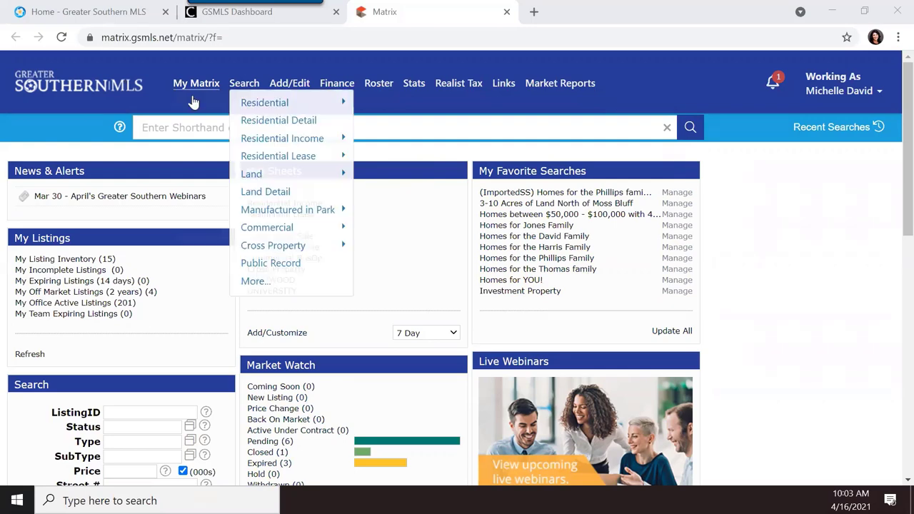
# - Open the Search page with forms for Residential, Income, Lease, Land and Manufactured in Park
pyautogui.moveTo(204, 86)
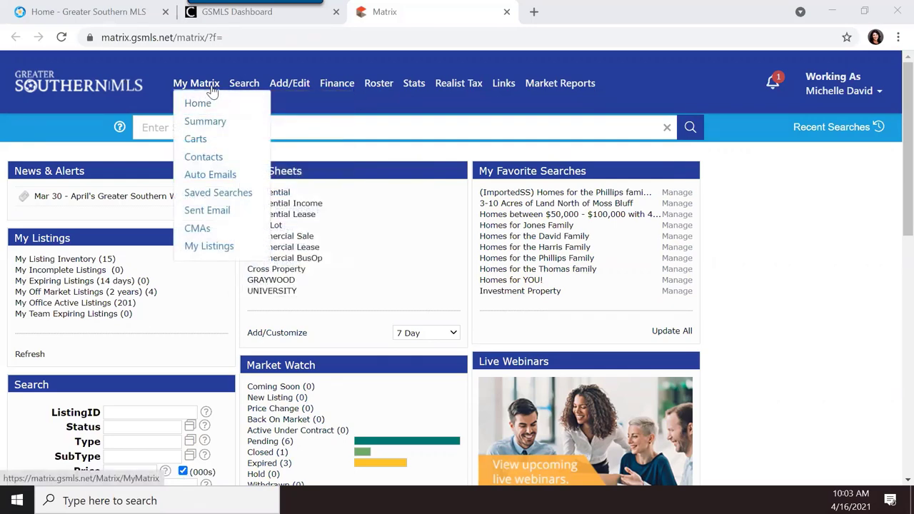
pyautogui.moveTo(243, 90)
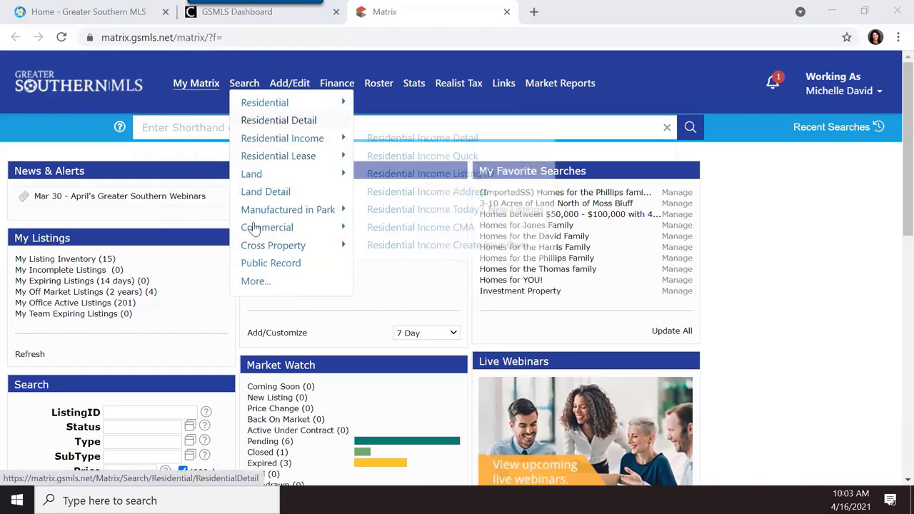
pyautogui.click(240, 88)
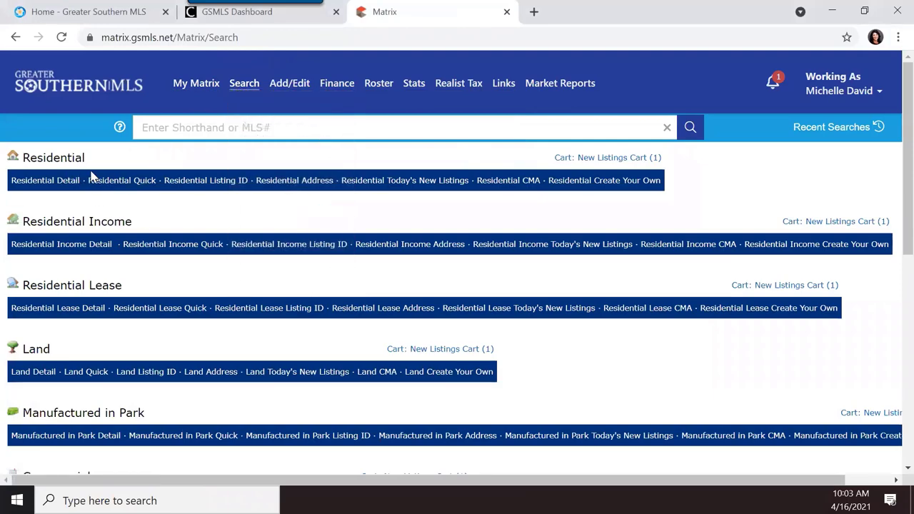
pyautogui.scroll(-4, 96, 200)
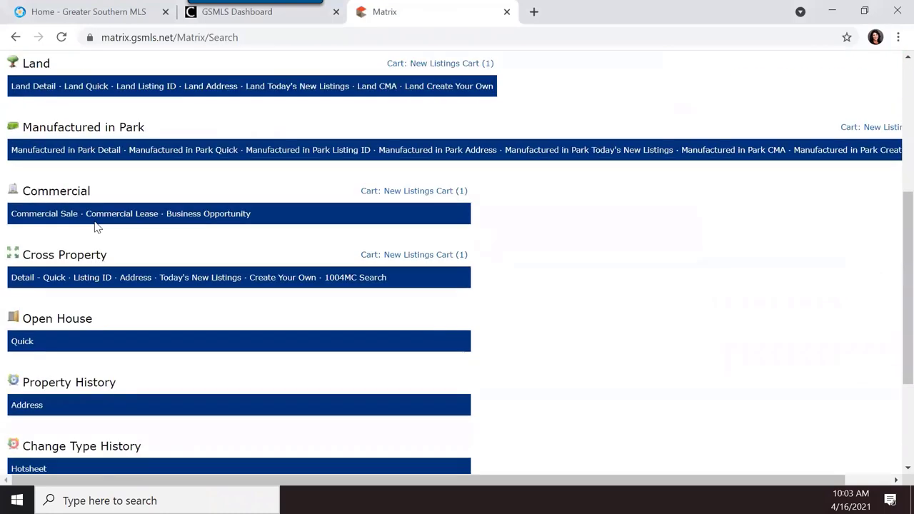
pyautogui.scroll(5, 99, 237)
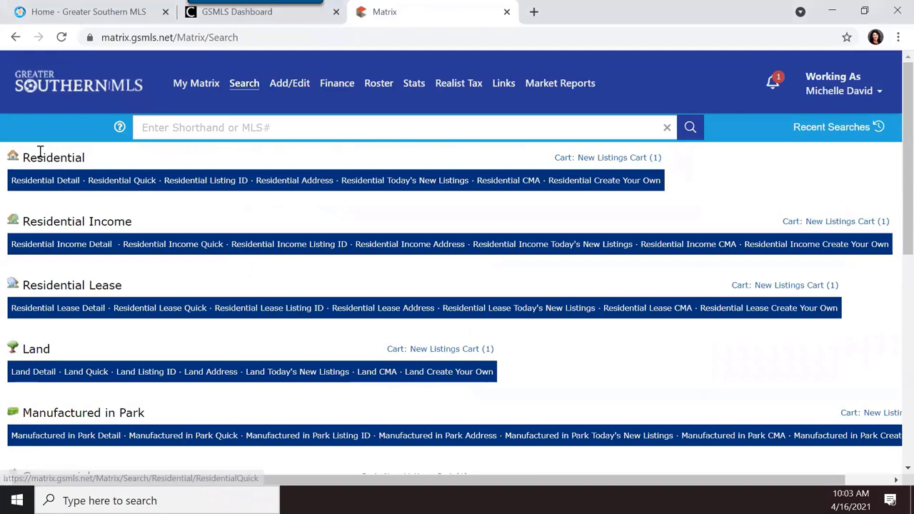
pyautogui.click(54, 157)
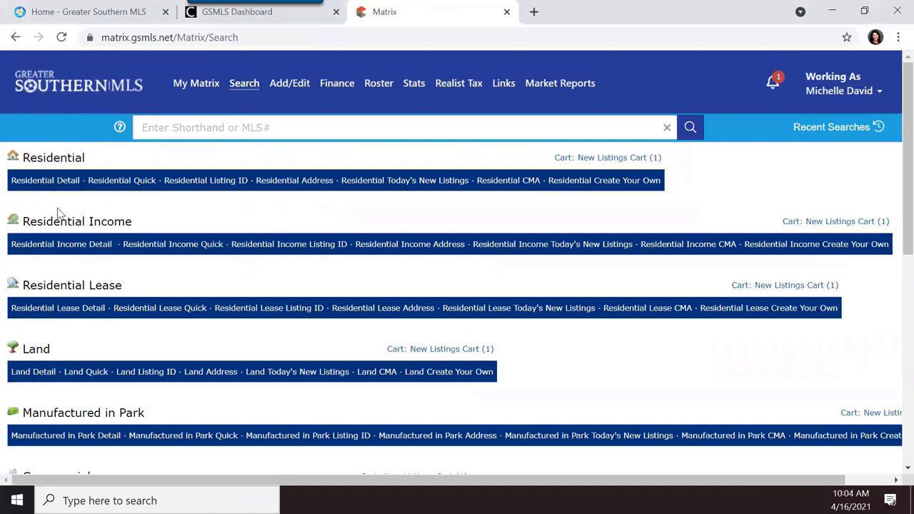
pyautogui.scroll(-2, 41, 341)
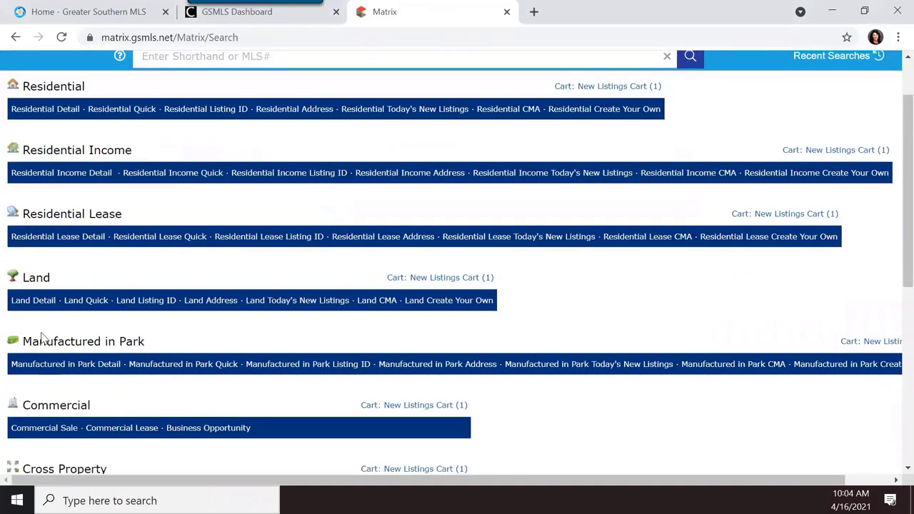
pyautogui.scroll(1, 43, 338)
pyautogui.scroll(1, 41, 339)
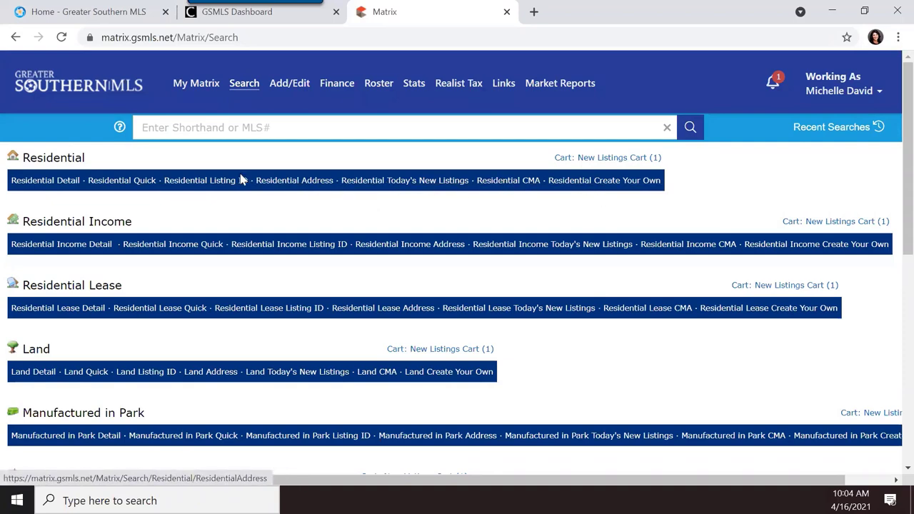
pyautogui.click(70, 187)
pyautogui.click(133, 187)
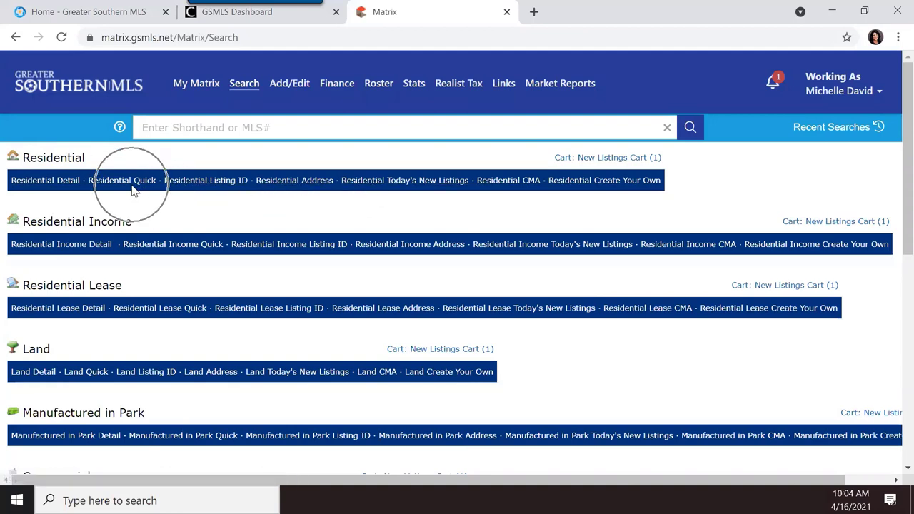
pyautogui.click(56, 158)
pyautogui.click(56, 158)
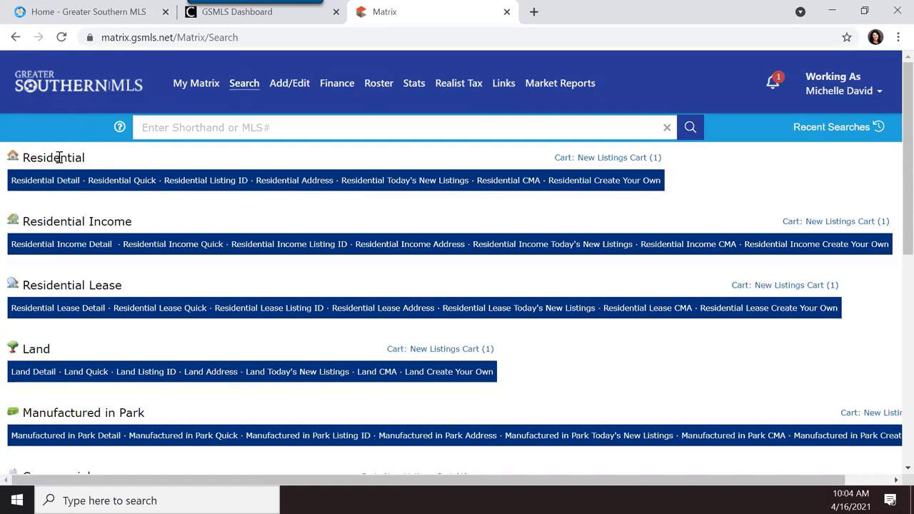
pyautogui.click(59, 223)
pyautogui.click(59, 222)
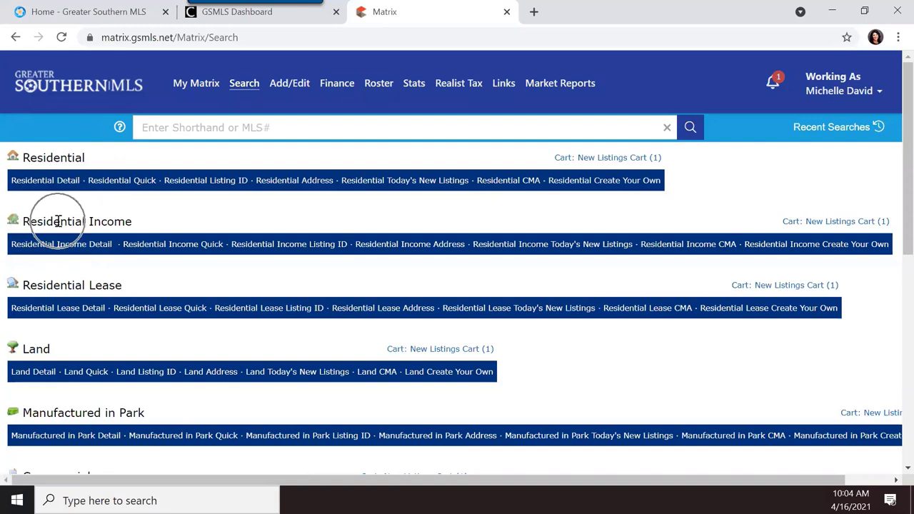
pyautogui.click(59, 223)
pyautogui.click(59, 222)
pyautogui.click(57, 219)
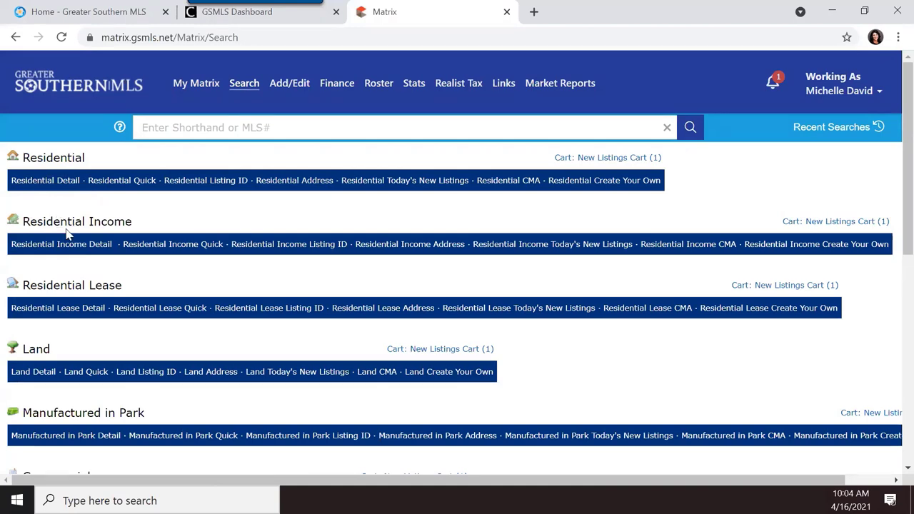
pyautogui.click(58, 220)
pyautogui.click(57, 219)
pyautogui.click(62, 222)
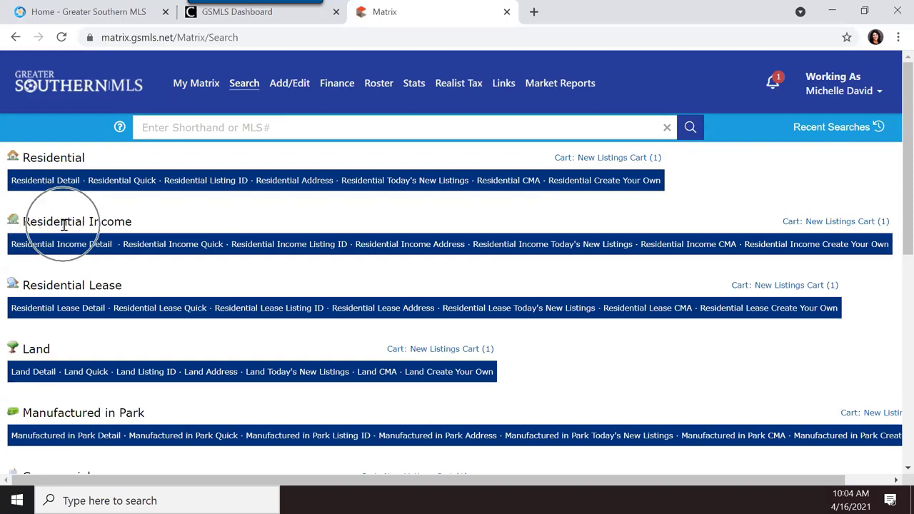
pyautogui.click(65, 223)
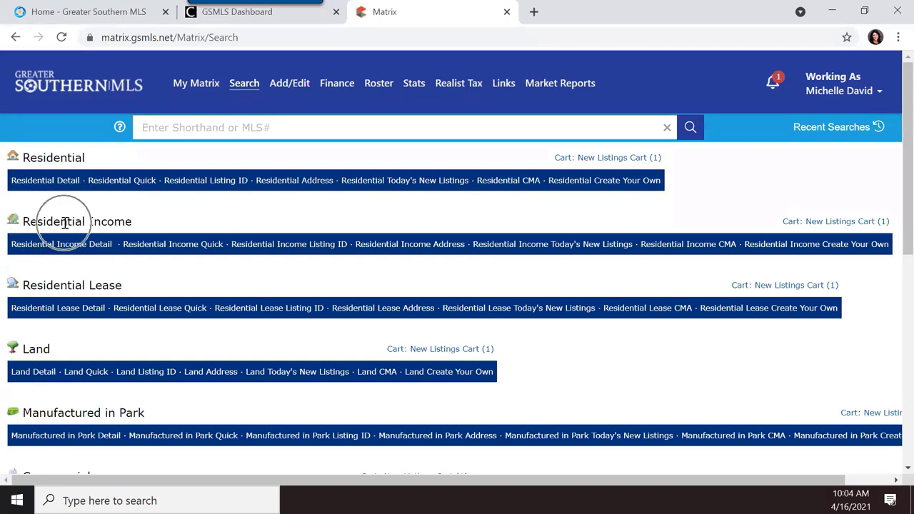
pyautogui.click(63, 285)
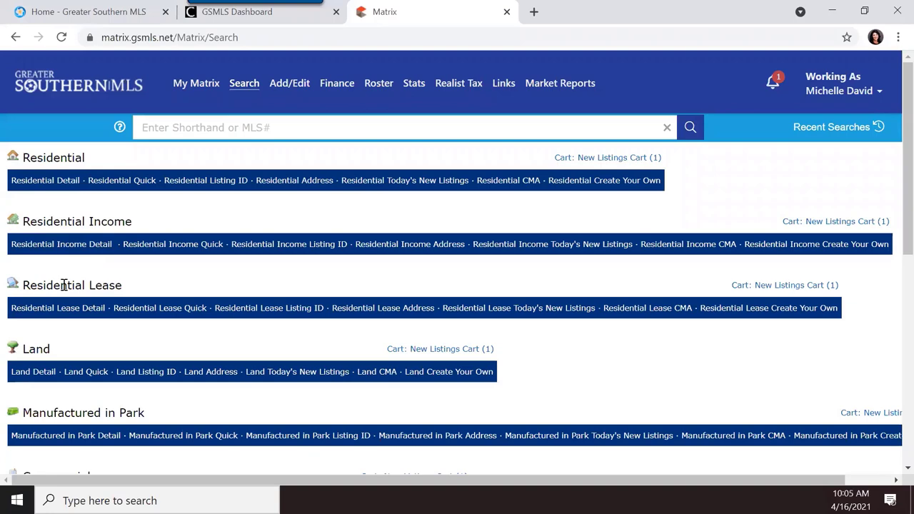
pyautogui.click(63, 285)
pyautogui.click(57, 285)
pyautogui.scroll(-3, 63, 279)
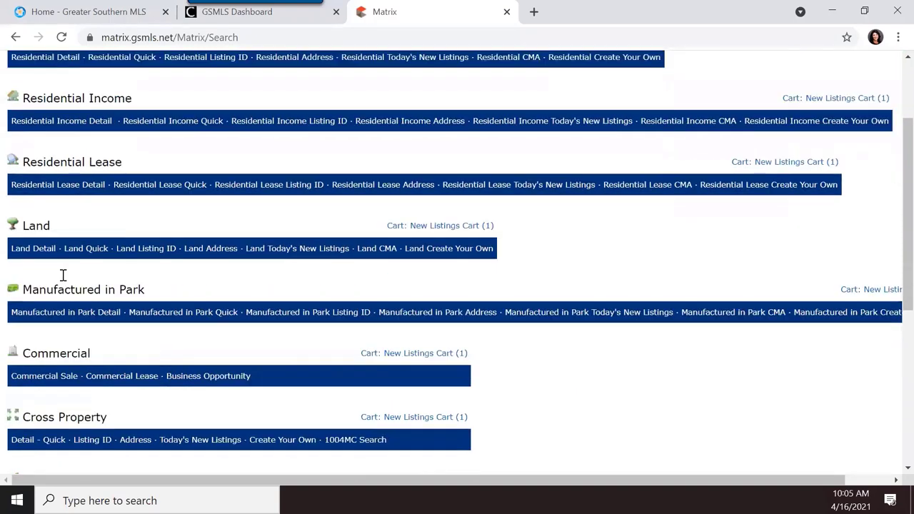
pyautogui.click(35, 201)
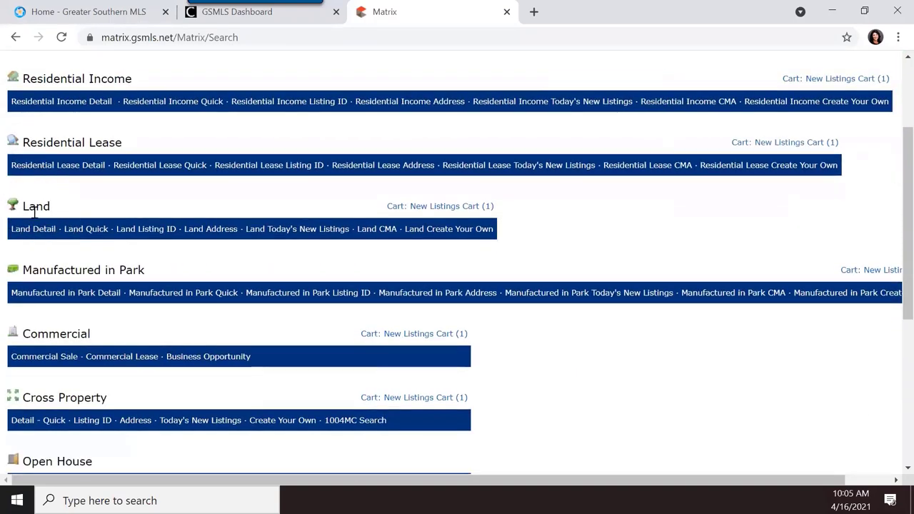
pyautogui.scroll(-1, 59, 267)
pyautogui.click(72, 200)
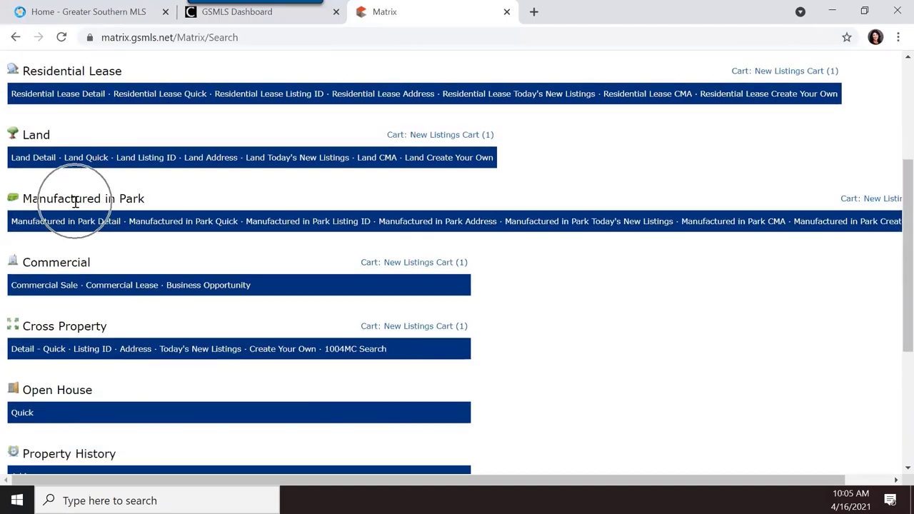
pyautogui.click(72, 200)
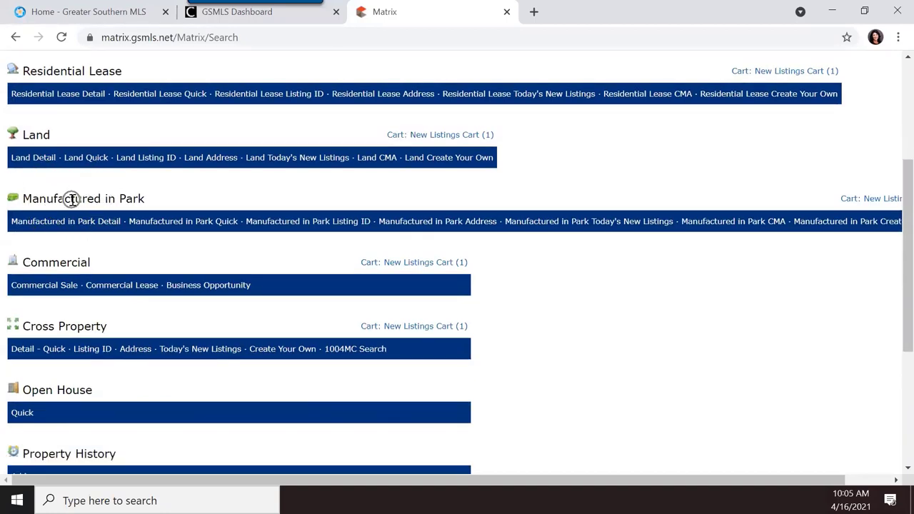
pyautogui.click(72, 200)
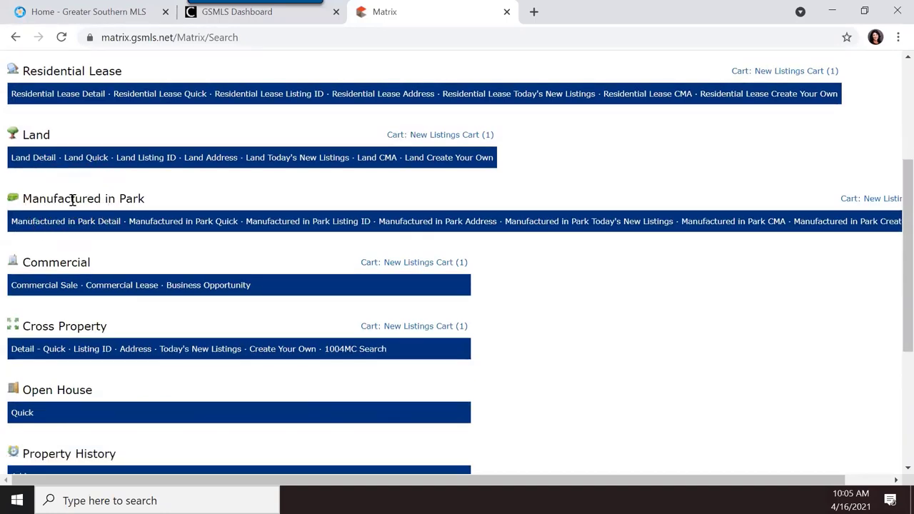
pyautogui.click(73, 200)
pyautogui.click(72, 200)
pyautogui.click(73, 200)
pyautogui.click(72, 200)
pyautogui.click(55, 202)
pyautogui.click(55, 201)
pyautogui.click(55, 200)
pyautogui.click(58, 199)
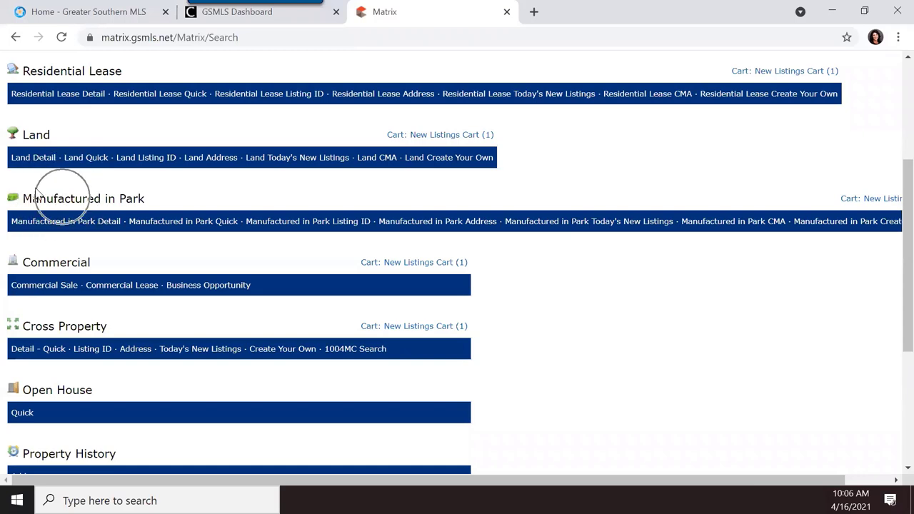
pyautogui.click(55, 198)
pyautogui.click(78, 199)
pyautogui.click(65, 202)
pyautogui.click(72, 206)
pyautogui.scroll(-1, 72, 206)
pyautogui.click(46, 191)
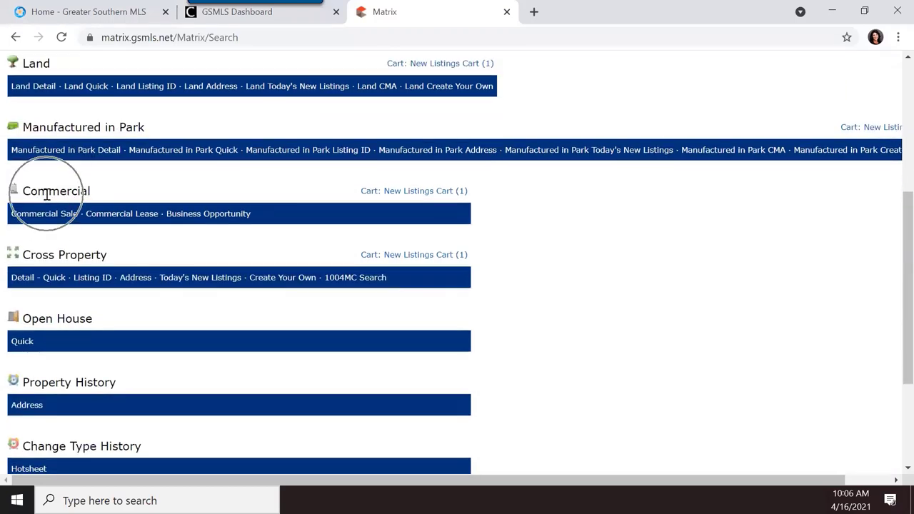
pyautogui.click(46, 193)
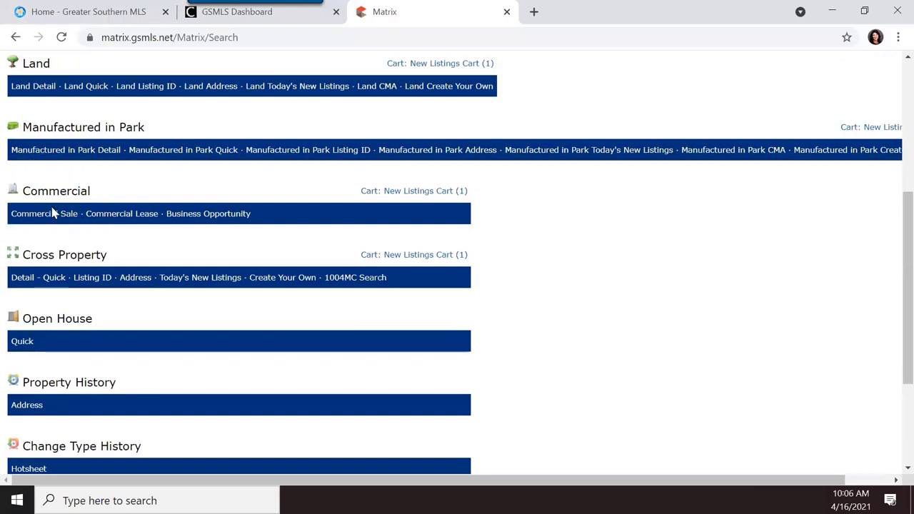
pyautogui.click(54, 221)
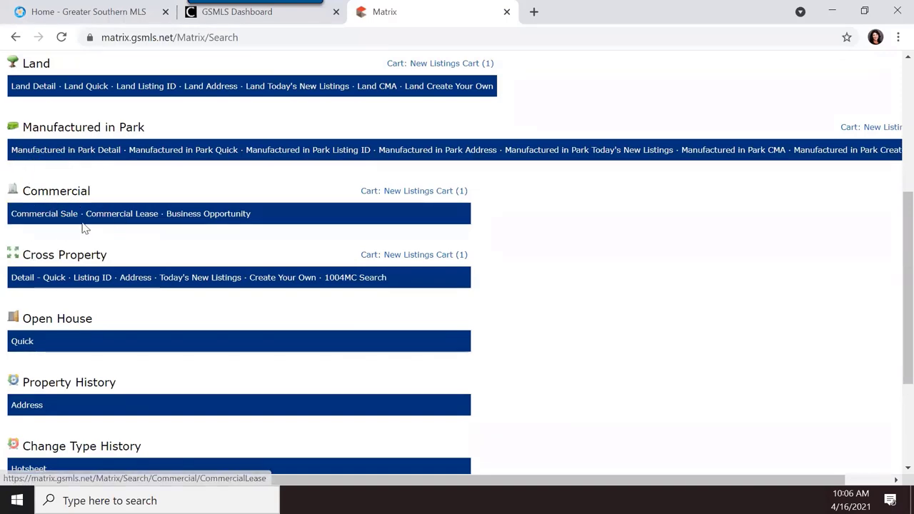
pyautogui.click(37, 216)
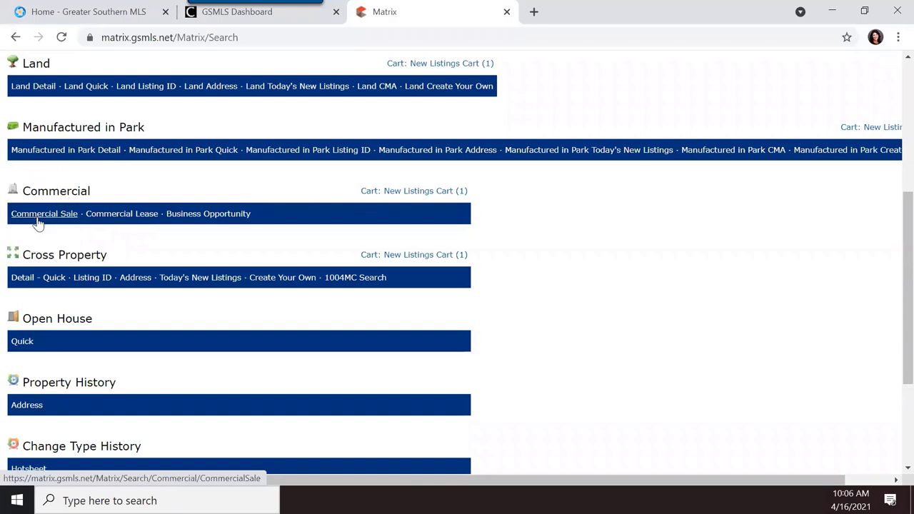
pyautogui.click(131, 228)
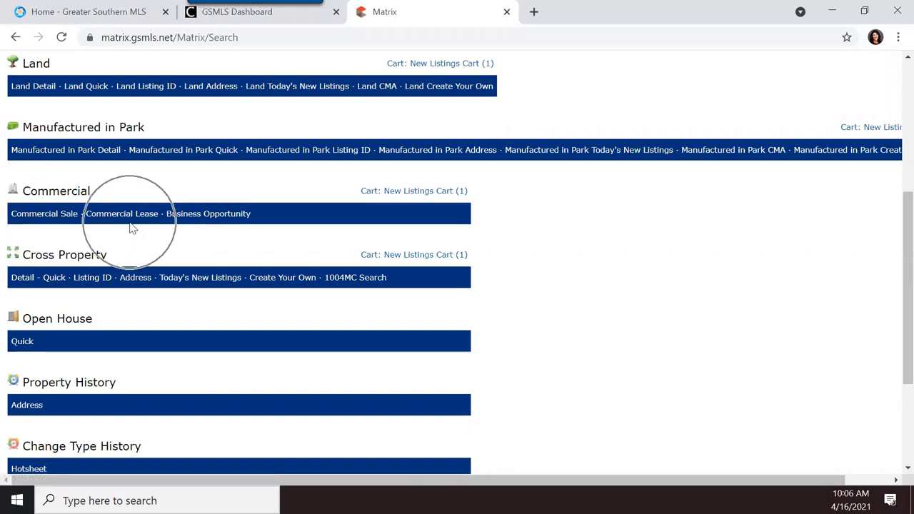
pyautogui.click(53, 223)
pyautogui.click(53, 223)
pyautogui.click(51, 222)
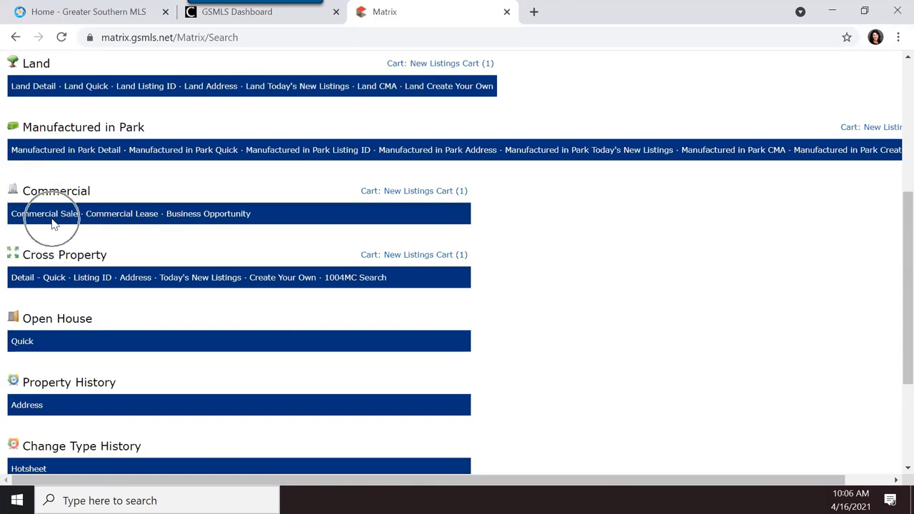
pyautogui.click(133, 223)
pyautogui.scroll(-1, 131, 218)
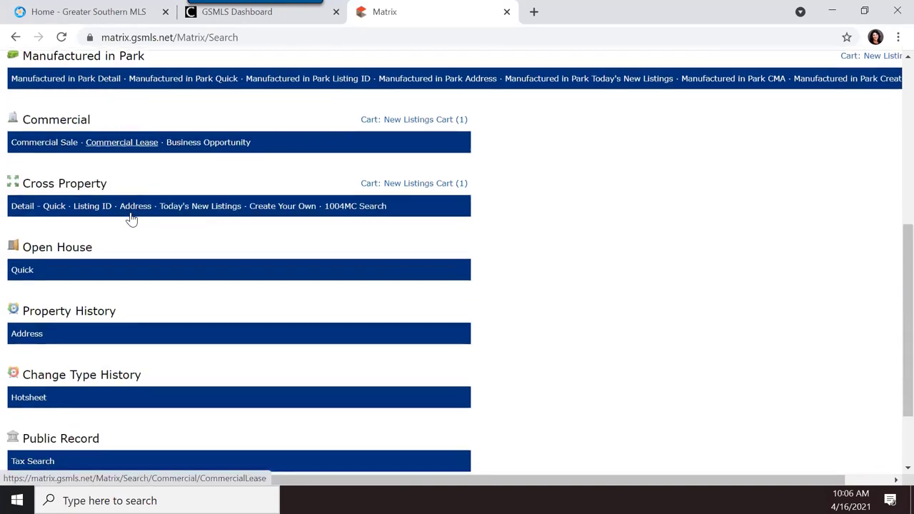
pyautogui.click(44, 184)
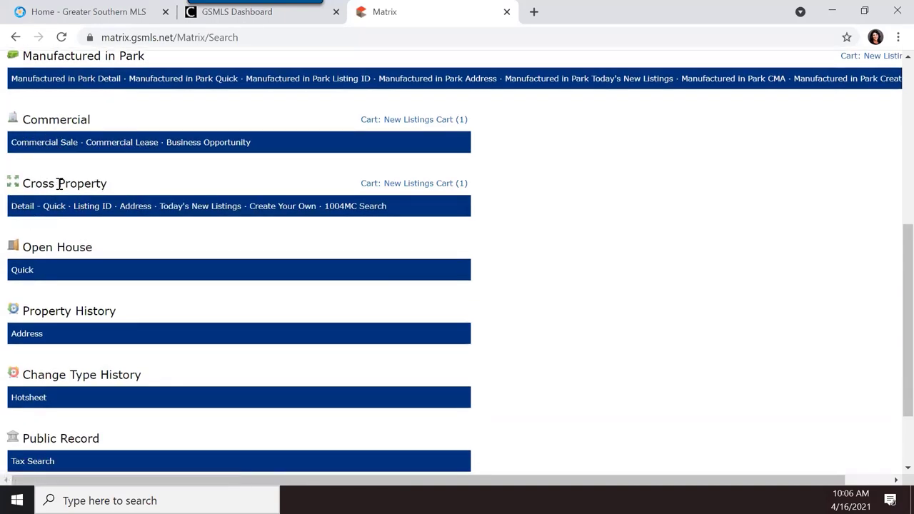
pyautogui.click(60, 184)
pyautogui.click(49, 184)
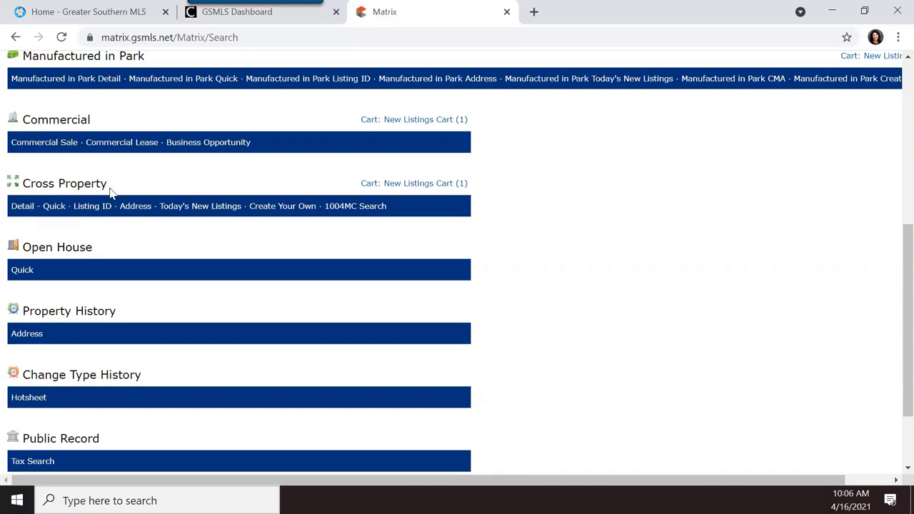
pyautogui.click(54, 196)
pyautogui.click(50, 191)
pyautogui.scroll(-1, 61, 200)
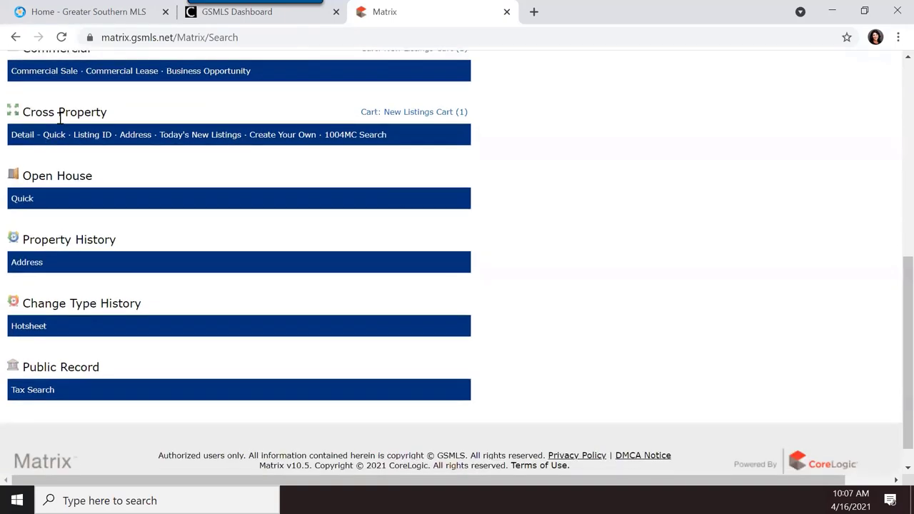
pyautogui.click(60, 117)
pyautogui.click(54, 124)
pyautogui.click(50, 177)
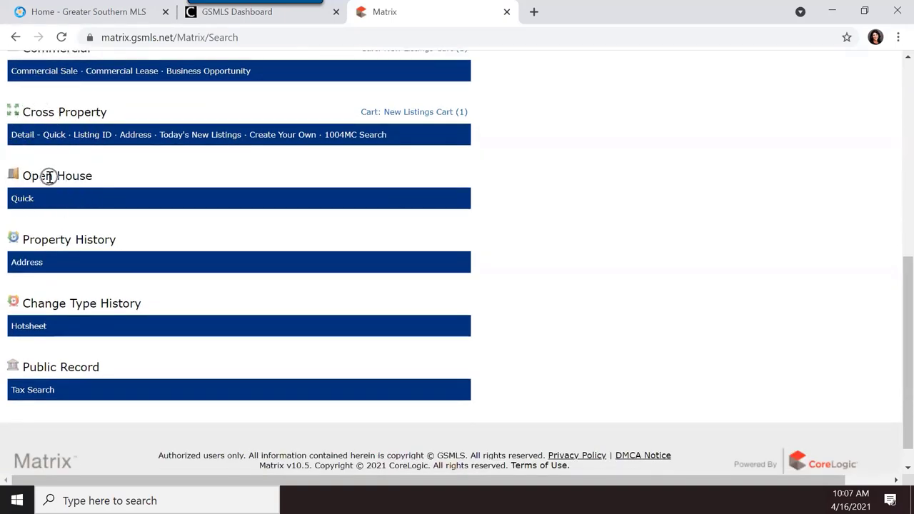
pyautogui.scroll(-1, 50, 180)
pyautogui.click(57, 216)
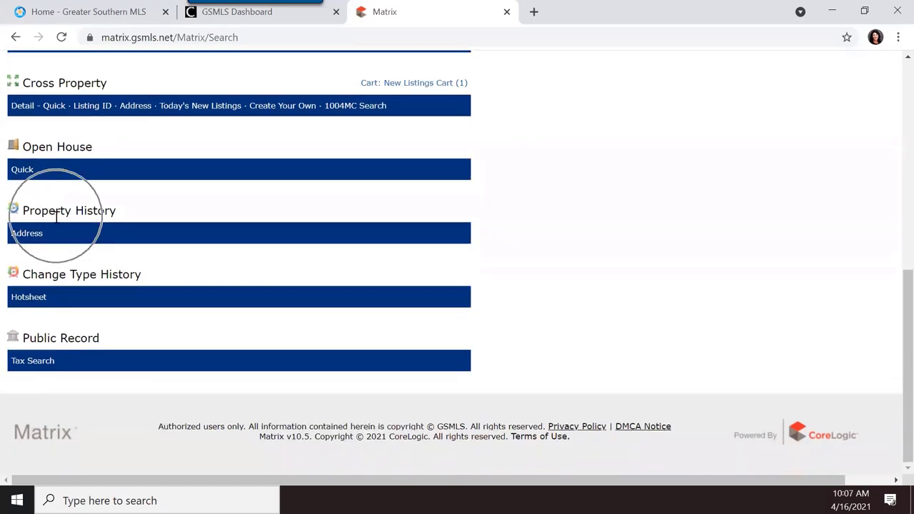
pyautogui.click(56, 217)
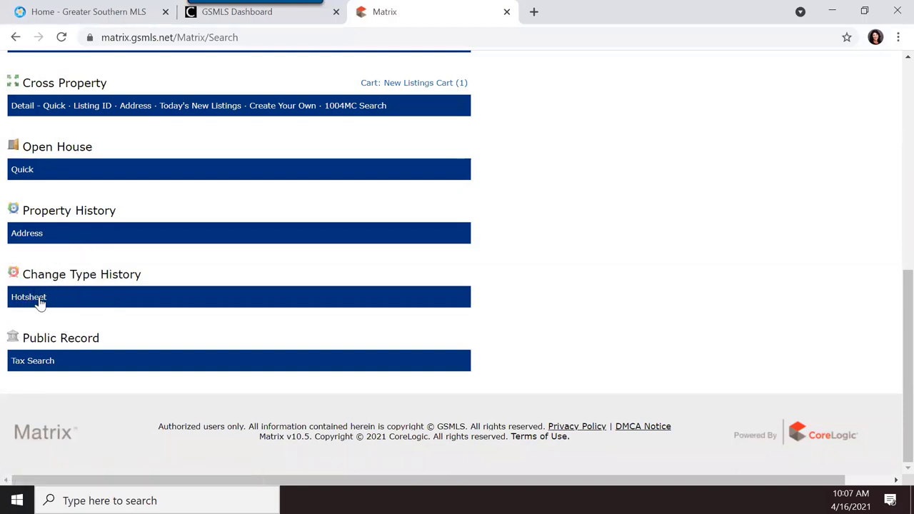
pyautogui.click(49, 343)
pyautogui.scroll(1, 50, 344)
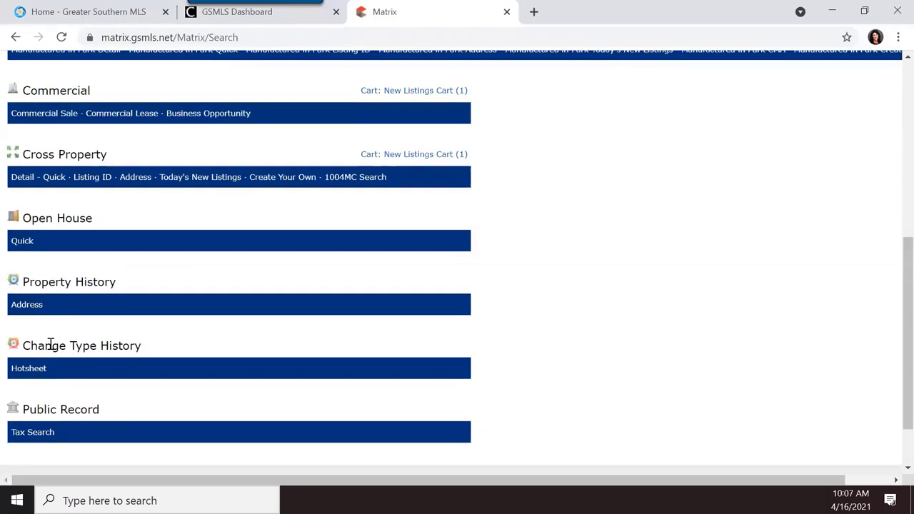
pyautogui.scroll(5, 50, 344)
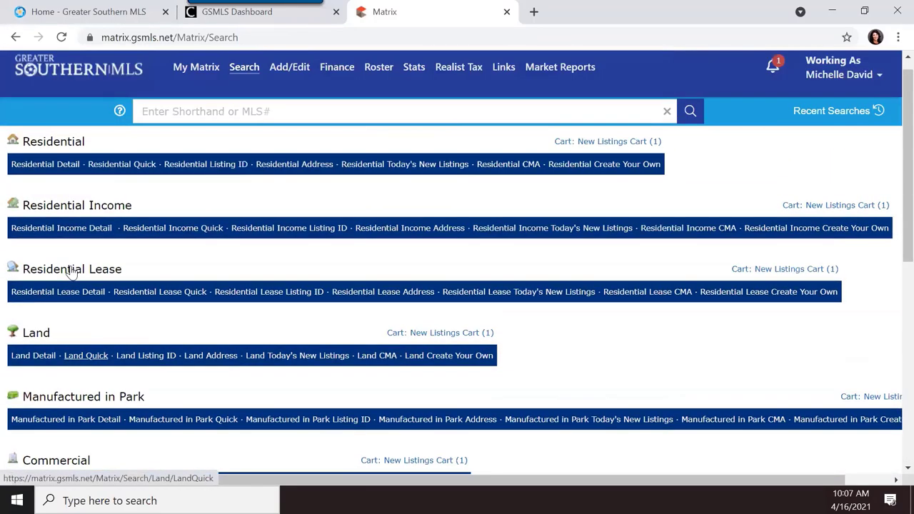
pyautogui.scroll(1, 71, 271)
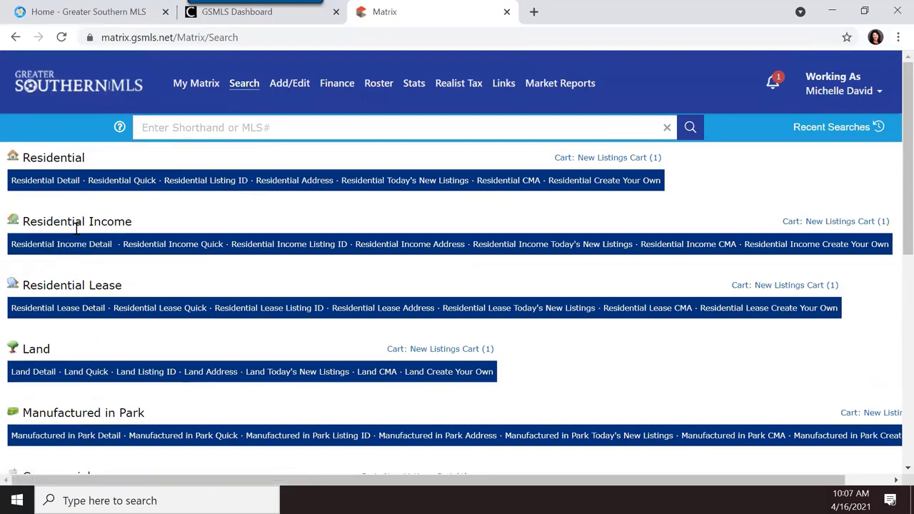
pyautogui.click(59, 181)
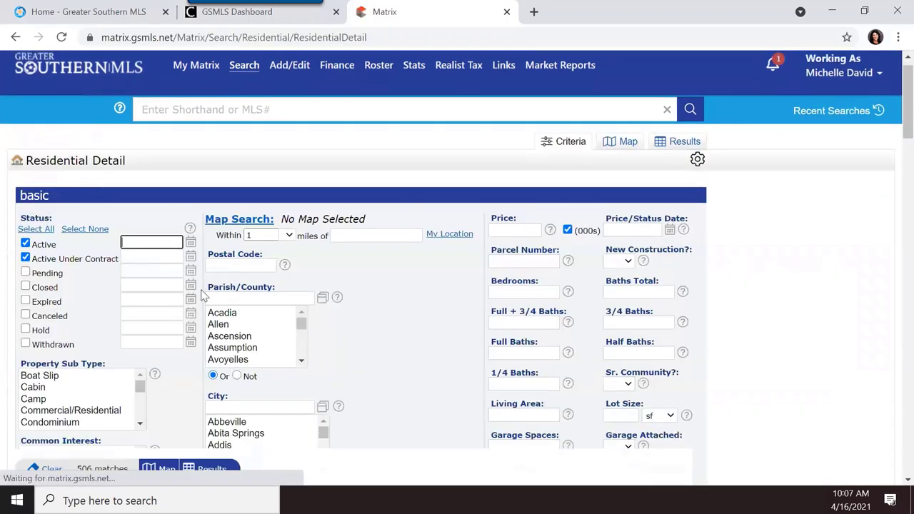
# - Scroll through the Residential Detail form's location, dates, features and agent/office criteria, then back up
pyautogui.scroll(-1, 350, 333)
pyautogui.scroll(-1, 341, 335)
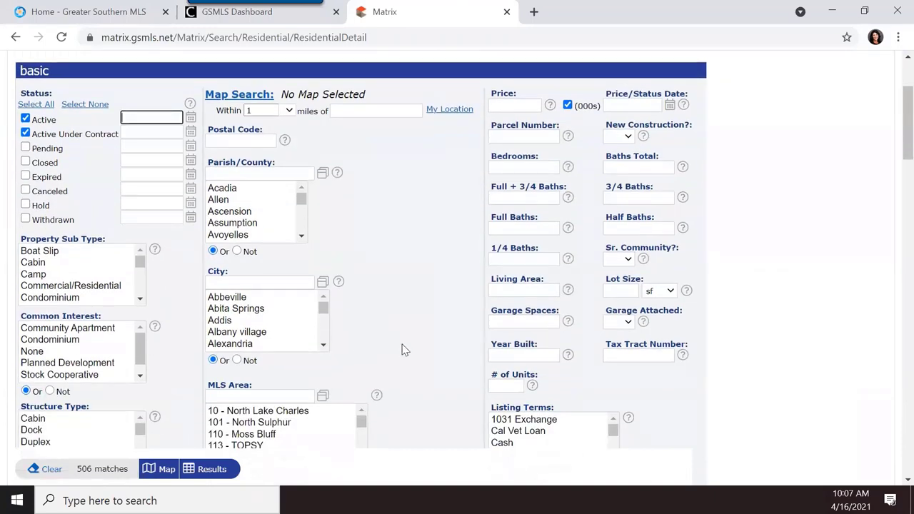
pyautogui.scroll(-4, 465, 369)
pyautogui.scroll(-6, 460, 371)
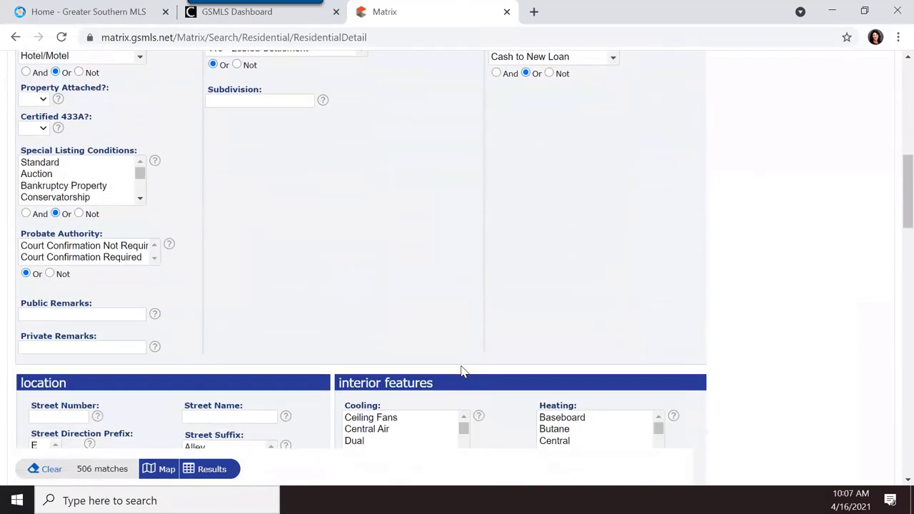
pyautogui.scroll(-8, 492, 360)
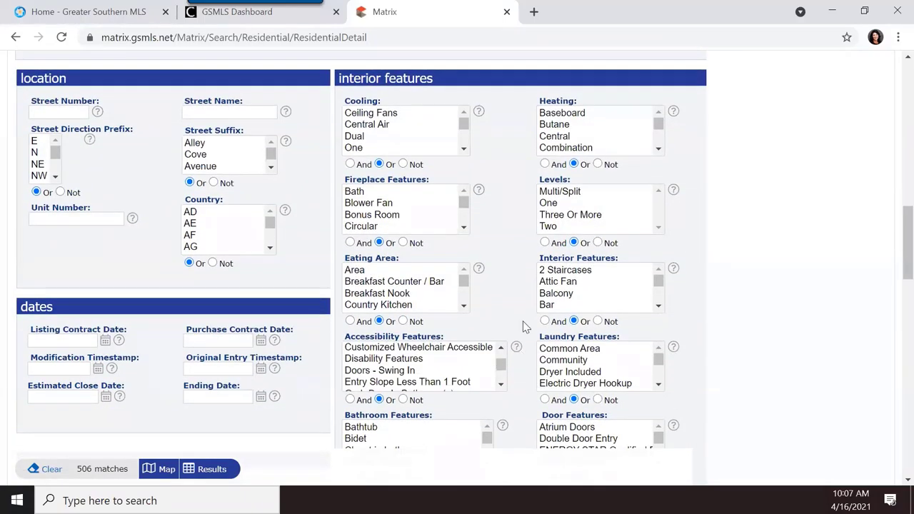
pyautogui.scroll(-6, 515, 332)
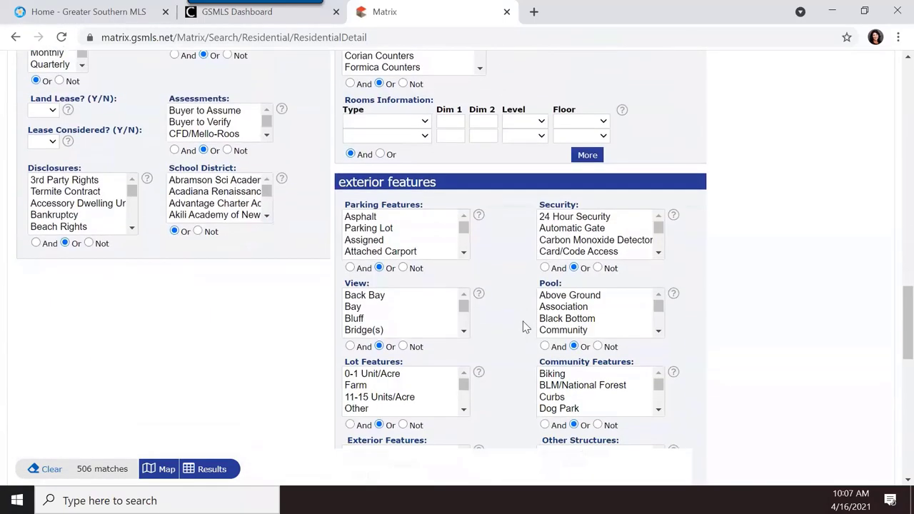
pyautogui.scroll(-1, 490, 348)
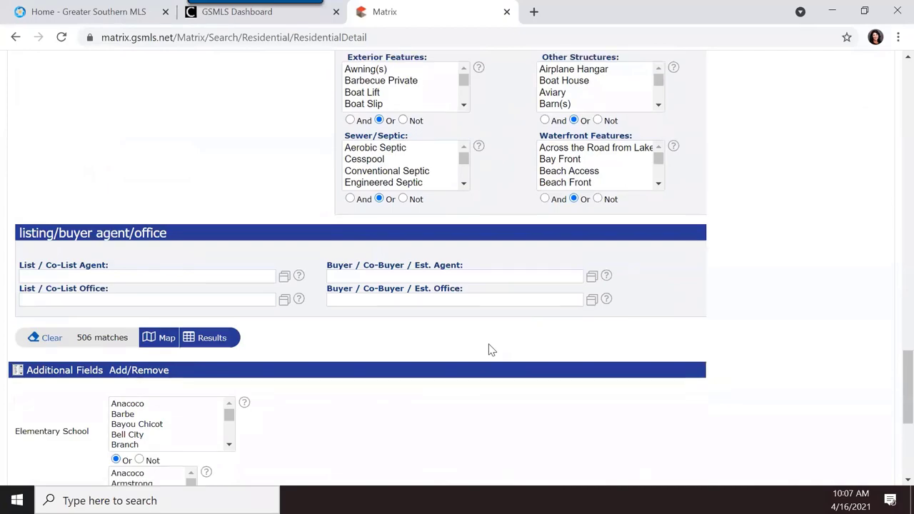
pyautogui.scroll(5, 492, 349)
pyautogui.scroll(7, 492, 350)
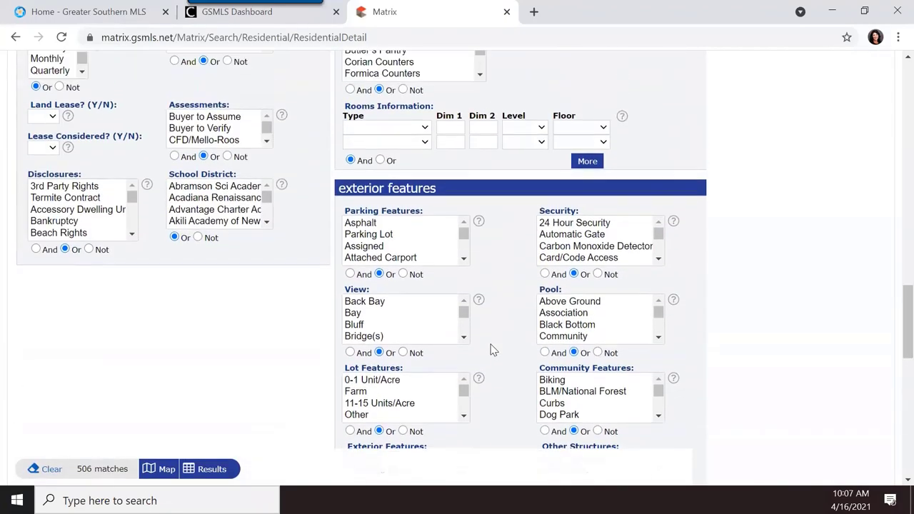
pyautogui.scroll(10, 515, 351)
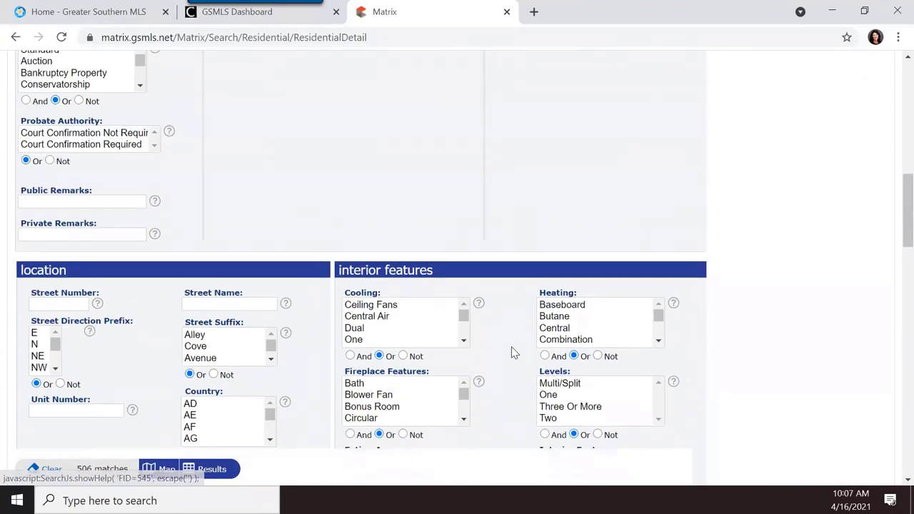
pyautogui.scroll(3, 490, 346)
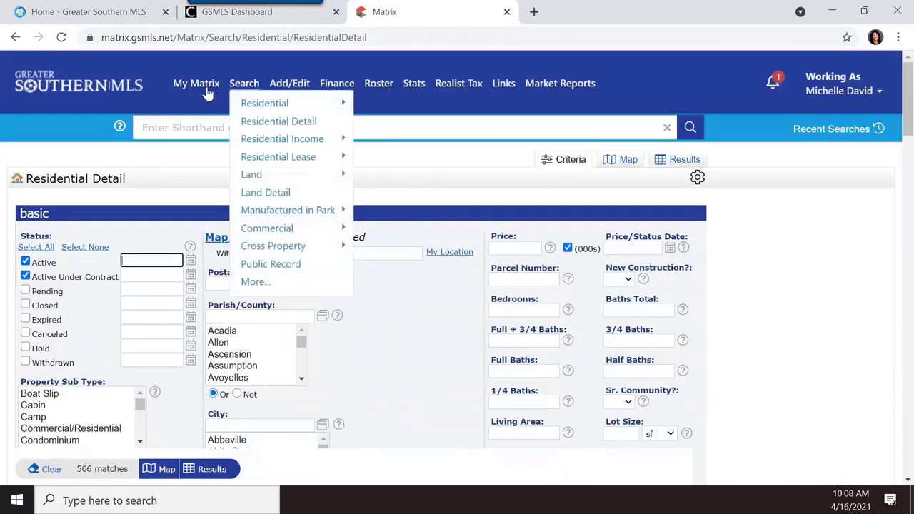
pyautogui.click(244, 83)
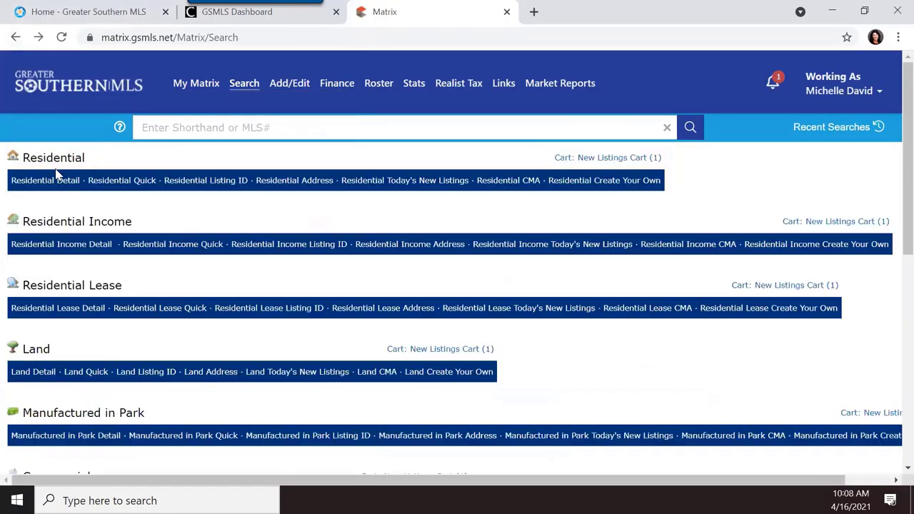
pyautogui.click(113, 187)
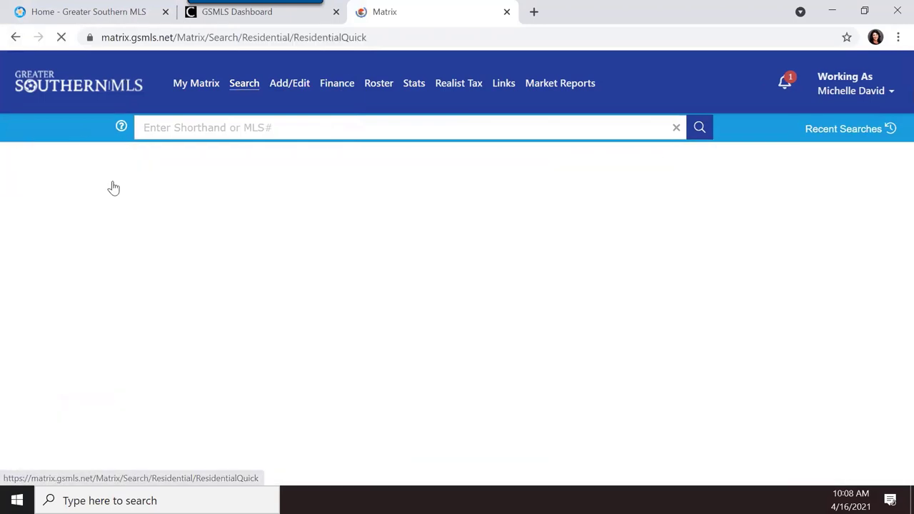
pyautogui.scroll(-1, 398, 265)
pyautogui.scroll(-4, 443, 273)
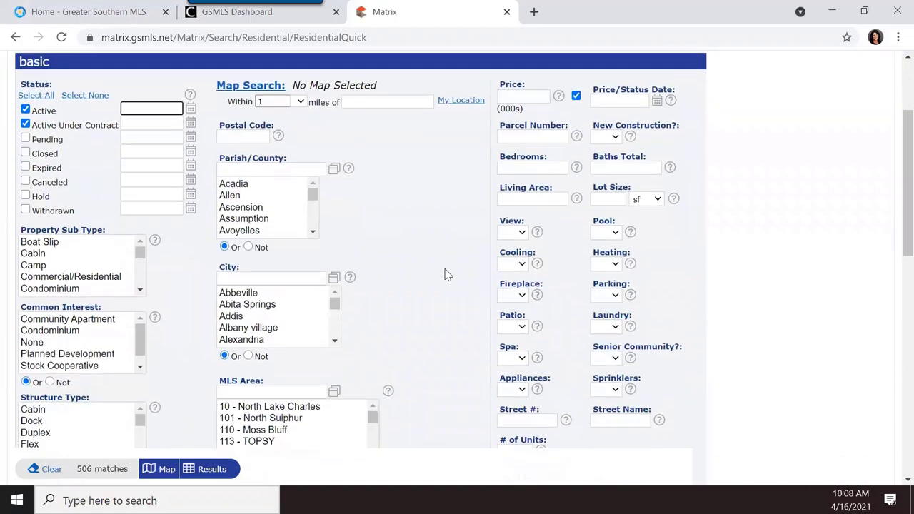
pyautogui.scroll(-6, 444, 274)
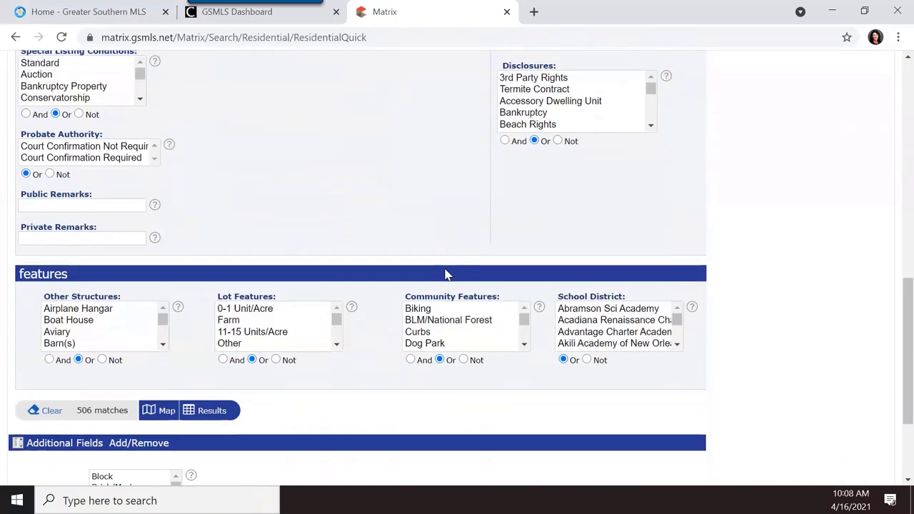
pyautogui.scroll(6, 411, 330)
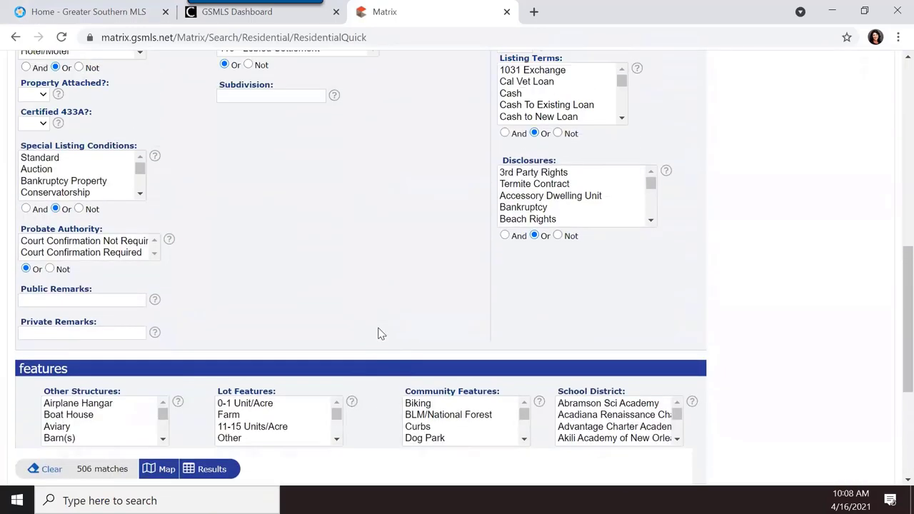
pyautogui.scroll(2, 400, 330)
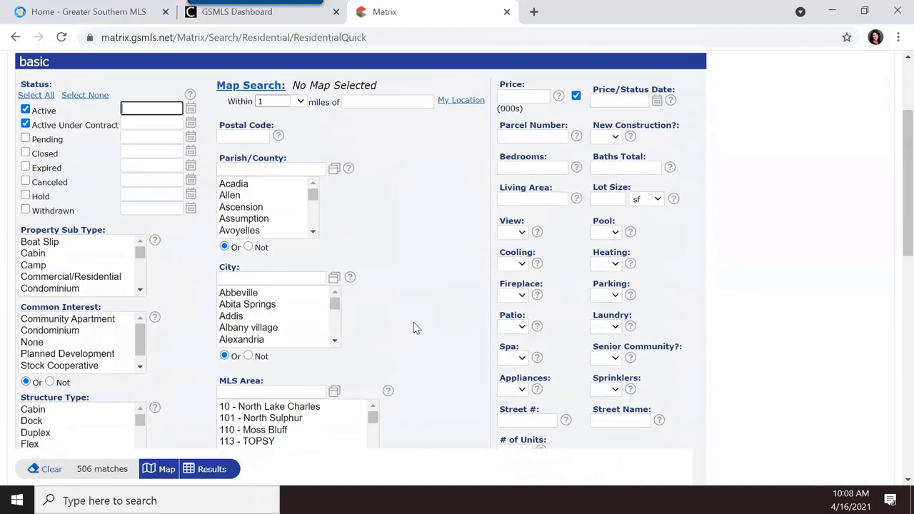
pyautogui.scroll(1, 416, 327)
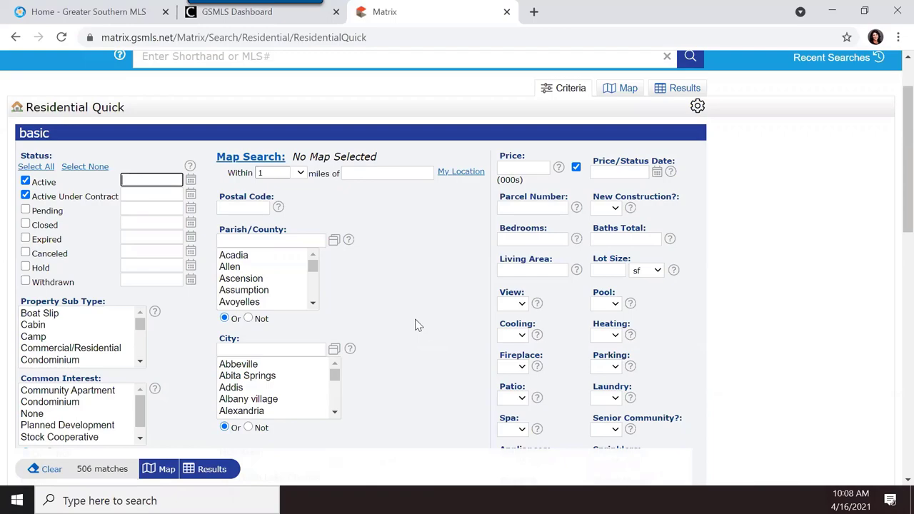
pyautogui.scroll(-3, 457, 298)
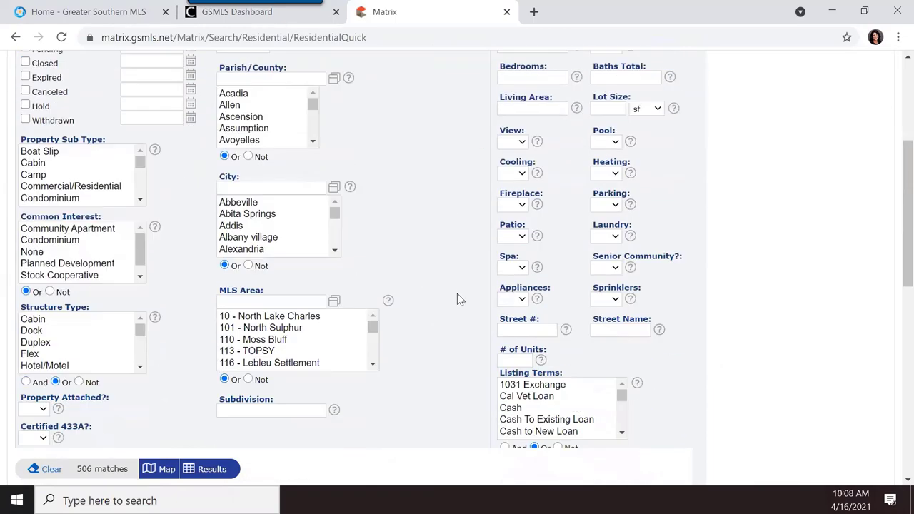
pyautogui.scroll(3, 457, 299)
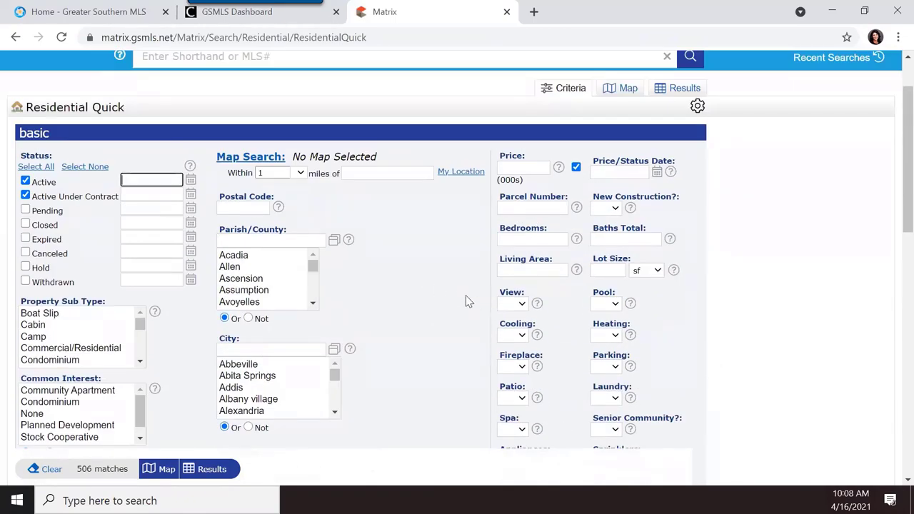
pyautogui.scroll(1, 373, 259)
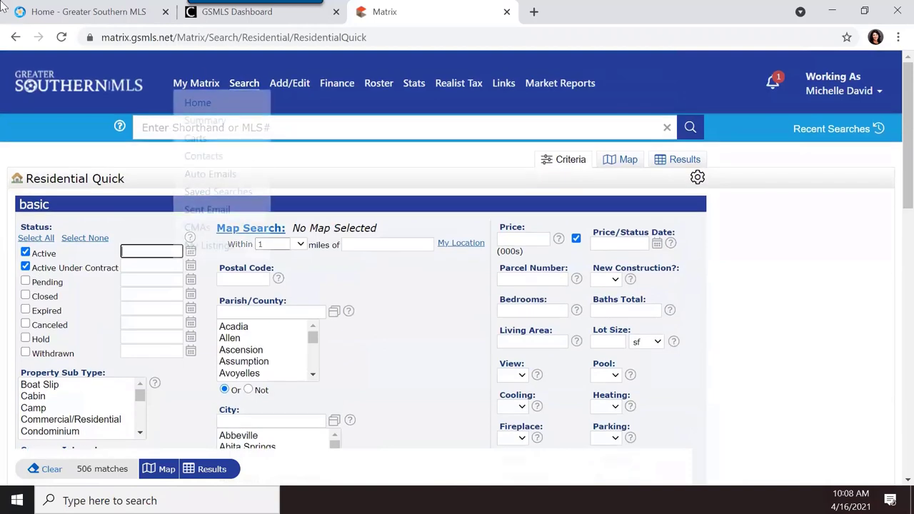
# - Open the Residential Listing ID search form and click into its Listing ID field
pyautogui.click(16, 37)
pyautogui.click(214, 187)
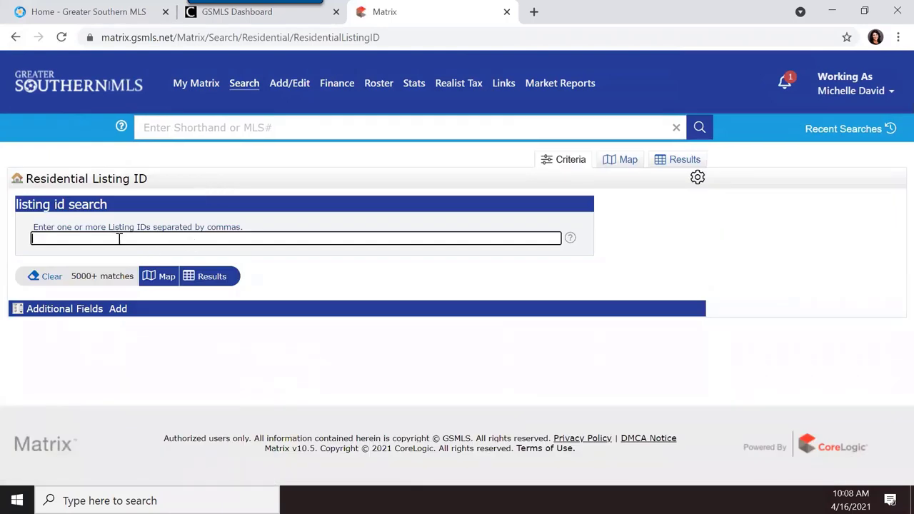
pyautogui.click(114, 238)
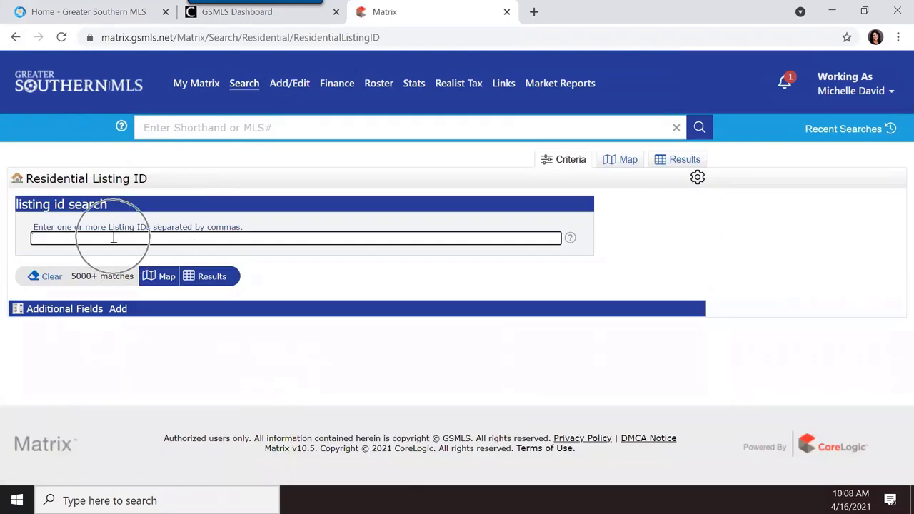
pyautogui.click(83, 233)
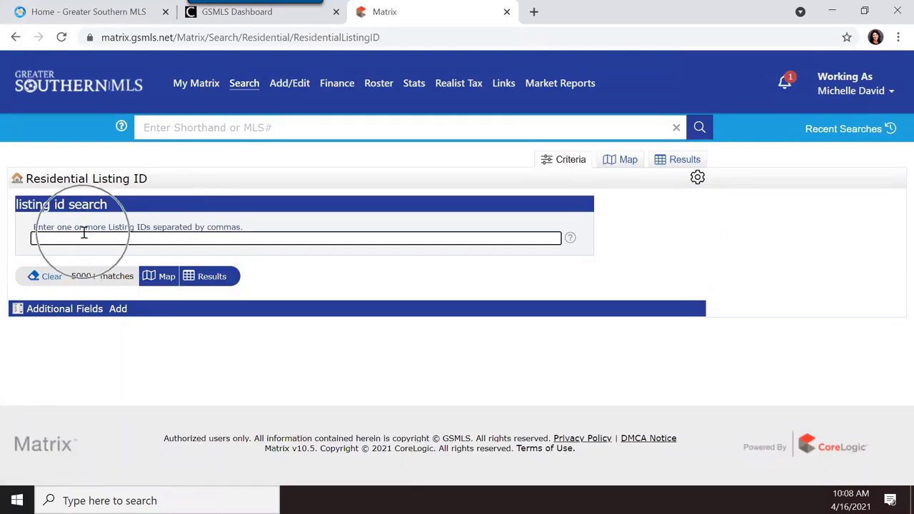
pyautogui.click(86, 239)
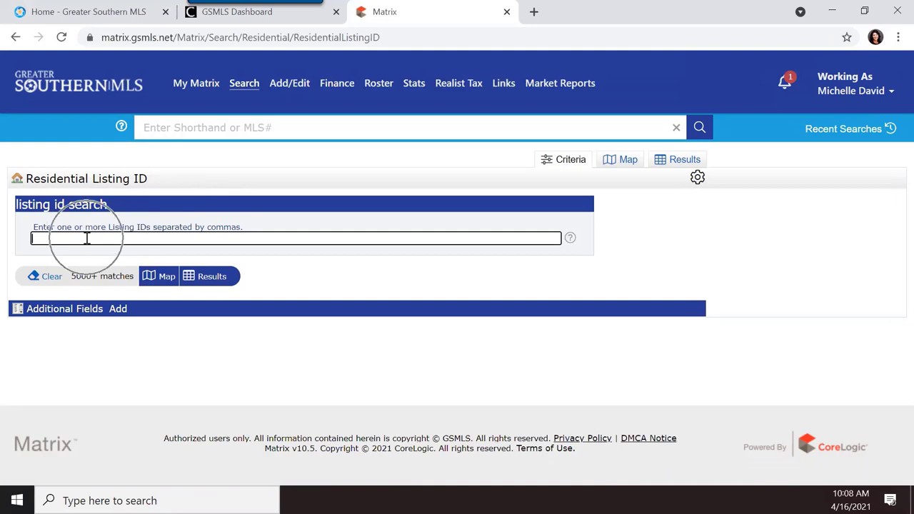
pyautogui.click(85, 239)
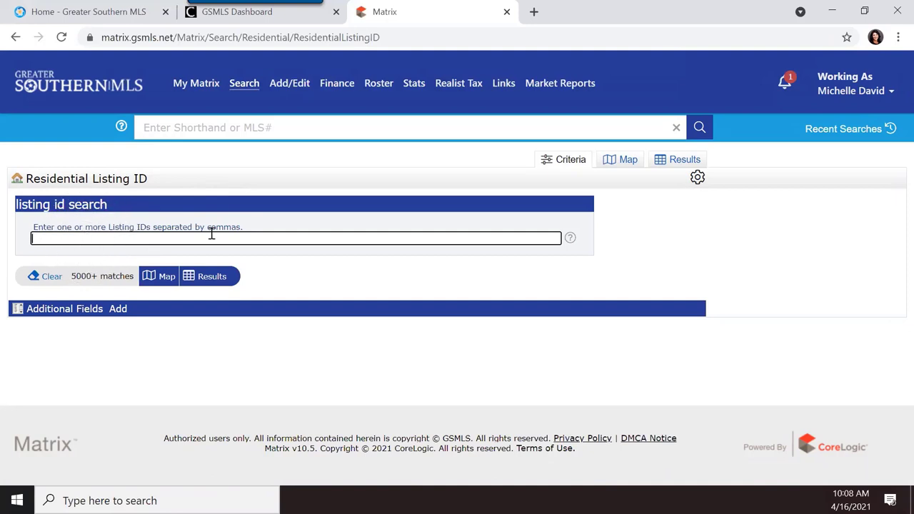
# - Try the MLS# quick search box and the Listing ID field, then return to the Search page
pyautogui.click(184, 125)
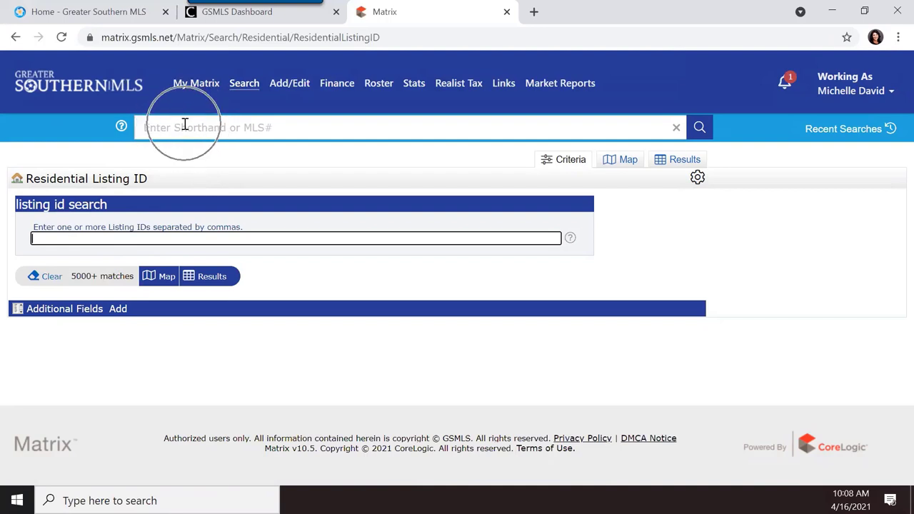
pyautogui.click(112, 246)
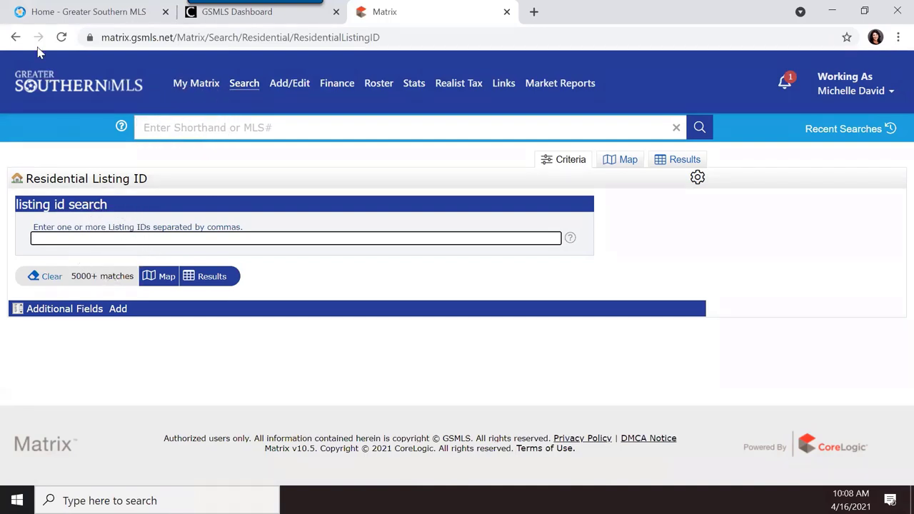
pyautogui.click(16, 37)
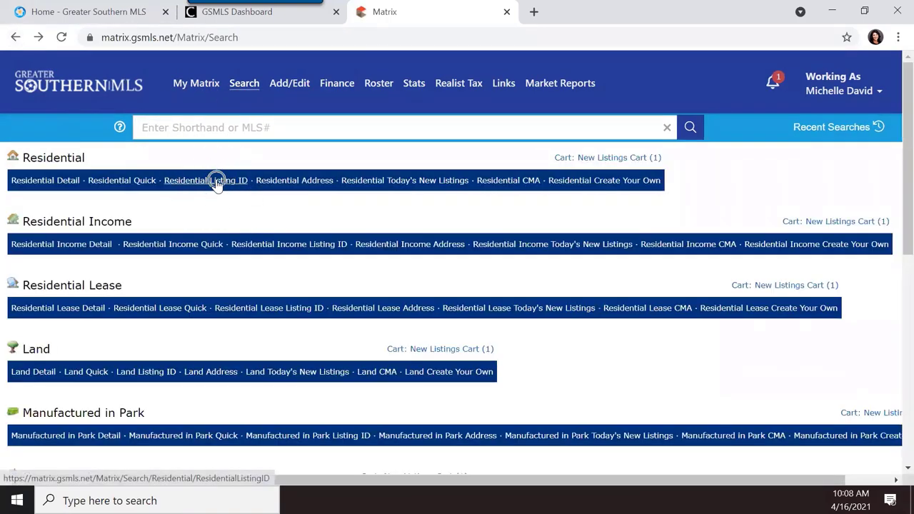
# - Open Residential Address and scroll through its address, additional and agent/office criteria
pyautogui.click(310, 182)
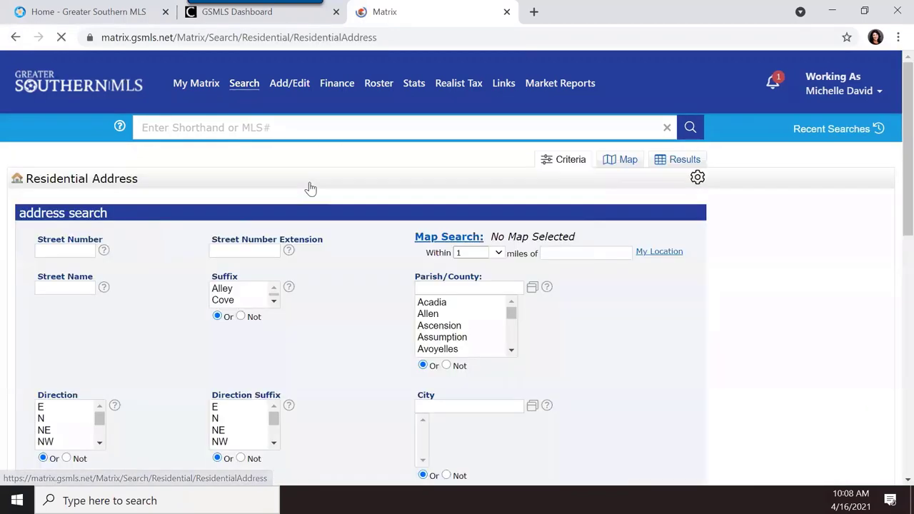
pyautogui.scroll(-1, 150, 249)
pyautogui.scroll(-2, 422, 296)
pyautogui.scroll(3, 398, 316)
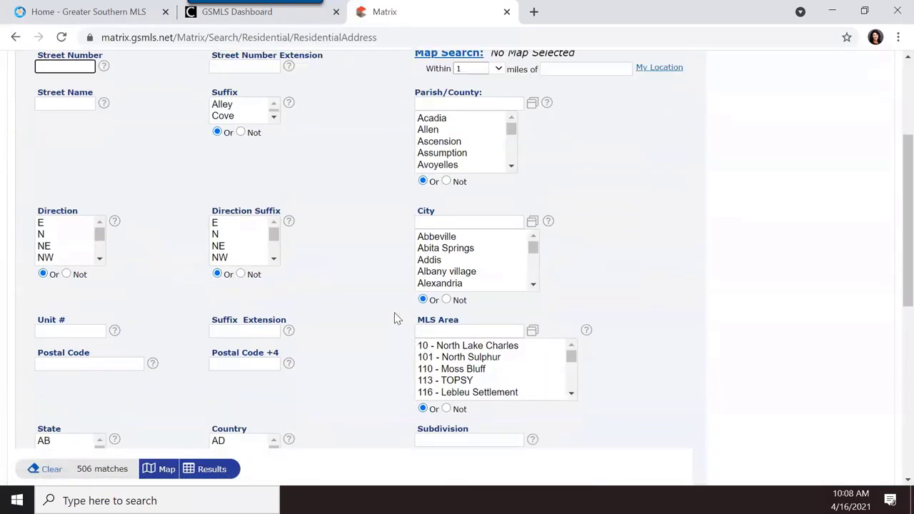
pyautogui.scroll(-3, 378, 318)
pyautogui.scroll(-3, 377, 317)
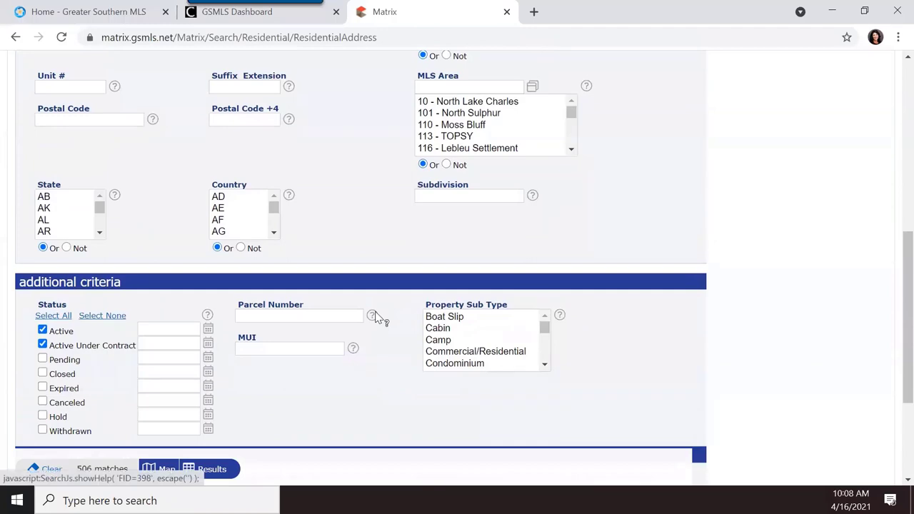
pyautogui.scroll(-1, 410, 343)
pyautogui.scroll(7, 410, 343)
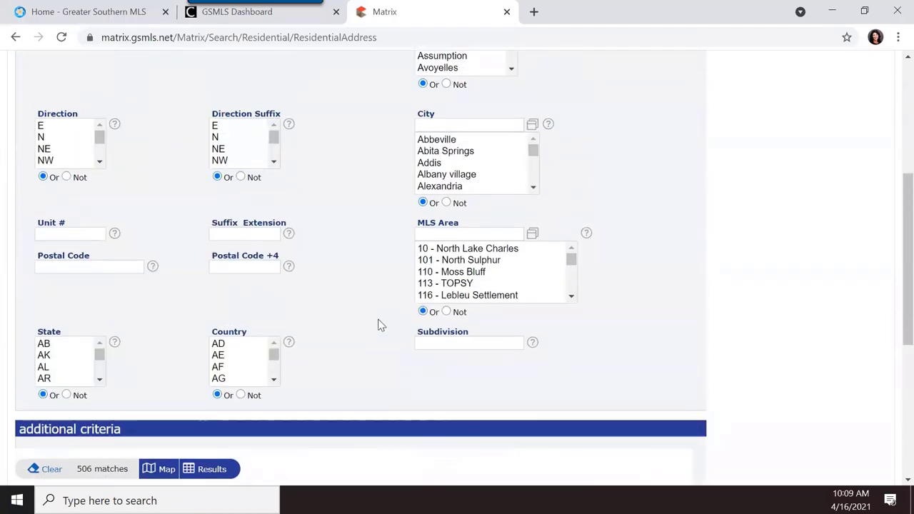
pyautogui.scroll(-2, 42, 202)
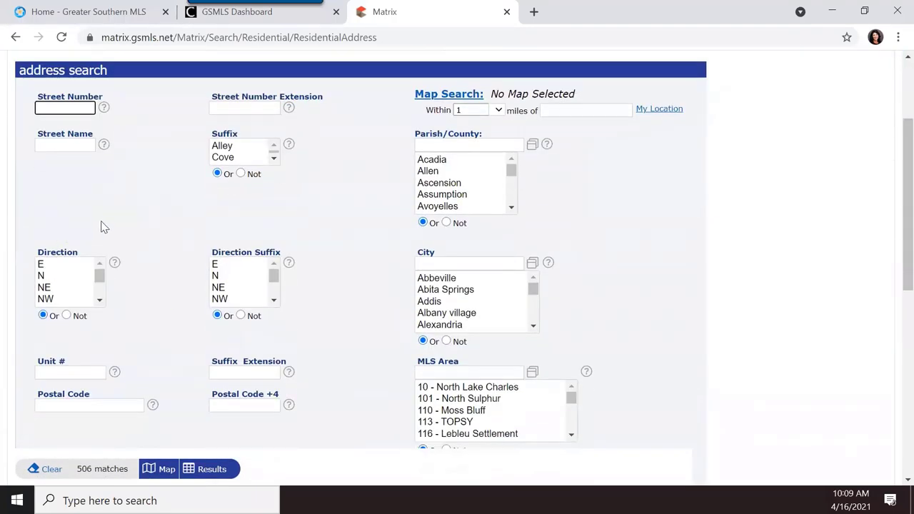
pyautogui.scroll(-1, 202, 287)
pyautogui.scroll(-3, 193, 353)
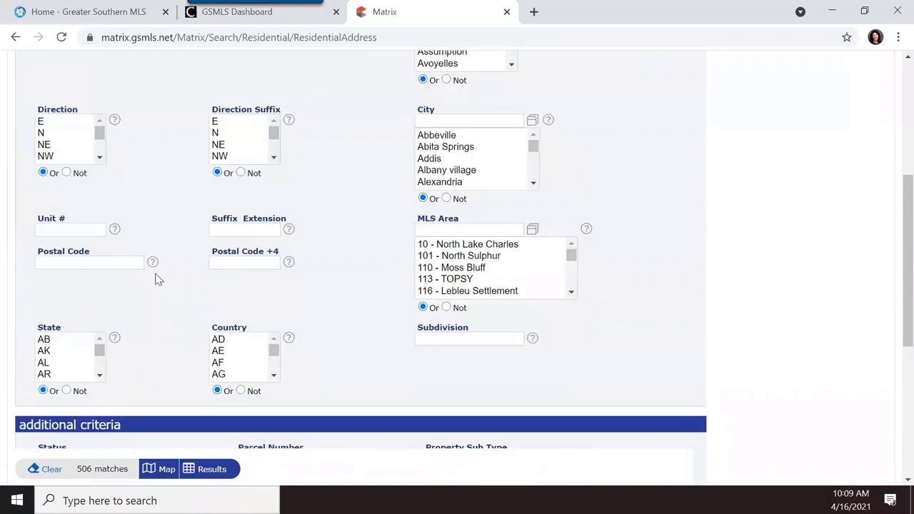
pyautogui.scroll(-3, 312, 319)
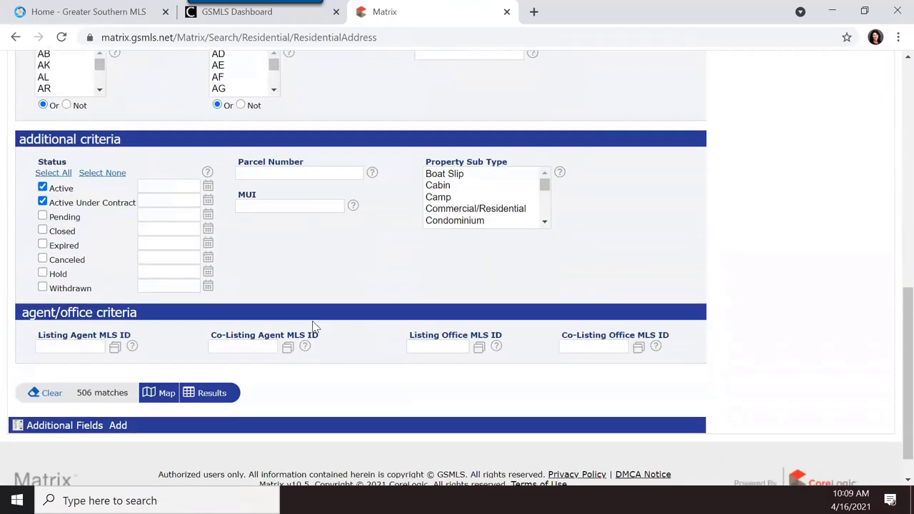
pyautogui.scroll(10, 361, 369)
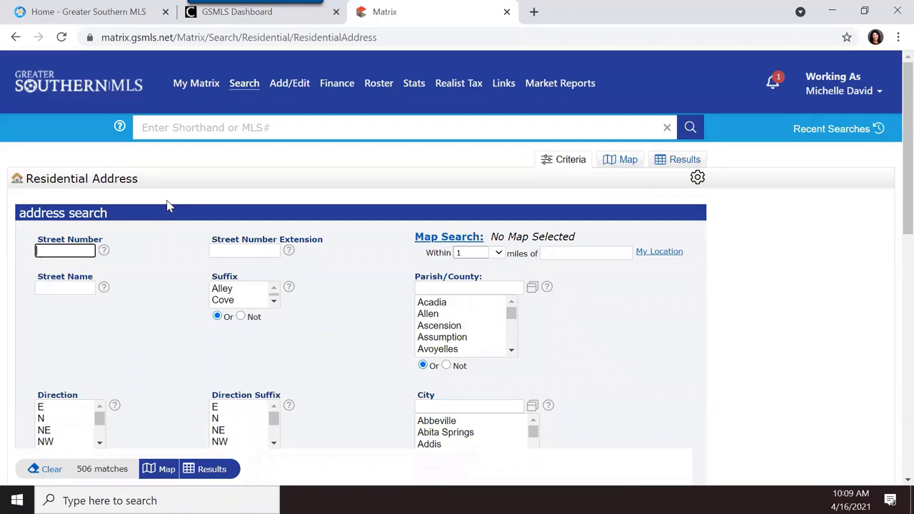
pyautogui.click(16, 37)
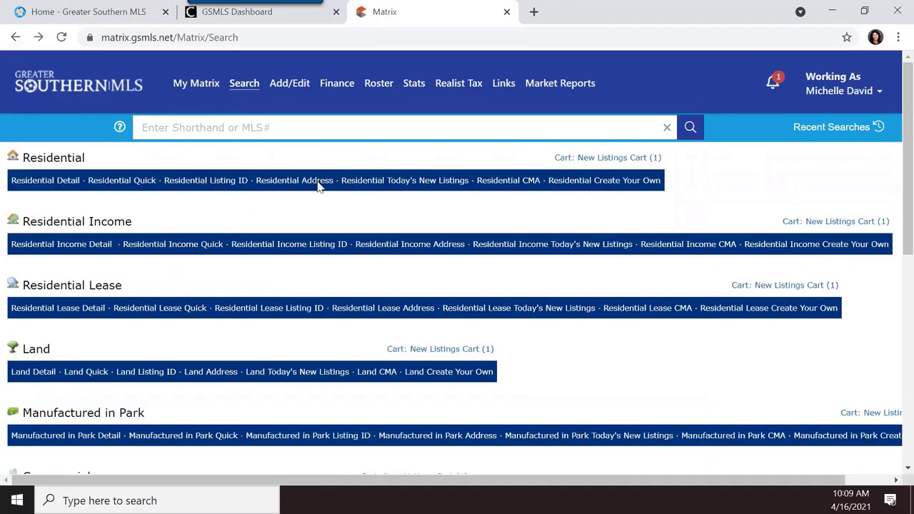
pyautogui.click(415, 187)
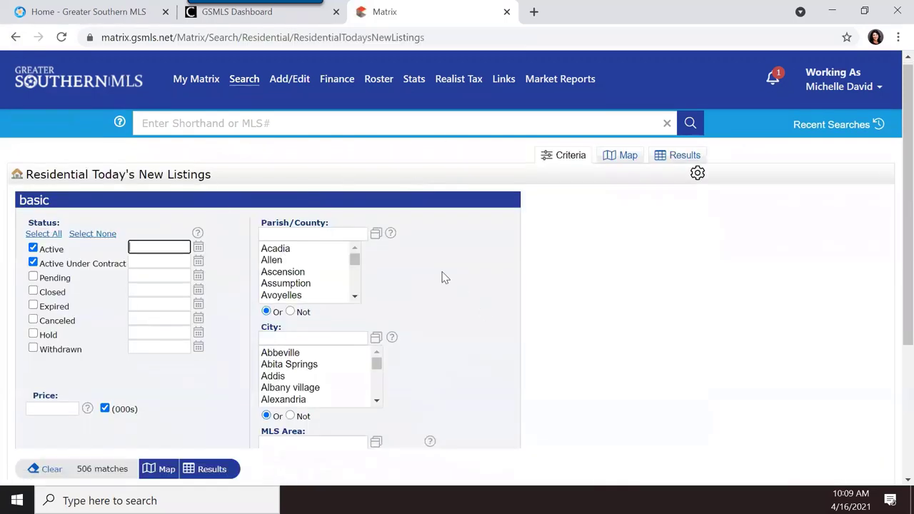
pyautogui.scroll(-1, 443, 277)
pyautogui.scroll(1, 443, 277)
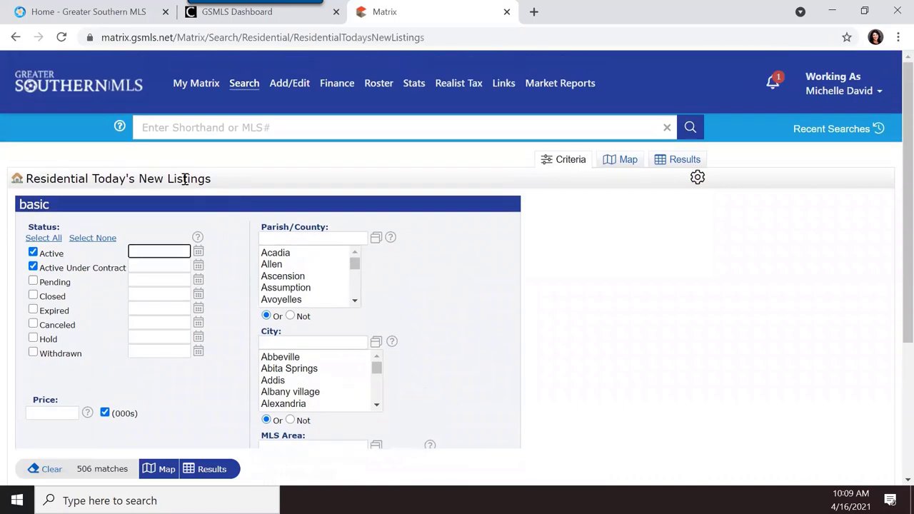
pyautogui.scroll(-3, 249, 191)
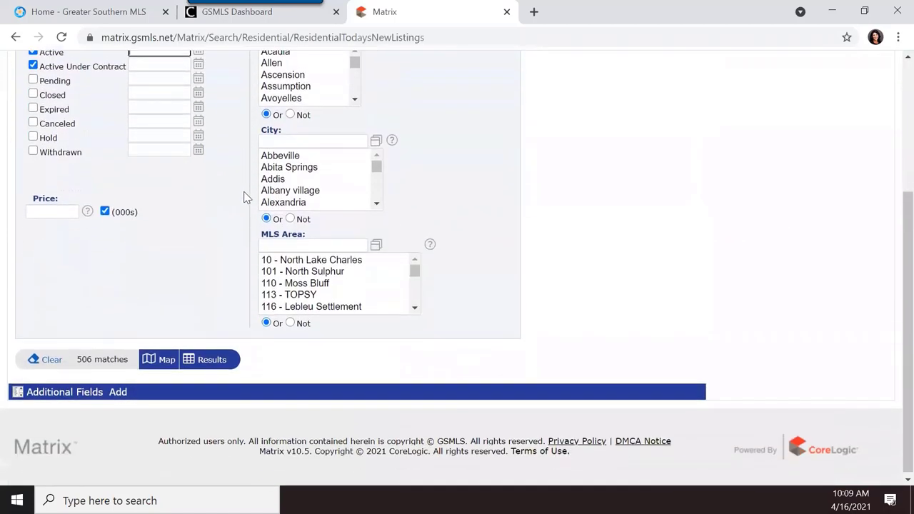
pyautogui.scroll(1, 245, 197)
pyautogui.scroll(1, 245, 197)
pyautogui.scroll(-1, 245, 197)
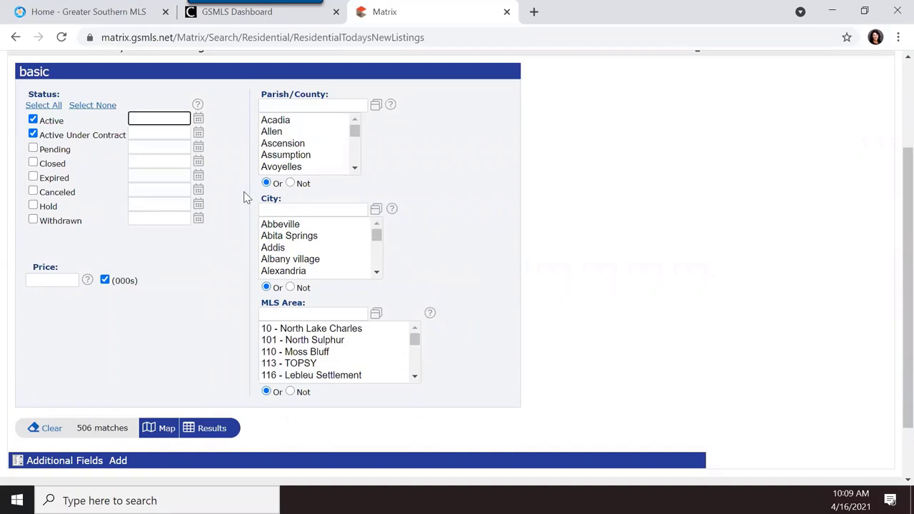
pyautogui.scroll(1, 245, 197)
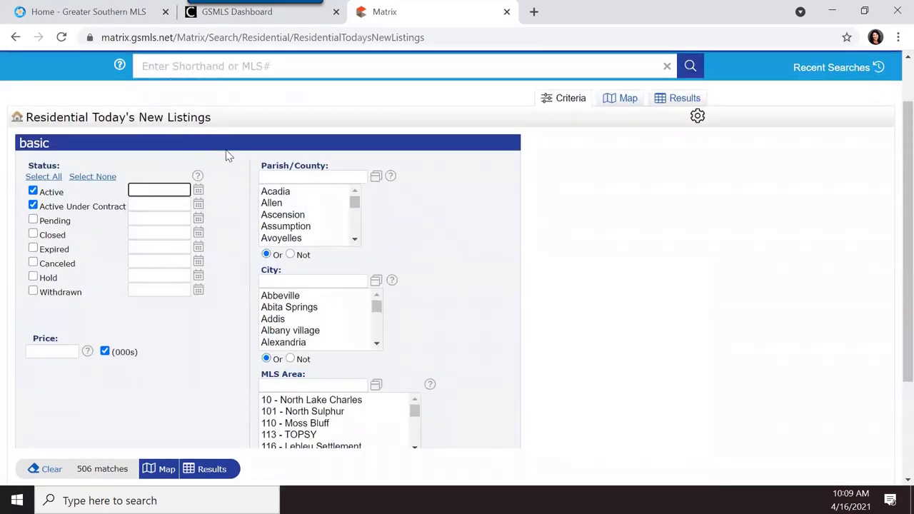
pyautogui.scroll(-1, 228, 155)
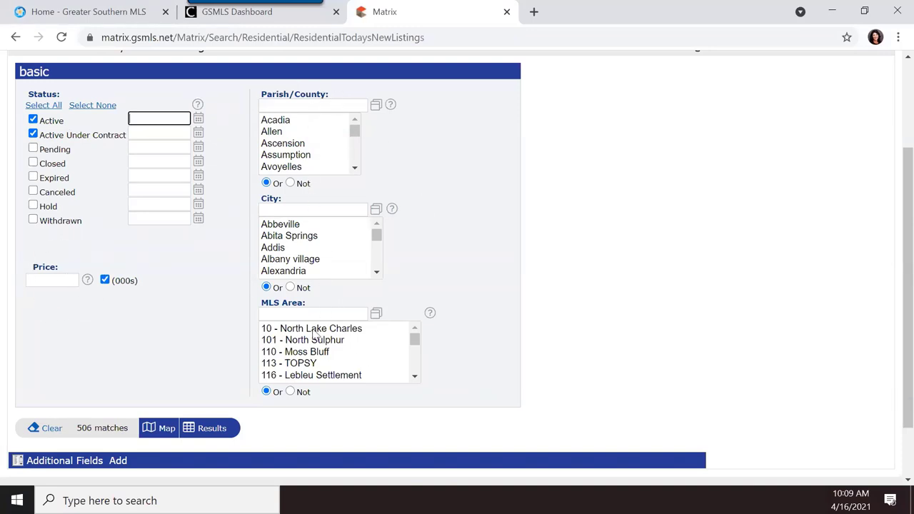
pyautogui.scroll(-1, 179, 307)
pyautogui.scroll(1, 179, 306)
pyautogui.scroll(2, 183, 177)
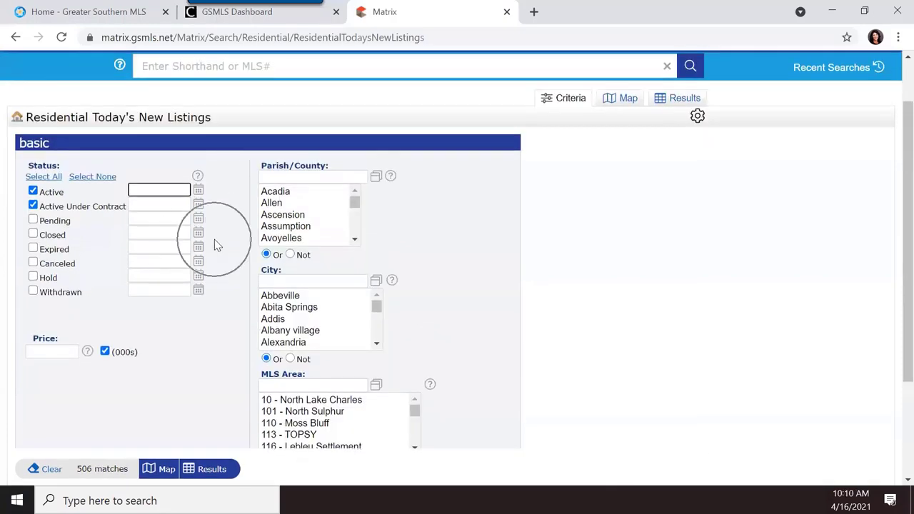
pyautogui.scroll(2, 216, 245)
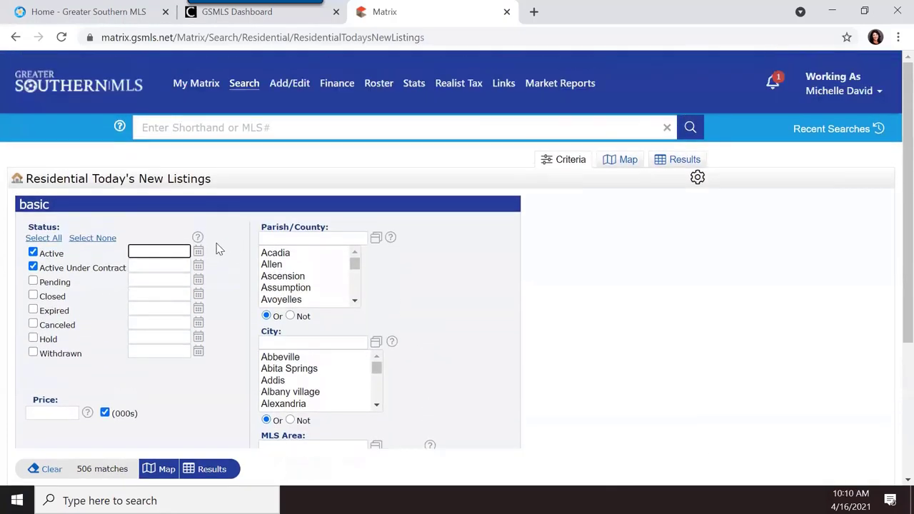
# - Return to the Search page and open the Residential CMA search form
pyautogui.click(16, 37)
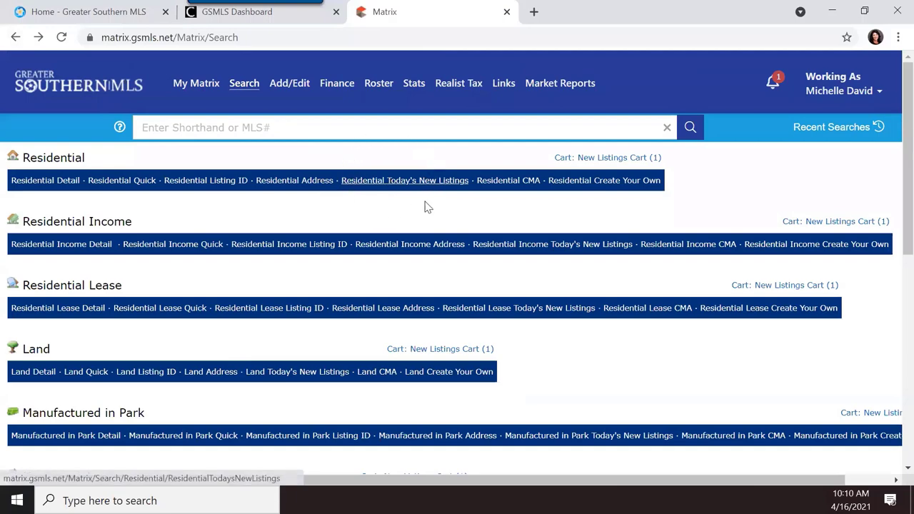
pyautogui.click(510, 186)
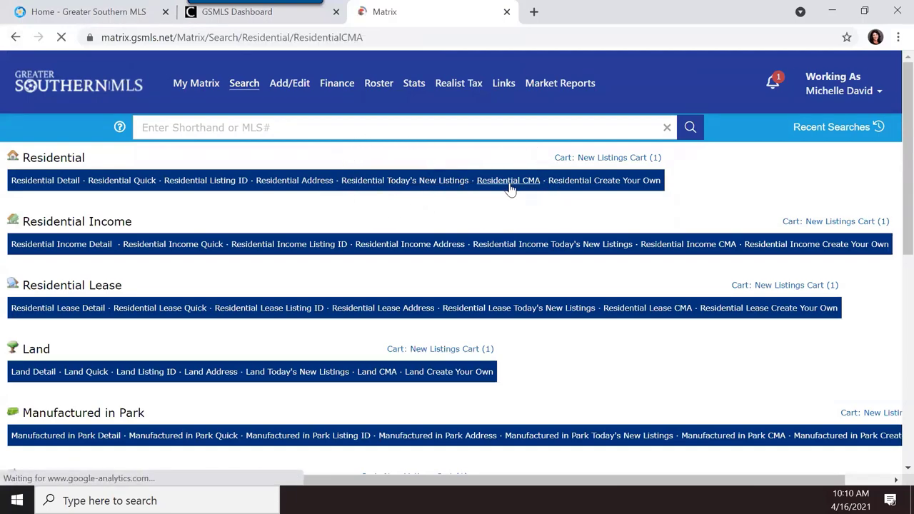
pyautogui.scroll(-3, 400, 271)
pyautogui.scroll(-2, 429, 287)
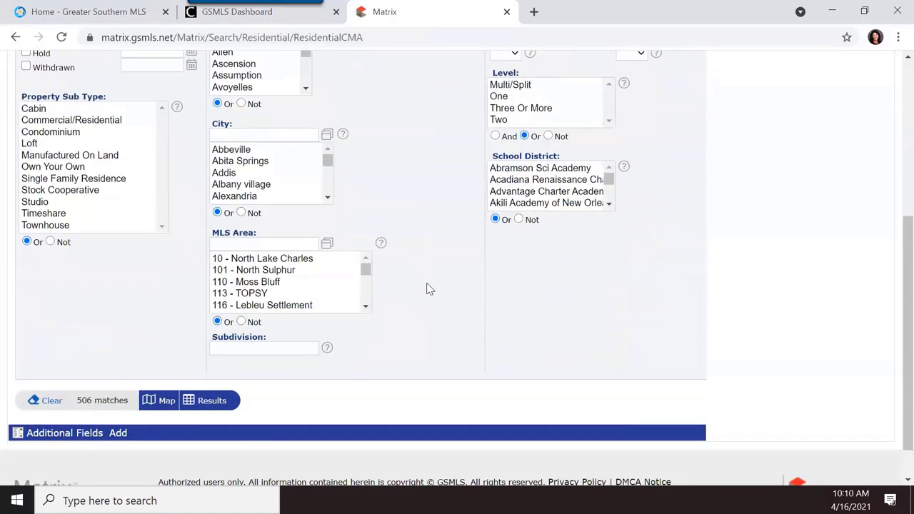
pyautogui.scroll(2, 433, 290)
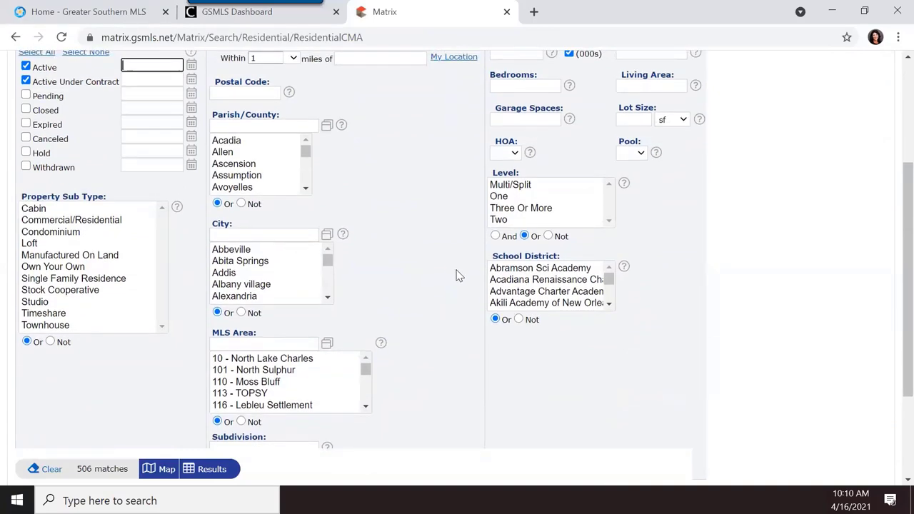
pyautogui.scroll(2, 455, 274)
# - Click within the CMA form's criteria and scroll through its status, area and property fields
pyautogui.click(405, 319)
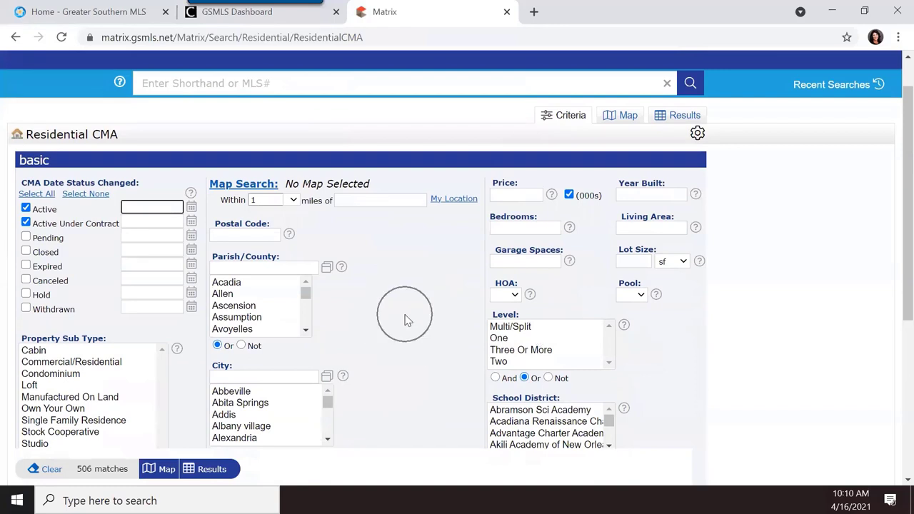
pyautogui.scroll(1, 449, 365)
pyautogui.click(449, 371)
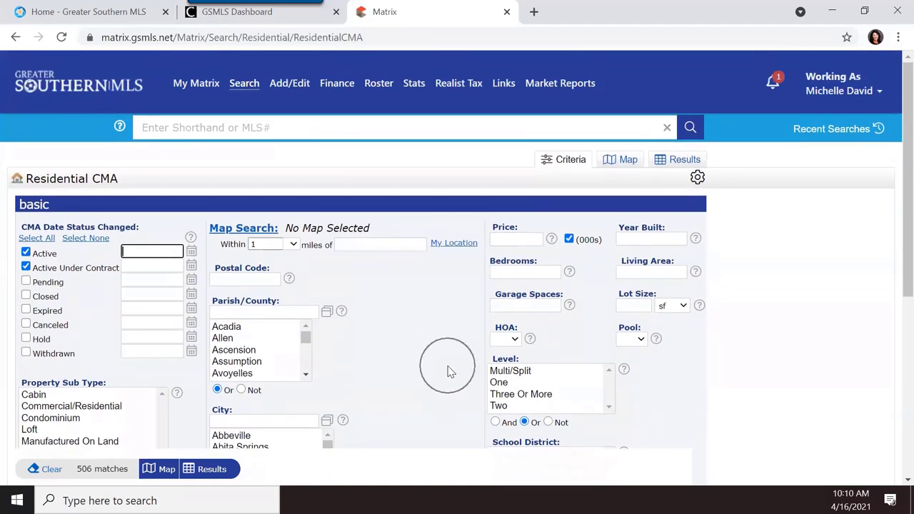
pyautogui.scroll(-2, 449, 372)
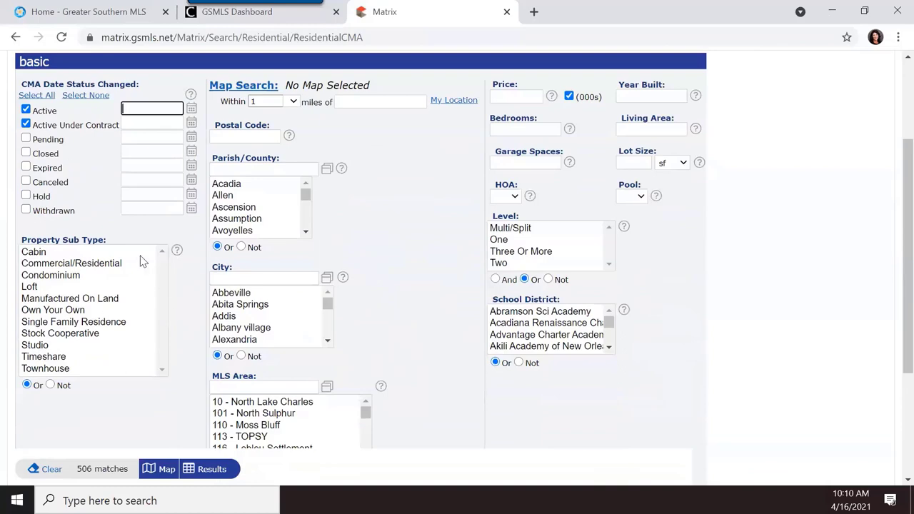
pyautogui.scroll(1, 133, 299)
pyautogui.scroll(-1, 372, 350)
pyautogui.scroll(-1, 397, 295)
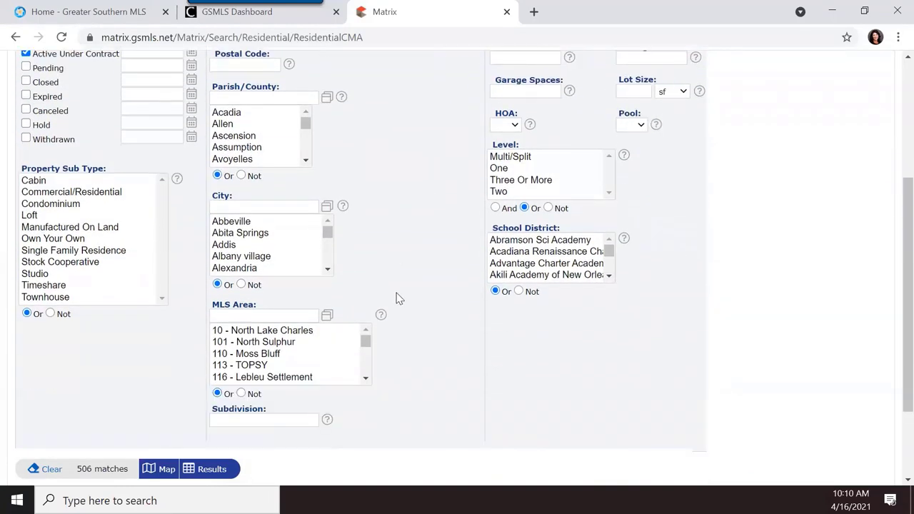
pyautogui.scroll(3, 398, 296)
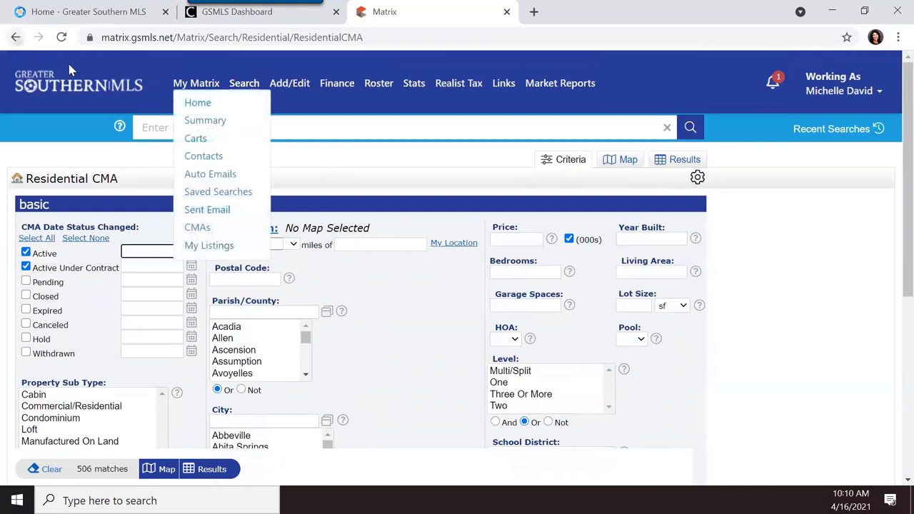
# - Preview the Residential Create Your Own form and come back to the Search page
pyautogui.click(15, 37)
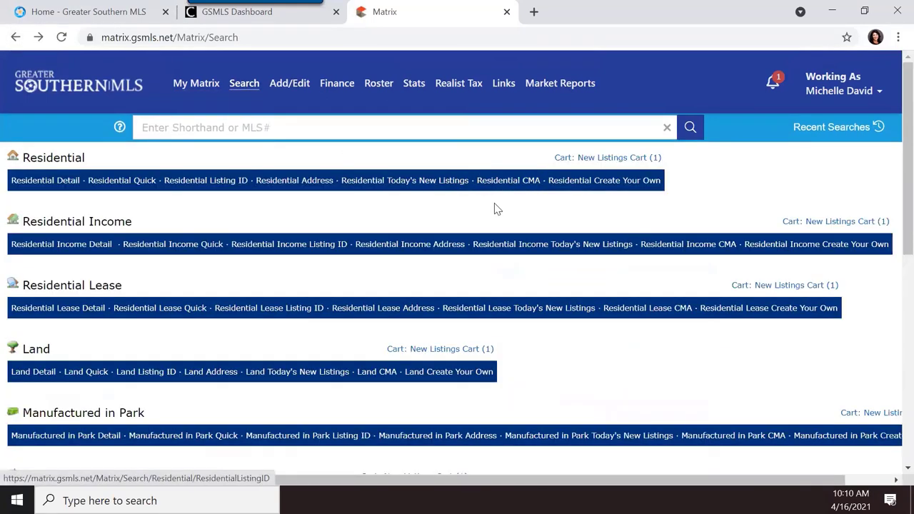
pyautogui.click(600, 184)
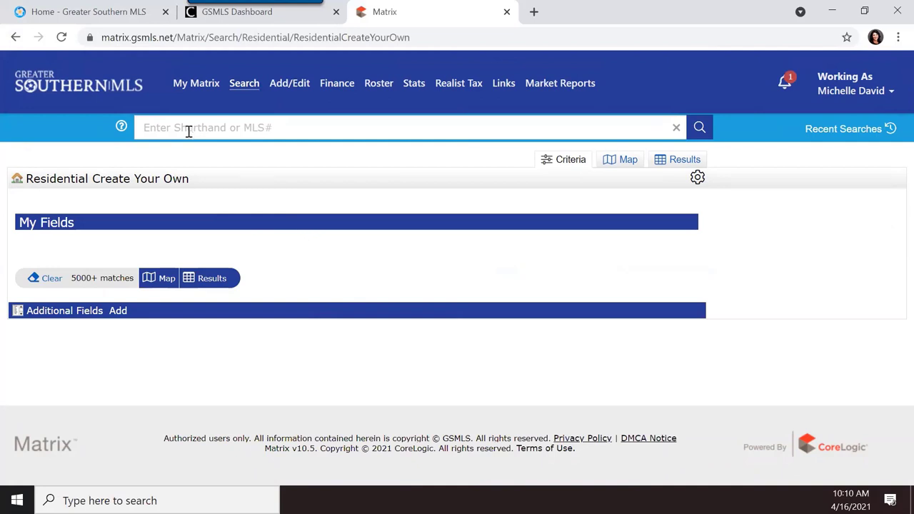
pyautogui.click(16, 37)
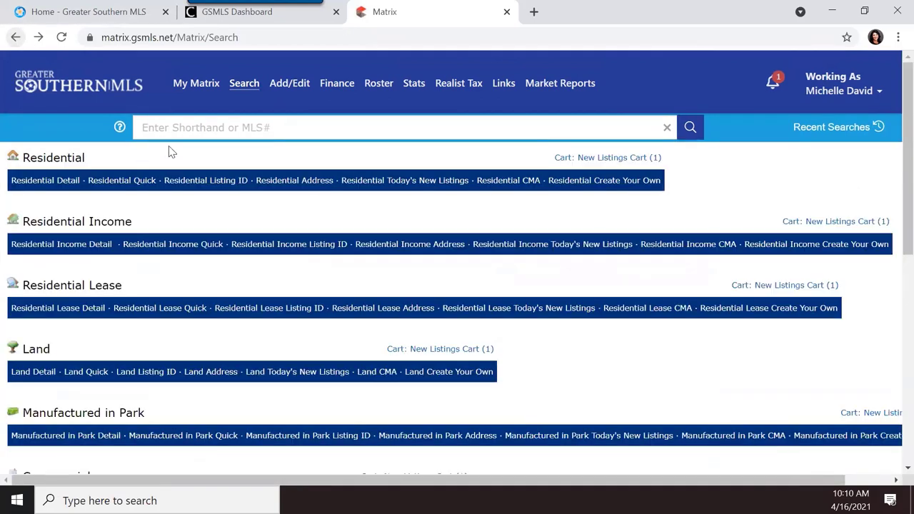
# - Click two more Residential search links and scroll the resulting page
pyautogui.click(590, 188)
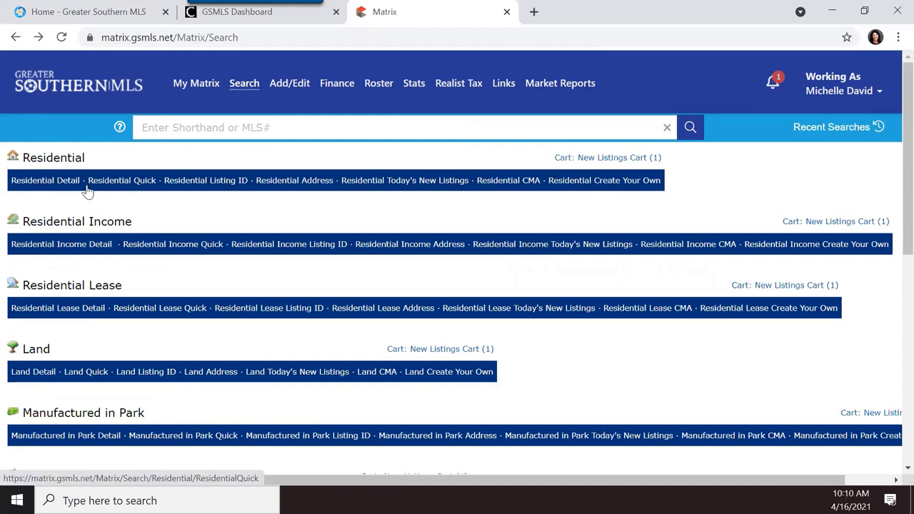
pyautogui.click(115, 184)
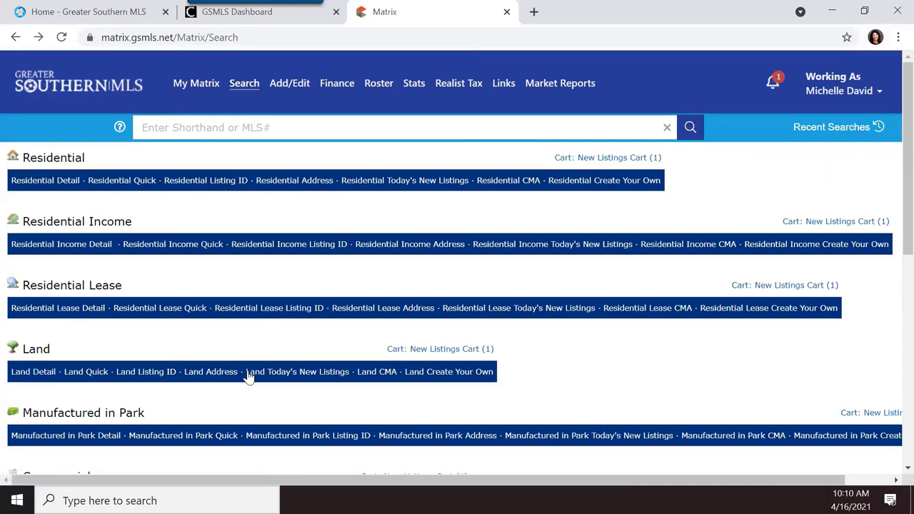
pyautogui.scroll(-1, 300, 388)
pyautogui.scroll(1, 300, 388)
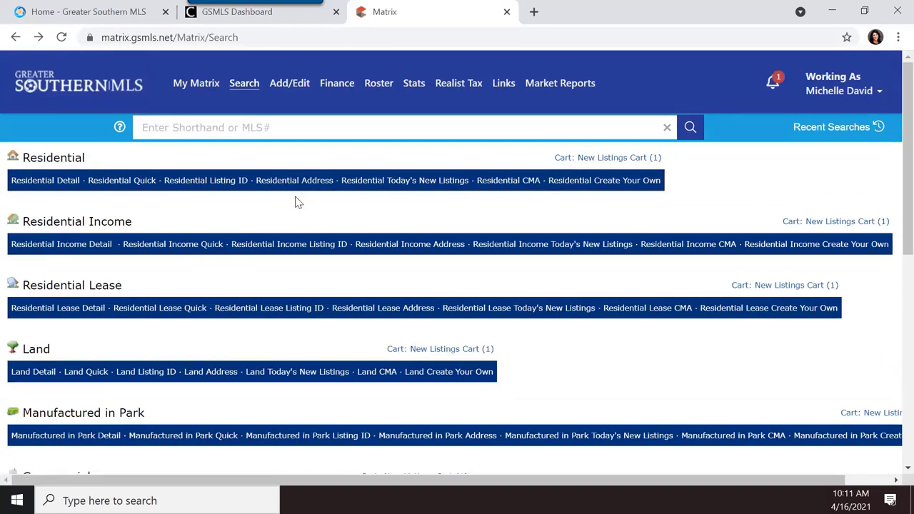
# - Reopen Residential Detail, with Active and Active Under Contract checked and 506 matches
pyautogui.click(50, 183)
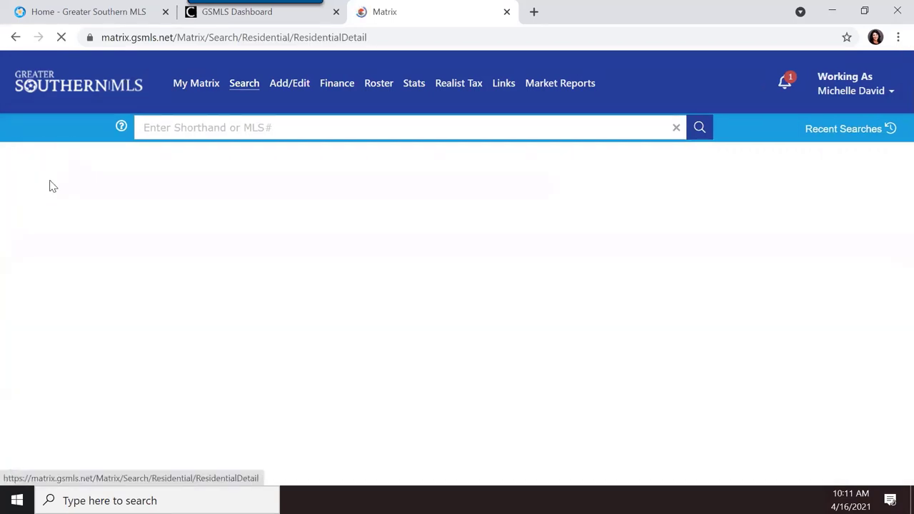
pyautogui.scroll(-1, 199, 187)
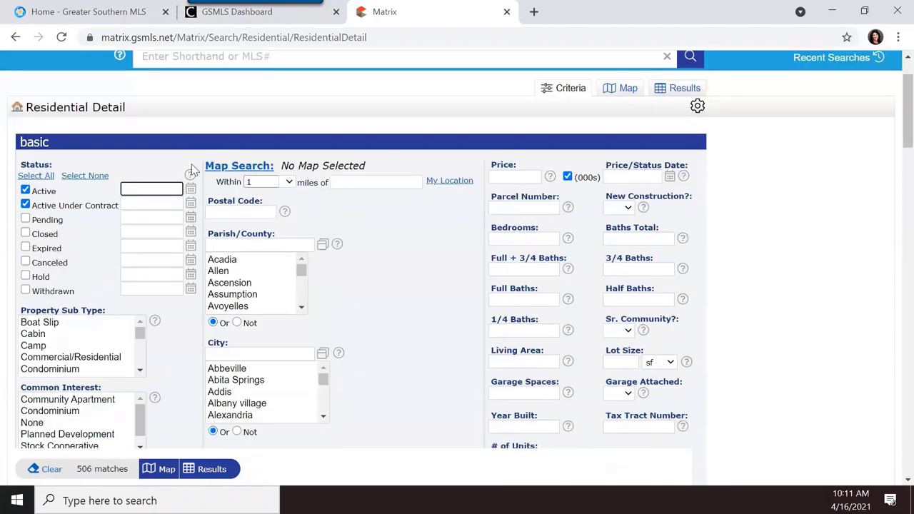
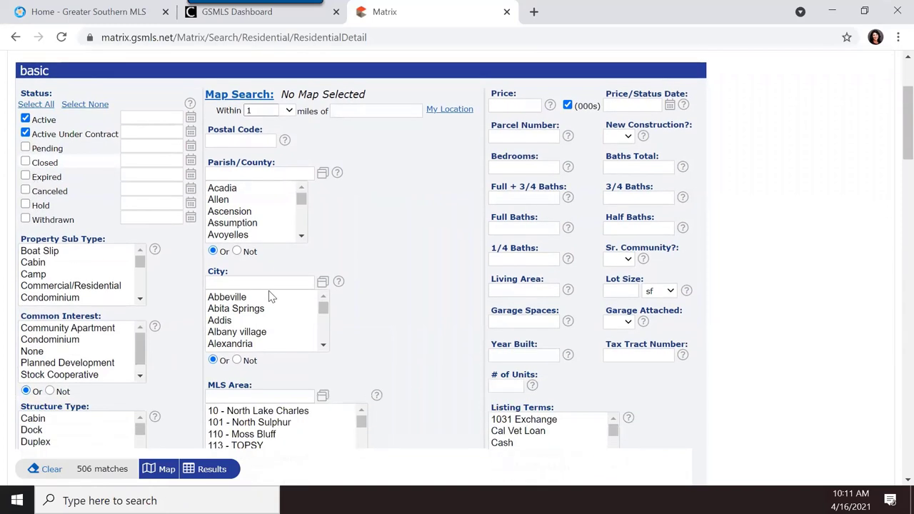
# - Click into the Parish/County box, then open the help popup for the Full + 3/4 Baths field
pyautogui.moveTo(294, 201); pyautogui.dragTo(303, 236)
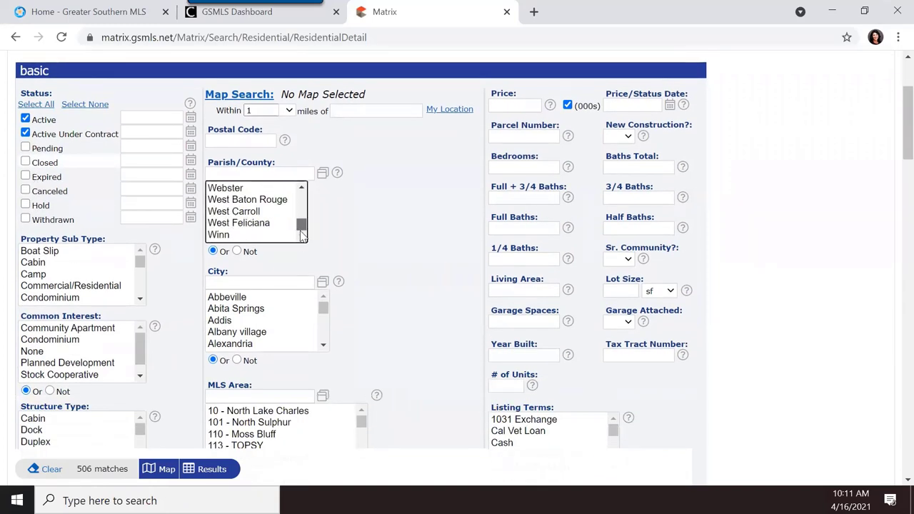
pyautogui.scroll(20, 244, 210)
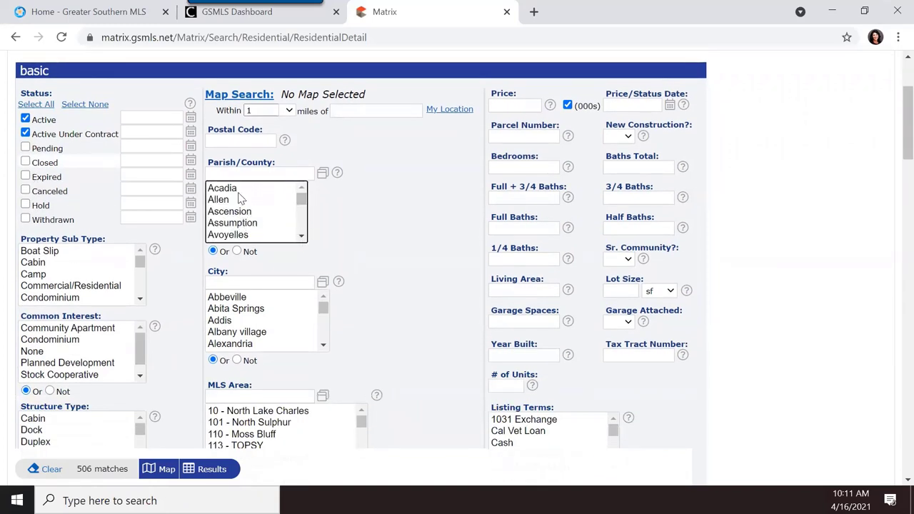
pyautogui.click(227, 173)
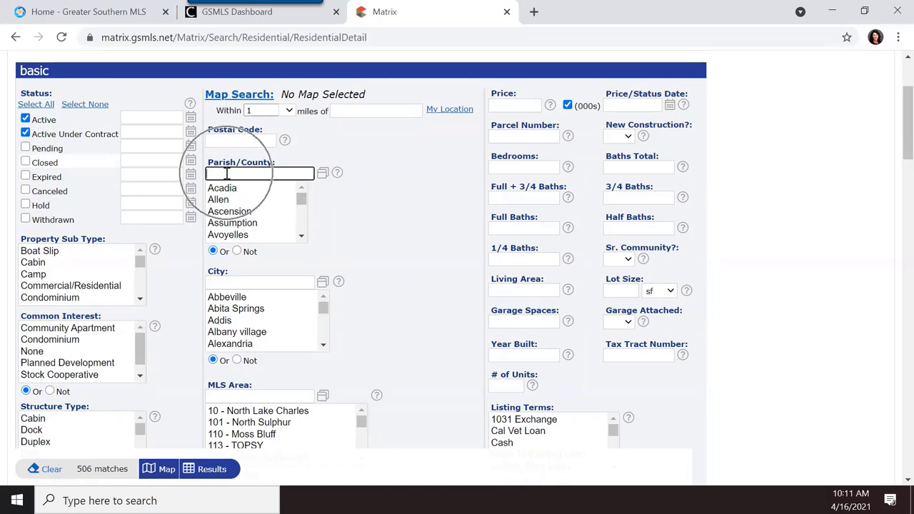
pyautogui.scroll(-3, 392, 305)
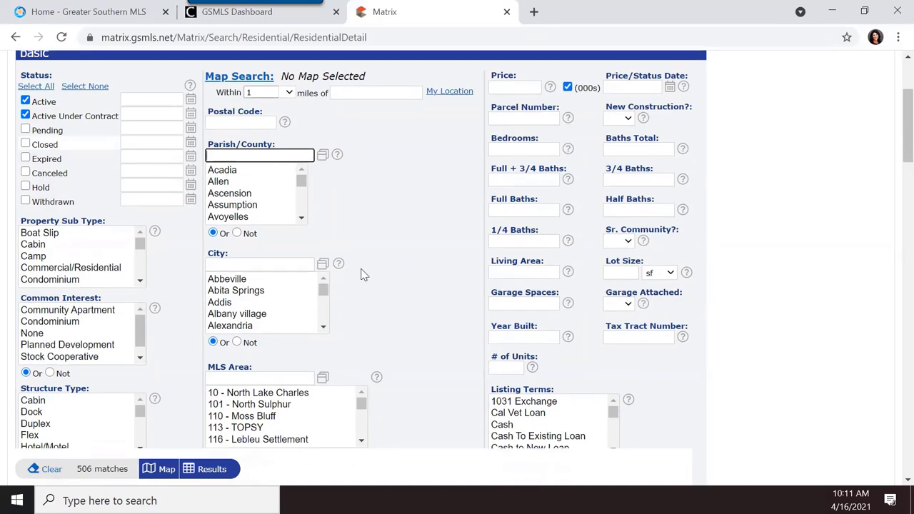
pyautogui.scroll(3, 392, 305)
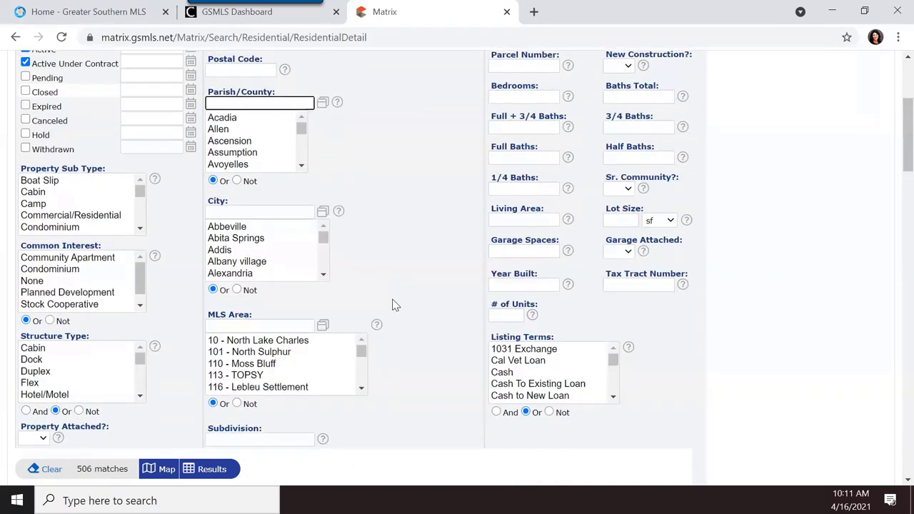
pyautogui.click(568, 198)
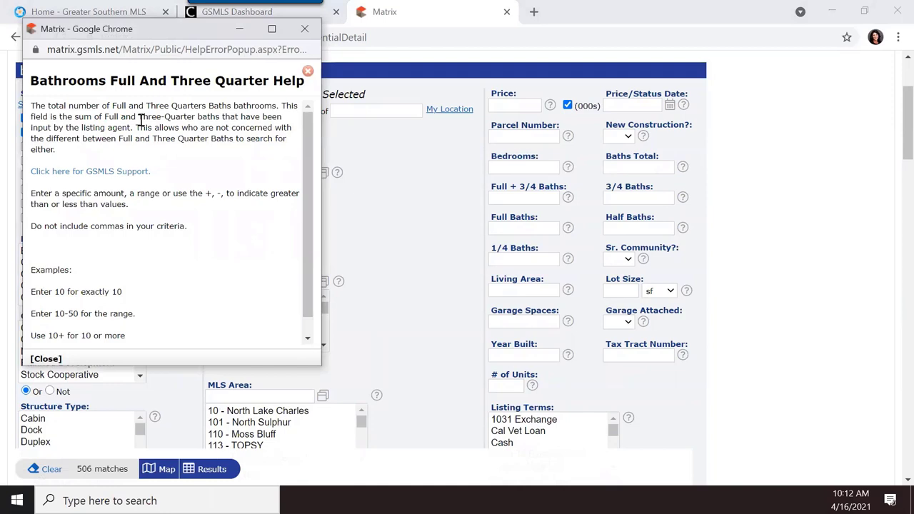
# - Read the bathrooms help examples, close the popup, and scroll down the Residential Detail form
pyautogui.scroll(-1, 142, 132)
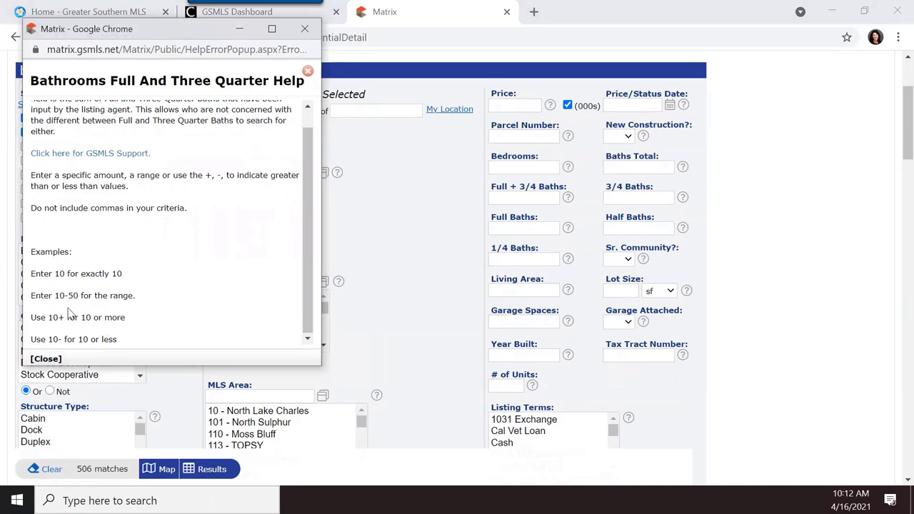
pyautogui.click(304, 29)
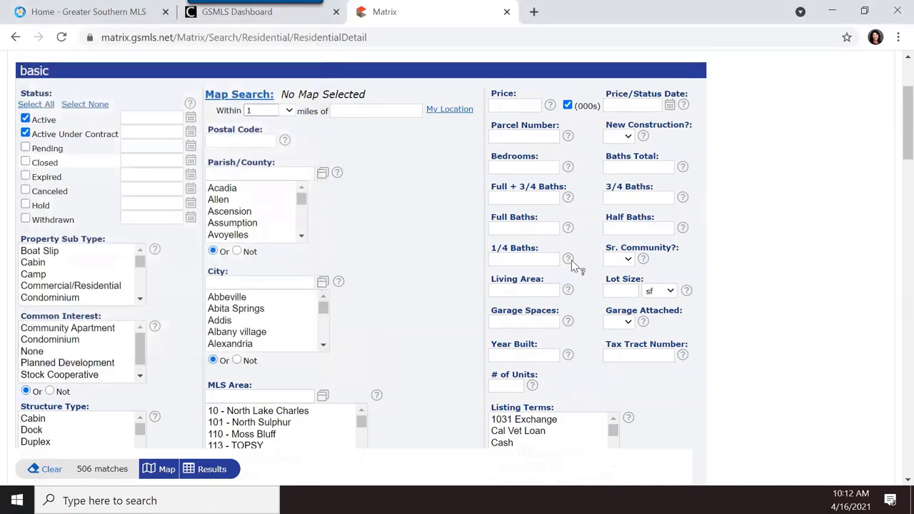
pyautogui.scroll(-1, 477, 288)
pyautogui.scroll(-5, 477, 288)
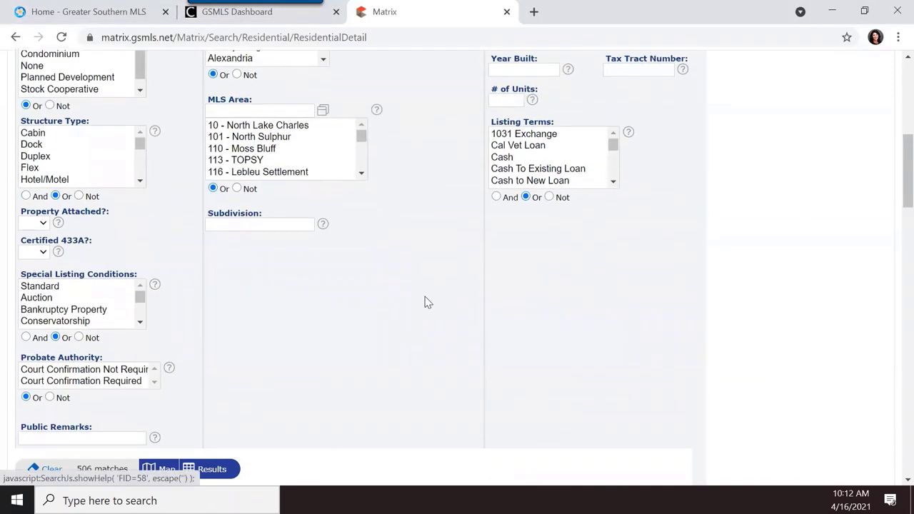
pyautogui.scroll(7, 426, 302)
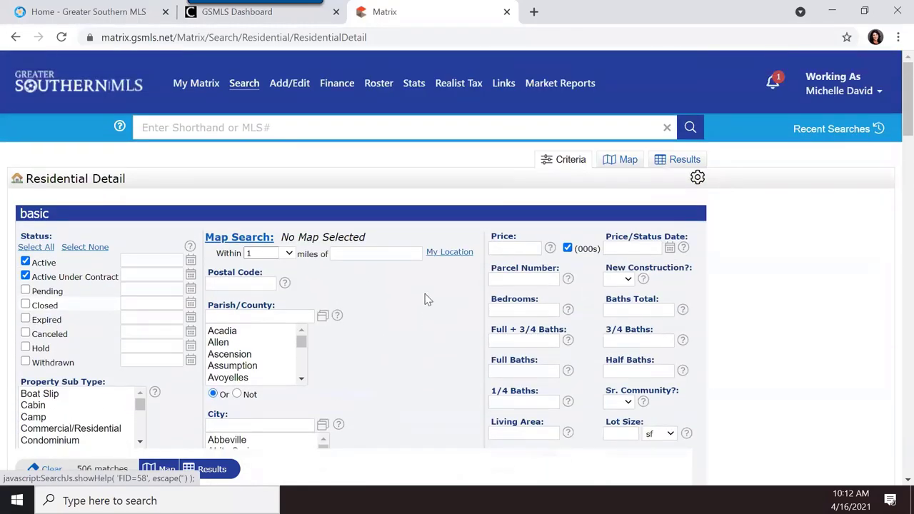
pyautogui.scroll(-4, 424, 299)
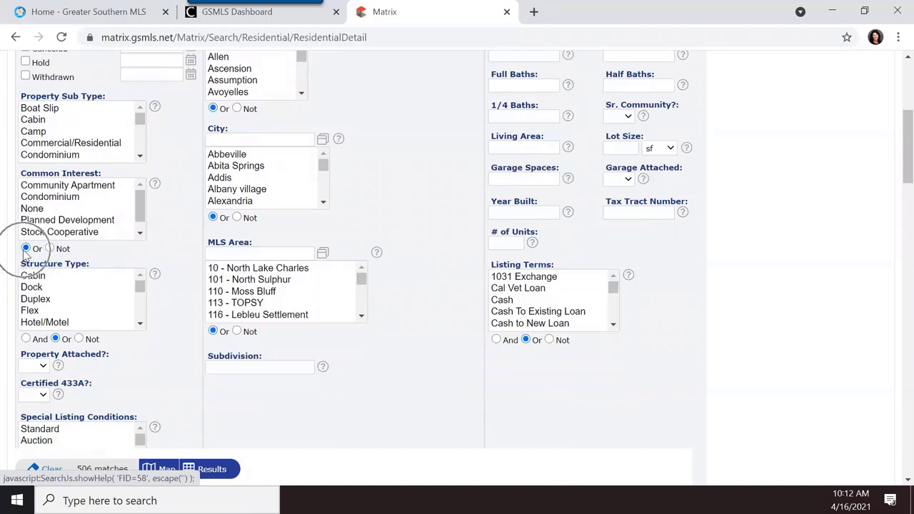
# - Select Timeshare in the Common Interest list, picking and then dropping Condominium
pyautogui.click(31, 200)
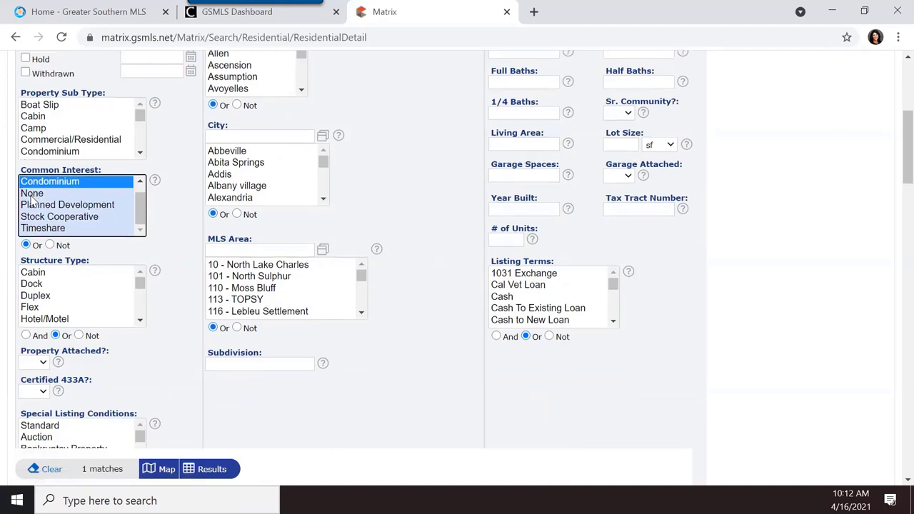
pyautogui.scroll(-1, 31, 200)
pyautogui.keyDown('ctrl'); pyautogui.click(40, 160); pyautogui.keyUp('ctrl')
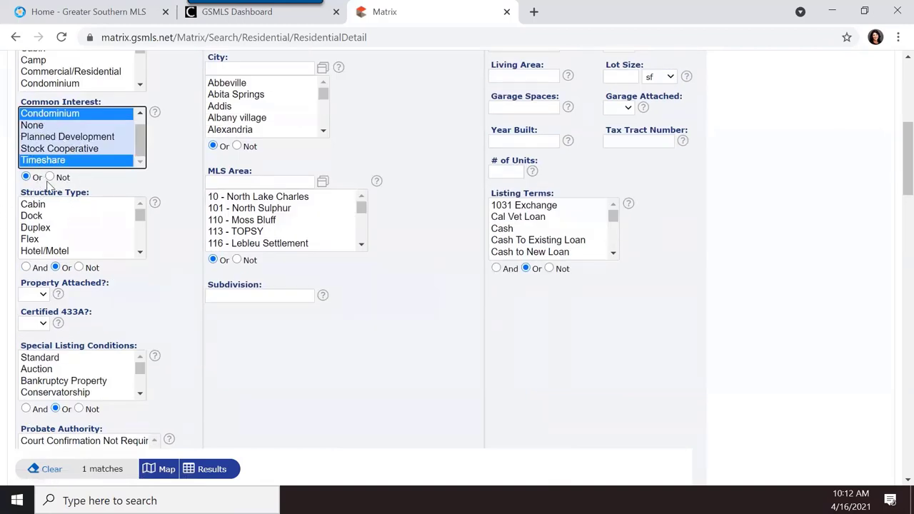
pyautogui.scroll(1, 39, 179)
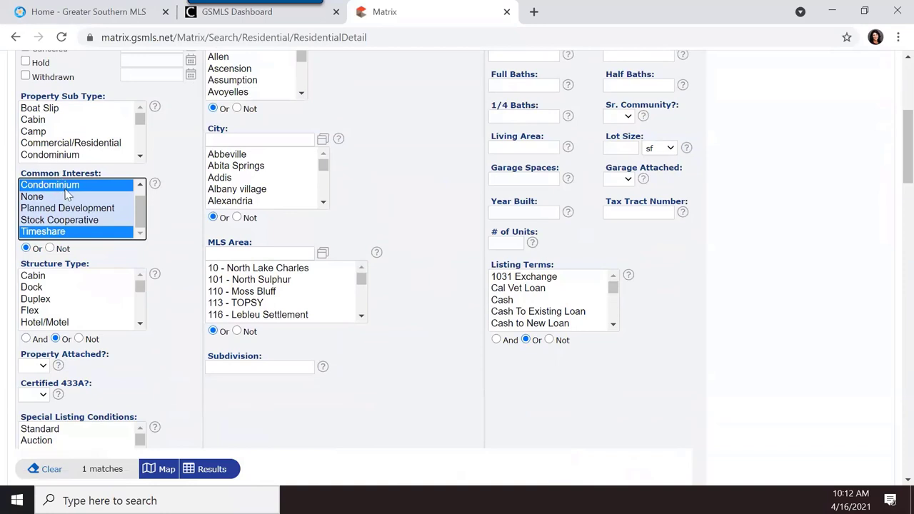
pyautogui.scroll(1, 57, 193)
pyautogui.scroll(-1, 54, 188)
pyautogui.click(43, 232)
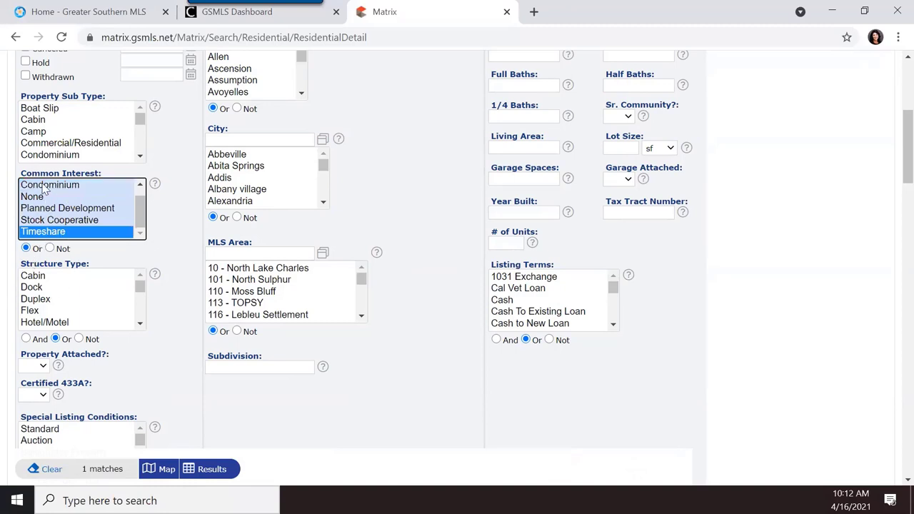
# - Set Common Interest to Not and add Community Apartment, excluding those types for 501 matches
pyautogui.click(127, 262)
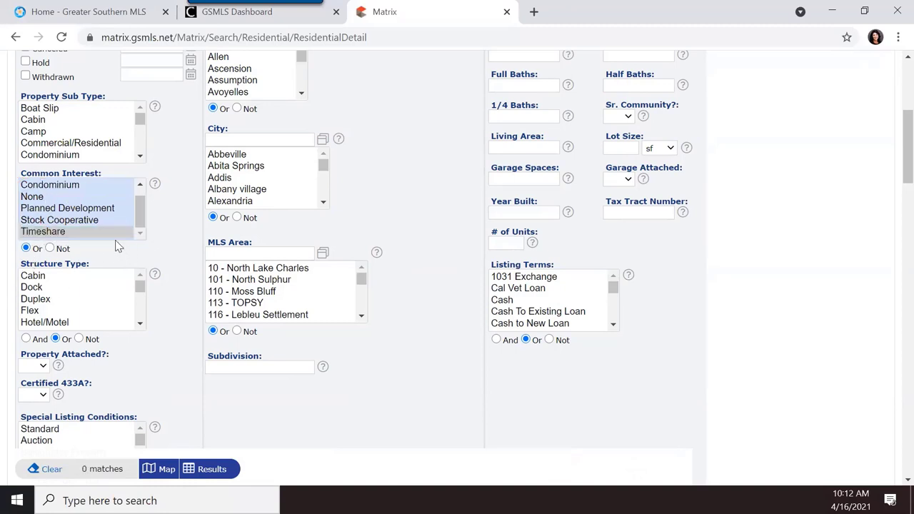
pyautogui.click(59, 249)
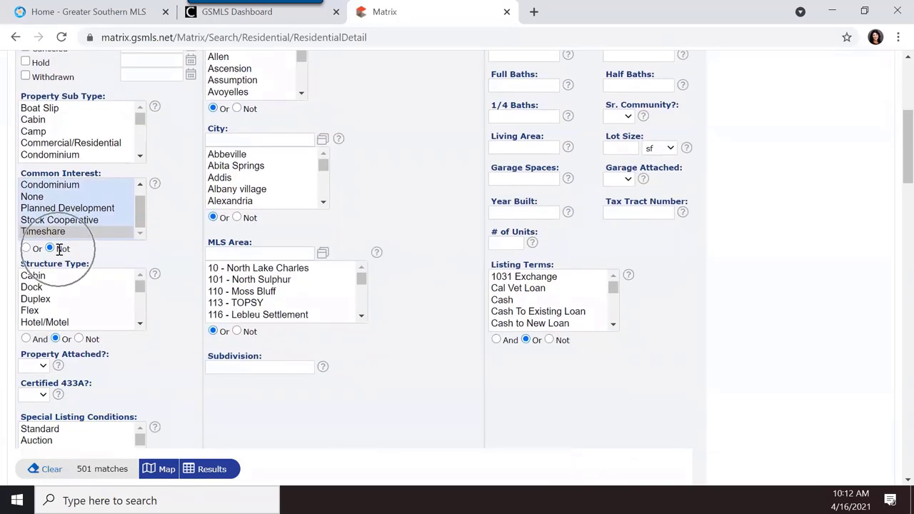
pyautogui.scroll(-1, 61, 235)
pyautogui.scroll(1, 71, 207)
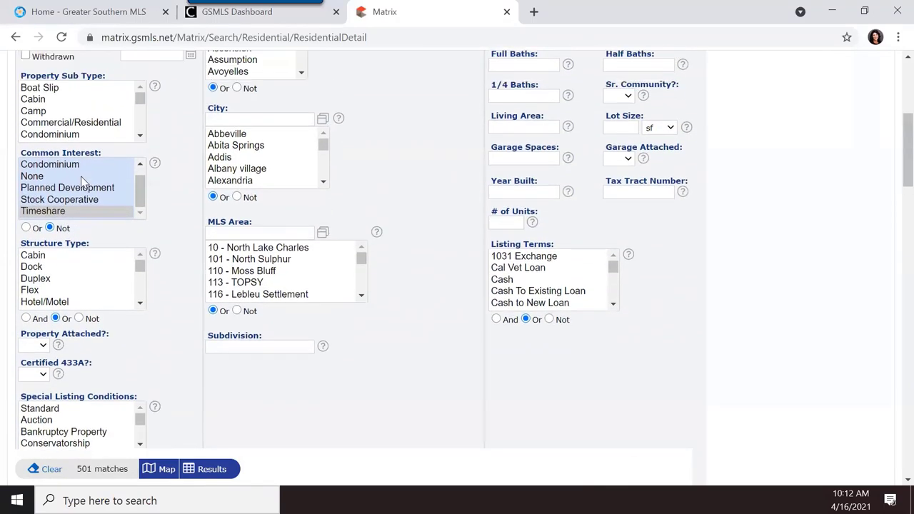
pyautogui.scroll(1, 82, 182)
pyautogui.click(139, 256)
pyautogui.click(63, 263)
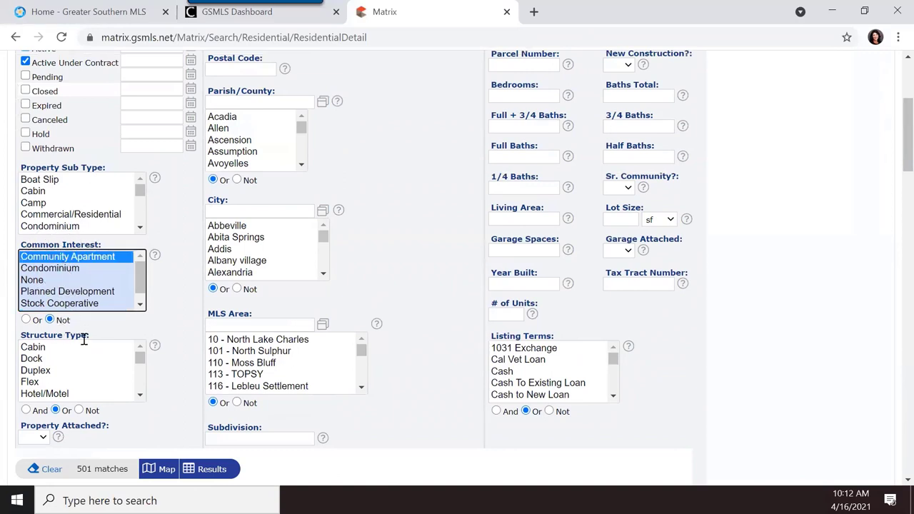
pyautogui.click(61, 325)
pyautogui.click(64, 325)
# - Scroll through the form to review the 501-match Common Interest filter
pyautogui.scroll(-1, 250, 257)
pyautogui.scroll(1, 243, 253)
pyautogui.scroll(-2, 240, 253)
pyautogui.scroll(1, 232, 253)
pyautogui.scroll(3, 232, 253)
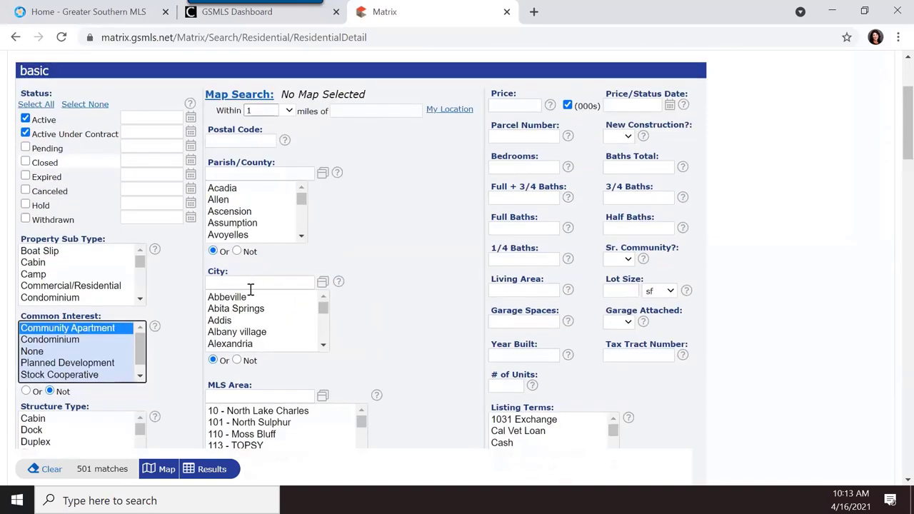
pyautogui.scroll(-2, 276, 329)
pyautogui.scroll(2, 276, 328)
pyautogui.scroll(-1, 246, 272)
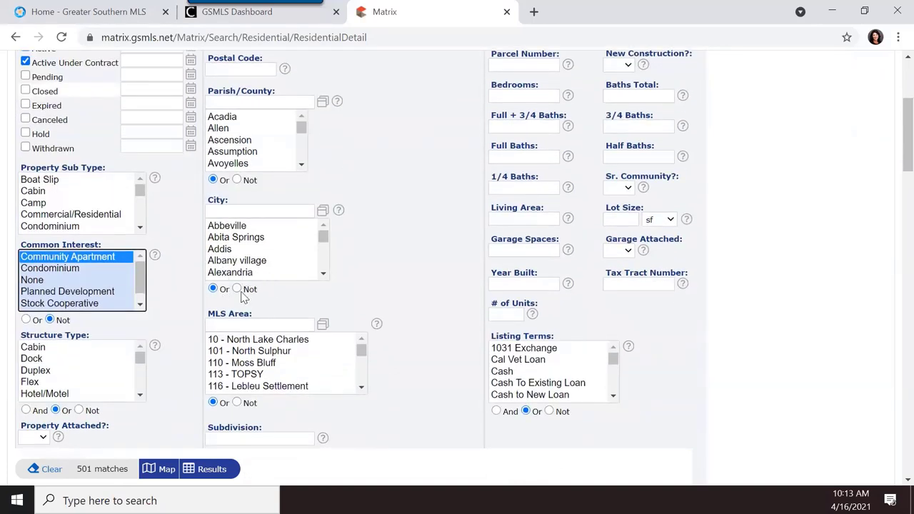
pyautogui.scroll(3, 184, 290)
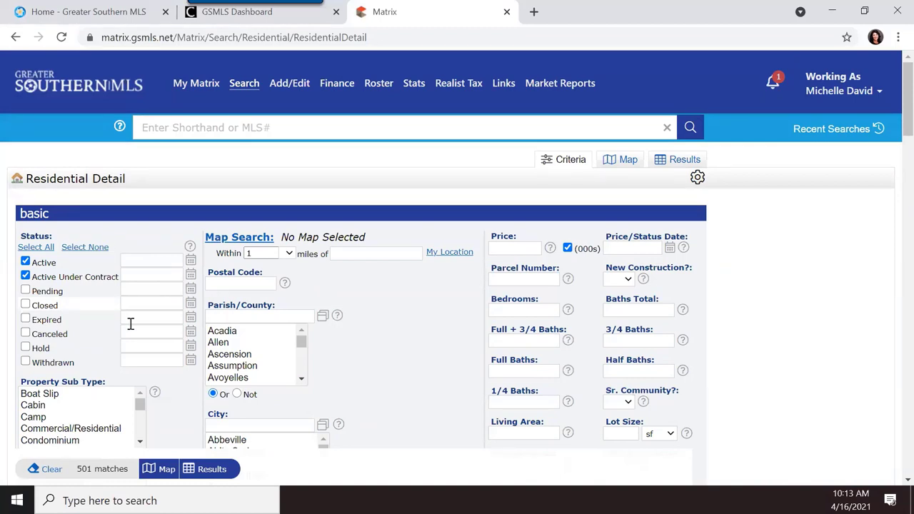
# - Clear all search criteria and refresh the match count to 5000+
pyautogui.click(60, 473)
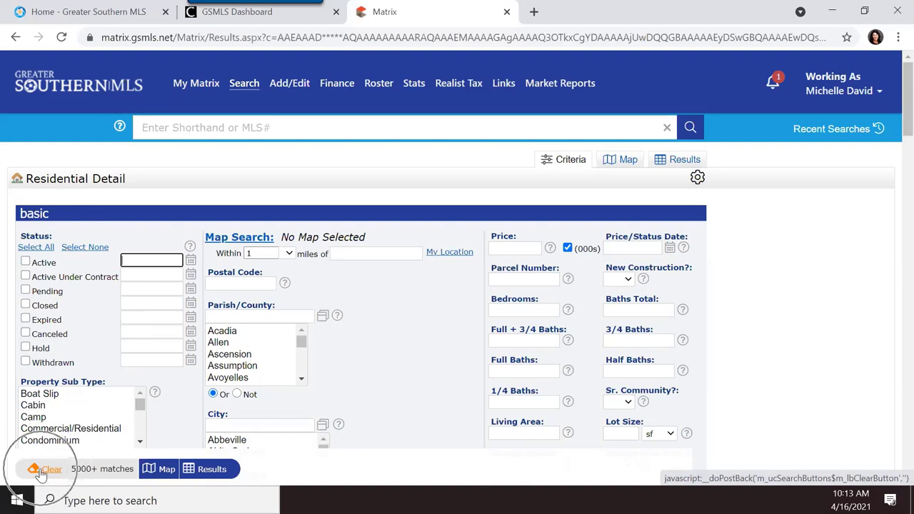
pyautogui.click(94, 473)
pyautogui.click(98, 474)
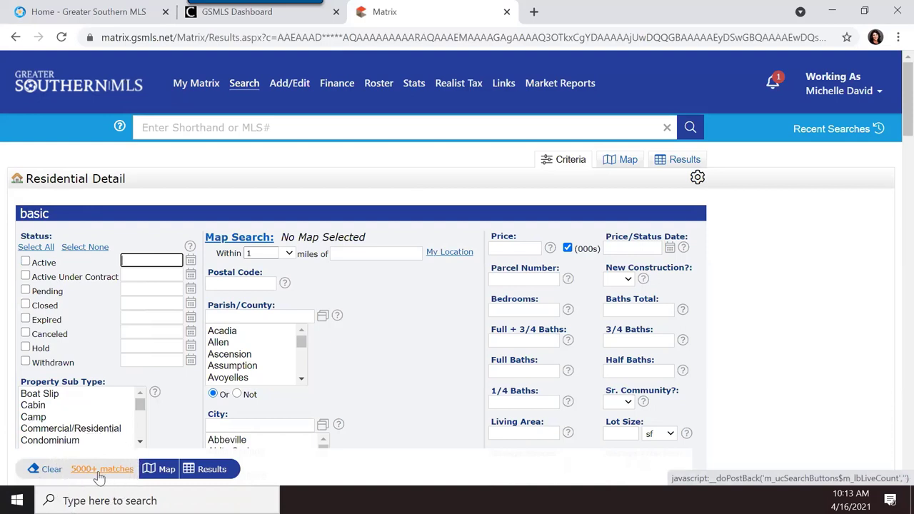
pyautogui.click(103, 476)
# - Try the map and list result views, then tick the Active status
pyautogui.click(159, 473)
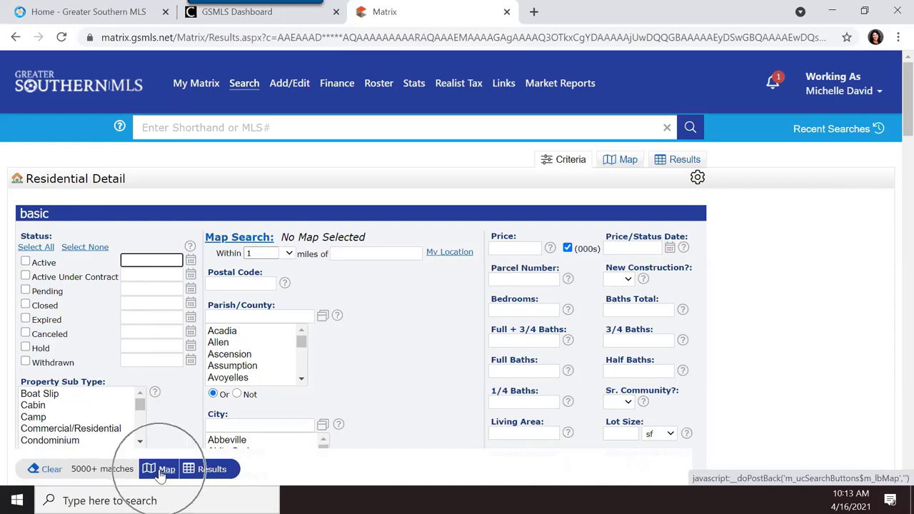
pyautogui.click(163, 474)
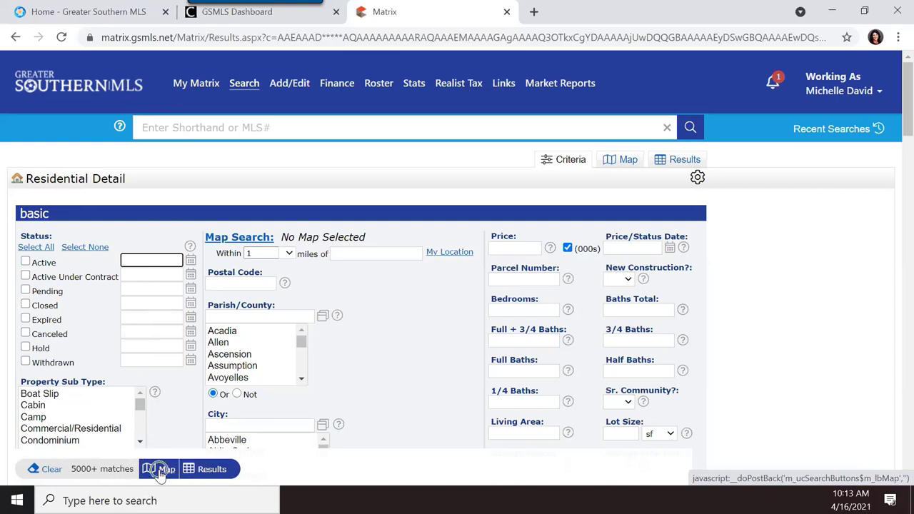
pyautogui.click(215, 477)
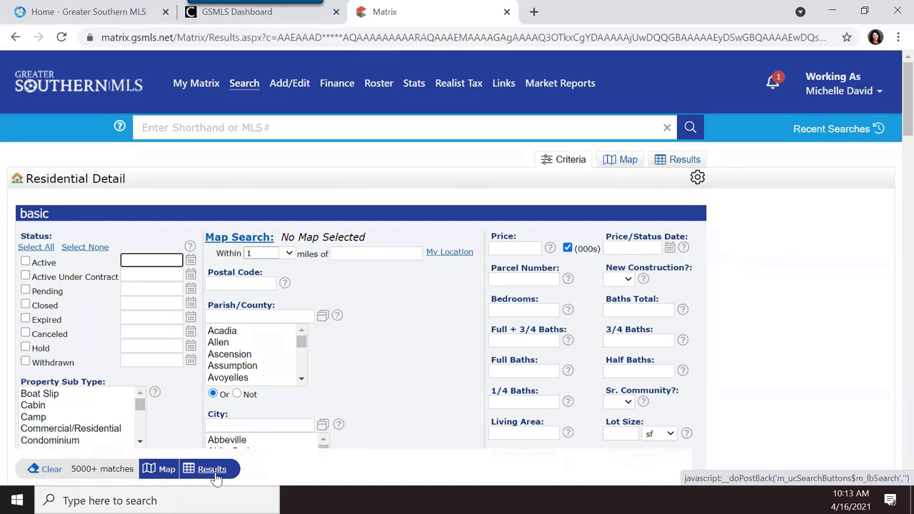
pyautogui.click(215, 473)
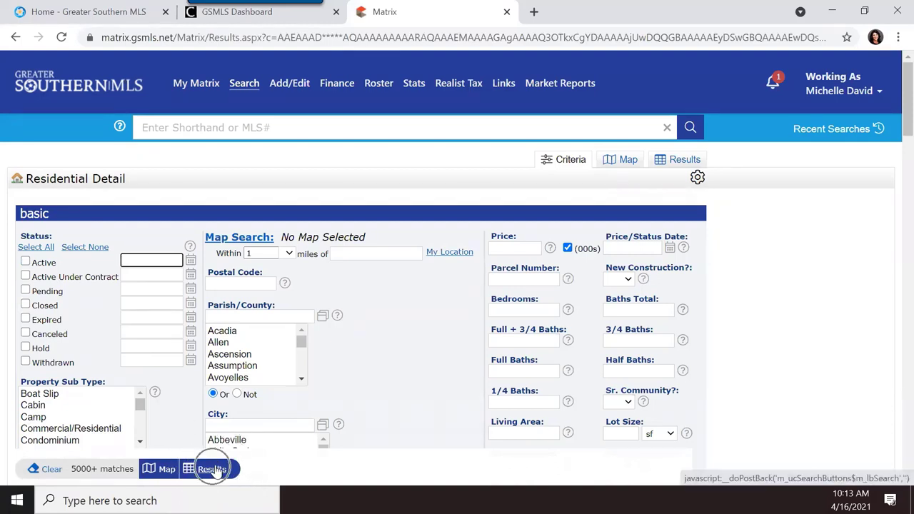
pyautogui.click(25, 262)
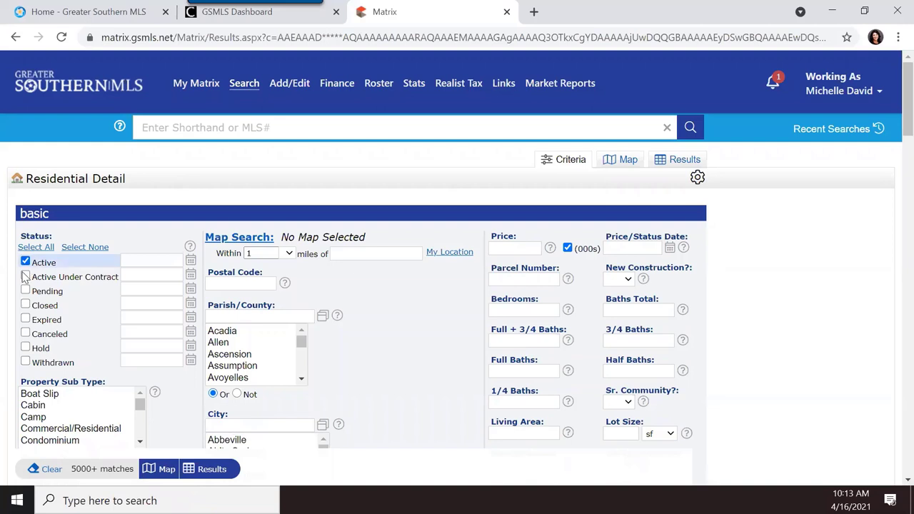
# - Check Active Under Contract, reopen Residential Detail, and leave it checked for 506 matches
pyautogui.click(25, 278)
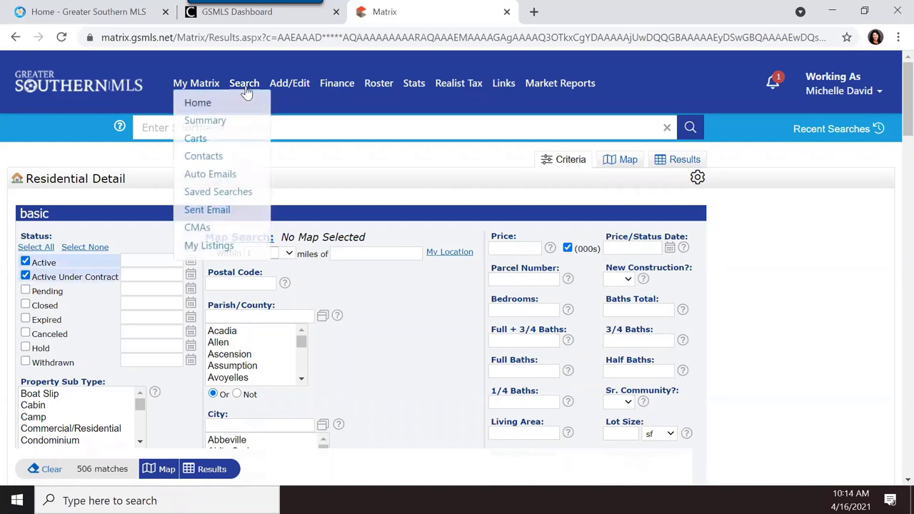
pyautogui.moveTo(226, 102)
pyautogui.click(247, 121)
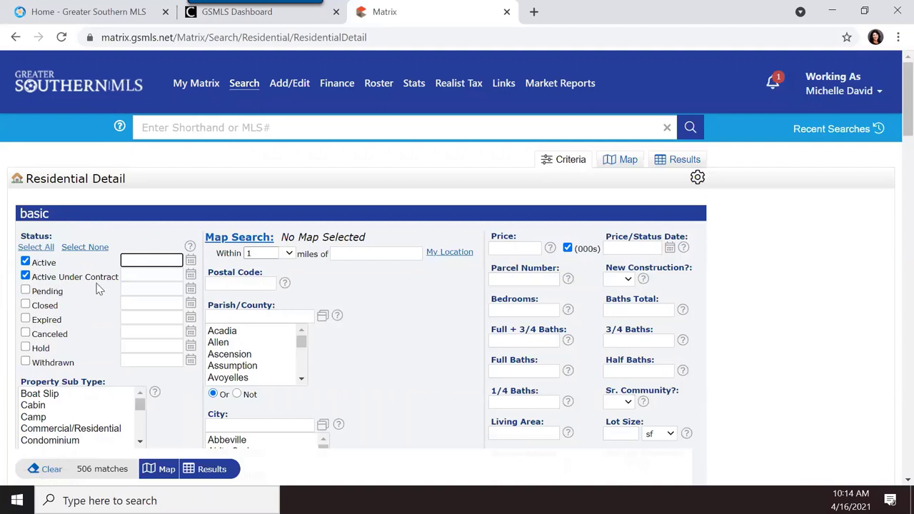
pyautogui.click(26, 279)
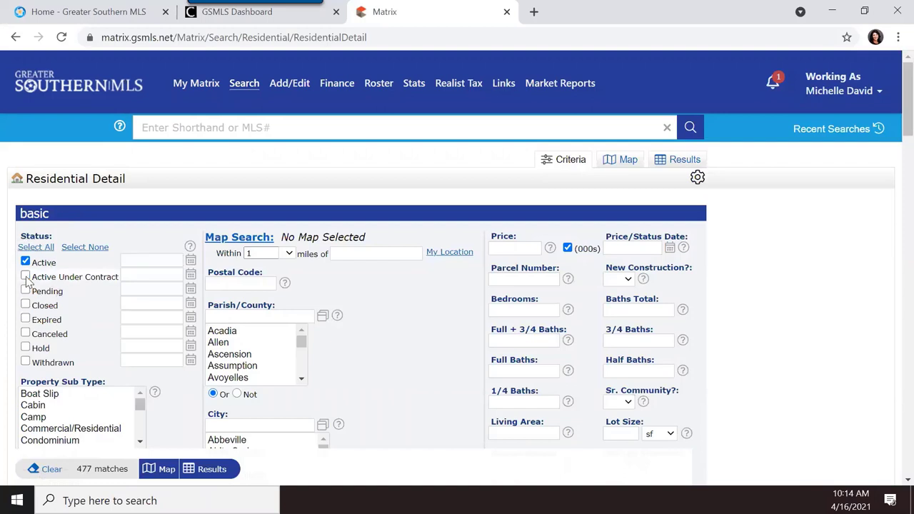
pyautogui.click(27, 278)
pyautogui.click(34, 276)
pyautogui.click(26, 277)
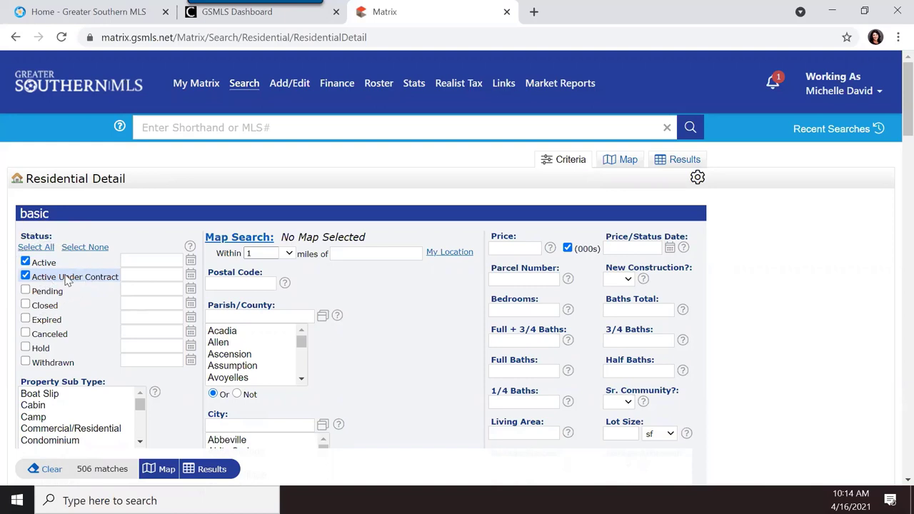
pyautogui.click(26, 291)
pyautogui.click(27, 293)
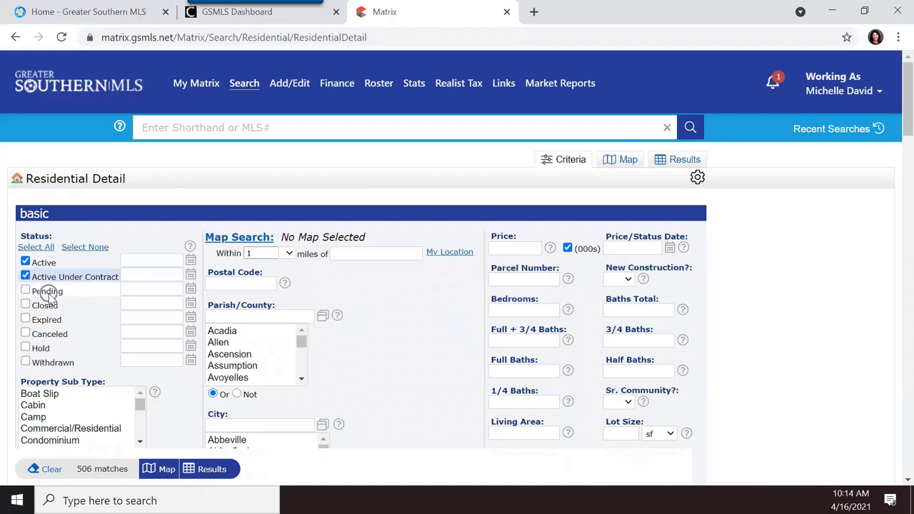
pyautogui.click(49, 296)
pyautogui.click(49, 297)
pyautogui.click(41, 309)
pyautogui.click(44, 315)
pyautogui.click(44, 314)
pyautogui.click(43, 322)
pyautogui.click(45, 327)
pyautogui.click(54, 371)
pyautogui.click(56, 368)
pyautogui.click(55, 367)
pyautogui.click(57, 367)
pyautogui.click(57, 366)
pyautogui.click(58, 366)
pyautogui.click(45, 365)
pyautogui.click(45, 366)
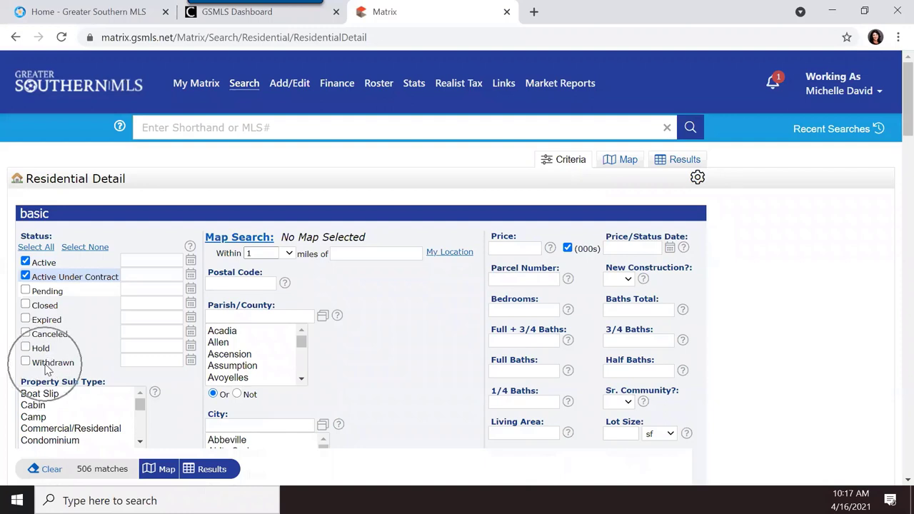
pyautogui.click(45, 367)
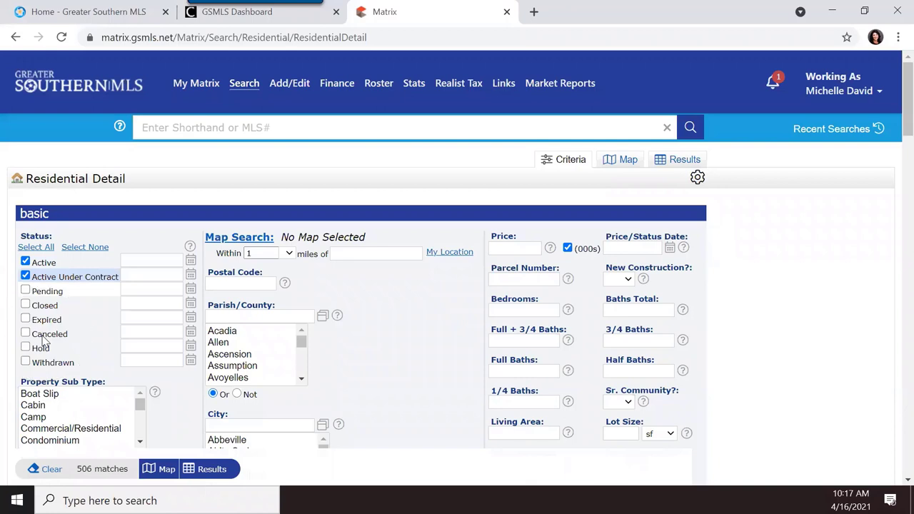
pyautogui.click(44, 341)
pyautogui.click(44, 341)
# - Confirm only Active and Active Under Contract are checked, then scroll down to more fields
pyautogui.click(44, 340)
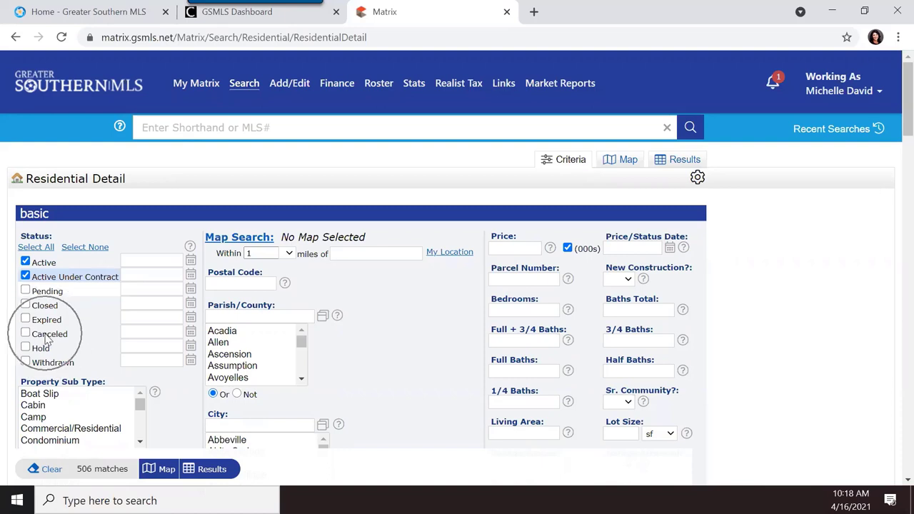
pyautogui.click(46, 340)
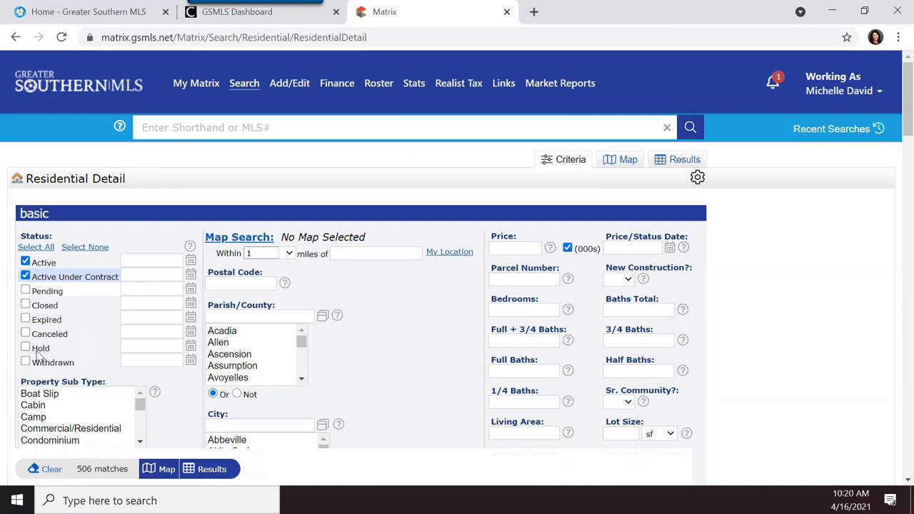
pyautogui.scroll(-1, 41, 355)
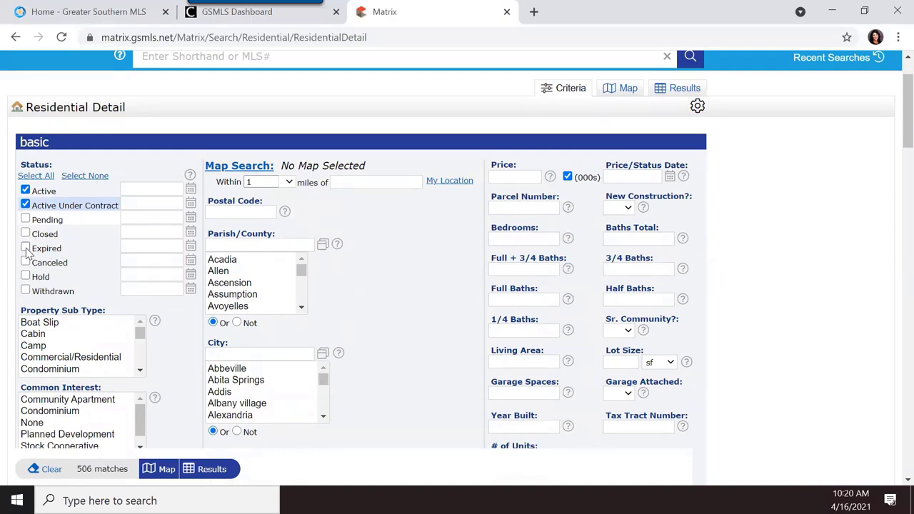
# - Add Expired listings to the status filter and focus its 0-180 date range
pyautogui.click(25, 248)
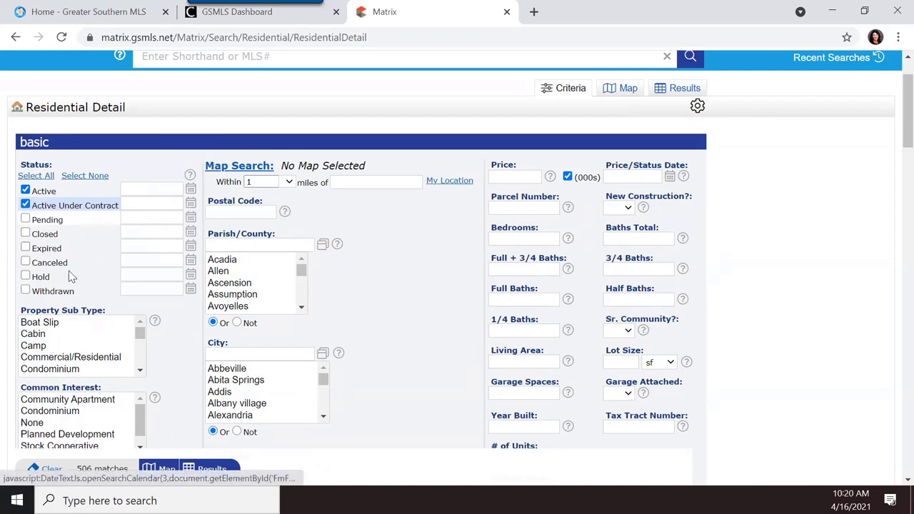
pyautogui.click(26, 248)
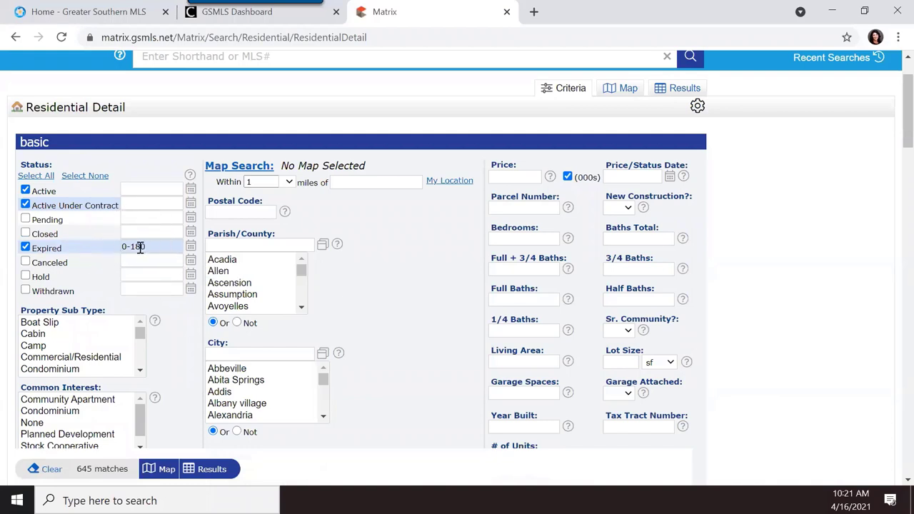
pyautogui.click(138, 247)
pyautogui.click(52, 253)
pyautogui.click(50, 250)
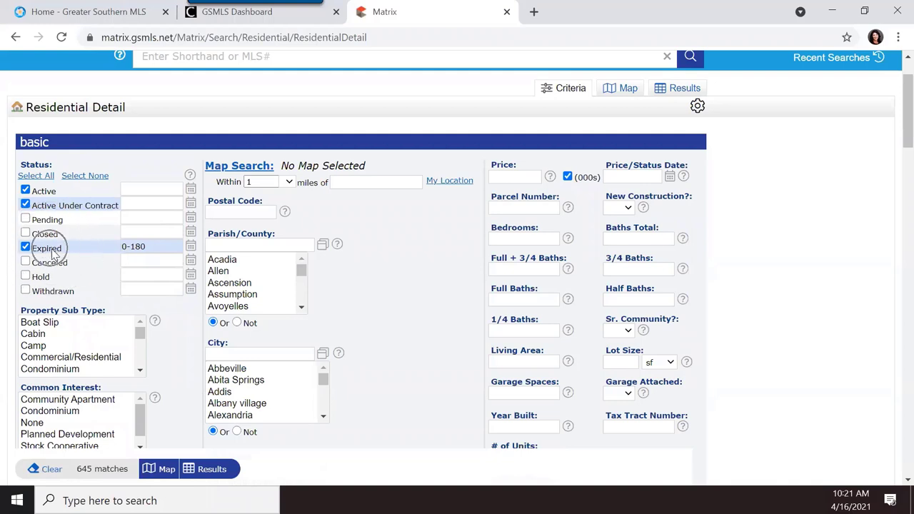
pyautogui.click(145, 248)
# - Change the Expired date range to 0-360, 0-365, then 0-60, and erase it
pyautogui.click(144, 255)
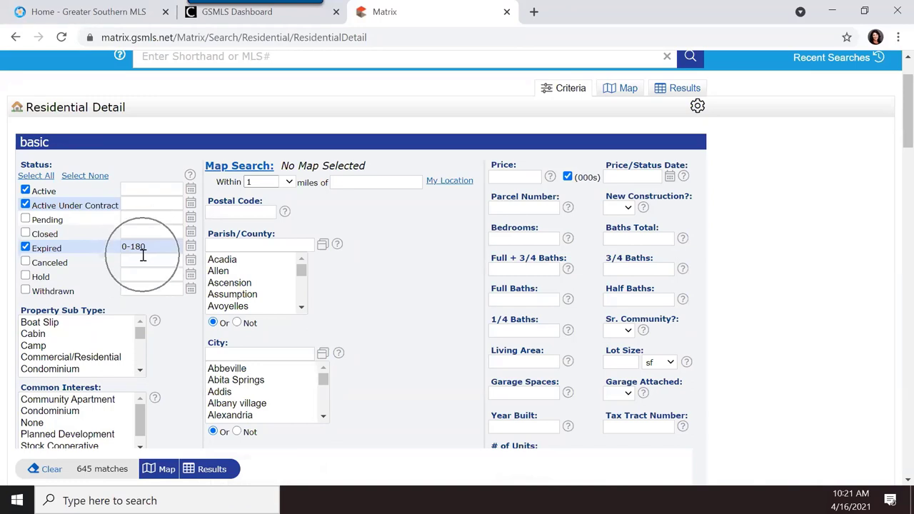
pyautogui.press('BackSpace')
pyautogui.press('BackSpace')
pyautogui.press('BackSpace')
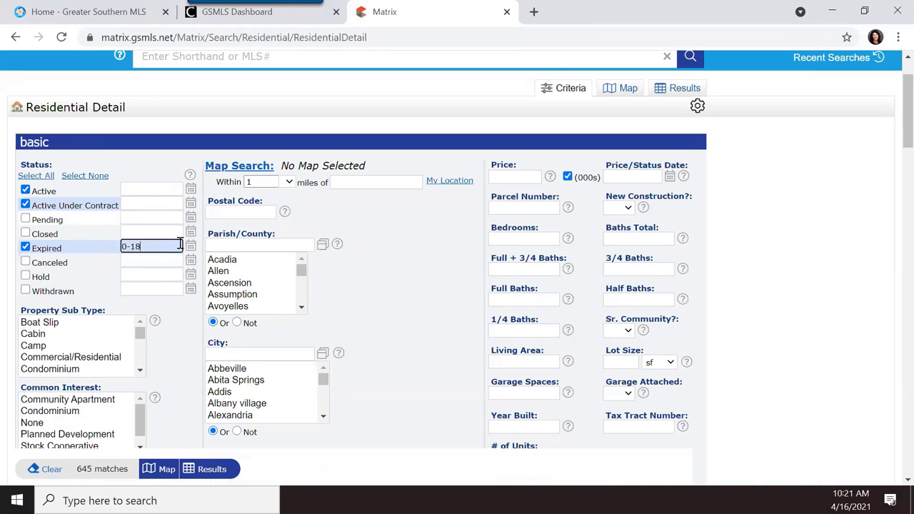
pyautogui.write('360')
pyautogui.press('BackSpace')
pyautogui.write('5')
pyautogui.press('BackSpace')
pyautogui.press('BackSpace')
pyautogui.press('BackSpace')
pyautogui.write('60')
pyautogui.press('BackSpace')
pyautogui.press('BackSpace')
pyautogui.press('BackSpace')
pyautogui.press('BackSpace')
# - Open and close the Expired date picker, then uncheck Expired
pyautogui.click(190, 250)
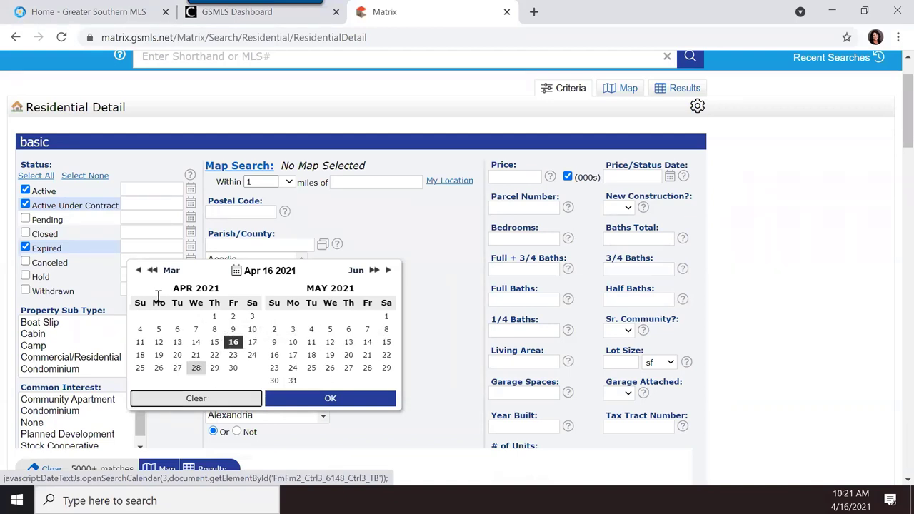
pyautogui.click(336, 398)
pyautogui.click(26, 247)
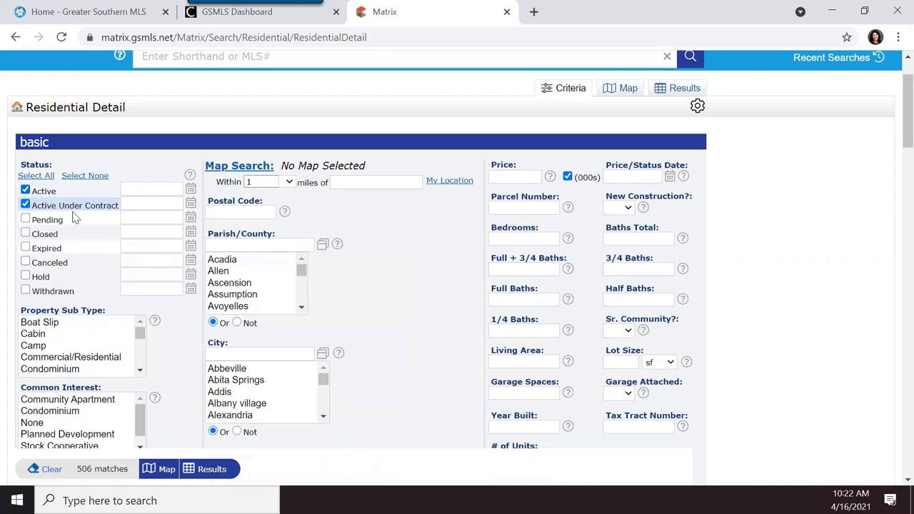
# - Tick the Pending, Closed, Expired, Canceled, Hold and Withdrawn statuses
pyautogui.click(26, 219)
pyautogui.click(26, 233)
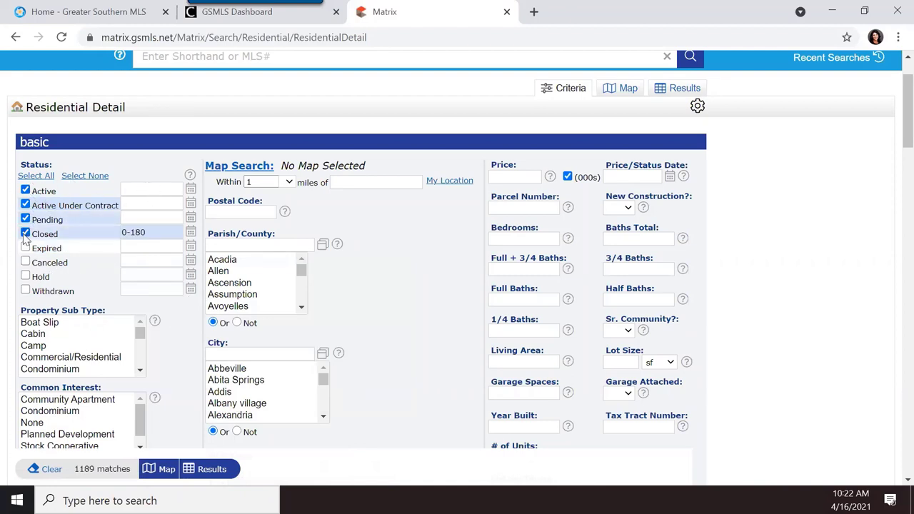
pyautogui.click(26, 234)
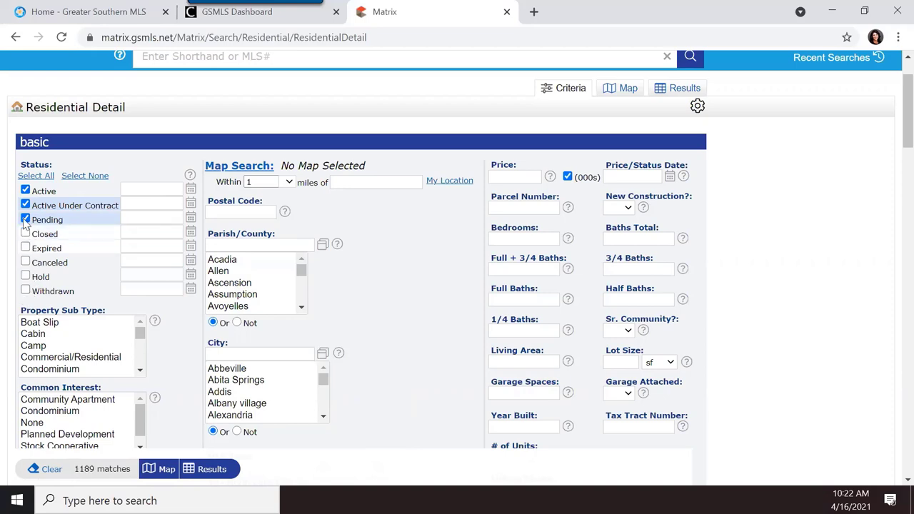
pyautogui.click(25, 248)
pyautogui.click(25, 262)
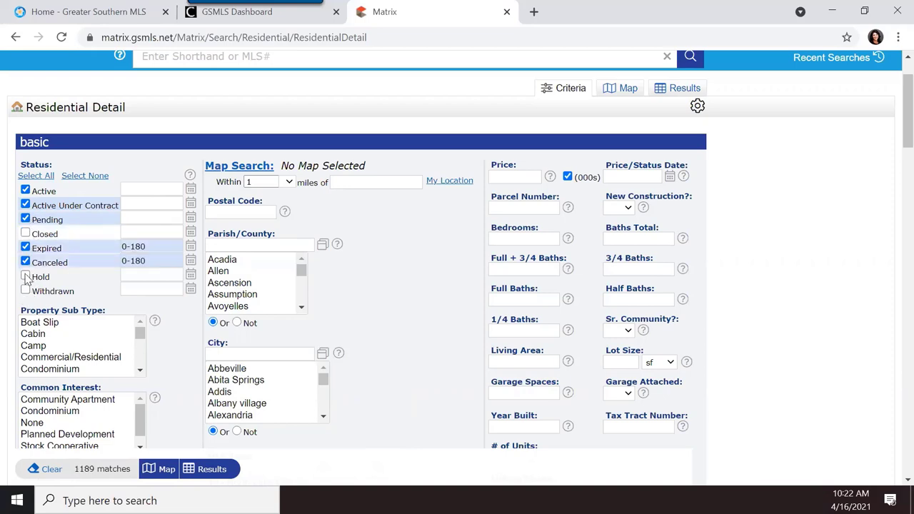
pyautogui.click(25, 276)
pyautogui.click(25, 291)
# - Uncheck those extra statuses again, returning the search to 506 matches
pyautogui.click(26, 233)
pyautogui.click(25, 234)
pyautogui.click(25, 248)
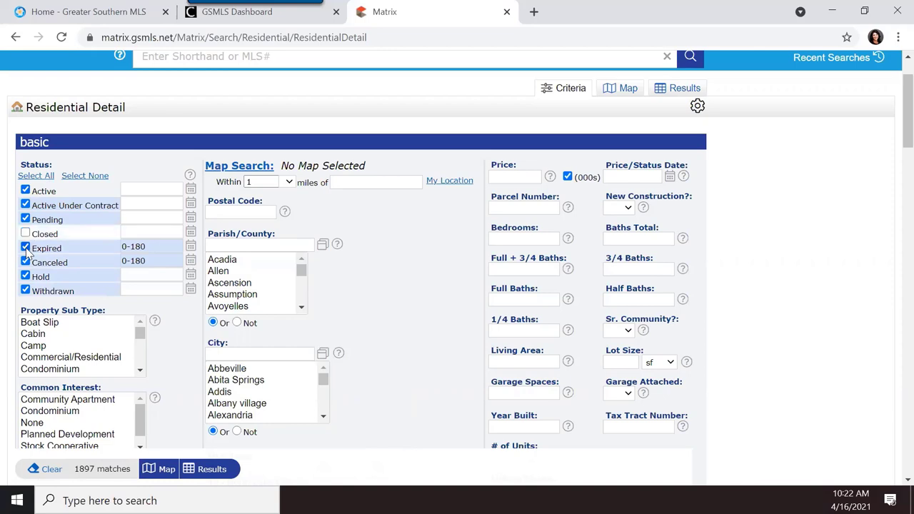
pyautogui.click(25, 262)
pyautogui.click(25, 291)
pyautogui.click(25, 276)
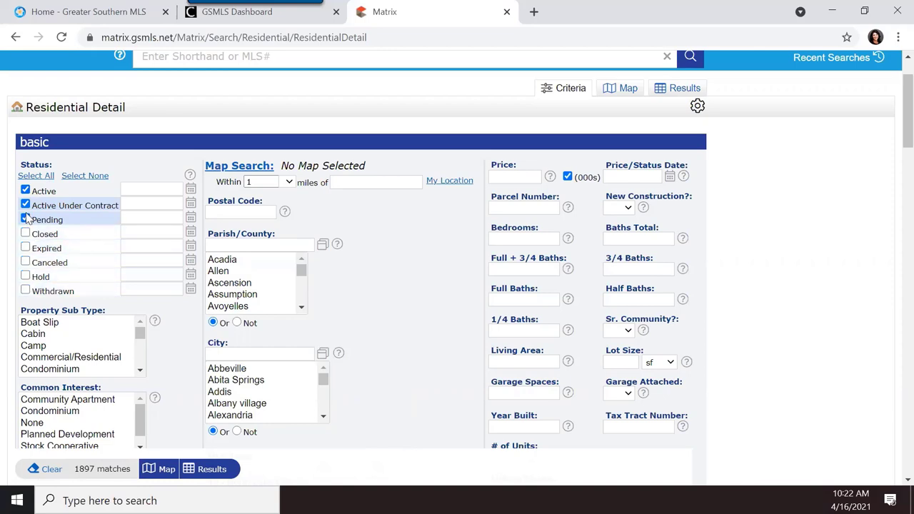
pyautogui.scroll(-3, 67, 148)
# - Select Single Family Residence as the Property Sub Type, giving 458 matches
pyautogui.moveTo(140, 125); pyautogui.dragTo(146, 115)
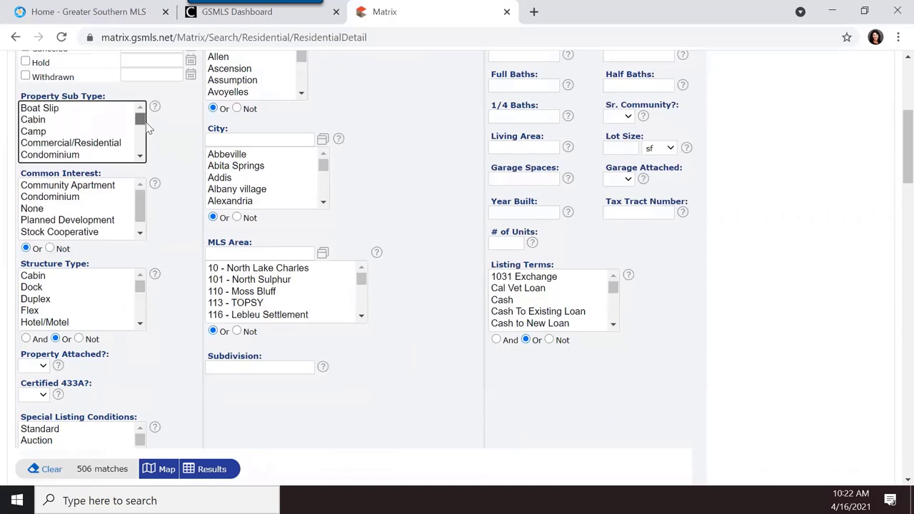
pyautogui.scroll(-2, 57, 117)
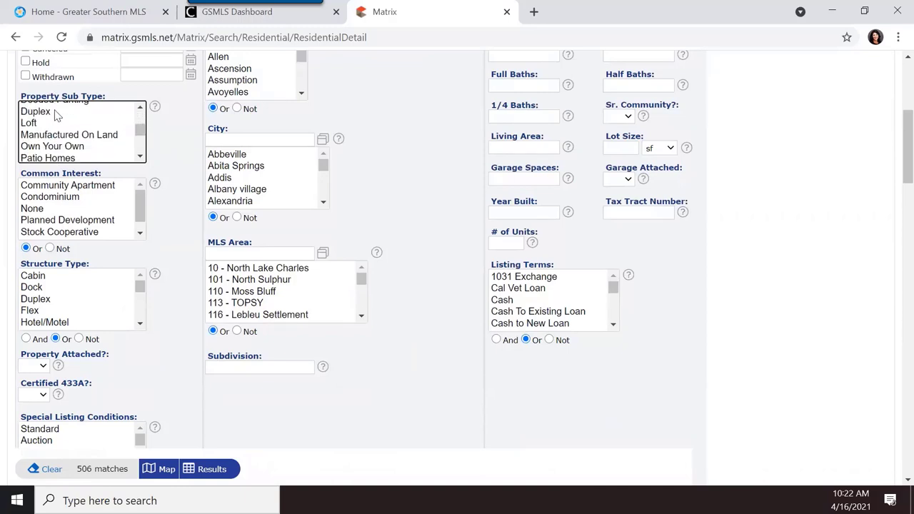
pyautogui.scroll(2, 57, 116)
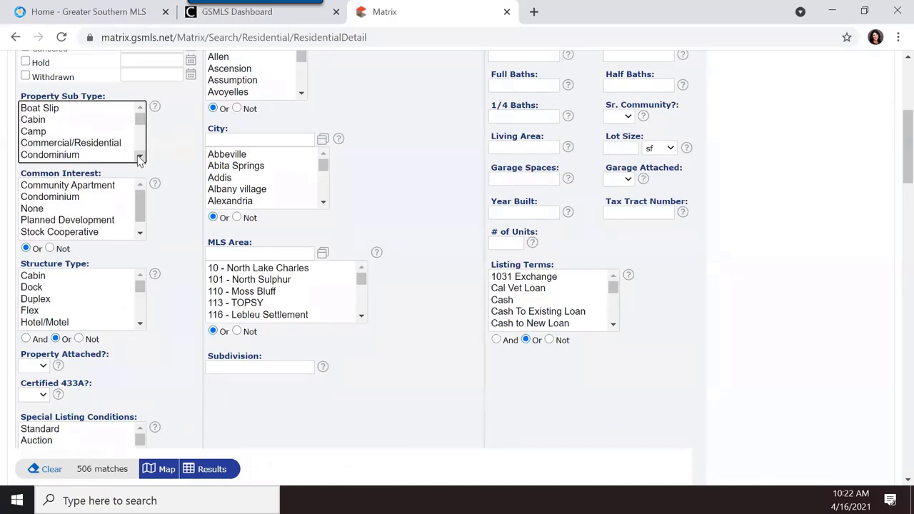
pyautogui.scroll(-3, 138, 158)
pyautogui.scroll(-2, 115, 127)
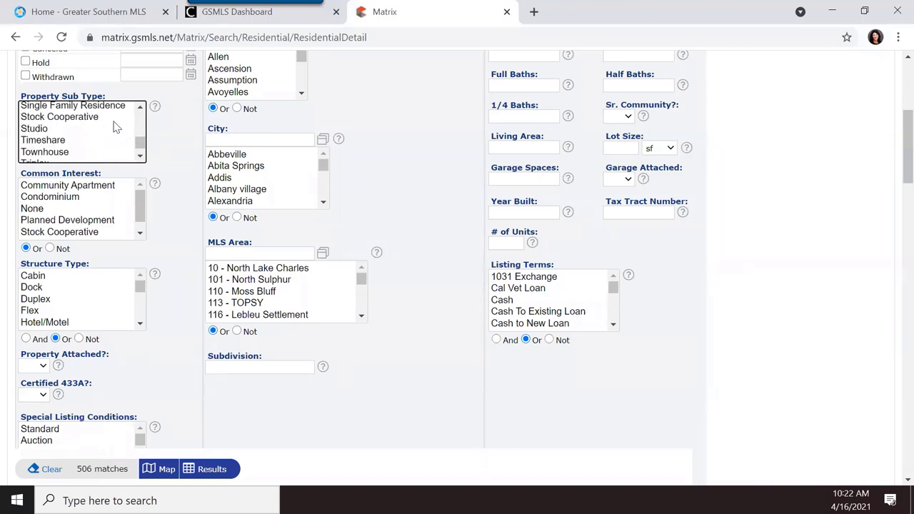
pyautogui.click(113, 107)
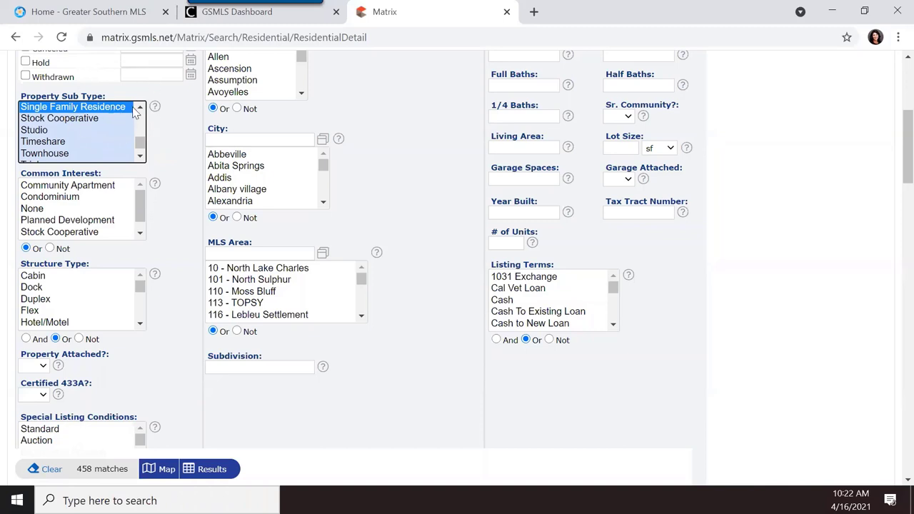
# - Scroll to the bottom of the sub type list and choose Townhouse, narrowing to 13 matches
pyautogui.scroll(2, 104, 125)
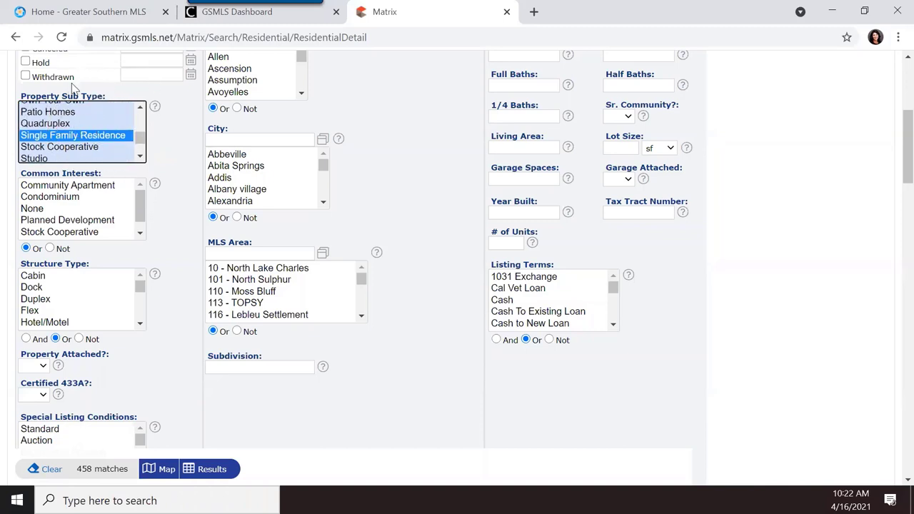
pyautogui.scroll(3, 84, 126)
pyautogui.scroll(-3, 97, 128)
pyautogui.scroll(3, 103, 132)
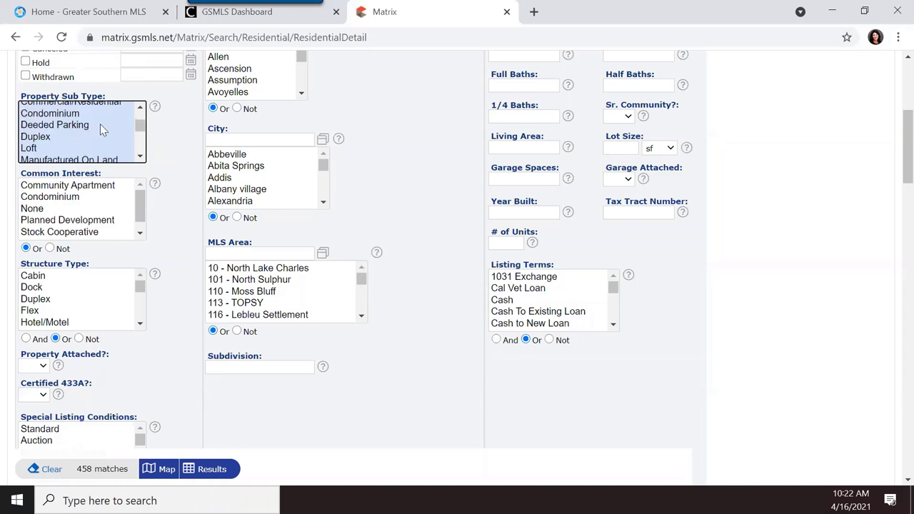
pyautogui.scroll(-3, 100, 131)
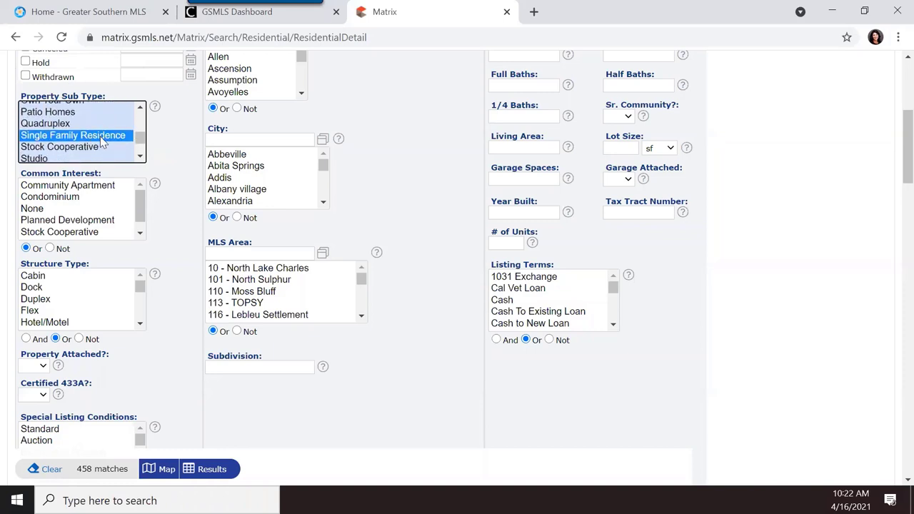
pyautogui.click(140, 156)
pyautogui.click(140, 155)
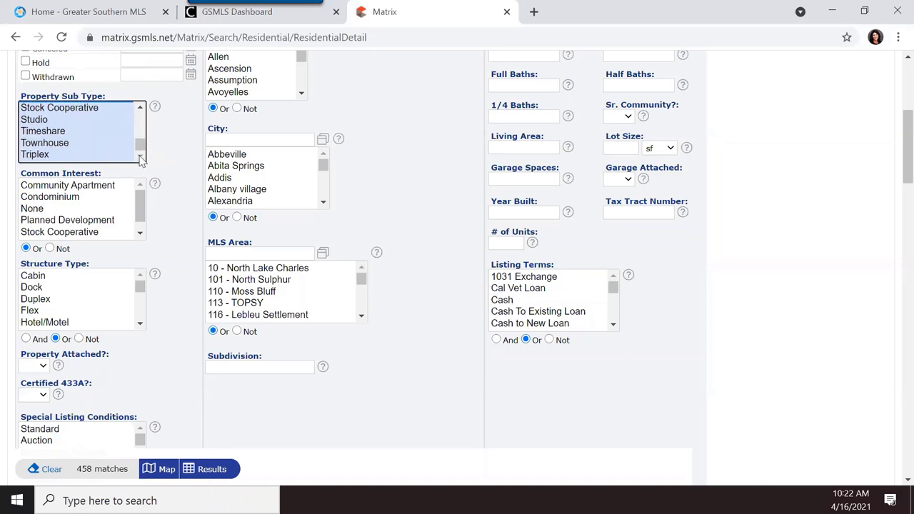
pyautogui.scroll(5, 114, 128)
pyautogui.scroll(-1, 103, 106)
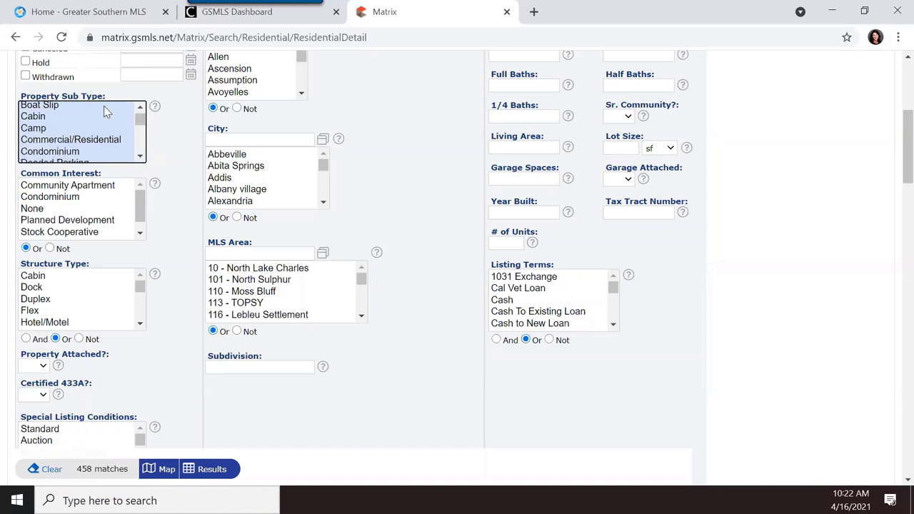
pyautogui.scroll(-4, 103, 105)
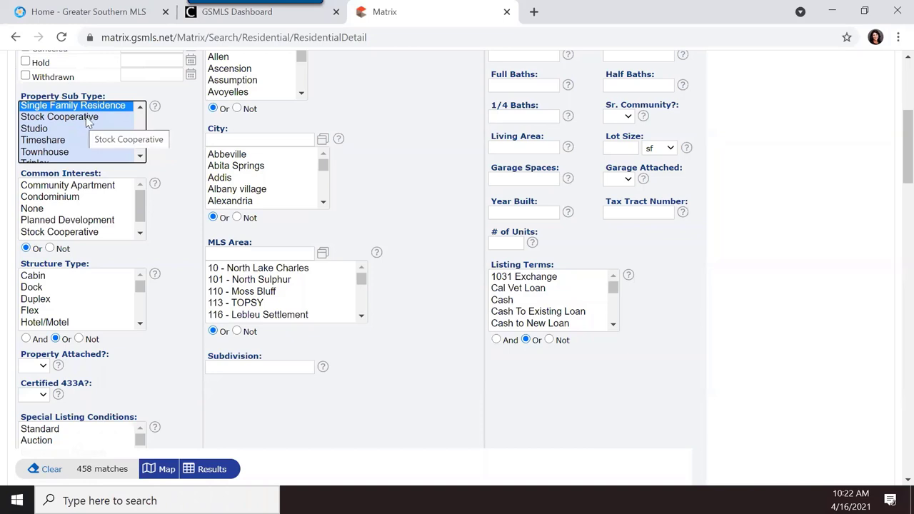
pyautogui.scroll(2, 82, 118)
pyautogui.scroll(-2, 77, 114)
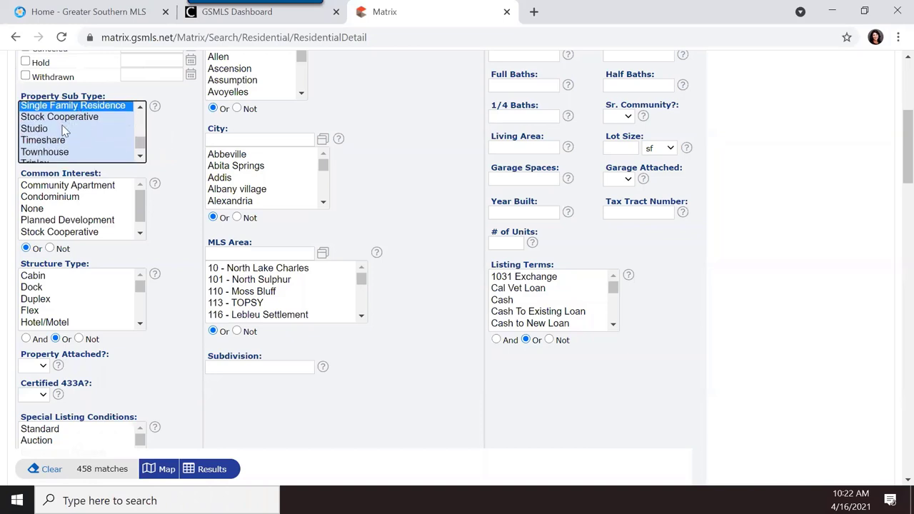
pyautogui.scroll(-1, 63, 129)
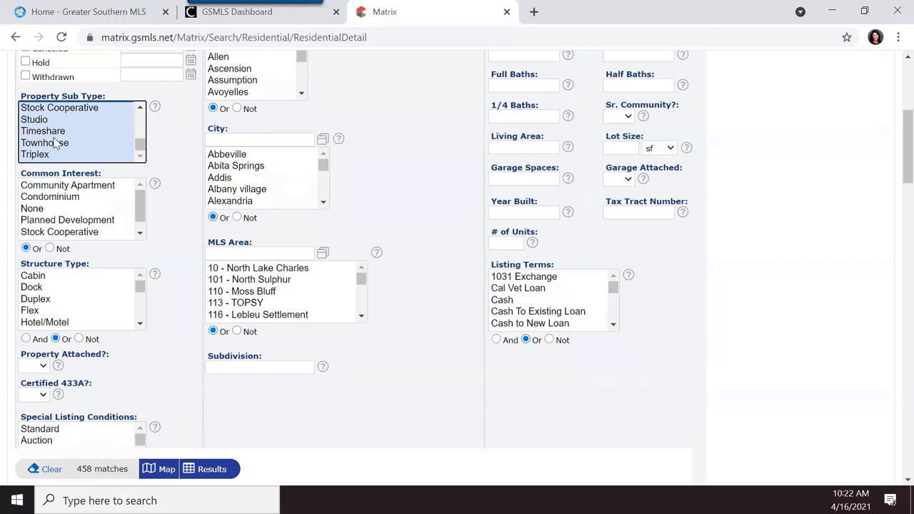
pyautogui.click(60, 143)
# - Scroll around the form to review the 13-match Townhouse search
pyautogui.scroll(2, 79, 135)
pyautogui.scroll(-2, 88, 137)
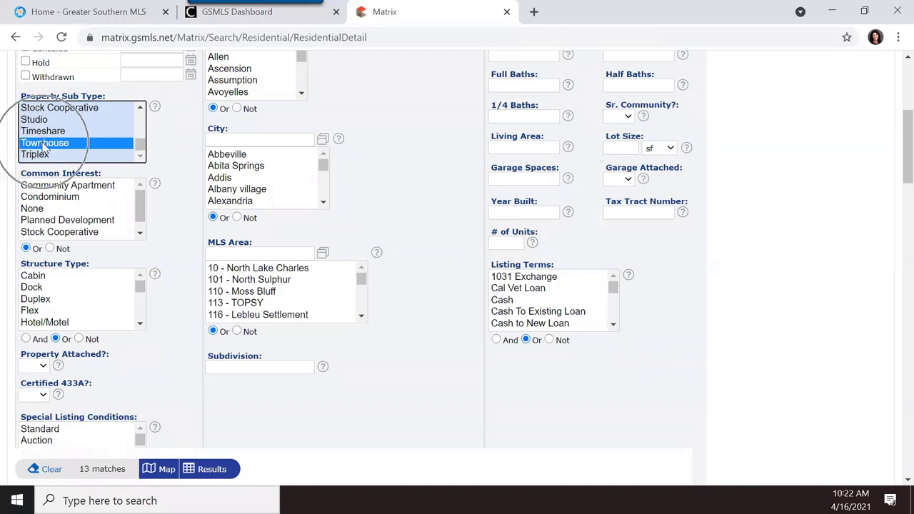
pyautogui.scroll(2, 59, 142)
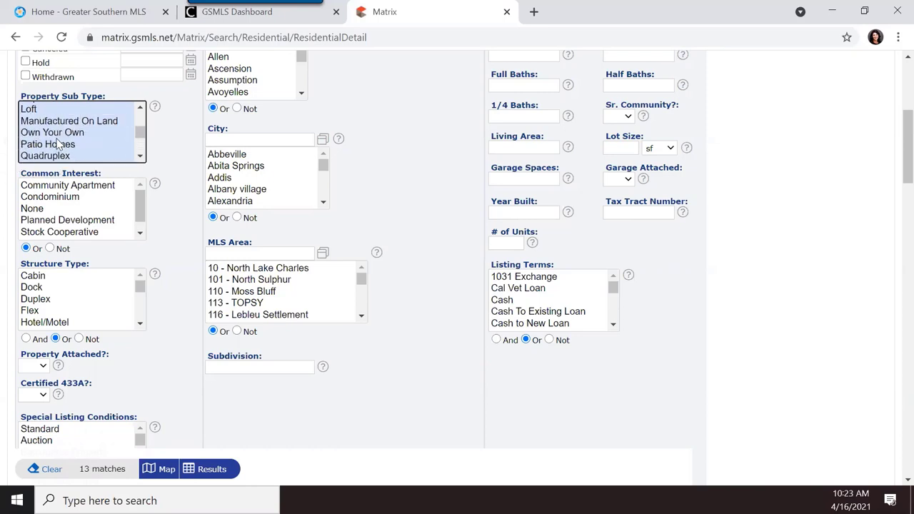
pyautogui.scroll(2, 59, 143)
pyautogui.scroll(-2, 78, 128)
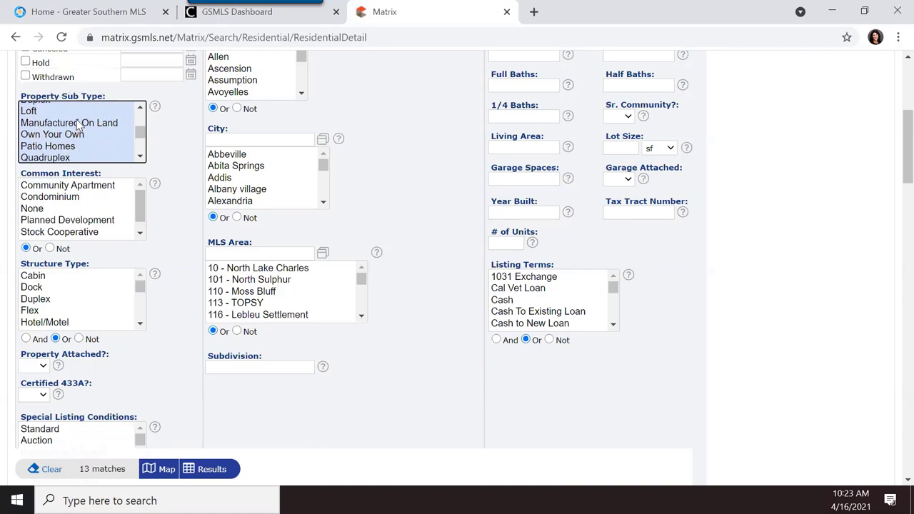
pyautogui.scroll(2, 77, 124)
pyautogui.scroll(-1, 176, 164)
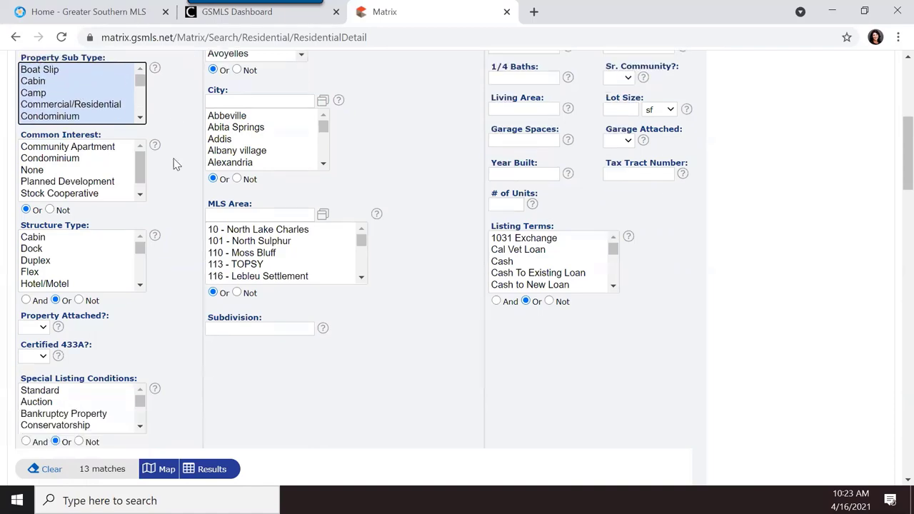
pyautogui.scroll(1, 177, 165)
pyautogui.scroll(-2, 134, 142)
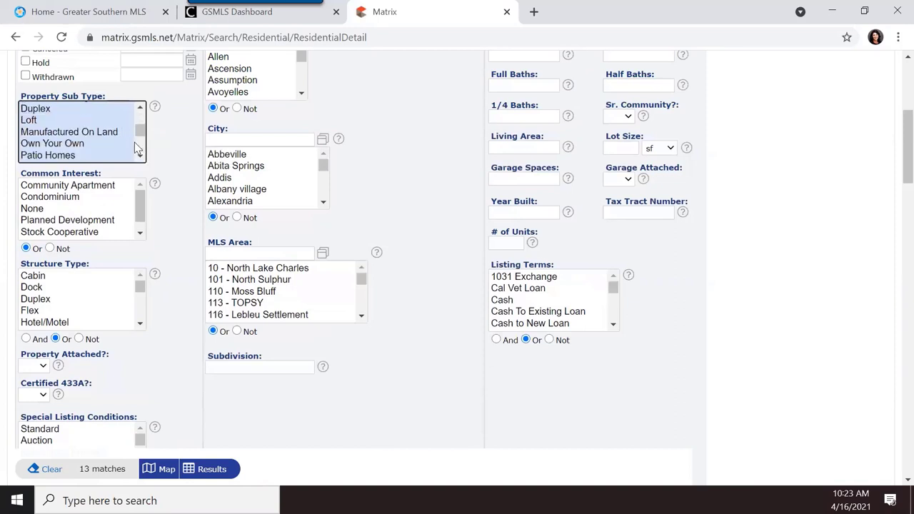
pyautogui.scroll(-3, 143, 158)
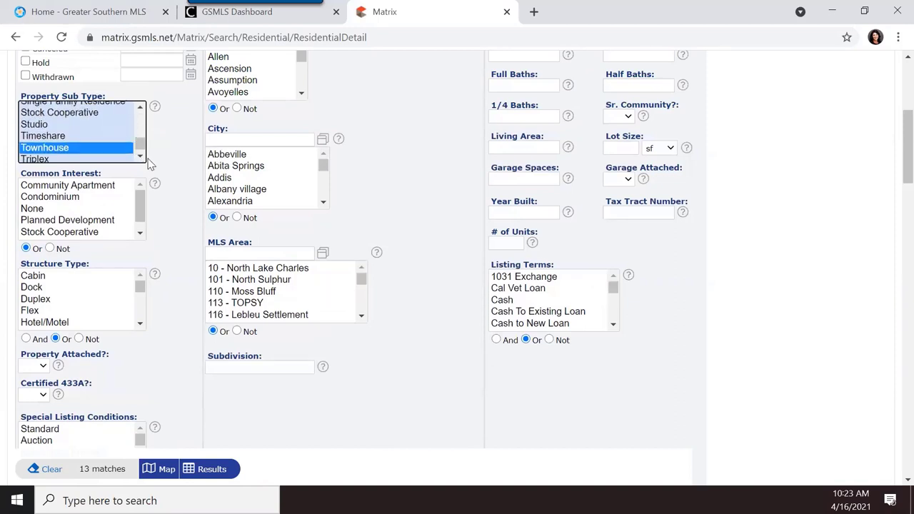
pyautogui.scroll(4, 146, 161)
pyautogui.scroll(-4, 147, 161)
pyautogui.scroll(5, 178, 162)
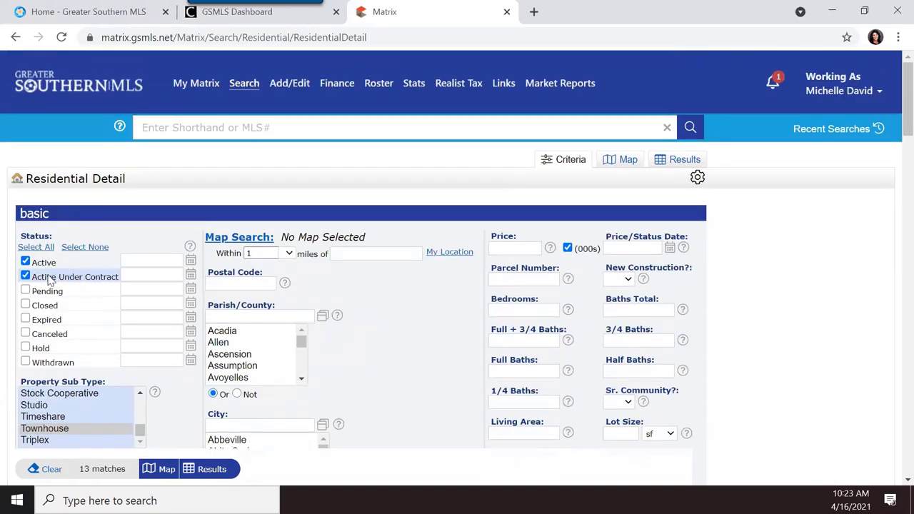
pyautogui.click(50, 284)
pyautogui.scroll(-1, 23, 302)
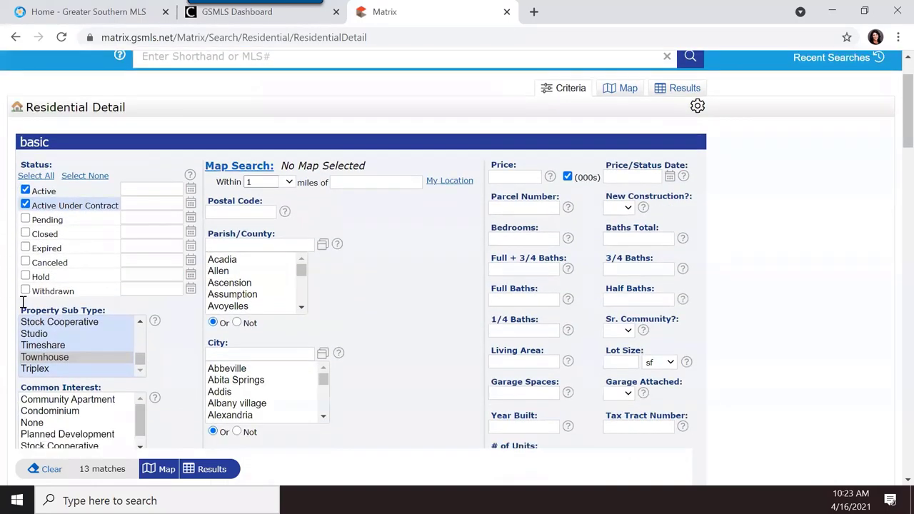
pyautogui.click(60, 363)
pyautogui.click(60, 363)
pyautogui.click(102, 474)
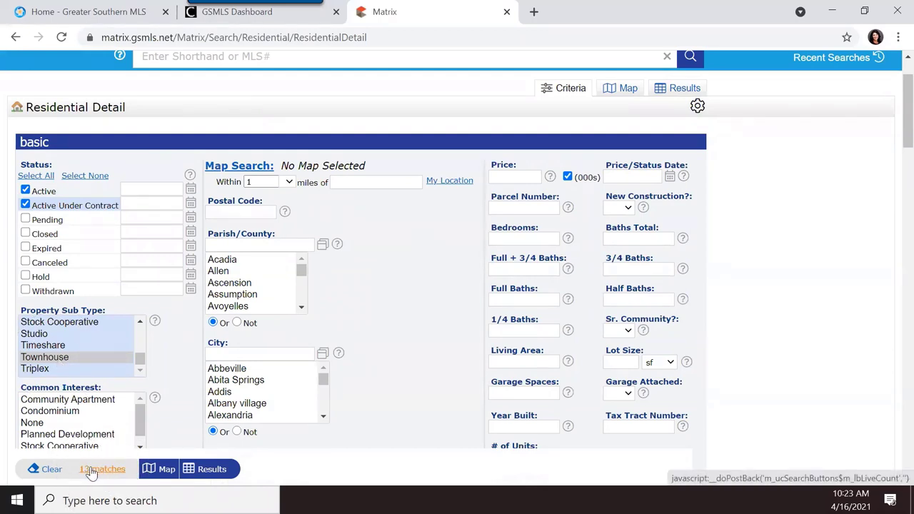
pyautogui.click(105, 477)
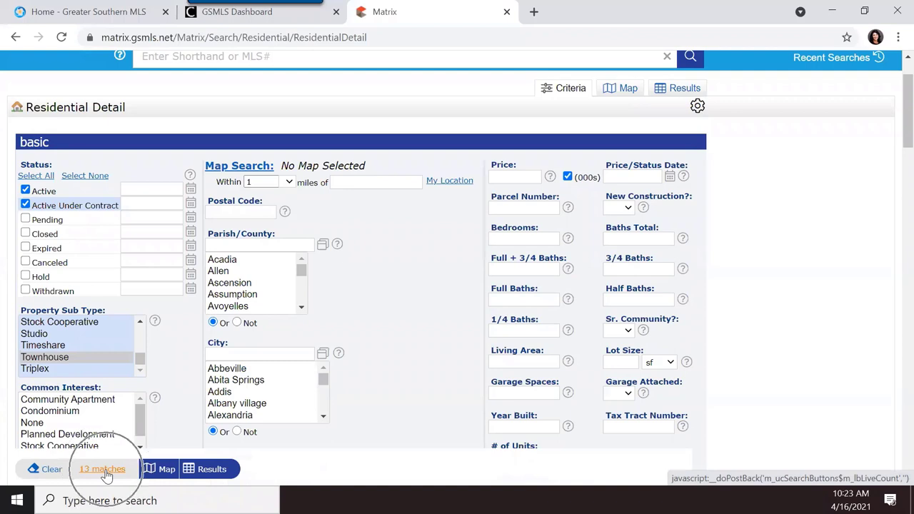
pyautogui.click(59, 359)
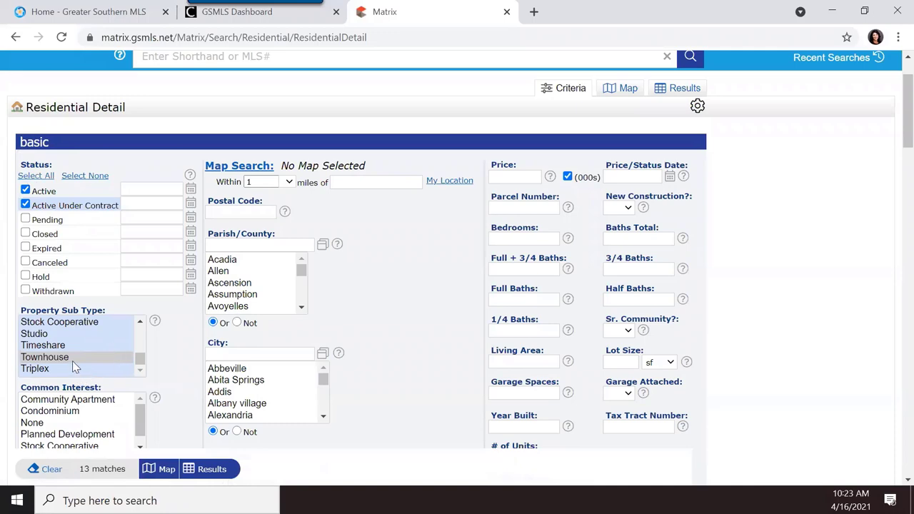
pyautogui.scroll(-2, 176, 379)
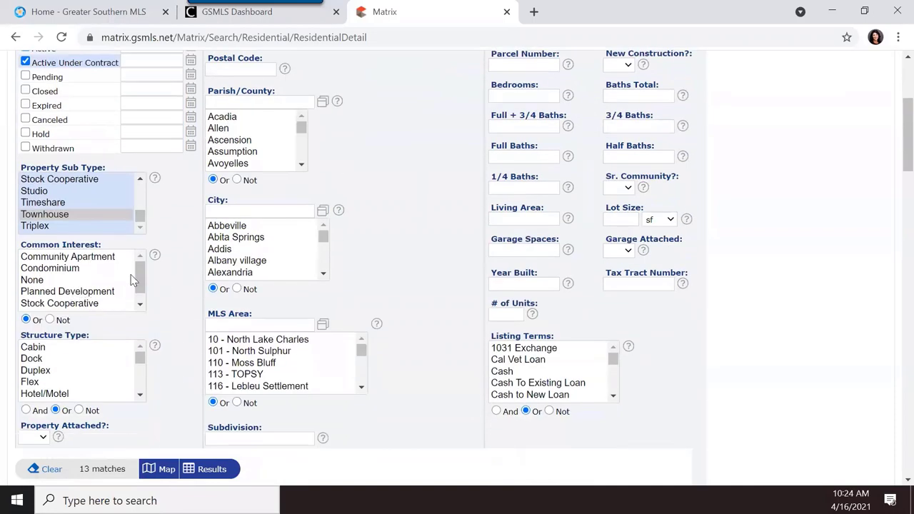
pyautogui.moveTo(137, 280); pyautogui.dragTo(150, 306)
pyautogui.scroll(1, 146, 286)
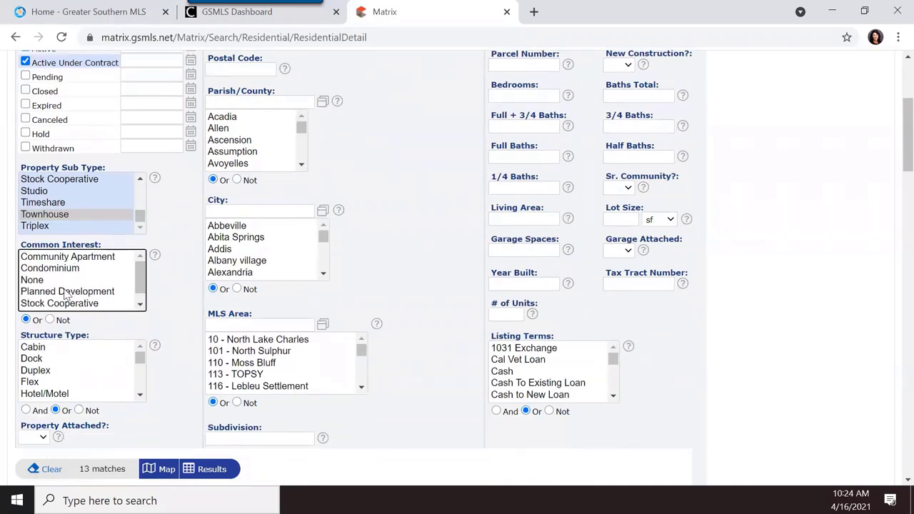
pyautogui.click(155, 255)
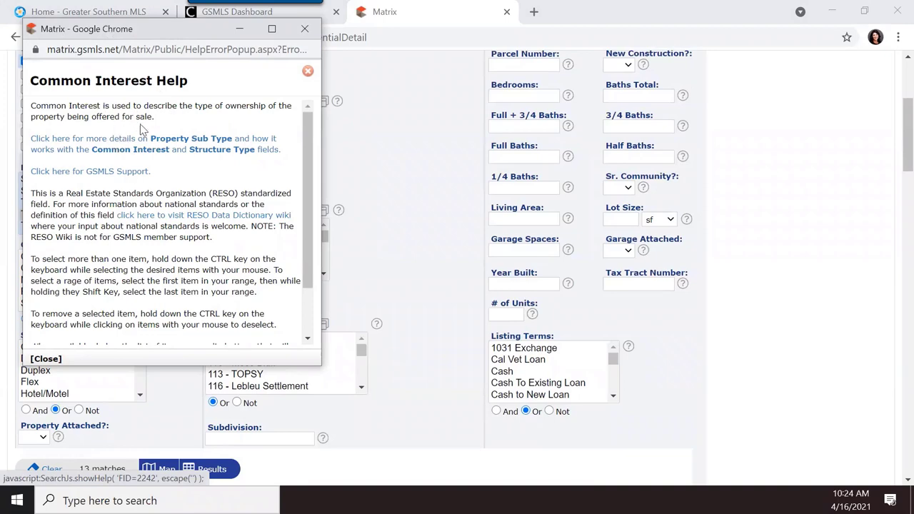
pyautogui.scroll(-2, 167, 241)
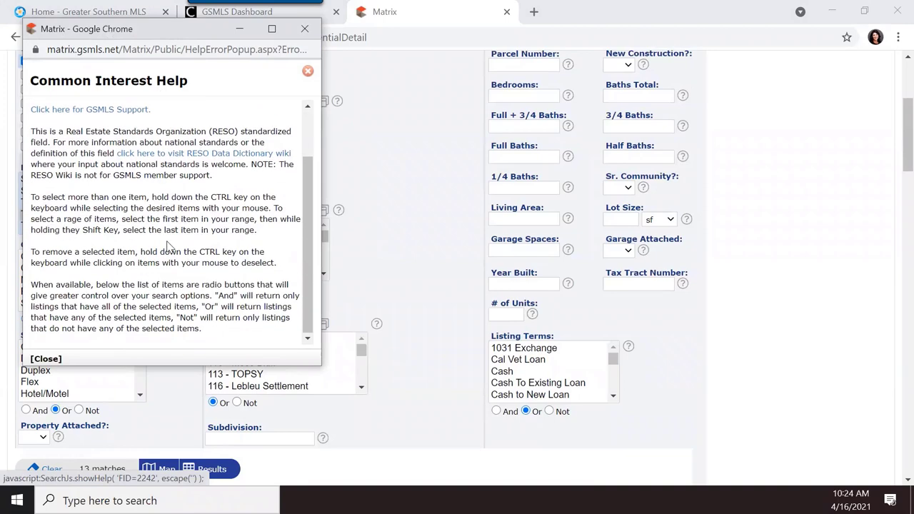
pyautogui.scroll(2, 214, 143)
pyautogui.click(305, 29)
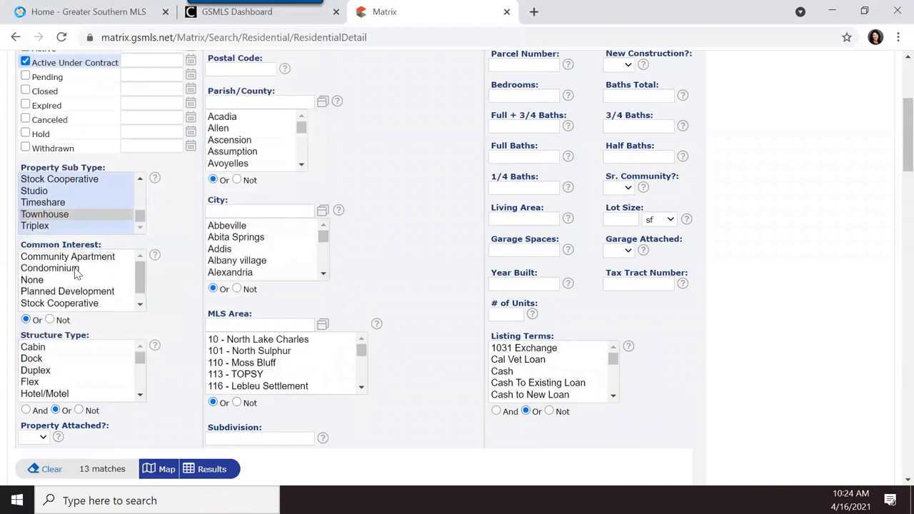
pyautogui.click(155, 180)
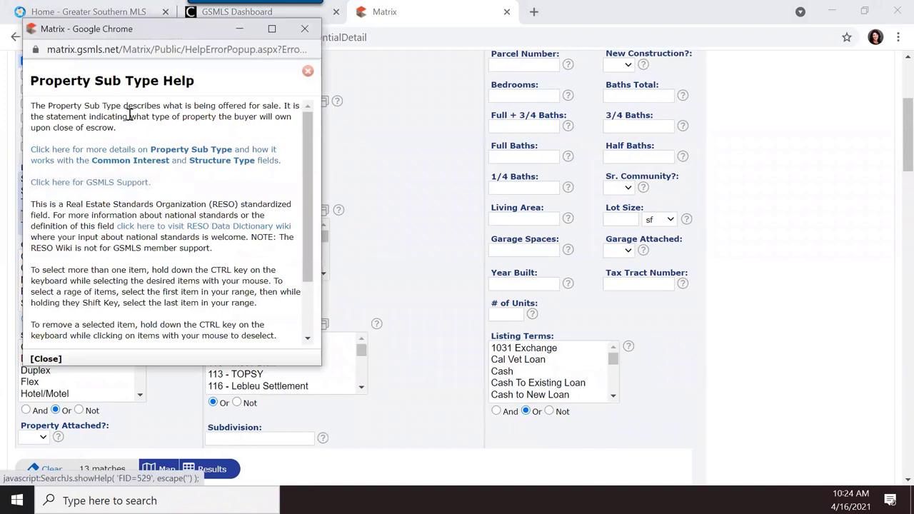
pyautogui.click(204, 111)
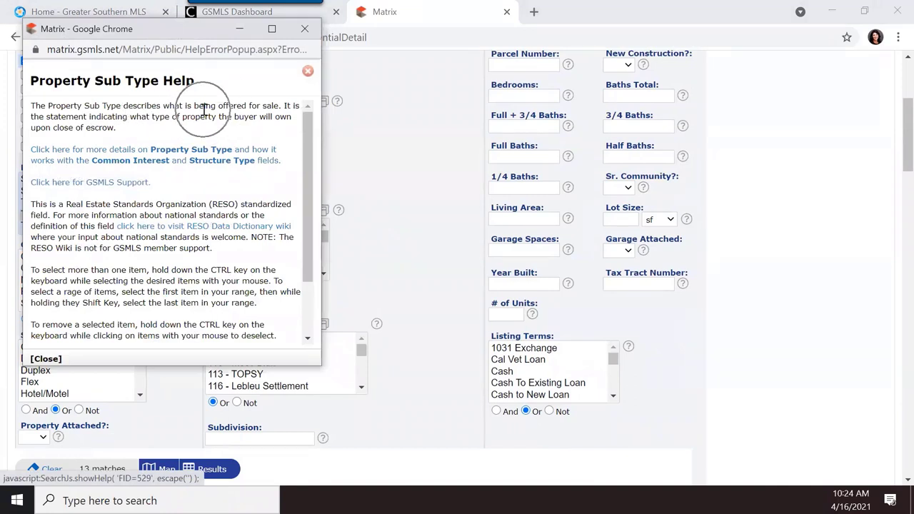
pyautogui.click(166, 117)
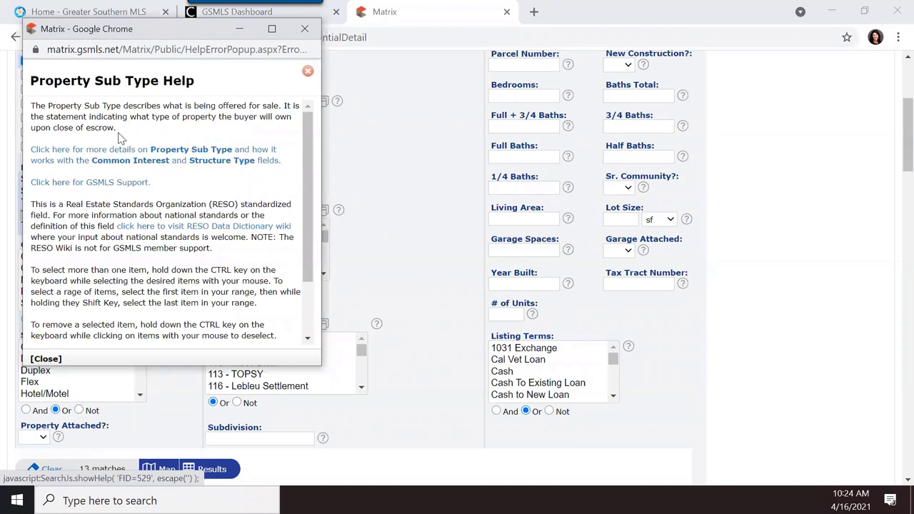
pyautogui.click(114, 130)
pyautogui.click(305, 28)
pyautogui.scroll(-2, 82, 225)
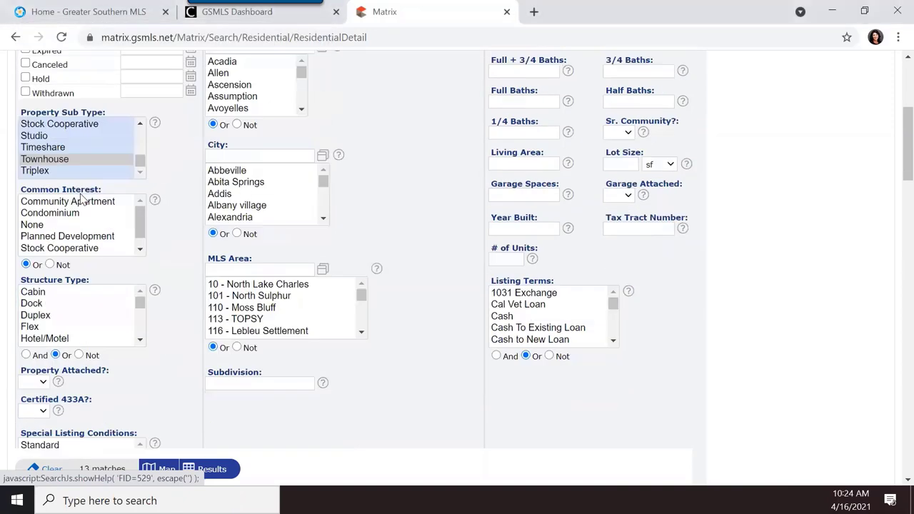
pyautogui.scroll(-1, 82, 245)
pyautogui.scroll(-1, 83, 245)
pyautogui.scroll(-1, 159, 275)
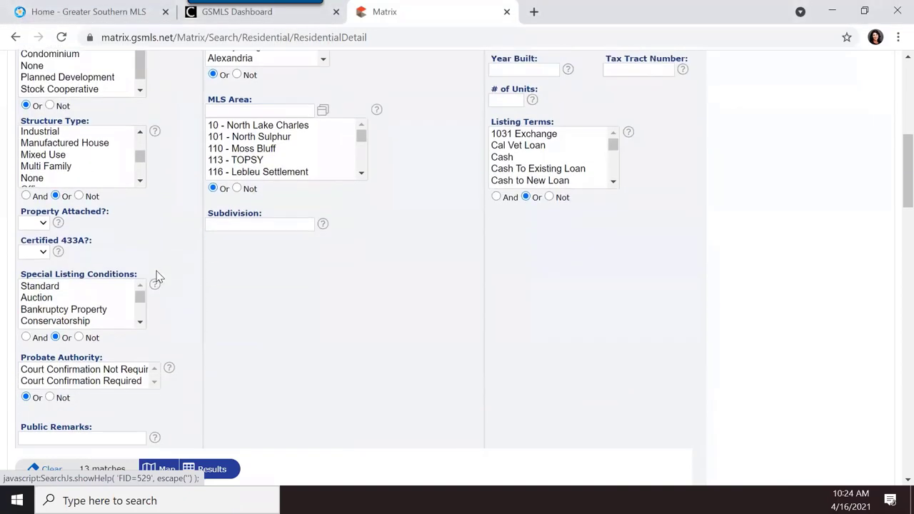
pyautogui.click(58, 223)
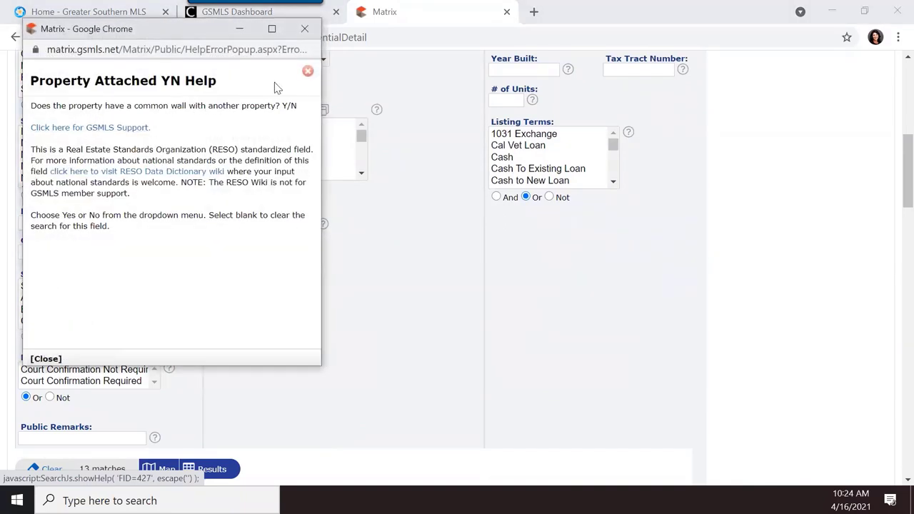
pyautogui.click(305, 28)
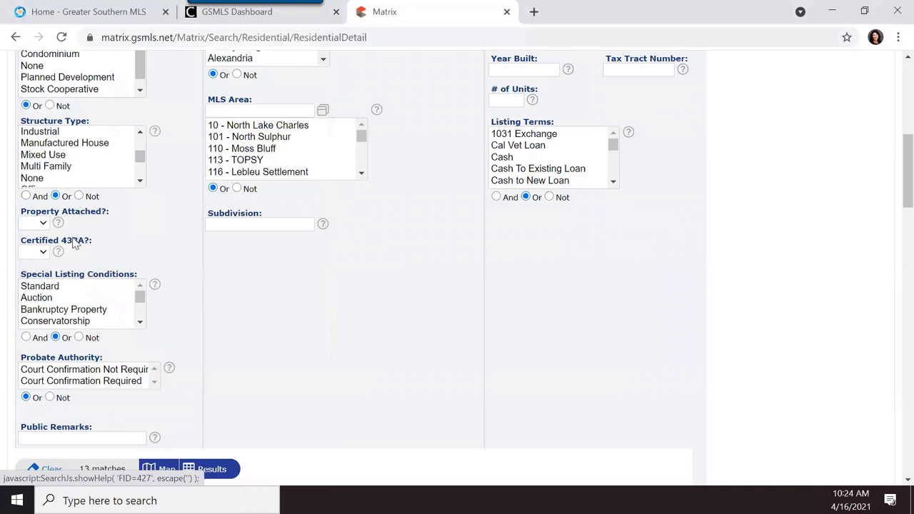
pyautogui.scroll(-1, 74, 243)
pyautogui.click(59, 180)
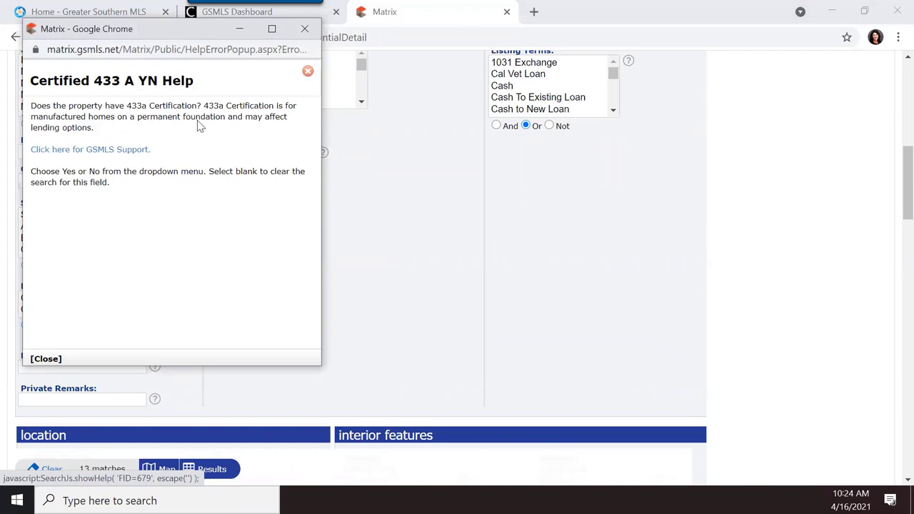
pyautogui.click(305, 28)
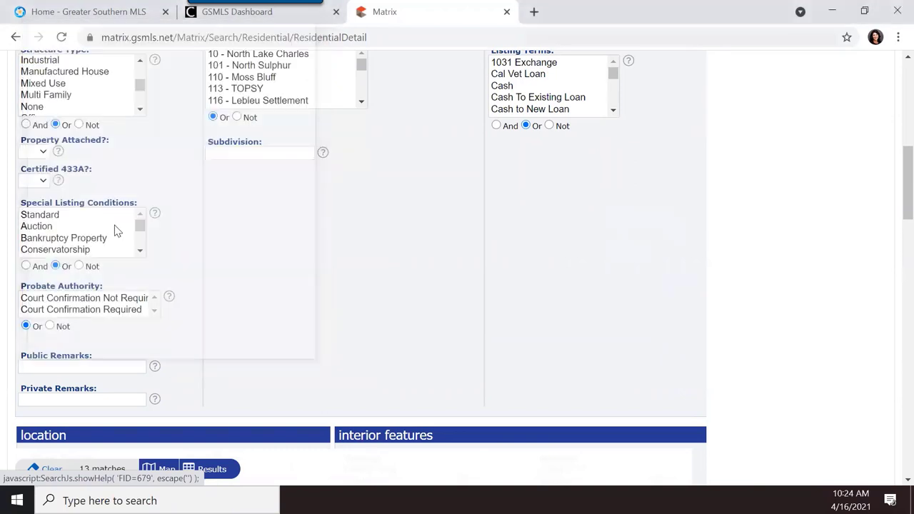
pyautogui.click(59, 182)
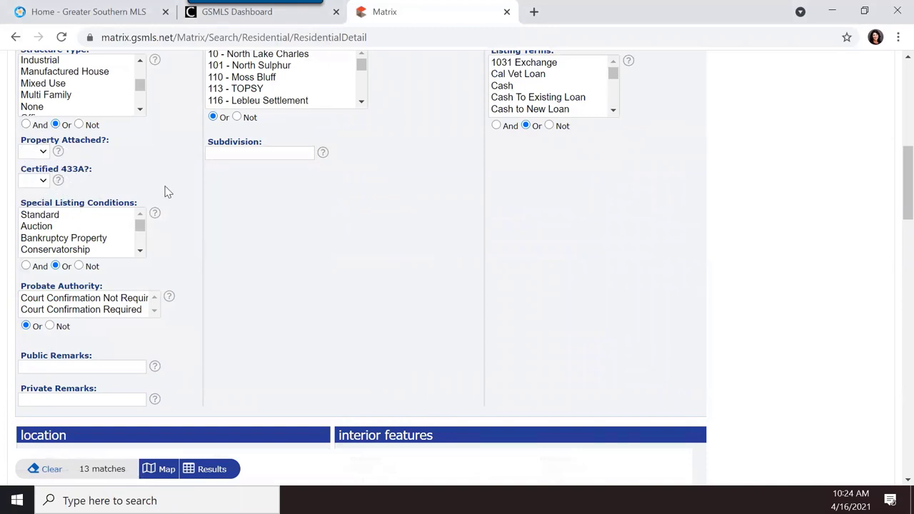
pyautogui.moveTo(140, 225); pyautogui.dragTo(139, 218)
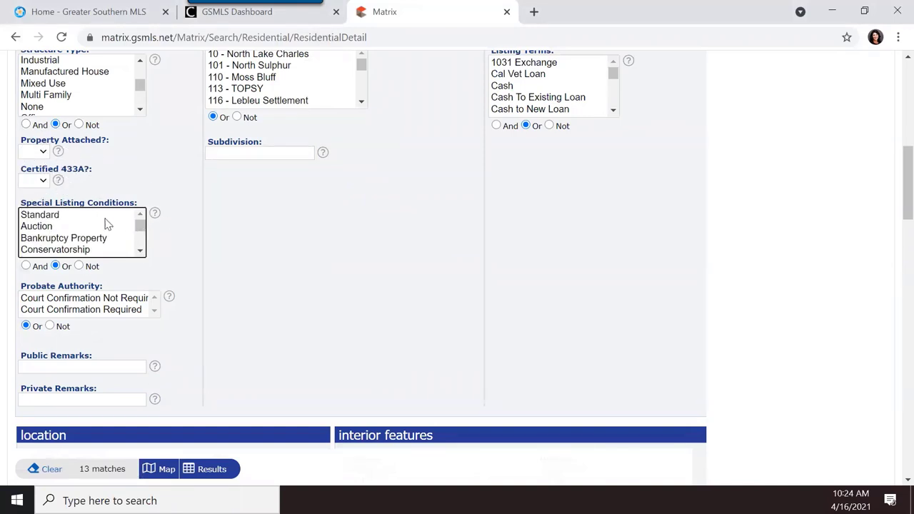
pyautogui.click(140, 250)
pyautogui.click(140, 250)
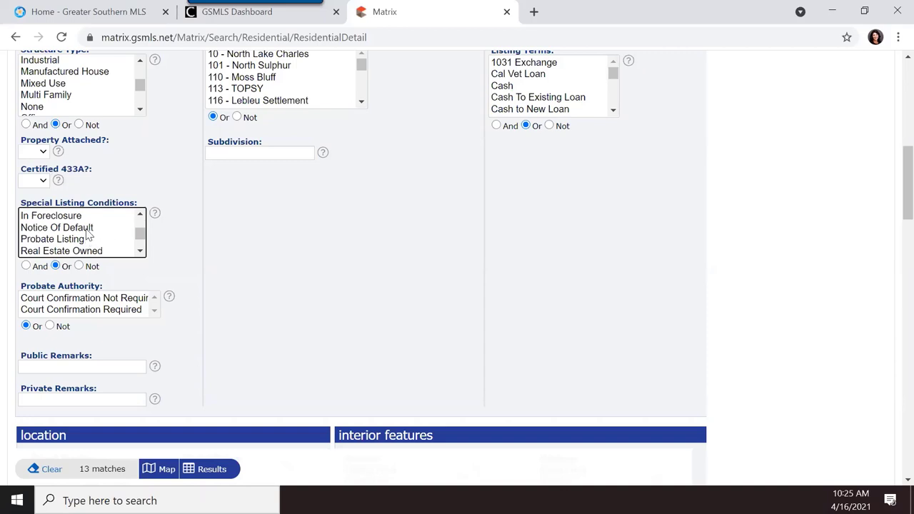
pyautogui.scroll(-1, 86, 236)
pyautogui.scroll(2, 86, 236)
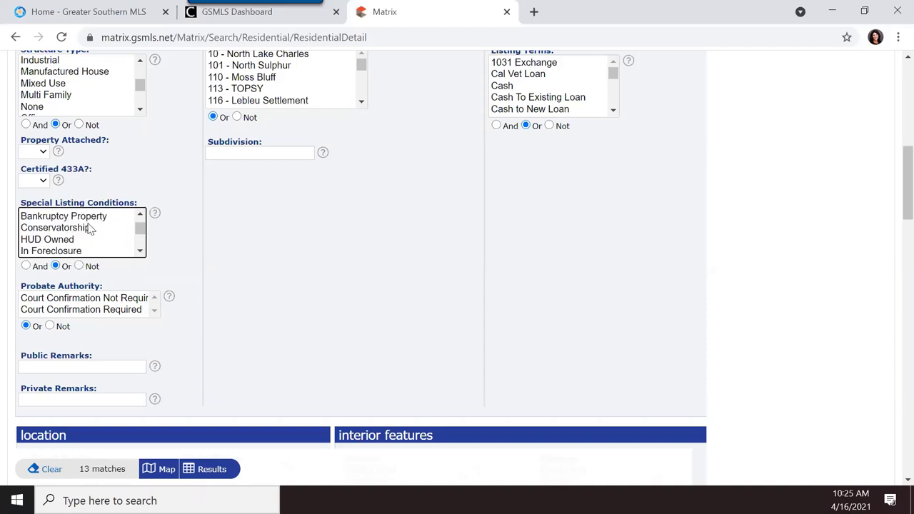
pyautogui.scroll(-2, 89, 228)
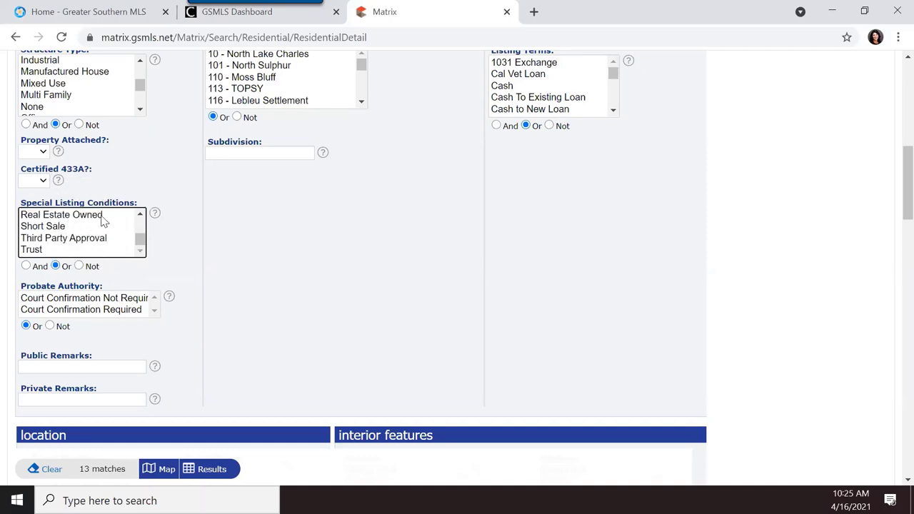
pyautogui.scroll(-1, 102, 222)
pyautogui.scroll(1, 134, 230)
pyautogui.scroll(1, 134, 230)
pyautogui.scroll(-1, 165, 222)
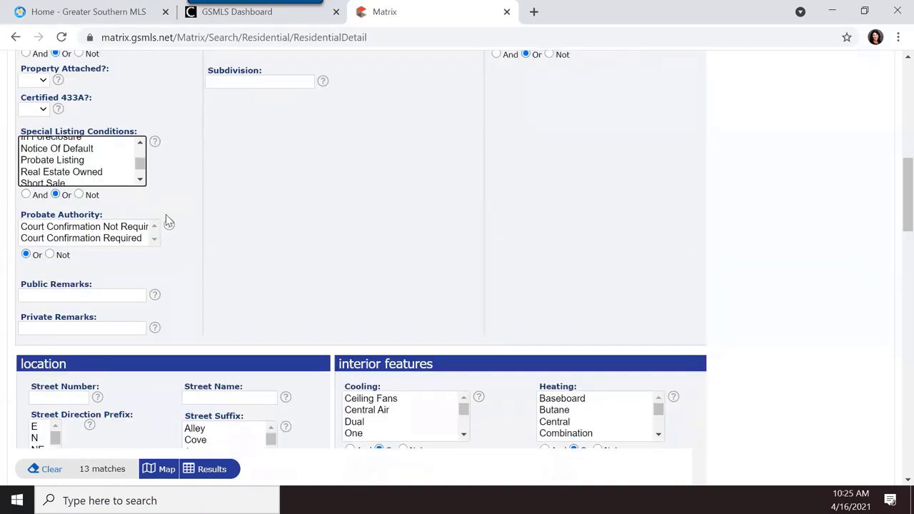
pyautogui.click(154, 239)
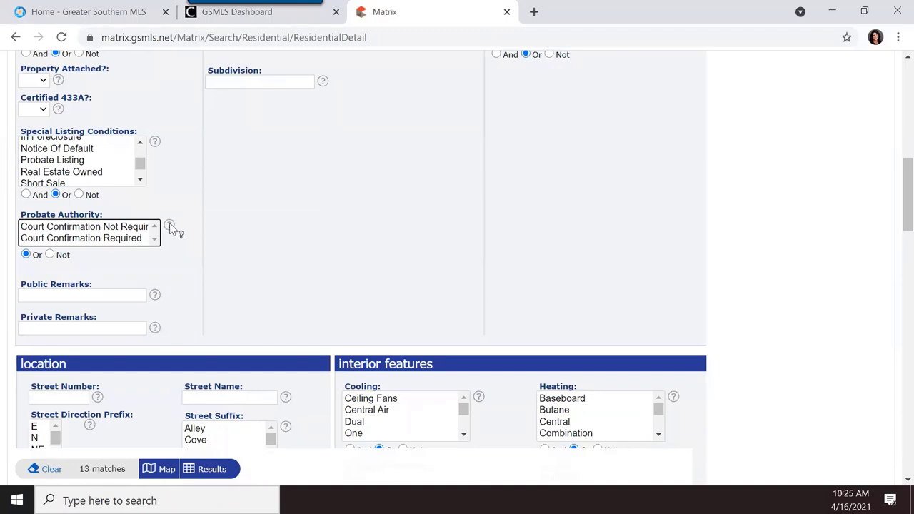
pyautogui.click(172, 227)
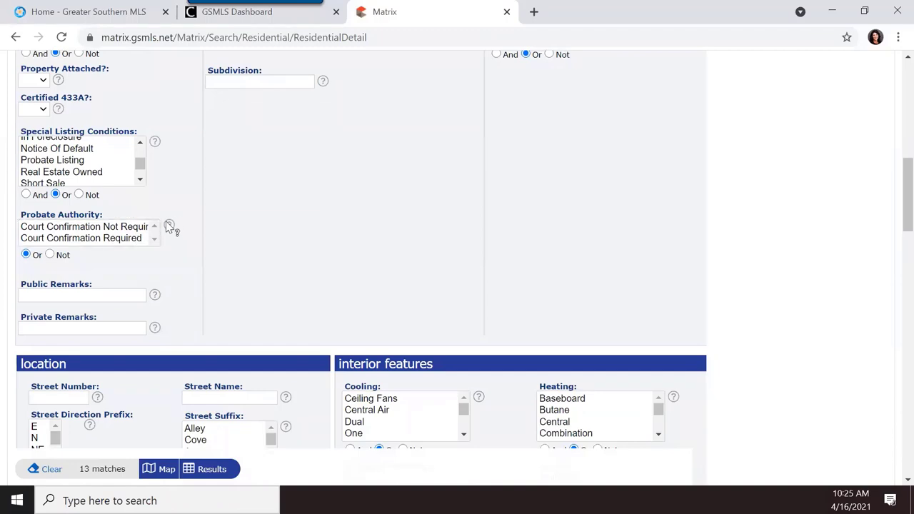
pyautogui.click(154, 141)
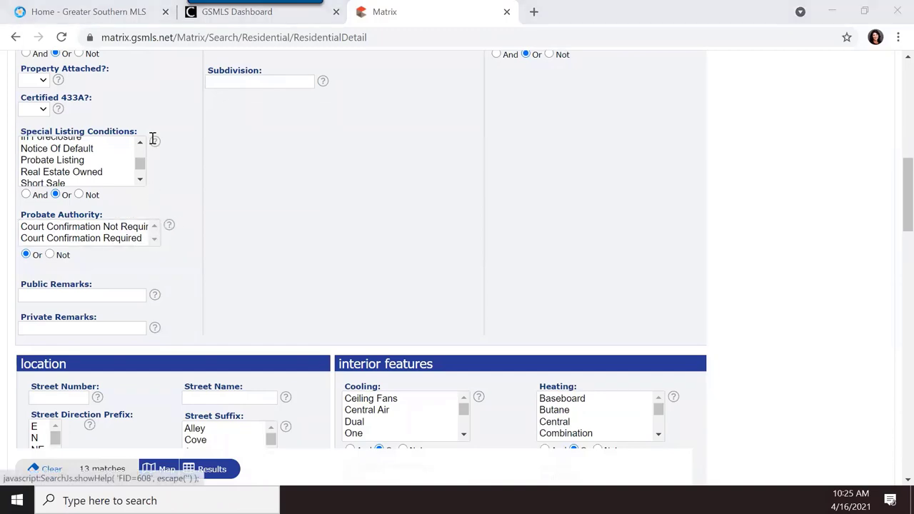
pyautogui.click(300, 28)
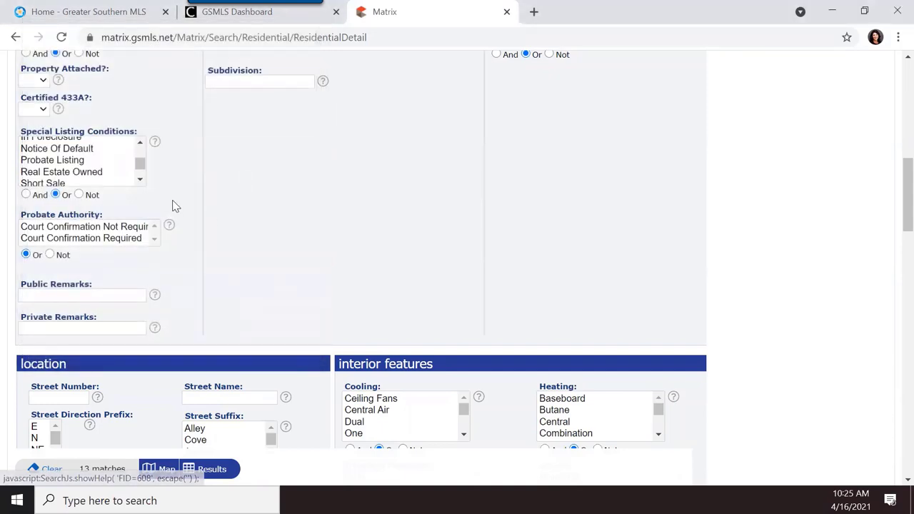
pyautogui.click(155, 142)
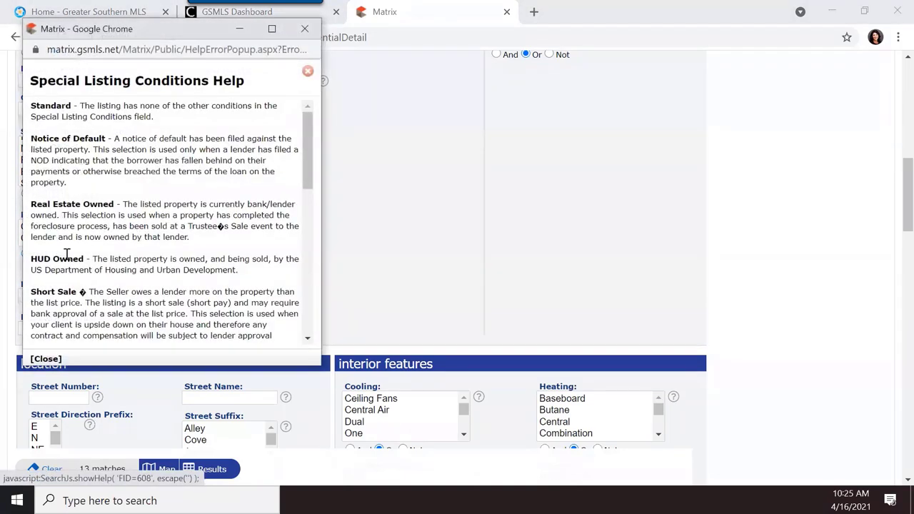
pyautogui.click(305, 29)
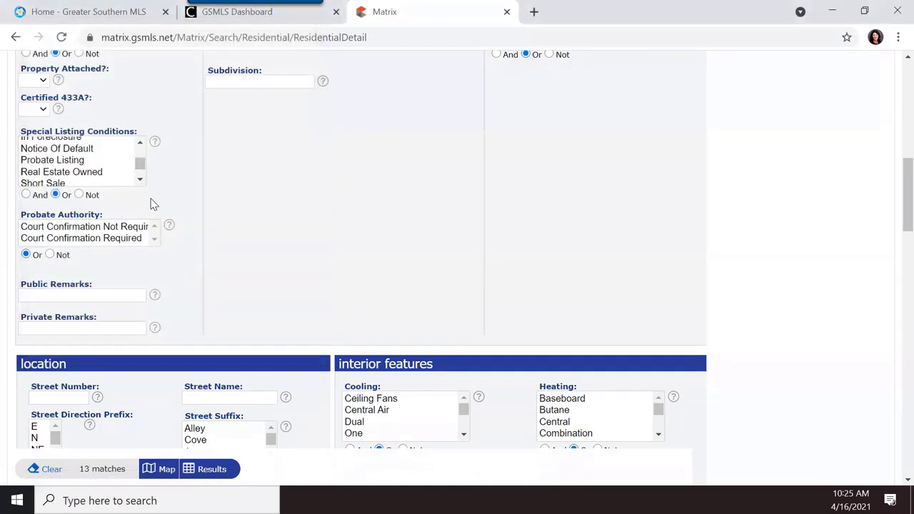
pyautogui.scroll(-1, 153, 204)
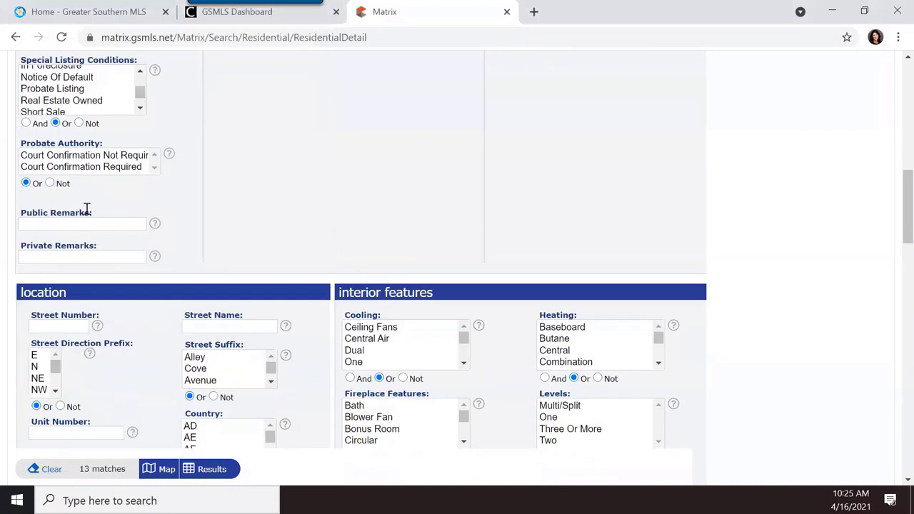
pyautogui.click(51, 224)
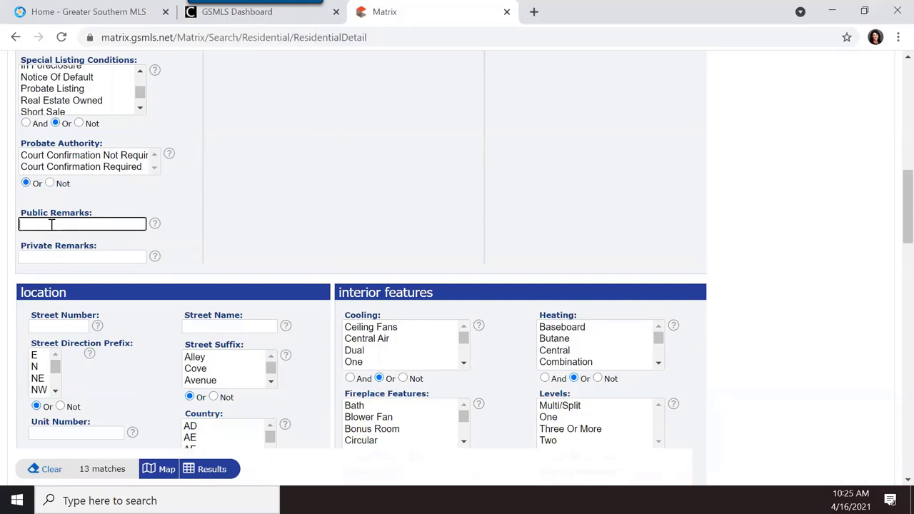
pyautogui.scroll(1, 65, 295)
pyautogui.scroll(10, 65, 296)
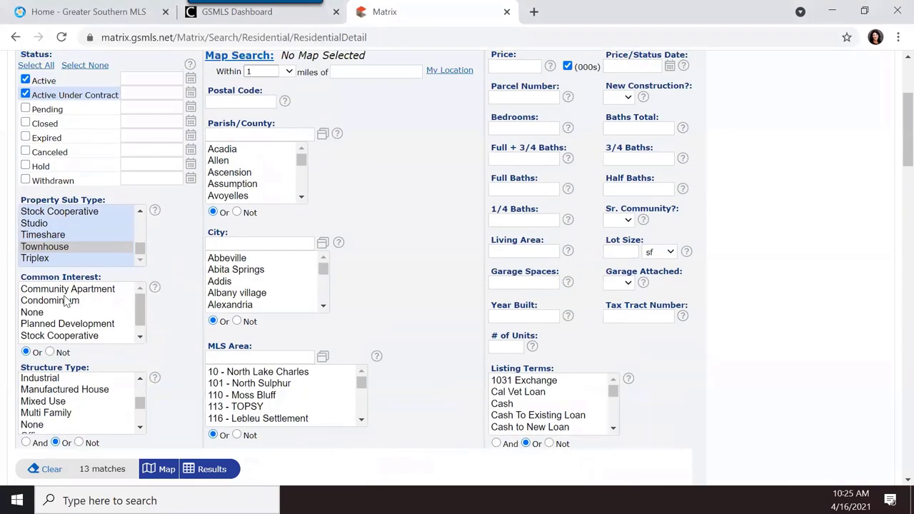
pyautogui.scroll(-1, 136, 294)
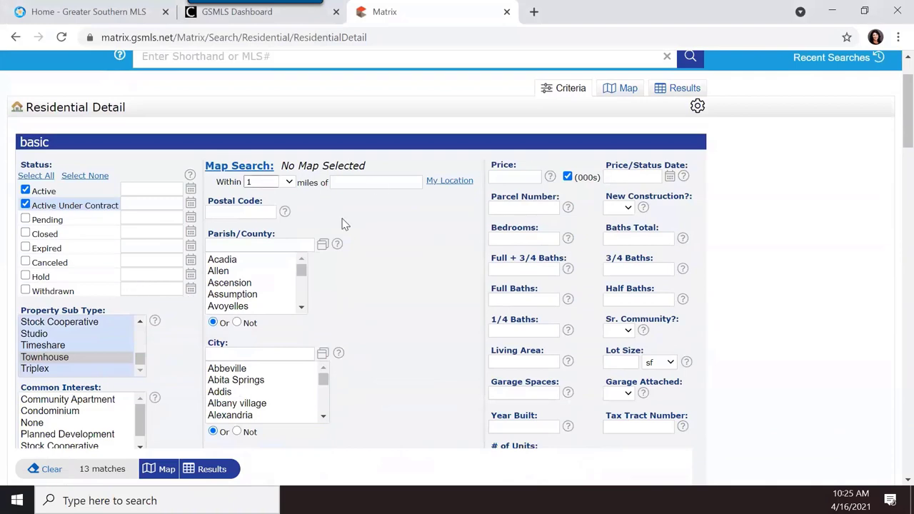
pyautogui.scroll(1, 400, 228)
pyautogui.scroll(-2, 414, 186)
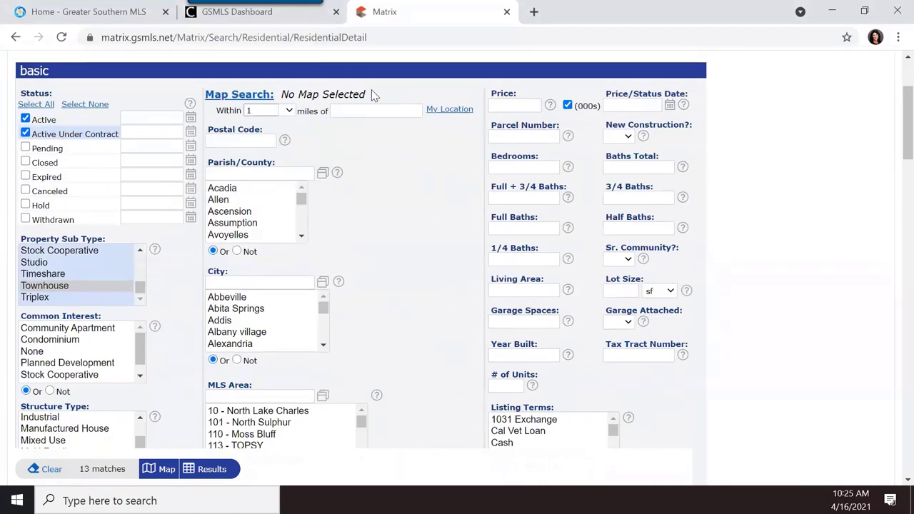
pyautogui.scroll(-2, 343, 347)
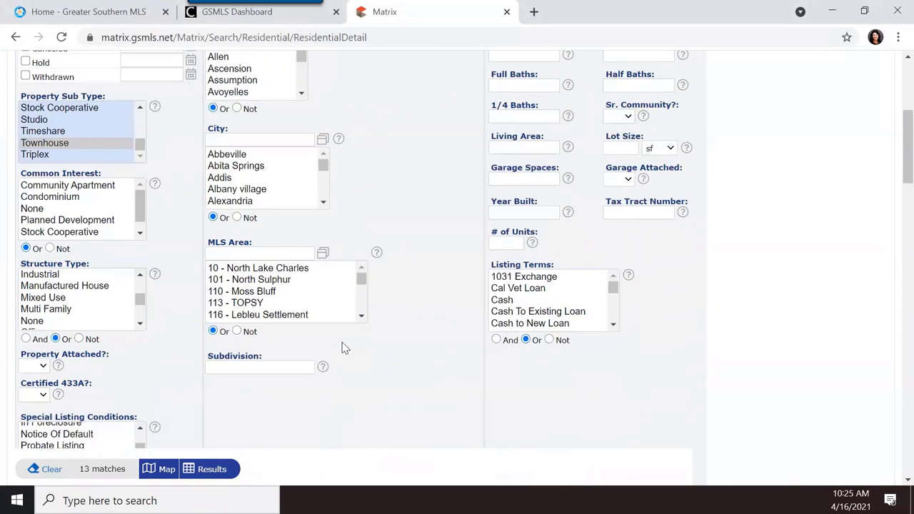
pyautogui.scroll(3, 357, 214)
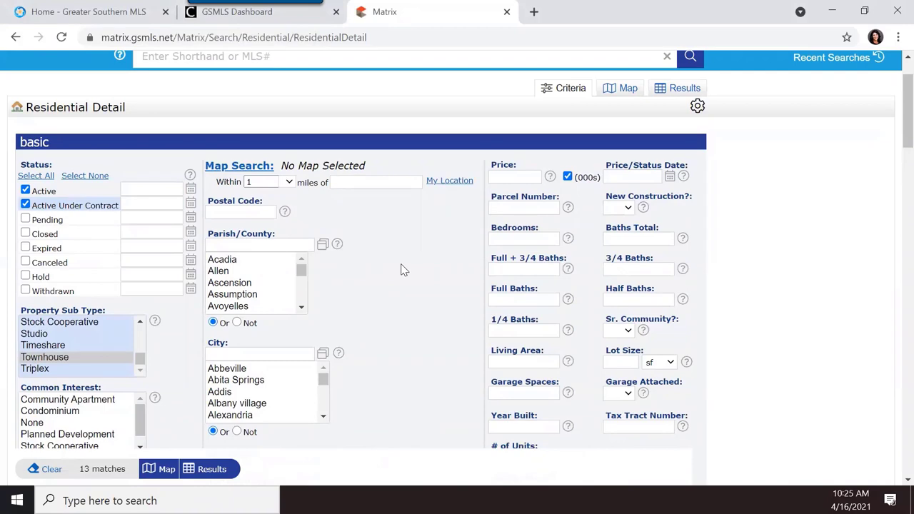
pyautogui.scroll(-2, 187, 246)
pyautogui.scroll(-1, 85, 371)
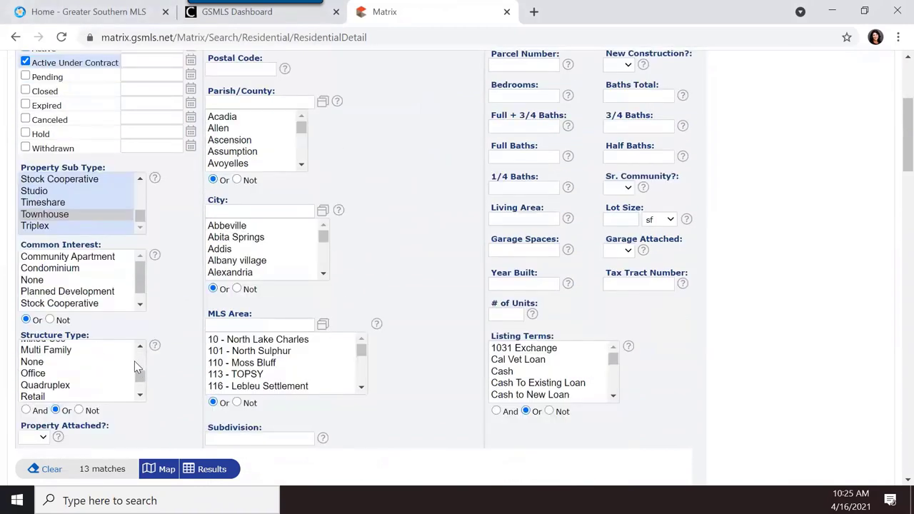
pyautogui.scroll(3, 85, 371)
pyautogui.scroll(1, 110, 321)
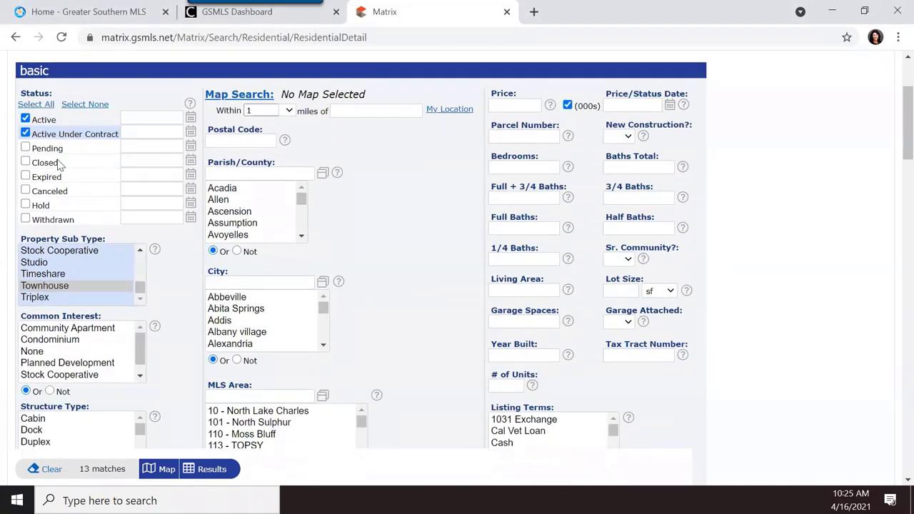
pyautogui.scroll(2, 87, 257)
pyautogui.scroll(-2, 434, 352)
pyautogui.click(237, 95)
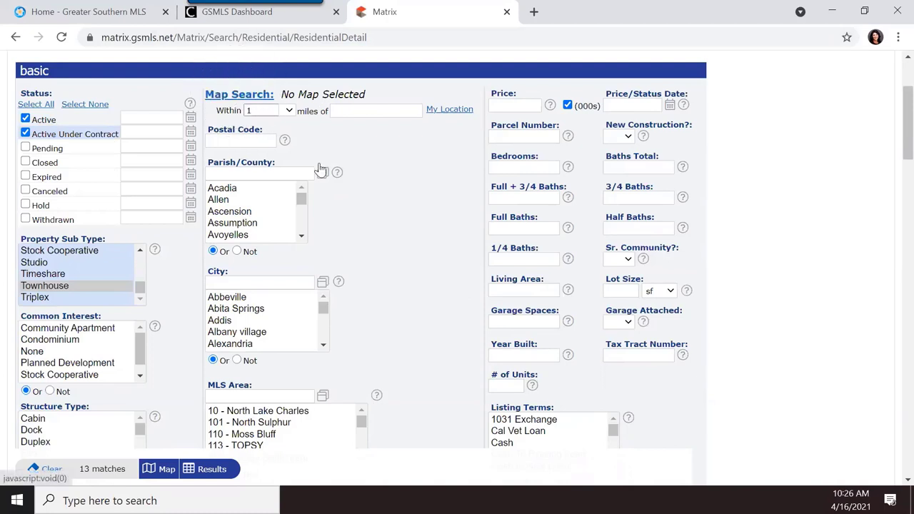
pyautogui.click(239, 137)
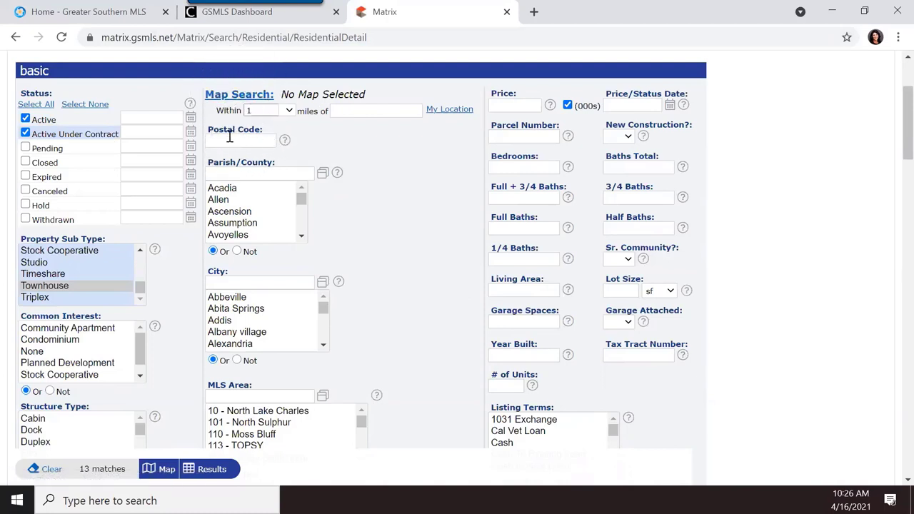
pyautogui.click(245, 183)
pyautogui.scroll(-2, 283, 306)
pyautogui.scroll(-2, 392, 300)
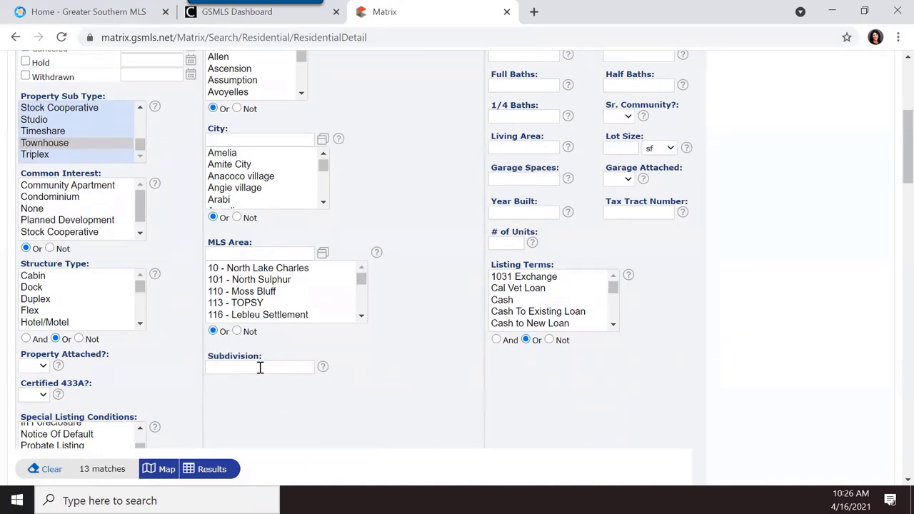
pyautogui.click(260, 367)
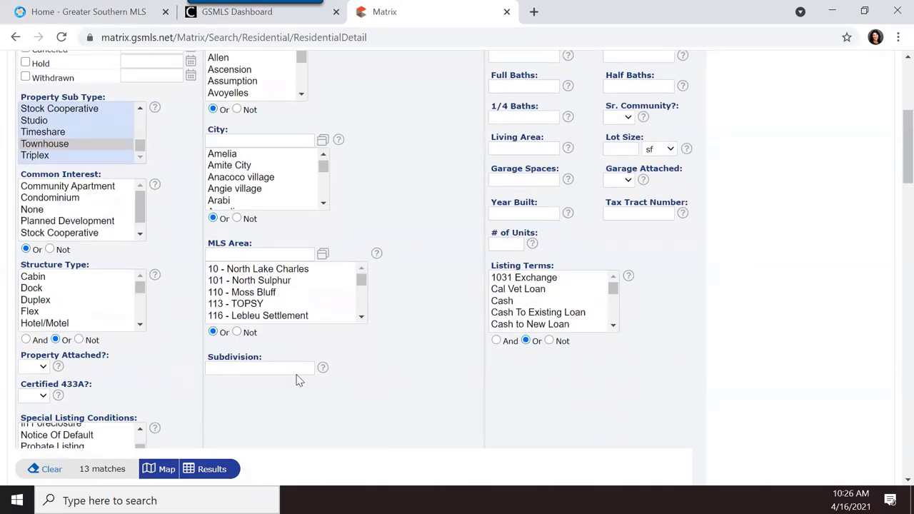
pyautogui.scroll(2, 335, 371)
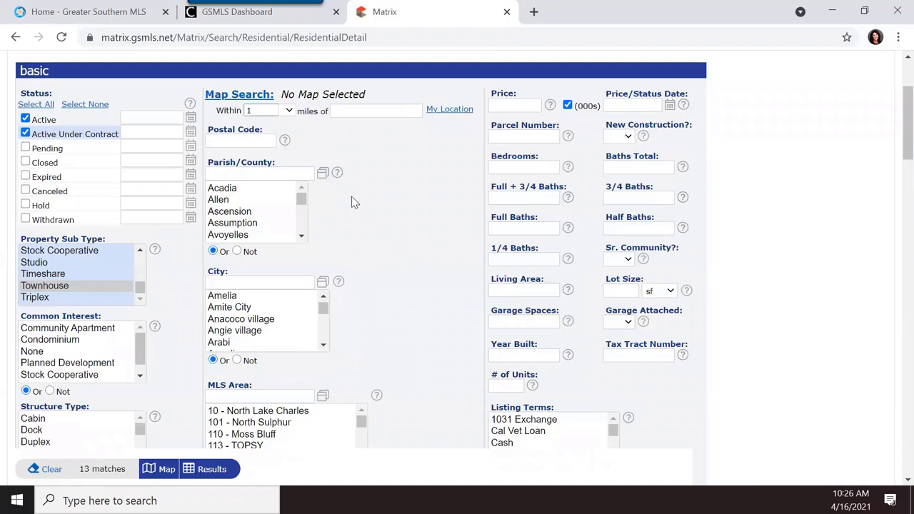
pyautogui.click(229, 135)
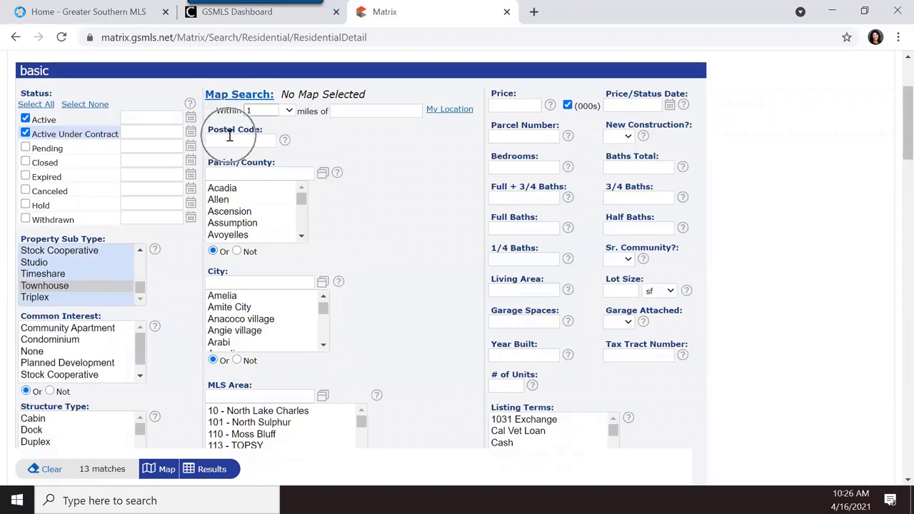
pyautogui.click(229, 135)
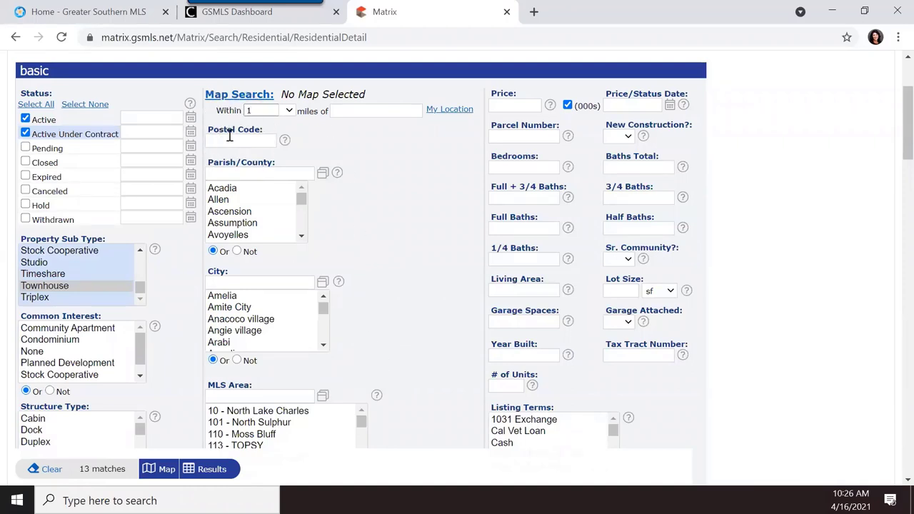
pyautogui.click(225, 218)
pyautogui.scroll(-2, 235, 223)
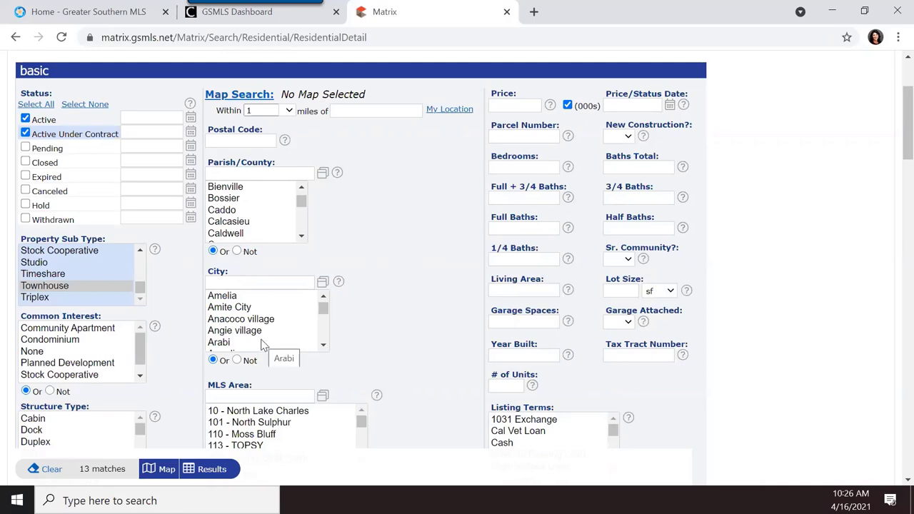
pyautogui.scroll(-2, 261, 345)
pyautogui.scroll(-1, 465, 363)
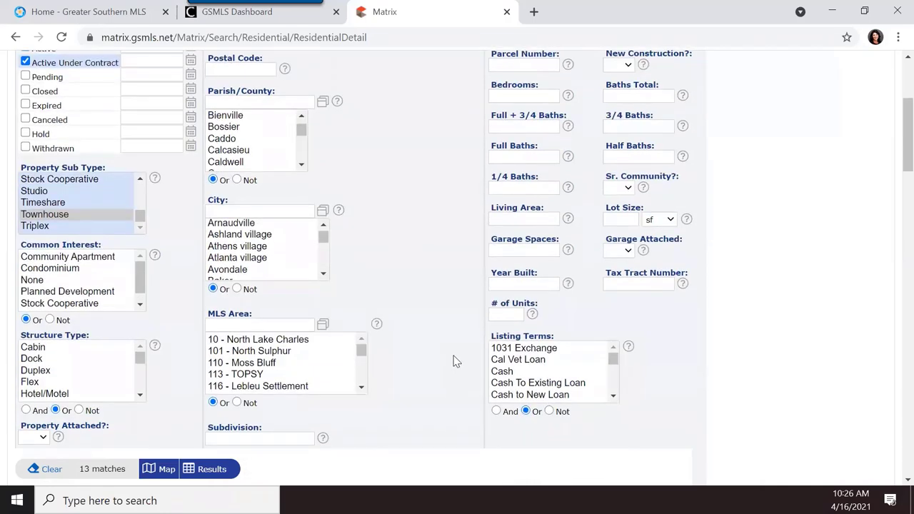
pyautogui.scroll(2, 455, 361)
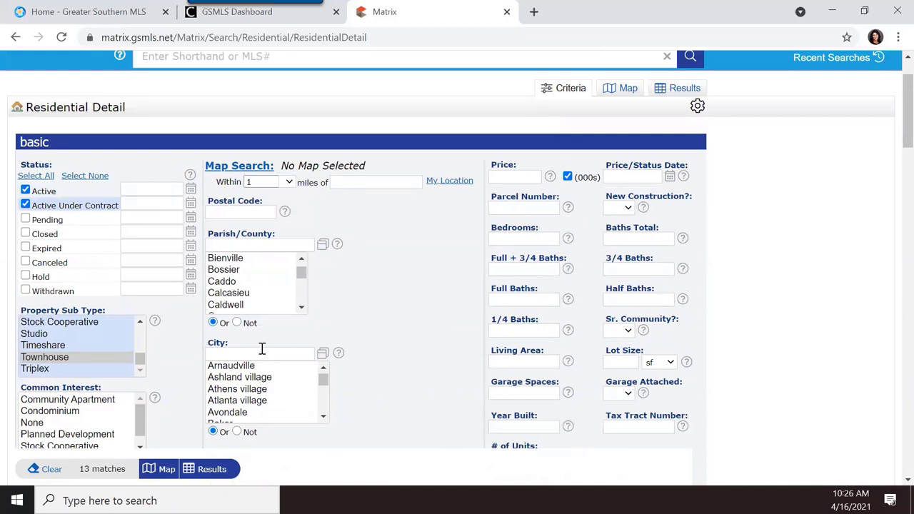
pyautogui.scroll(-1, 316, 343)
pyautogui.scroll(-2, 314, 346)
pyautogui.scroll(2, 315, 347)
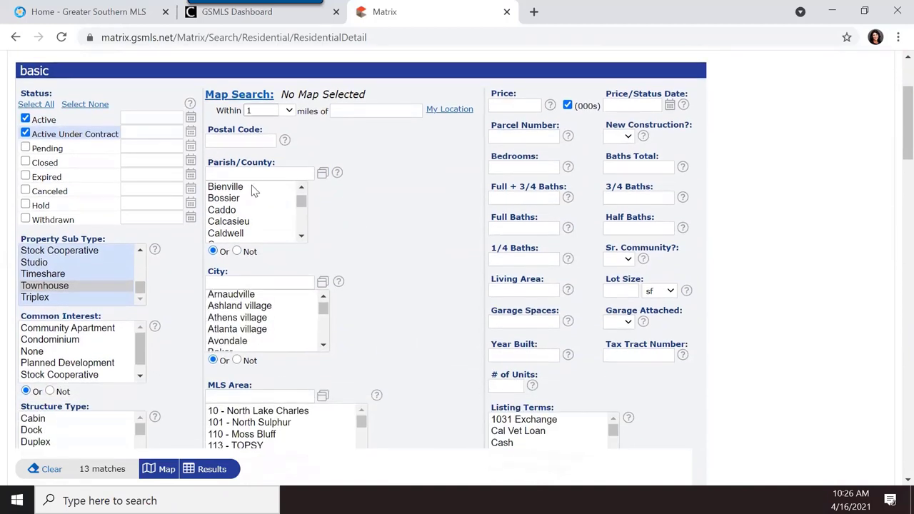
pyautogui.scroll(-2, 259, 209)
pyautogui.click(248, 282)
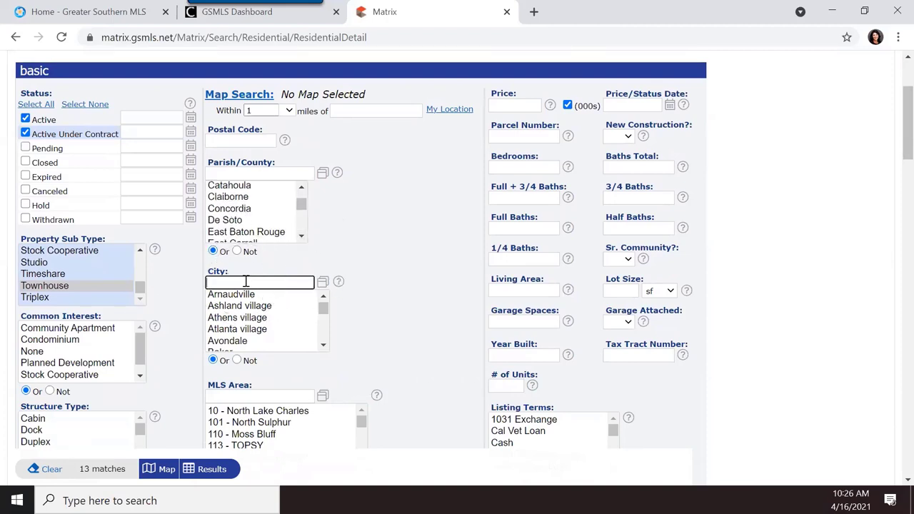
pyautogui.click(225, 139)
pyautogui.press('ctrl')
pyautogui.press('ctrl')
pyautogui.press('ctrl')
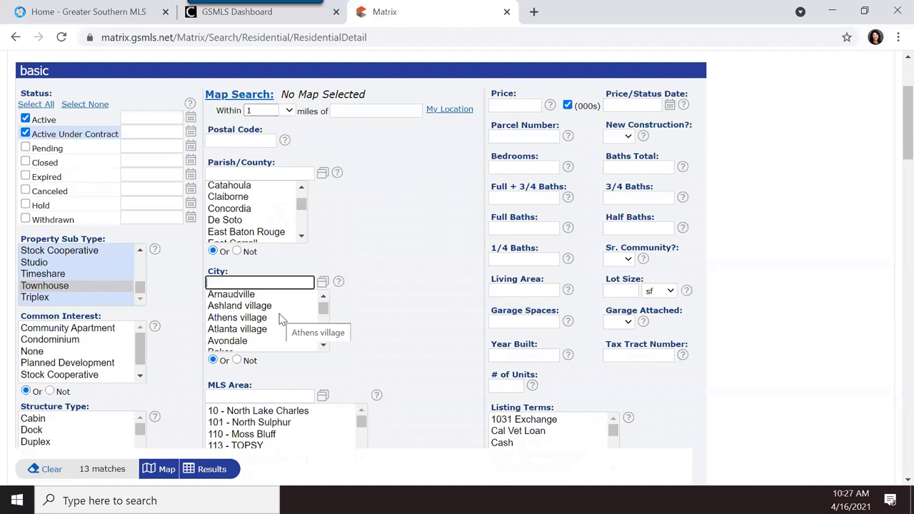
pyautogui.click(244, 139)
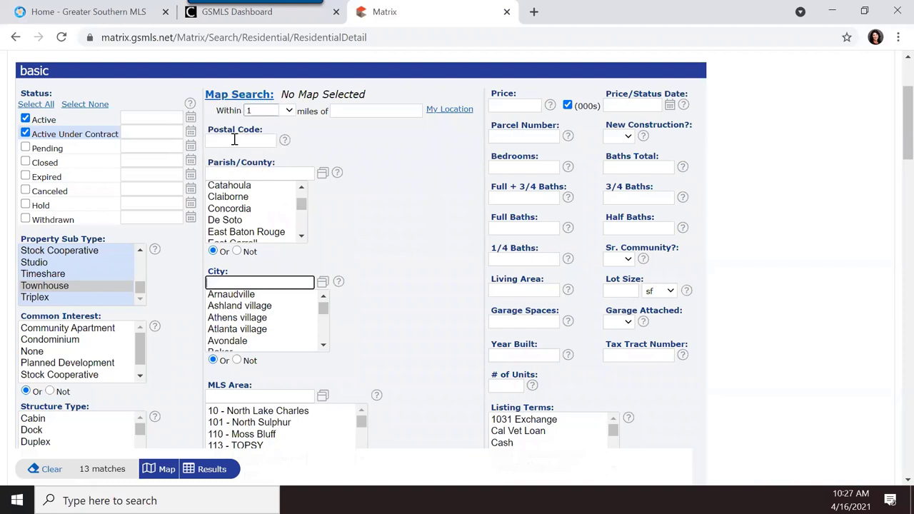
pyautogui.moveTo(234, 139)
pyautogui.click(250, 283)
pyautogui.scroll(-2, 264, 317)
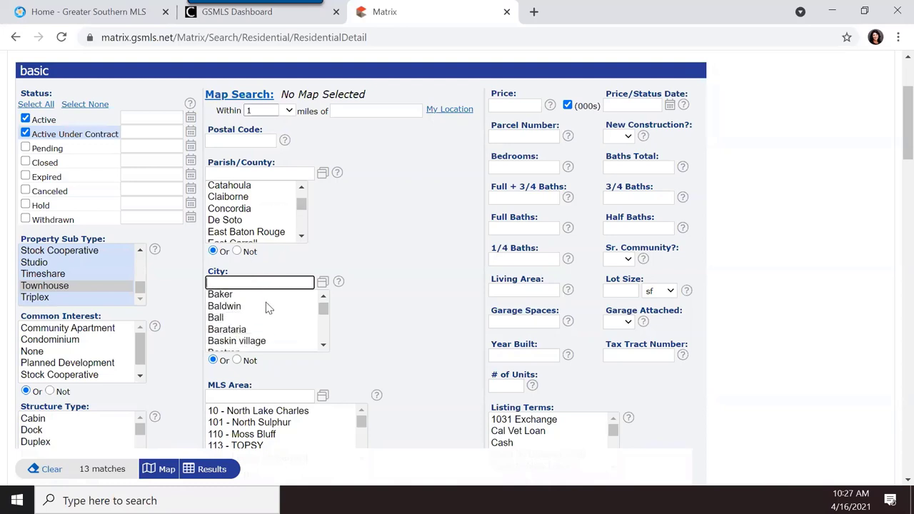
pyautogui.scroll(-1, 266, 307)
pyautogui.scroll(3, 266, 307)
pyautogui.scroll(2, 359, 198)
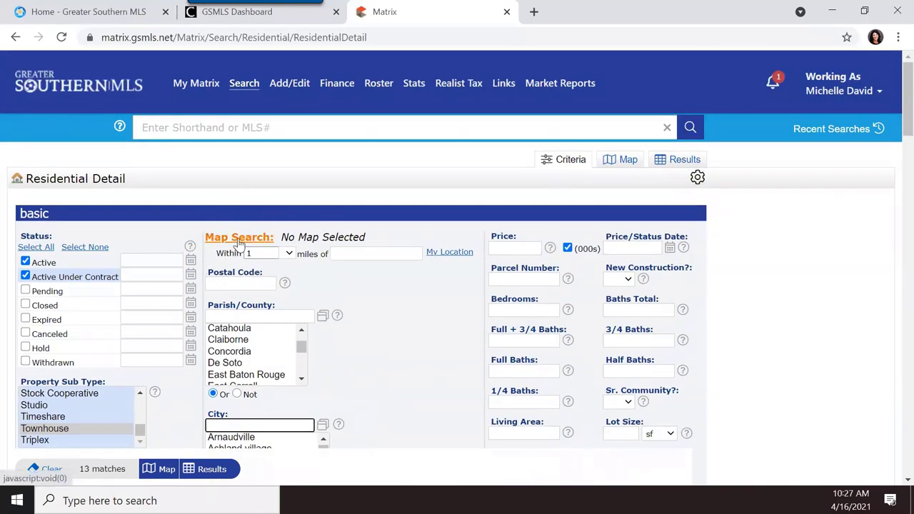
pyautogui.click(240, 243)
pyautogui.scroll(-1, 374, 322)
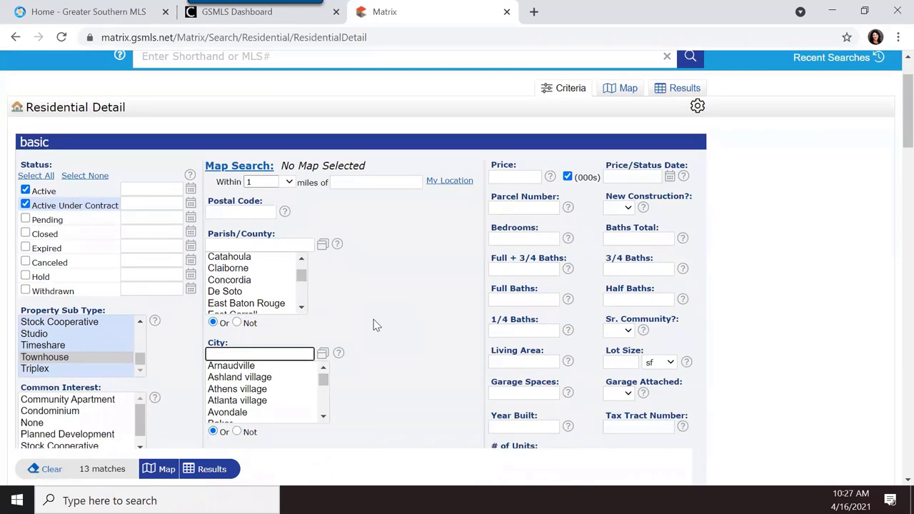
pyautogui.scroll(1, 357, 314)
pyautogui.scroll(-1, 332, 300)
# - Enter postal codes 70605, 70601 and 70607, then erase them to leave Postal Code empty
pyautogui.click(235, 217)
pyautogui.write('7060')
pyautogui.click(235, 217)
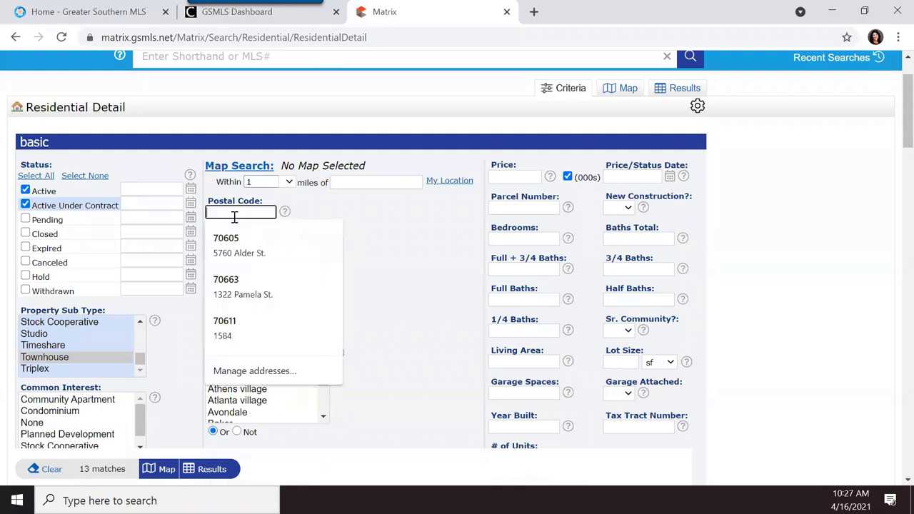
pyautogui.write('706')
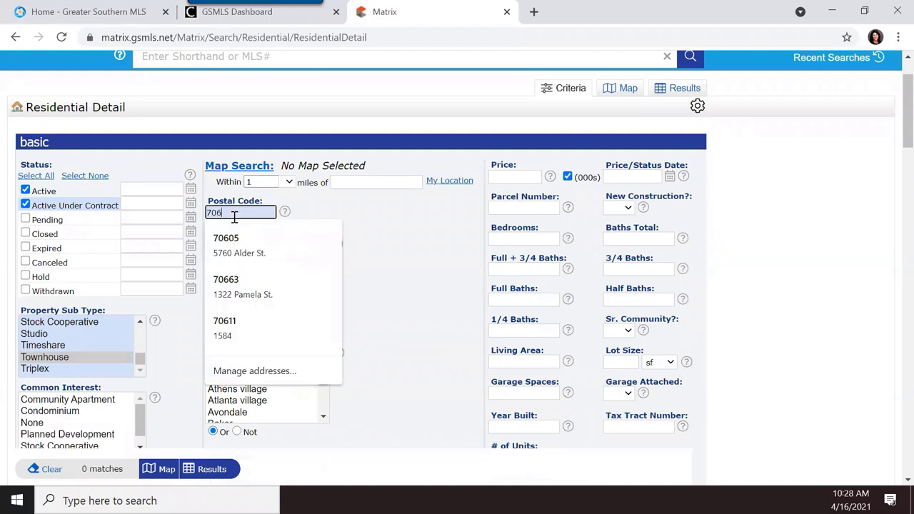
pyautogui.write('05')
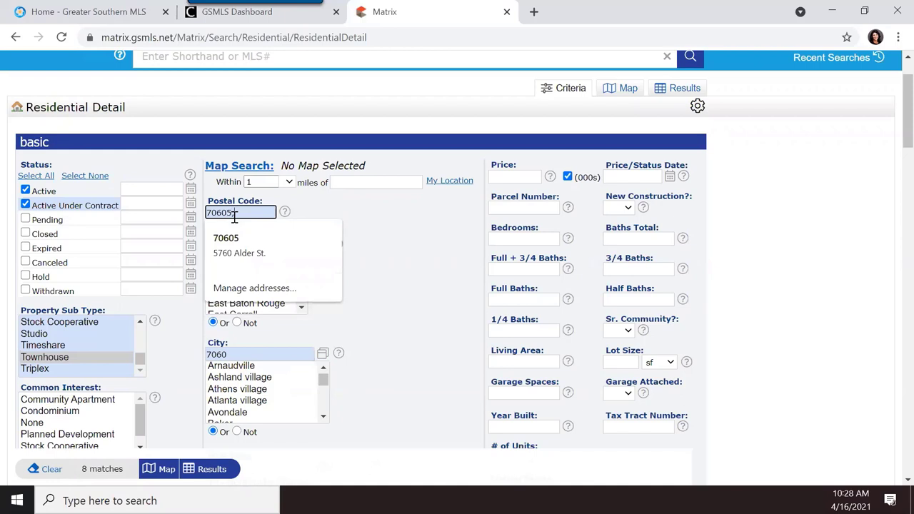
pyautogui.write(',70601,70')
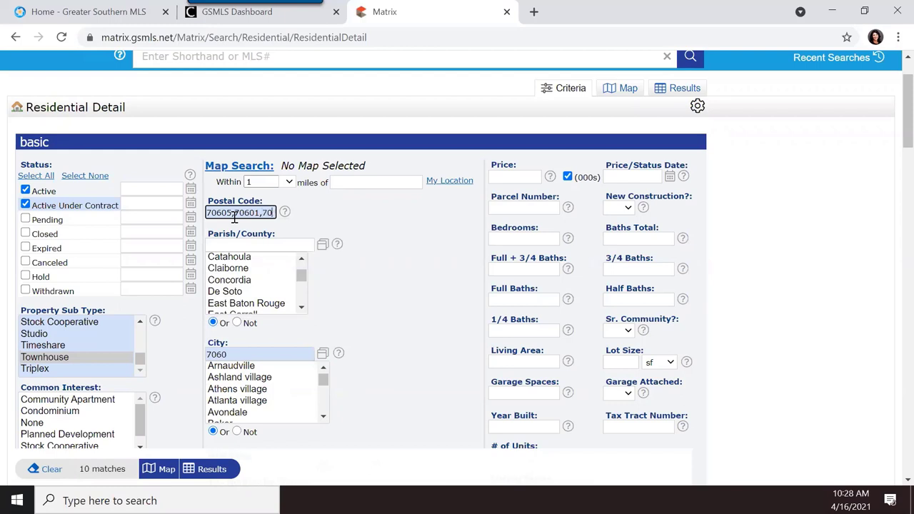
pyautogui.write('607')
pyautogui.press('BackSpace')
pyautogui.press('BackSpace')
pyautogui.press('BackSpace')
pyautogui.press('BackSpace')
pyautogui.press('BackSpace')
pyautogui.press('BackSpace')
pyautogui.press('BackSpace')
pyautogui.press('BackSpace')
pyautogui.press('BackSpace')
pyautogui.press('BackSpace')
pyautogui.press('BackSpace')
pyautogui.press('BackSpace')
pyautogui.press('BackSpace')
pyautogui.press('BackSpace')
pyautogui.press('BackSpace')
pyautogui.press('BackSpace')
pyautogui.press('BackSpace')
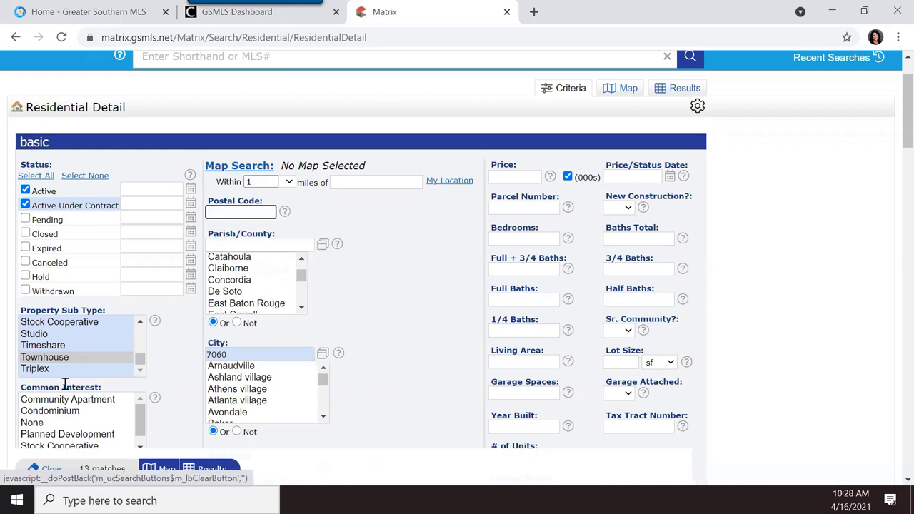
# - Reset the search form and include Active and Active Under Contract listings
pyautogui.click(50, 357)
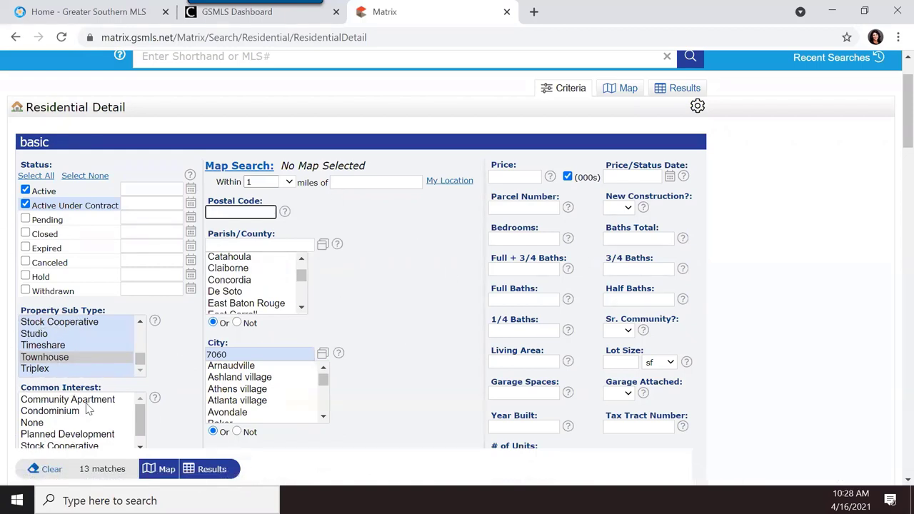
pyautogui.click(45, 472)
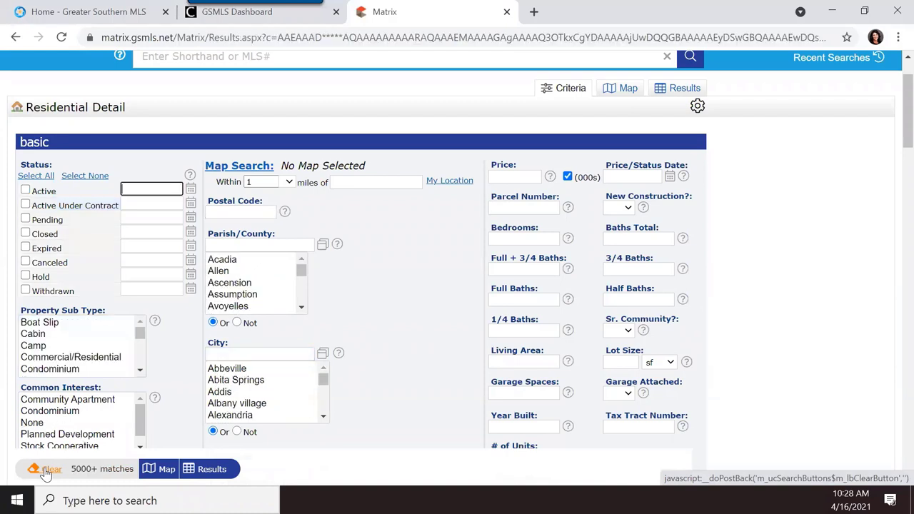
pyautogui.click(26, 190)
pyautogui.click(25, 205)
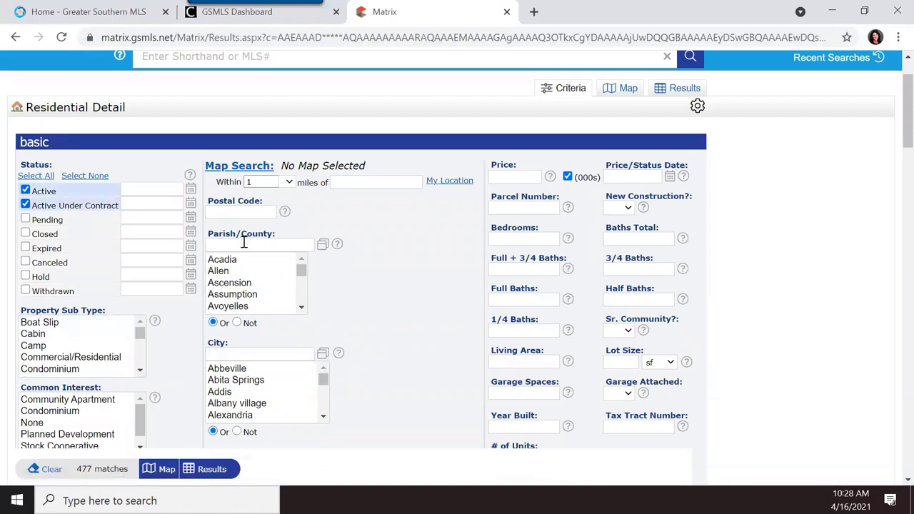
# - Start filtering by postal code, entering 70663 followed by a second code
pyautogui.click(229, 211)
pyautogui.write('7')
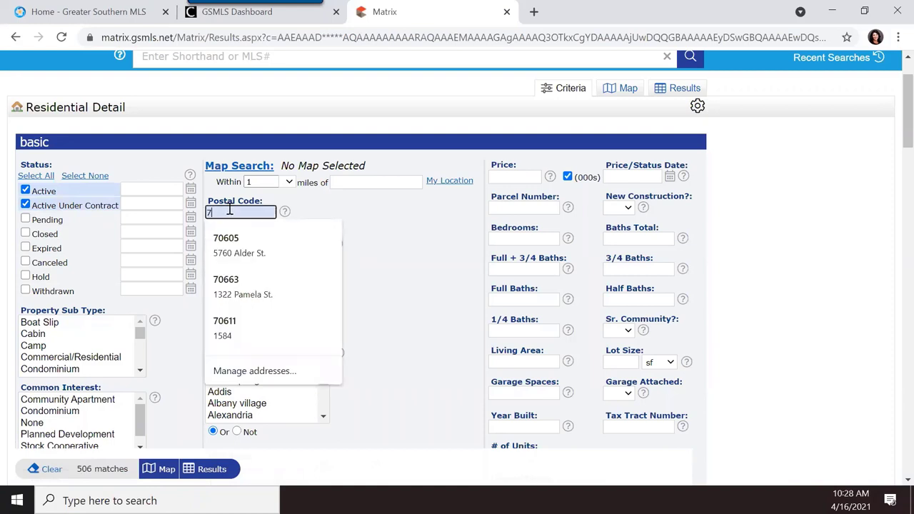
pyautogui.write('066')
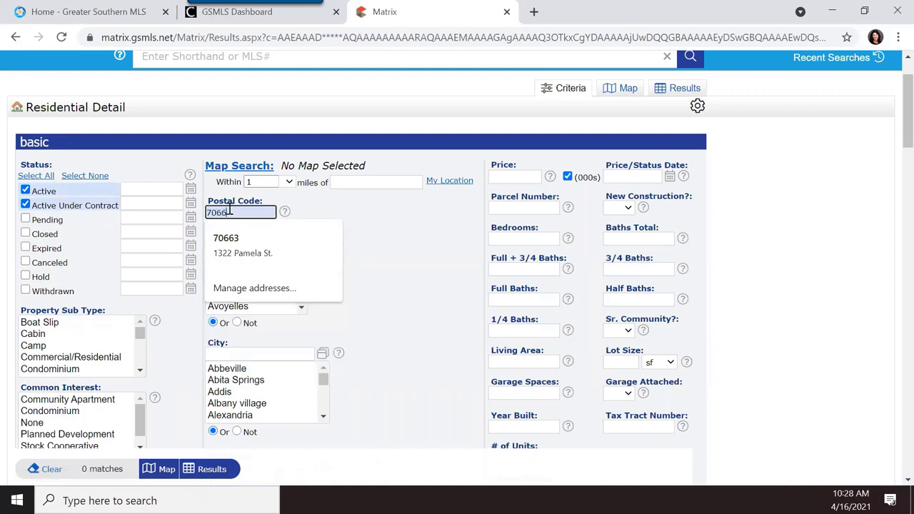
pyautogui.write('3')
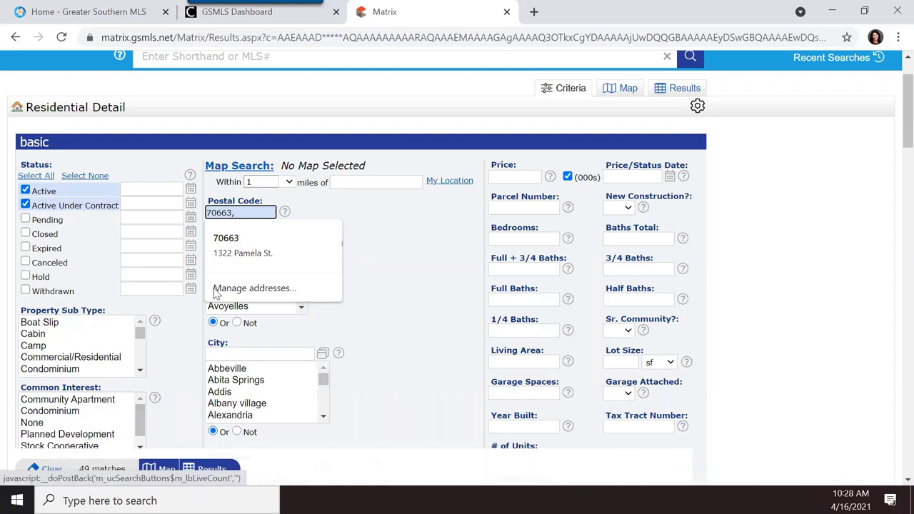
pyautogui.write(',')
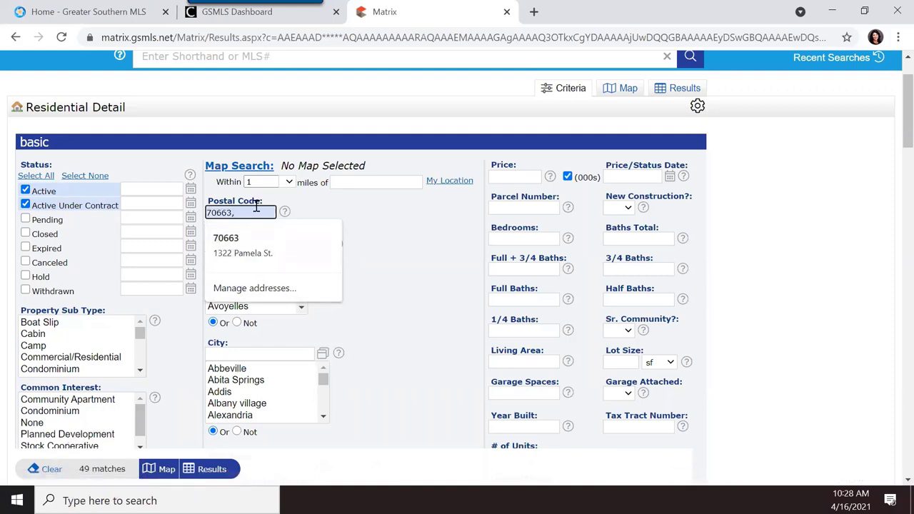
pyautogui.write('70611')
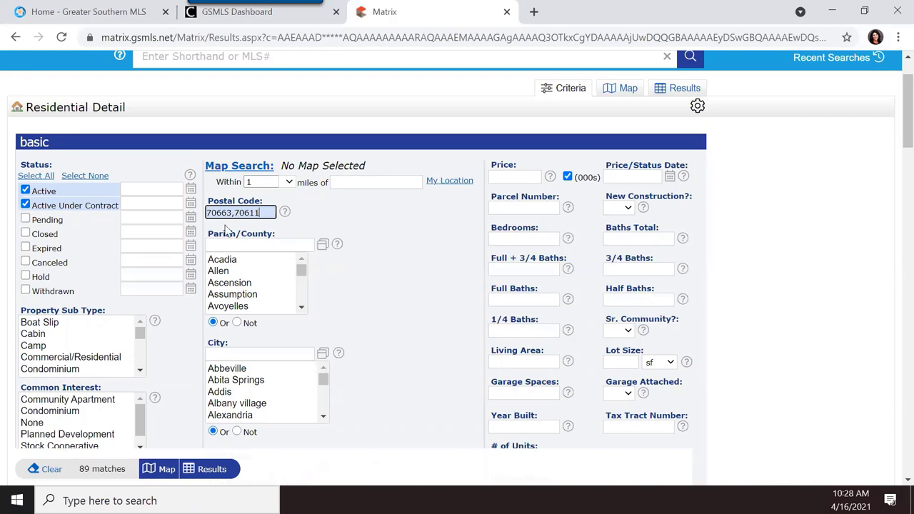
# - Choose Calcasieu in the Parish/County list
pyautogui.scroll(-2, 249, 280)
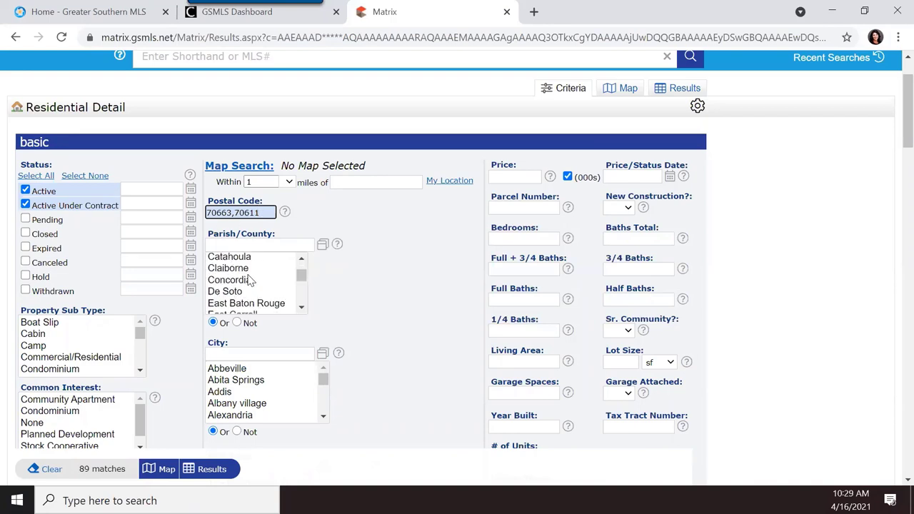
pyautogui.scroll(2, 250, 281)
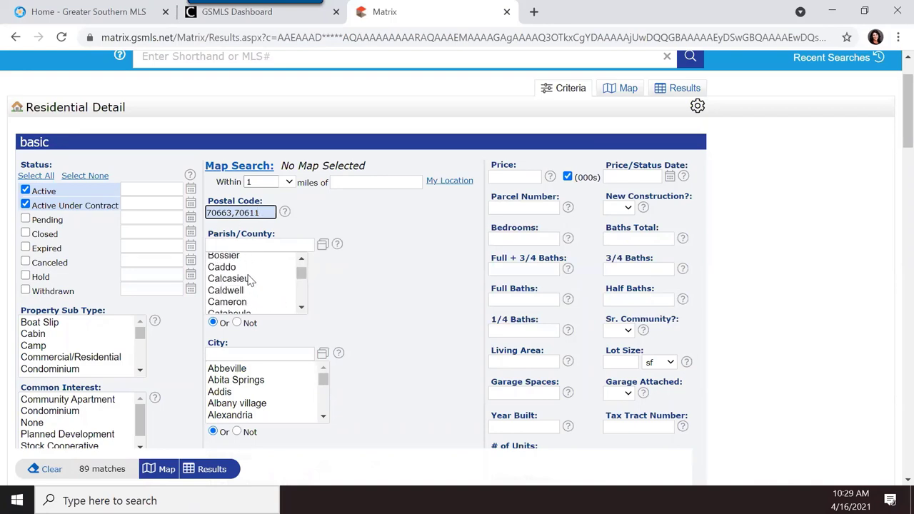
pyautogui.click(245, 294)
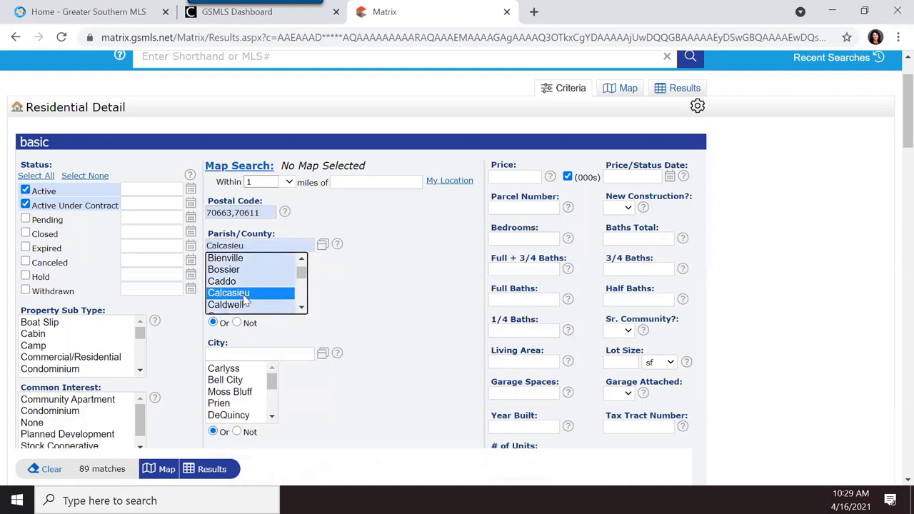
# - Delete the postal code values from the Postal Code box
pyautogui.moveTo(301, 308); pyautogui.dragTo(304, 314)
pyautogui.moveTo(301, 260); pyautogui.dragTo(301, 259)
pyautogui.moveTo(265, 212); pyautogui.dragTo(191, 216)
pyautogui.press('BackSpace')
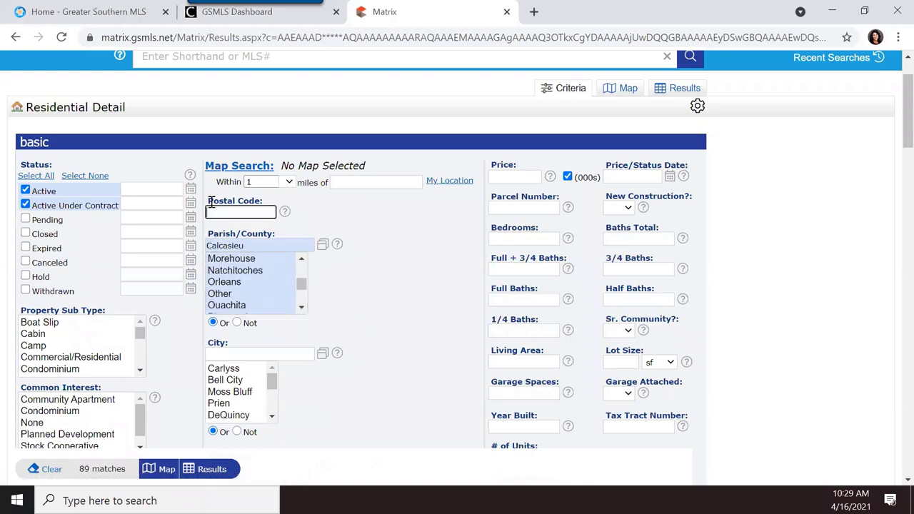
pyautogui.moveTo(300, 281); pyautogui.dragTo(301, 275)
pyautogui.click(303, 307)
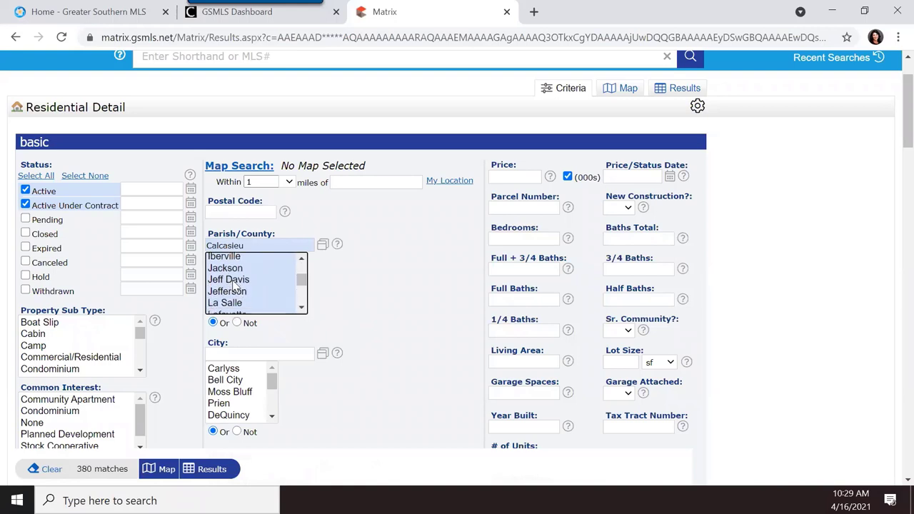
# - Add Jeff Davis and Vernon to the Parish/County selection
pyautogui.keyDown('ctrl'); pyautogui.click(234, 280); pyautogui.keyUp('ctrl')
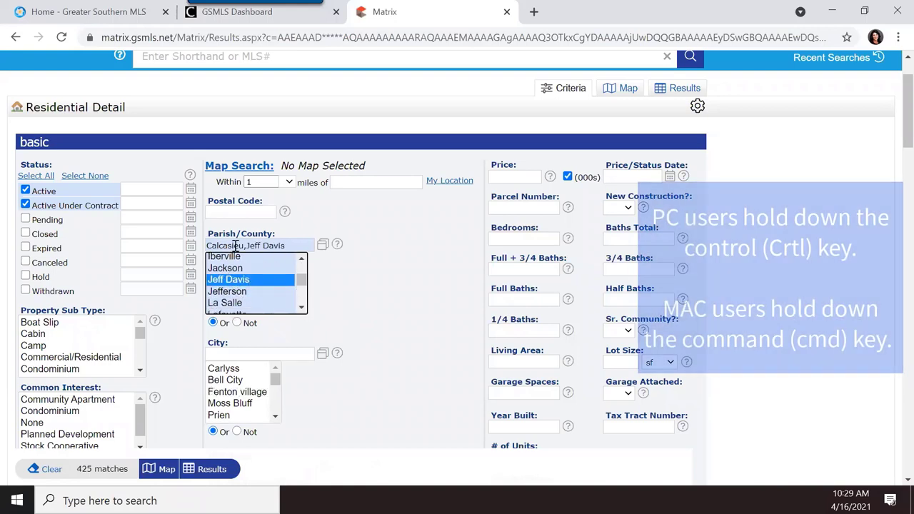
pyautogui.scroll(-1, 250, 282)
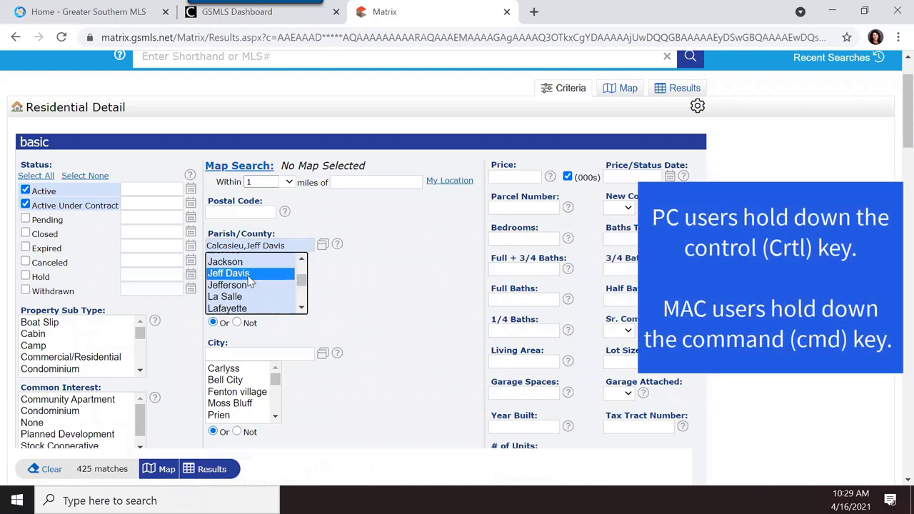
pyautogui.scroll(-2, 250, 282)
pyautogui.scroll(-3, 253, 289)
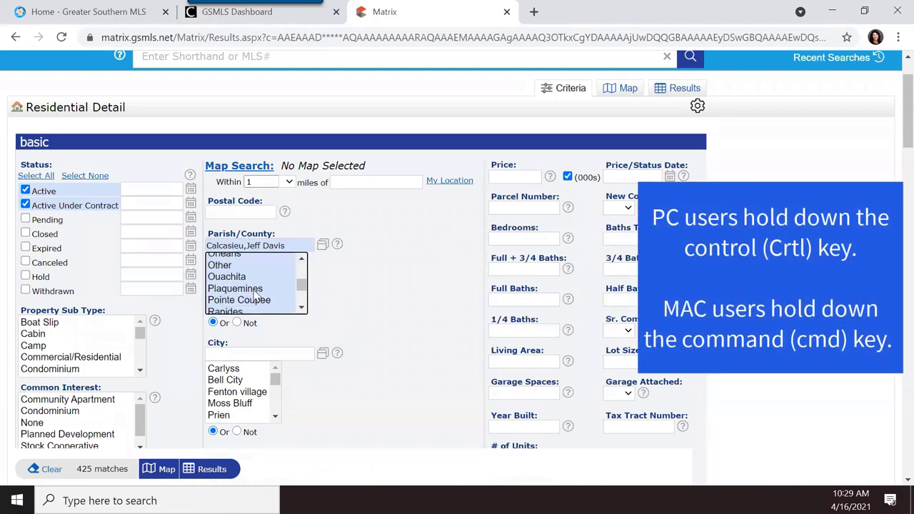
pyautogui.scroll(-2, 255, 294)
pyautogui.scroll(-2, 250, 297)
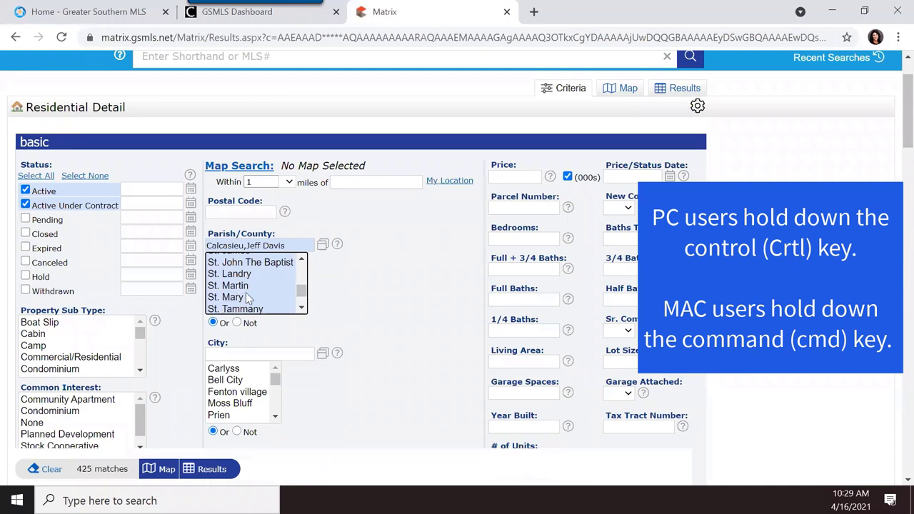
pyautogui.scroll(-2, 247, 297)
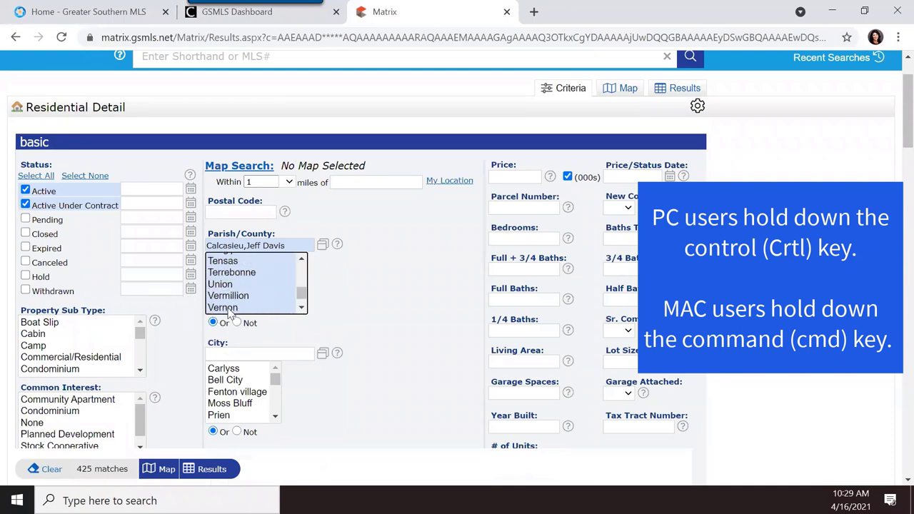
pyautogui.keyDown('ctrl'); pyautogui.click(228, 309); pyautogui.keyUp('ctrl')
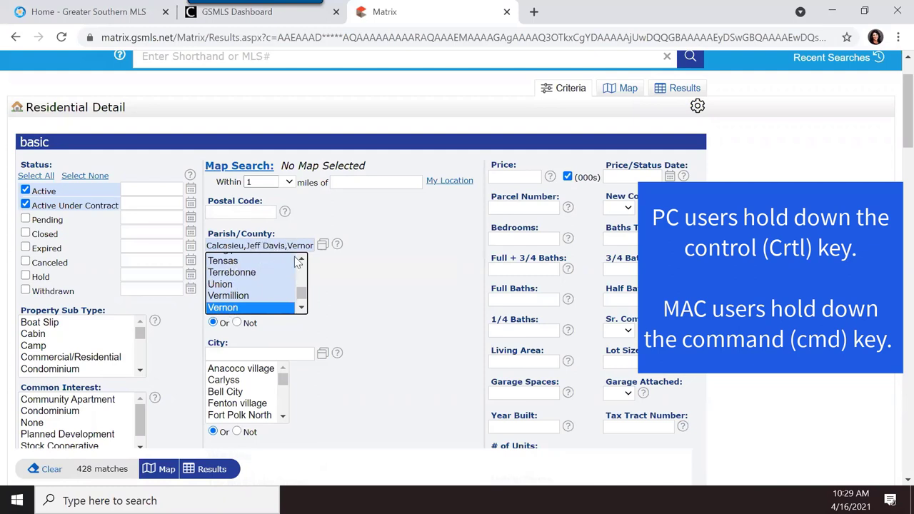
# - Open the Find the value picker for Parish/County
pyautogui.moveTo(302, 294); pyautogui.dragTo(298, 264)
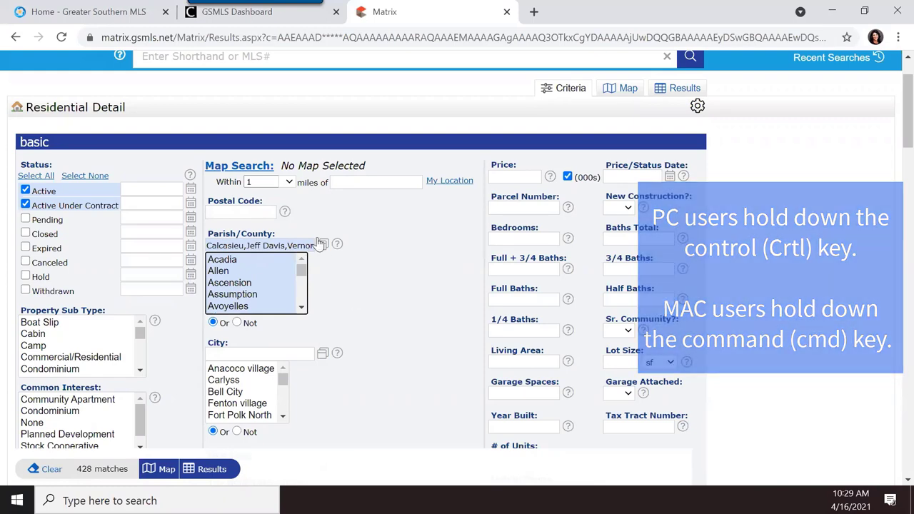
pyautogui.click(321, 247)
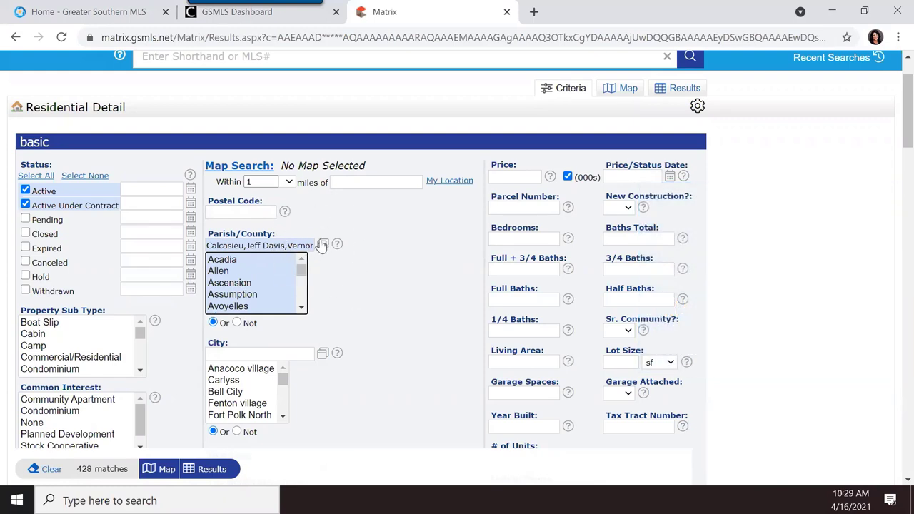
pyautogui.click(322, 245)
pyautogui.click(322, 250)
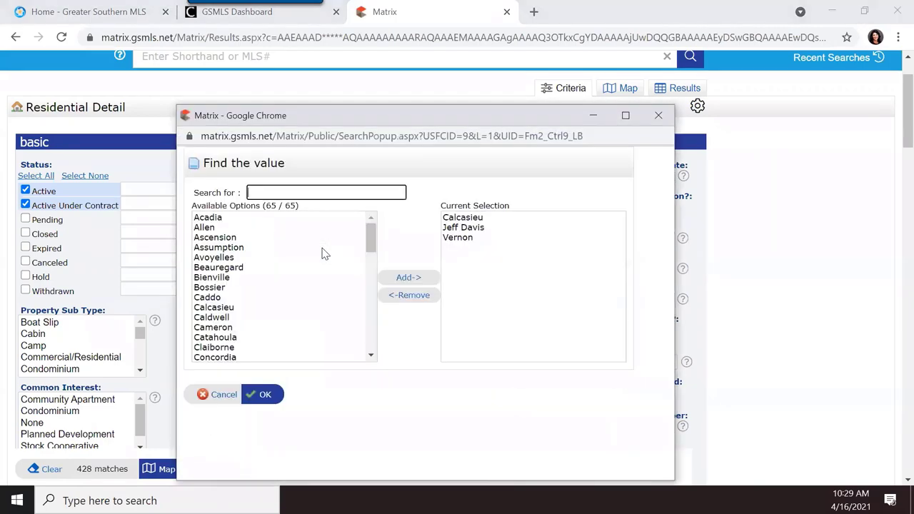
# - Replace Vernon and Jeff Davis with Cameron, applying Calcasieu and Cameron as parishes
pyautogui.click(455, 238)
pyautogui.click(409, 297)
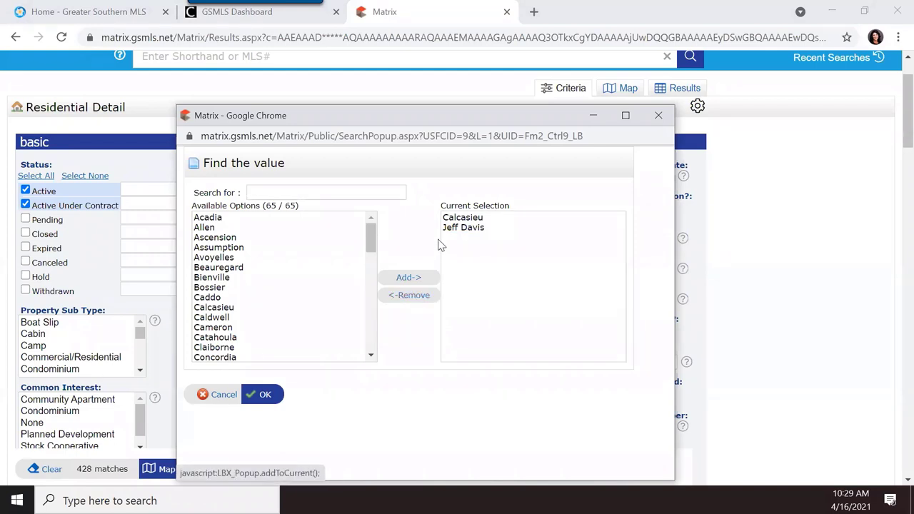
pyautogui.click(457, 229)
pyautogui.click(408, 297)
pyautogui.scroll(-1, 218, 266)
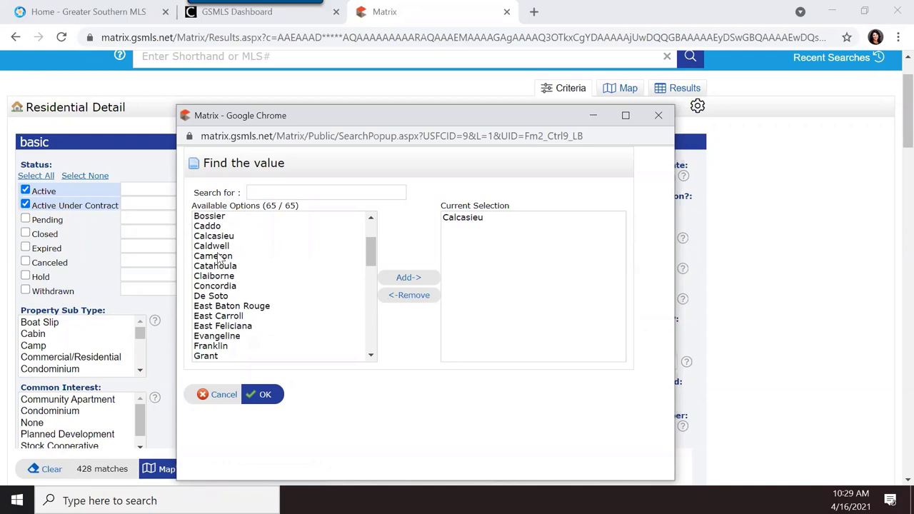
pyautogui.click(215, 256)
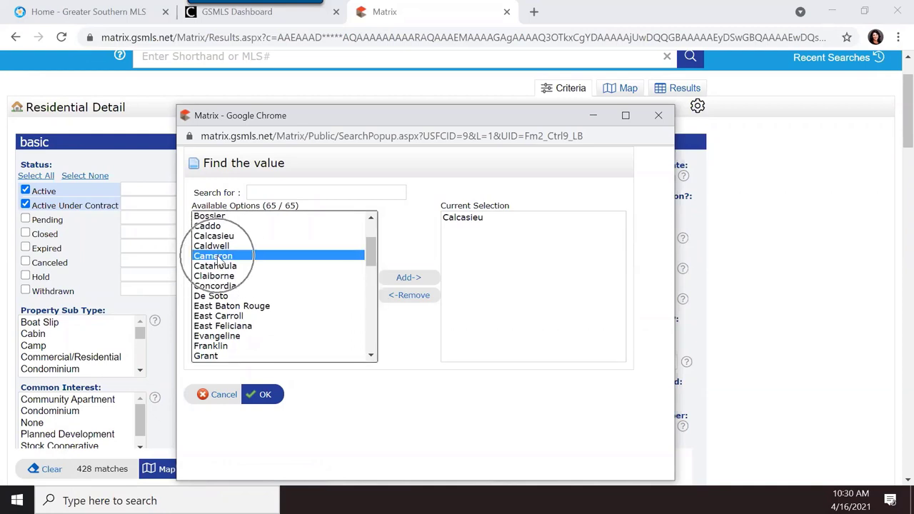
pyautogui.click(409, 277)
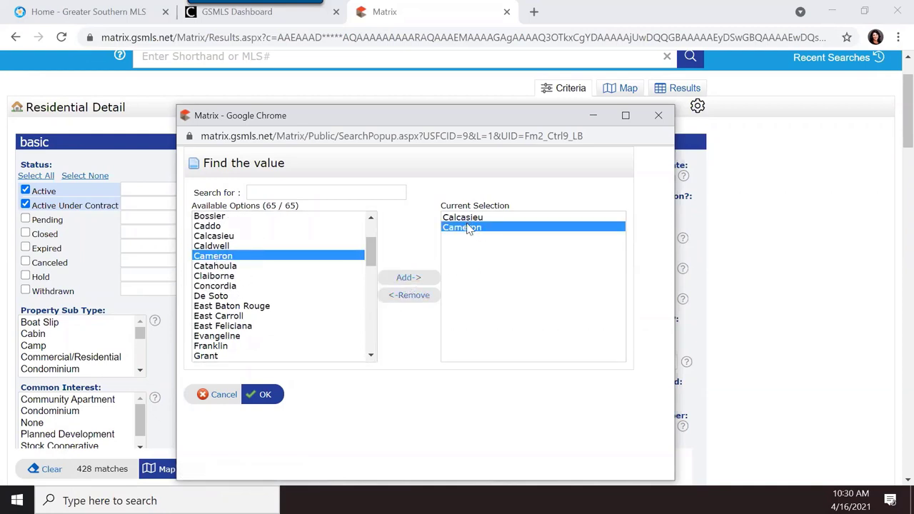
pyautogui.click(263, 395)
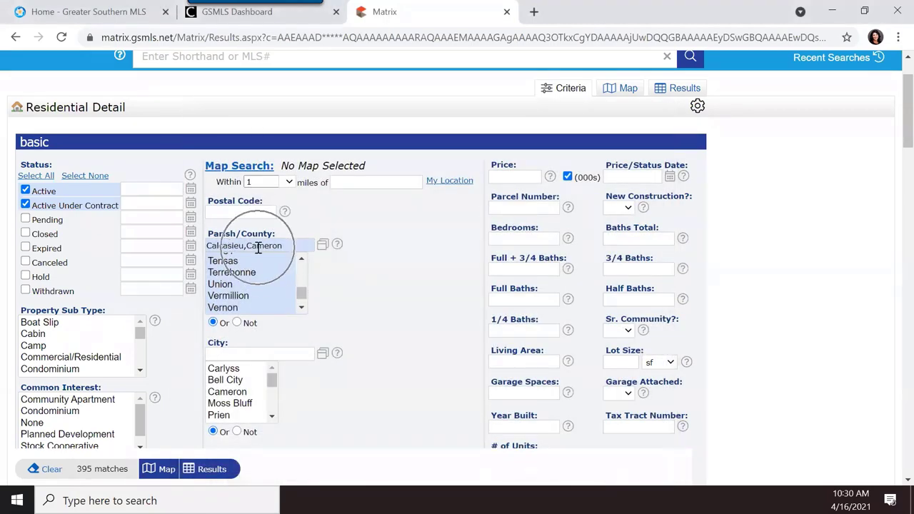
# - Search for Vernon in the value finder and add it alongside Calcasieu and Cameron
pyautogui.click(323, 246)
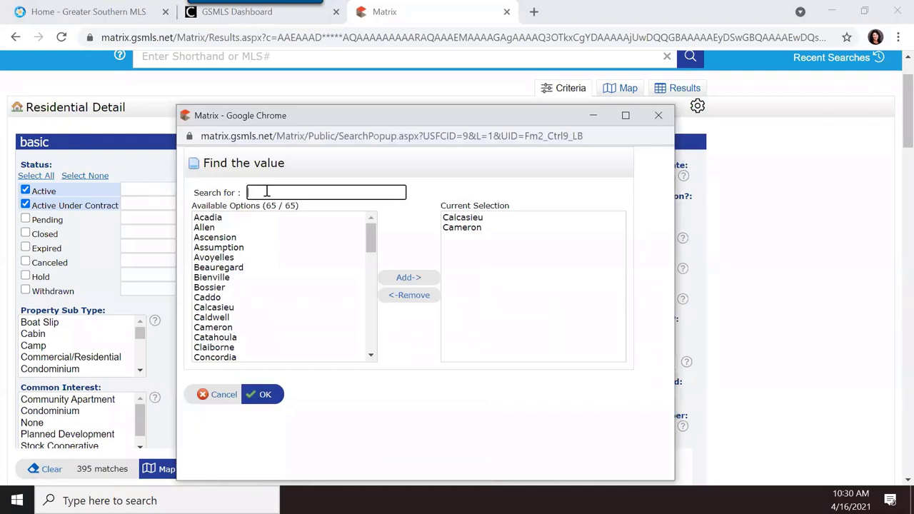
pyautogui.write('Vernon')
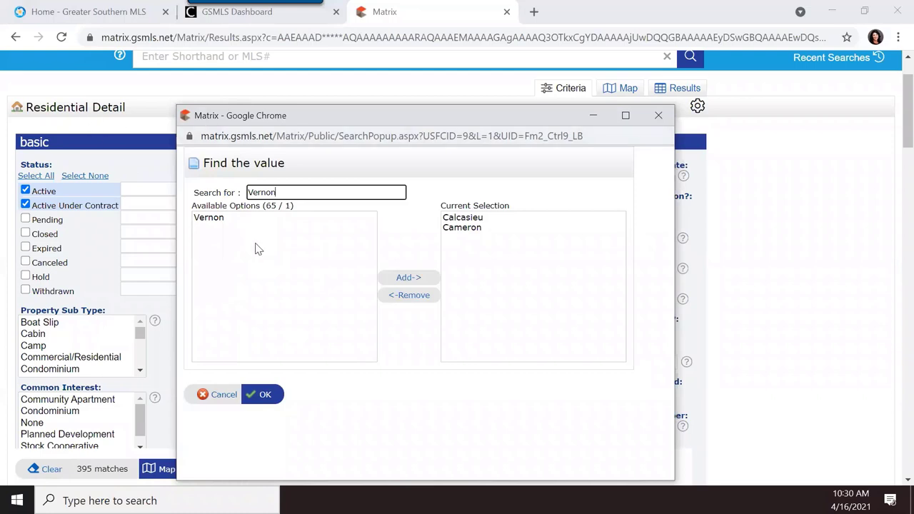
pyautogui.click(213, 220)
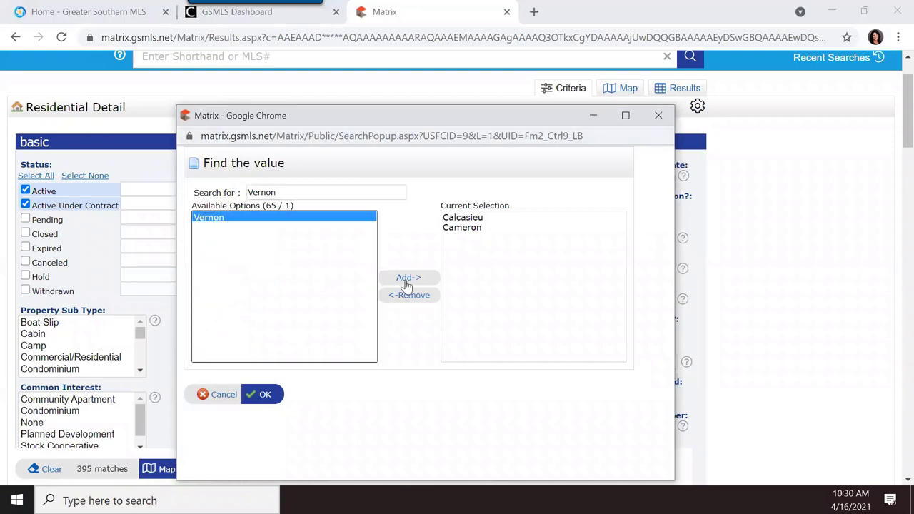
pyautogui.click(409, 279)
pyautogui.click(250, 394)
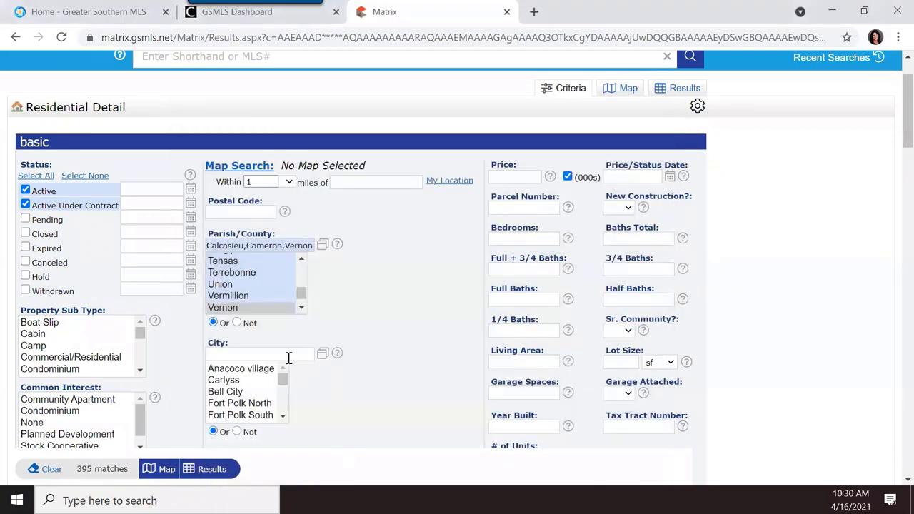
# - Clear all values from the Parish/County filter
pyautogui.click(273, 245)
pyautogui.click(250, 245)
pyautogui.scroll(-1, 235, 257)
pyautogui.scroll(-2, 257, 211)
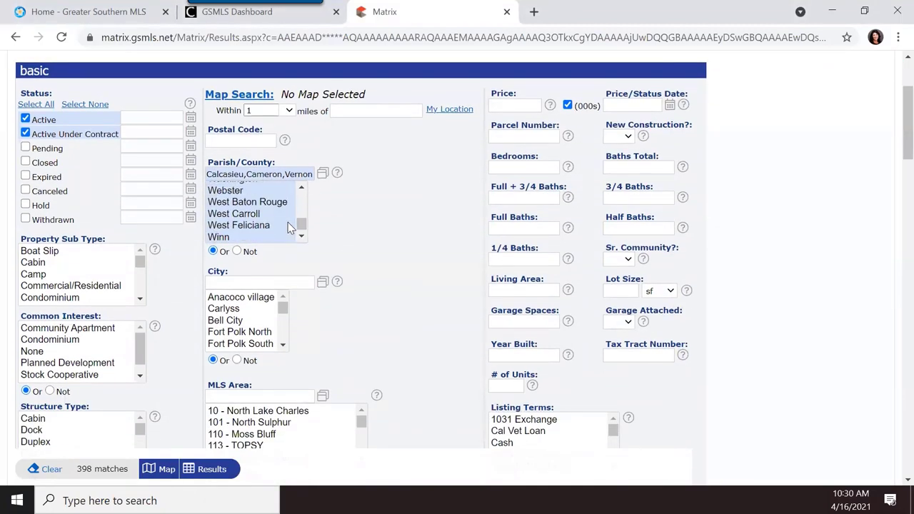
pyautogui.scroll(-1, 243, 311)
pyautogui.scroll(-2, 240, 309)
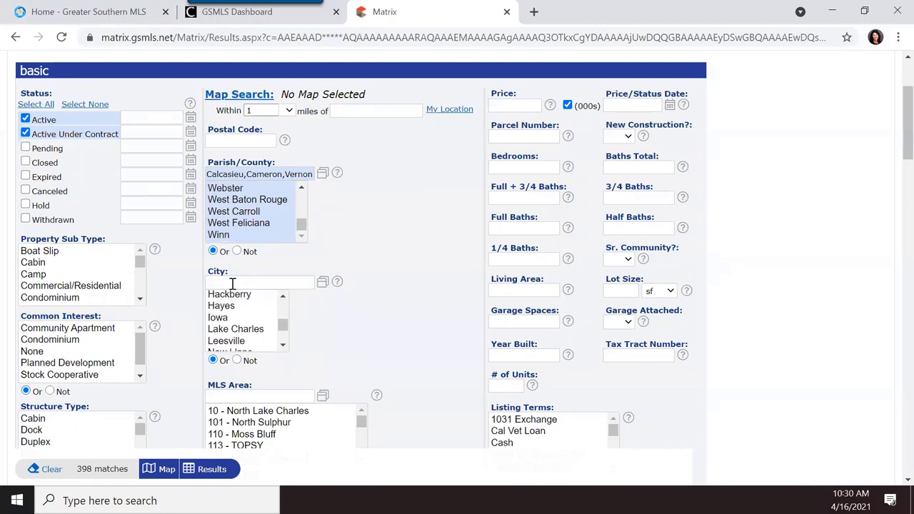
pyautogui.scroll(1, 231, 286)
pyautogui.moveTo(285, 393); pyautogui.dragTo(288, 353)
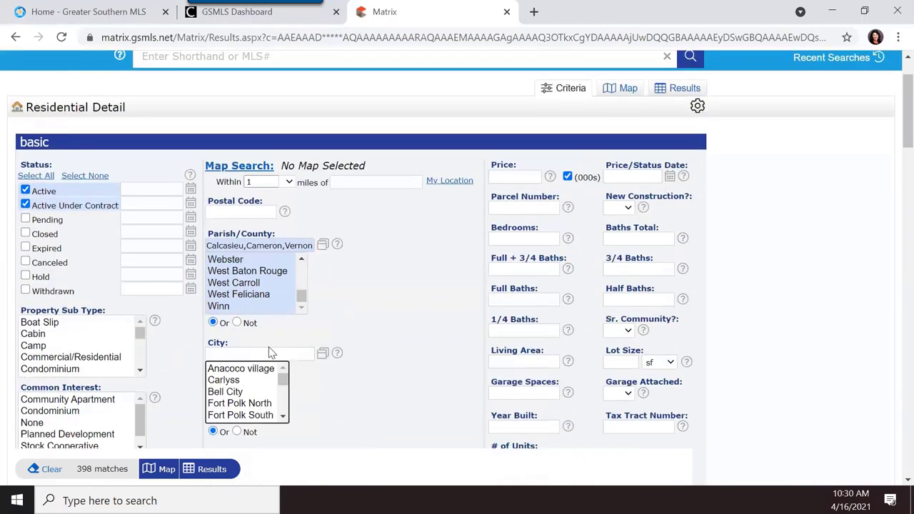
pyautogui.click(207, 245)
pyautogui.press('BackSpace')
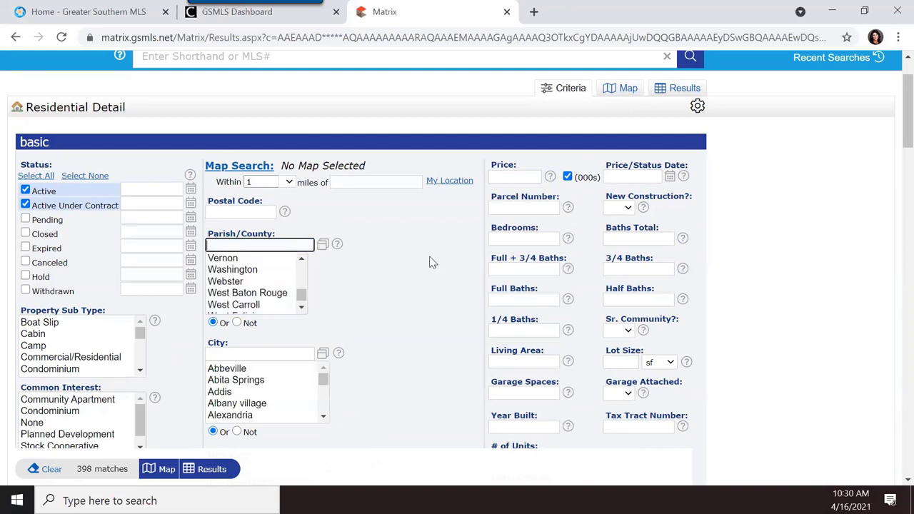
pyautogui.click(252, 350)
pyautogui.write('Lkae')
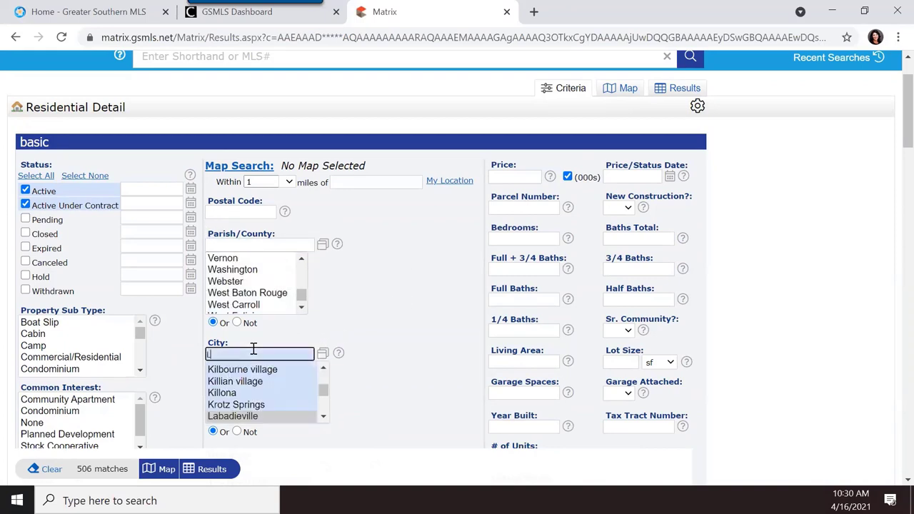
pyautogui.press('BackSpace')
pyautogui.write('ake Chsalt')
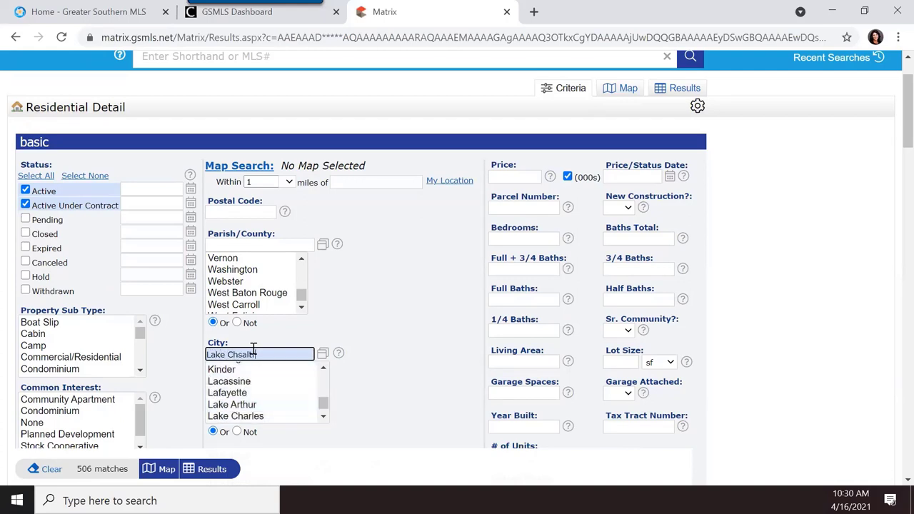
pyautogui.press('BackSpace')
pyautogui.press('BackSpace')
pyautogui.press('BackSpace')
pyautogui.write('arles, Sulphur,')
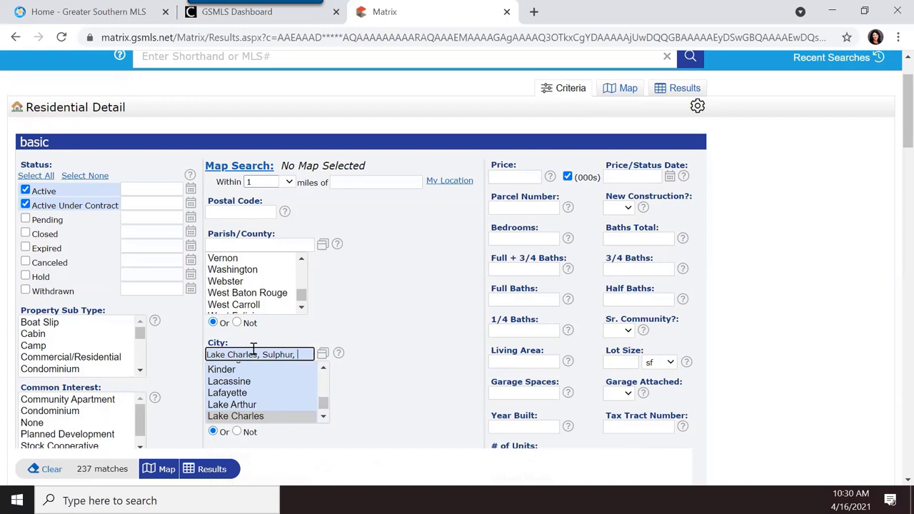
pyautogui.scroll(-2, 326, 257)
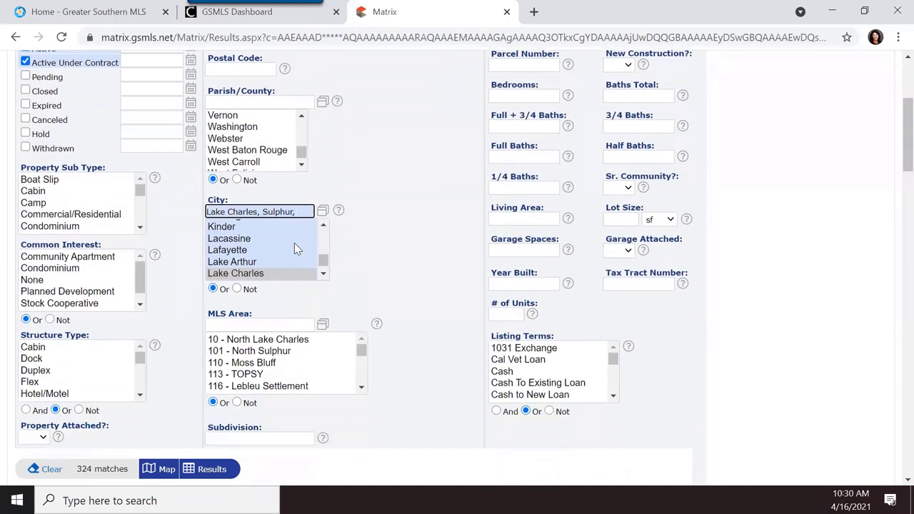
pyautogui.scroll(1, 295, 243)
pyautogui.scroll(-3, 298, 246)
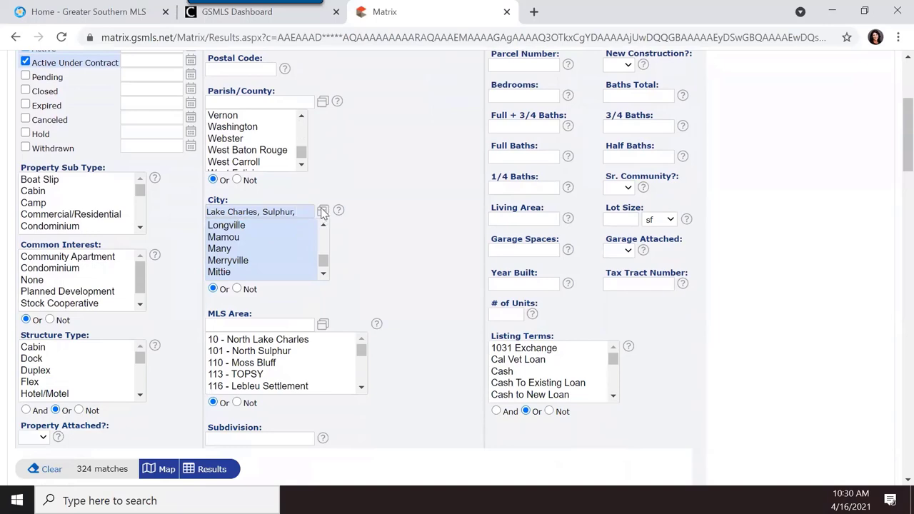
pyautogui.click(322, 210)
pyautogui.scroll(-6, 223, 312)
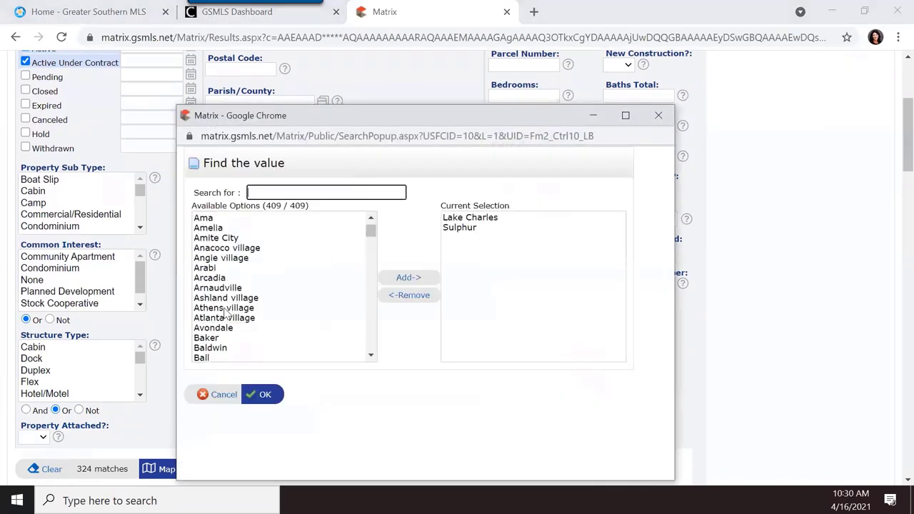
pyautogui.click(324, 191)
pyautogui.write('Cameron')
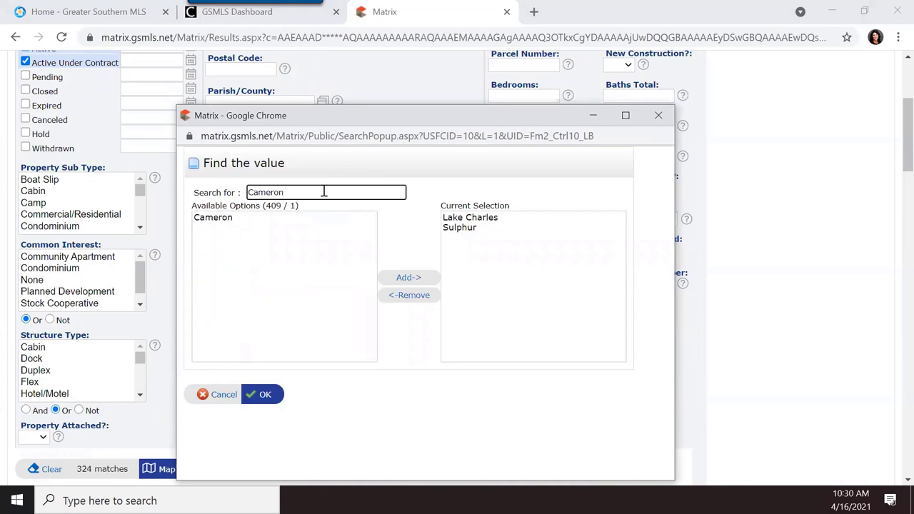
pyautogui.click(350, 217)
pyautogui.click(409, 277)
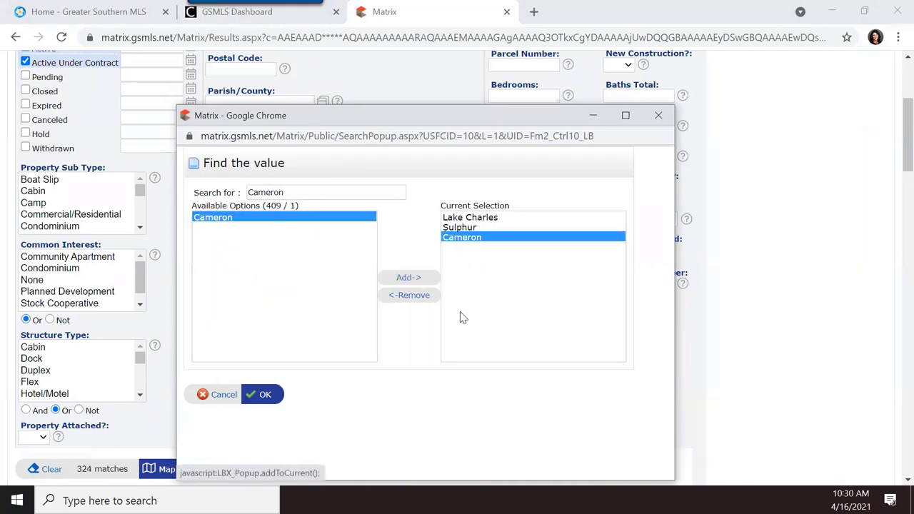
pyautogui.click(261, 394)
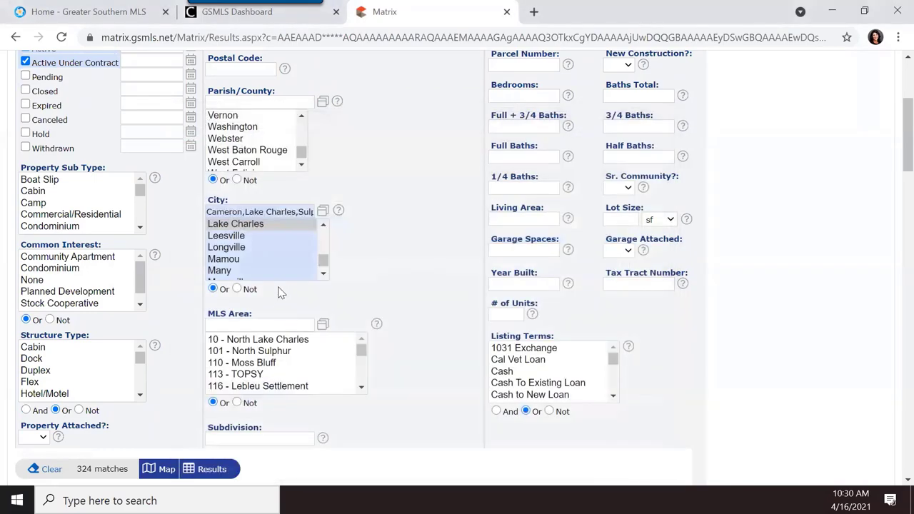
pyautogui.scroll(-3, 225, 266)
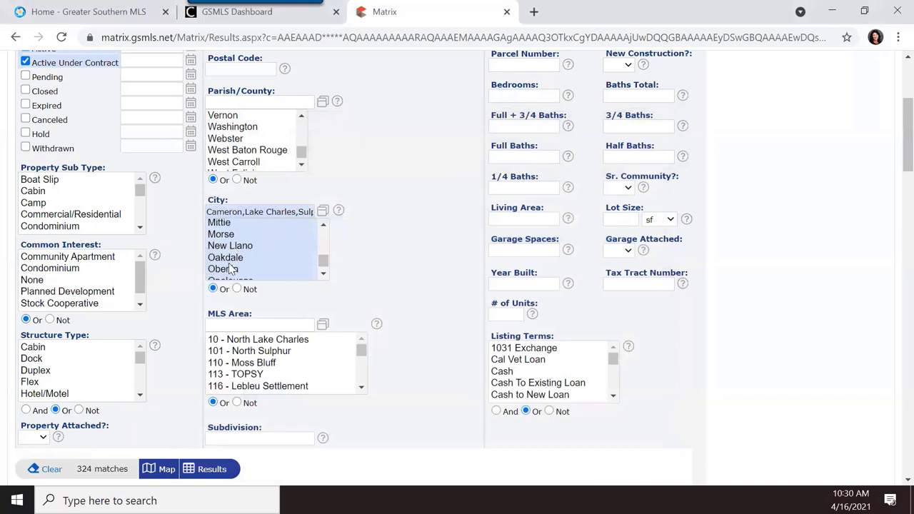
pyautogui.hotkey('ctrl', '-')
pyautogui.hotkey('ctrl', '-')
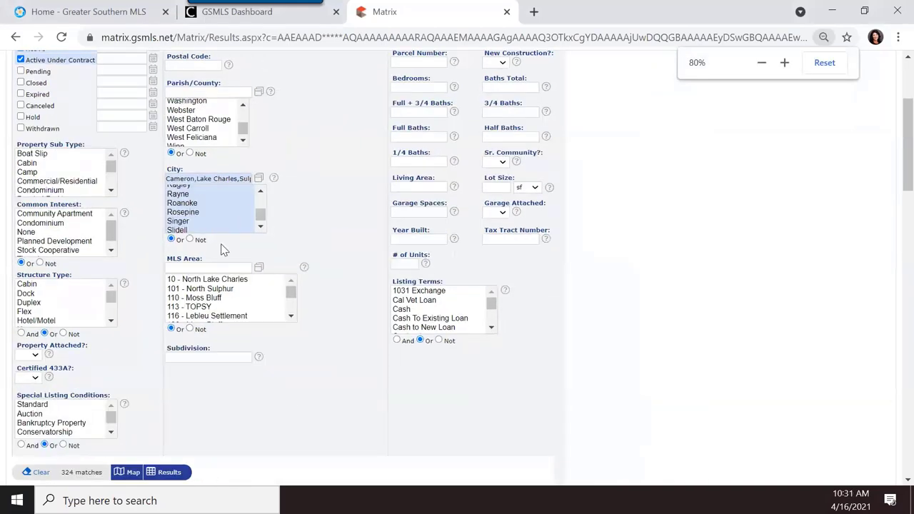
pyautogui.click(180, 294)
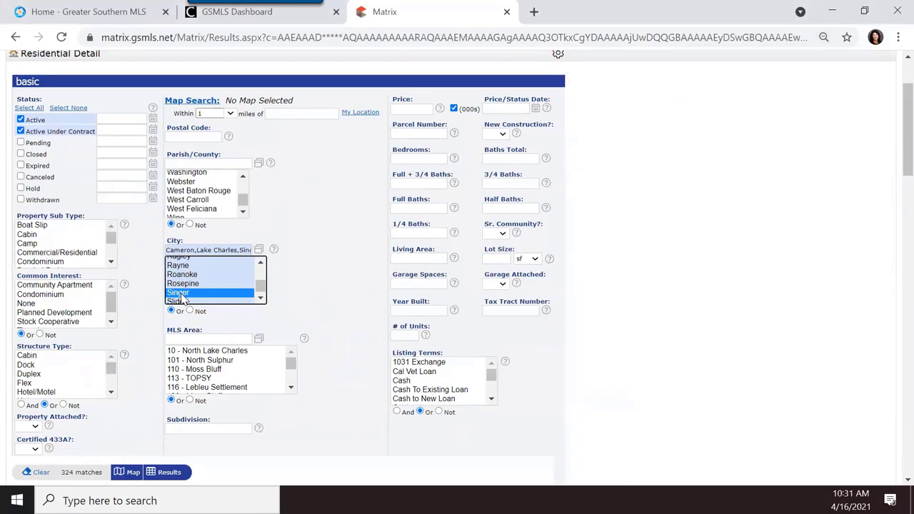
pyautogui.hotkey('ctrl', '+')
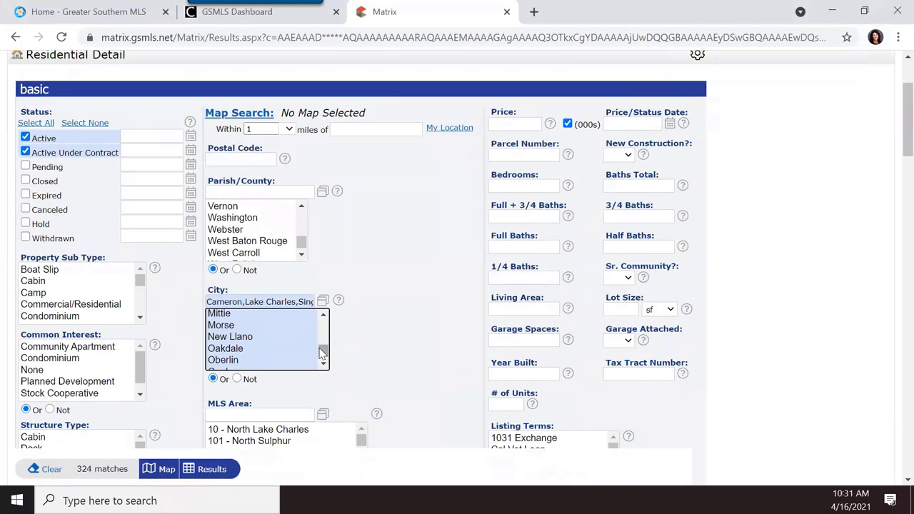
pyautogui.scroll(-1, 318, 350)
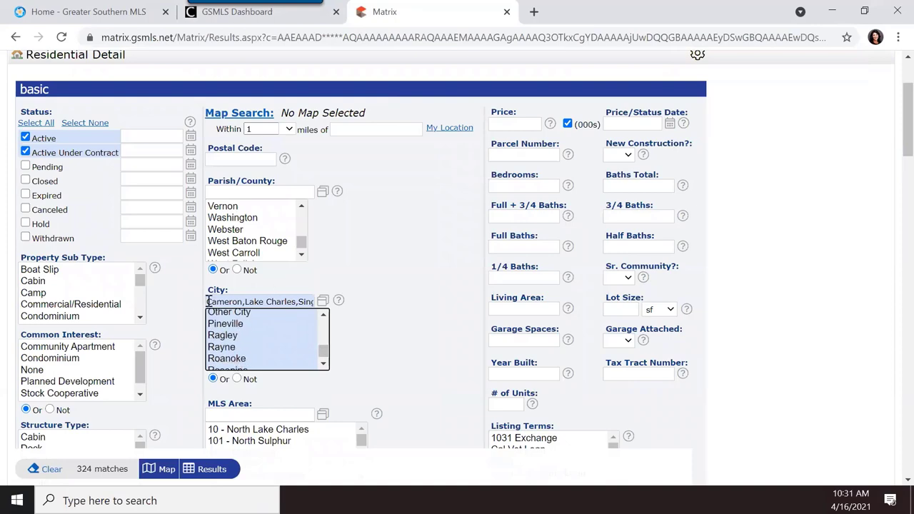
pyautogui.moveTo(207, 301); pyautogui.dragTo(363, 296)
pyautogui.press('BackSpace')
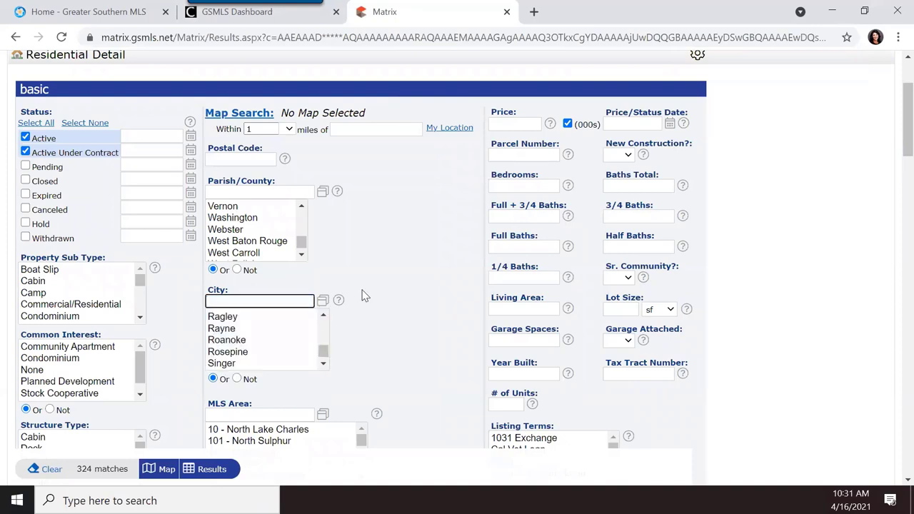
pyautogui.scroll(-3, 362, 295)
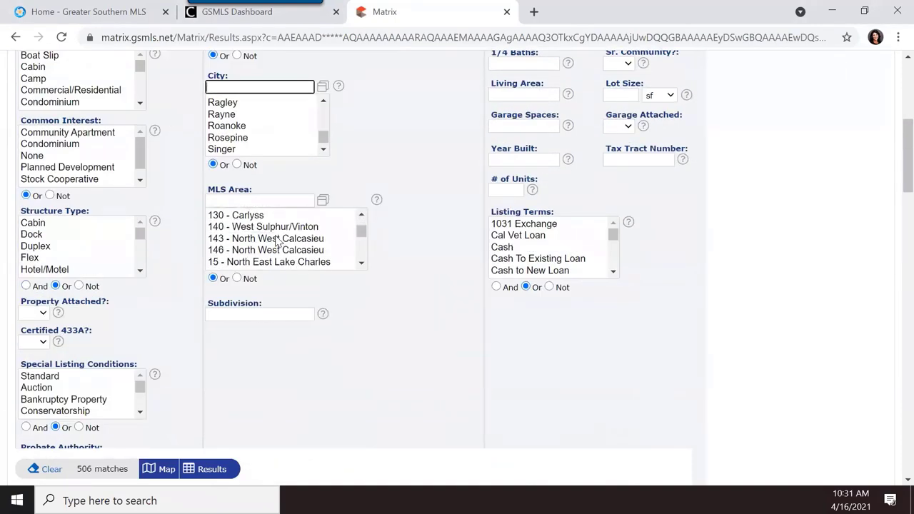
pyautogui.scroll(2, 277, 241)
pyautogui.scroll(-6, 277, 241)
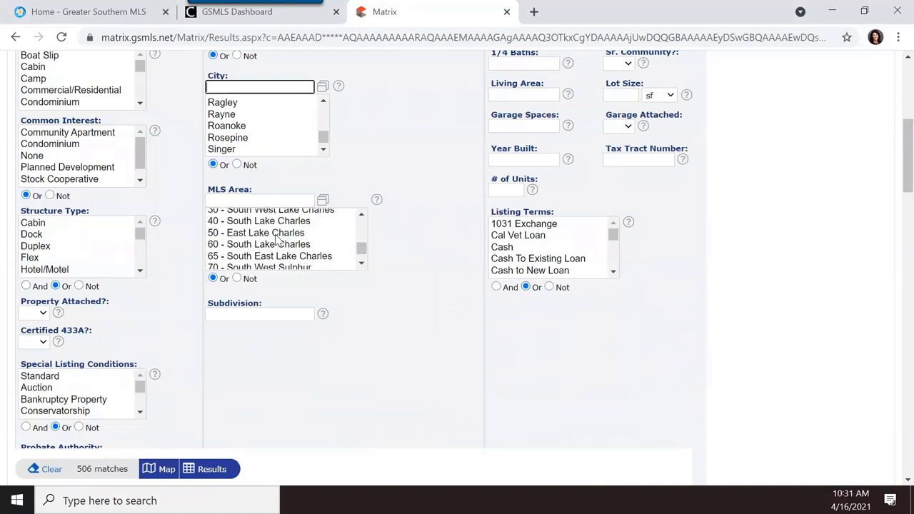
pyautogui.scroll(-3, 277, 241)
pyautogui.scroll(1, 343, 245)
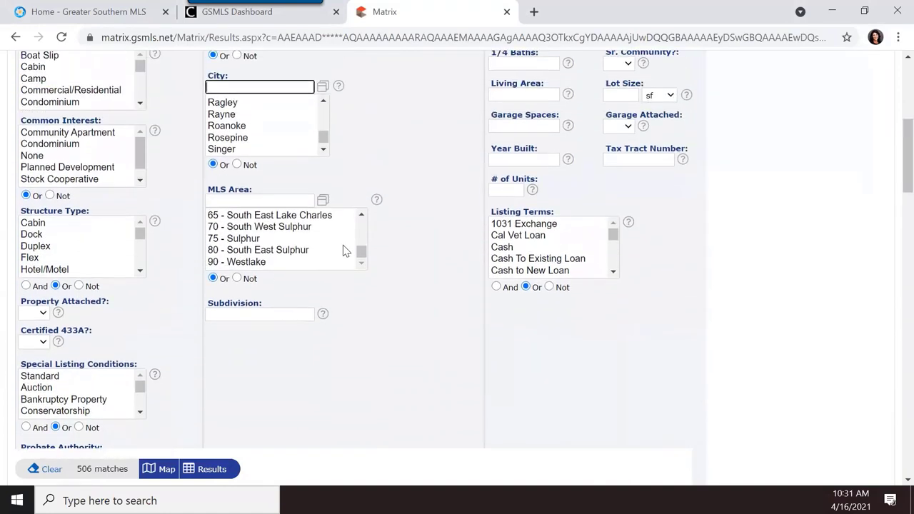
pyautogui.scroll(8, 285, 266)
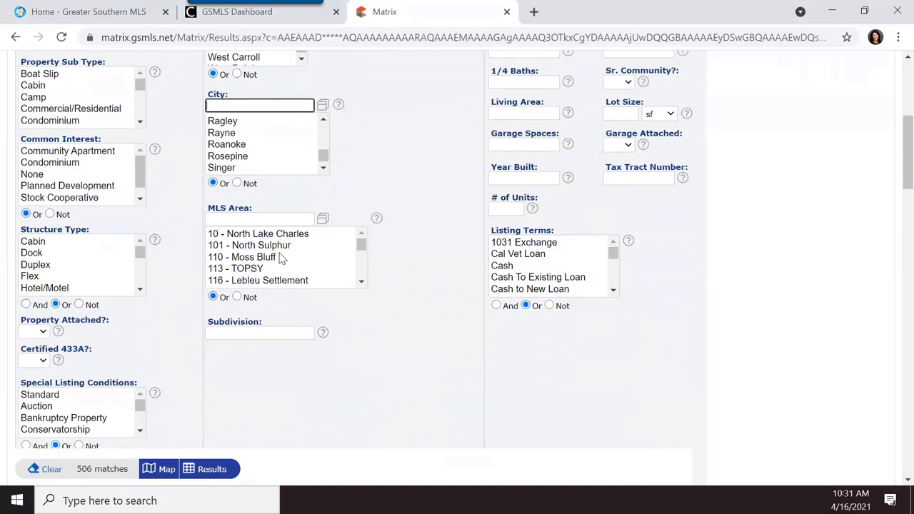
pyautogui.scroll(-2, 239, 301)
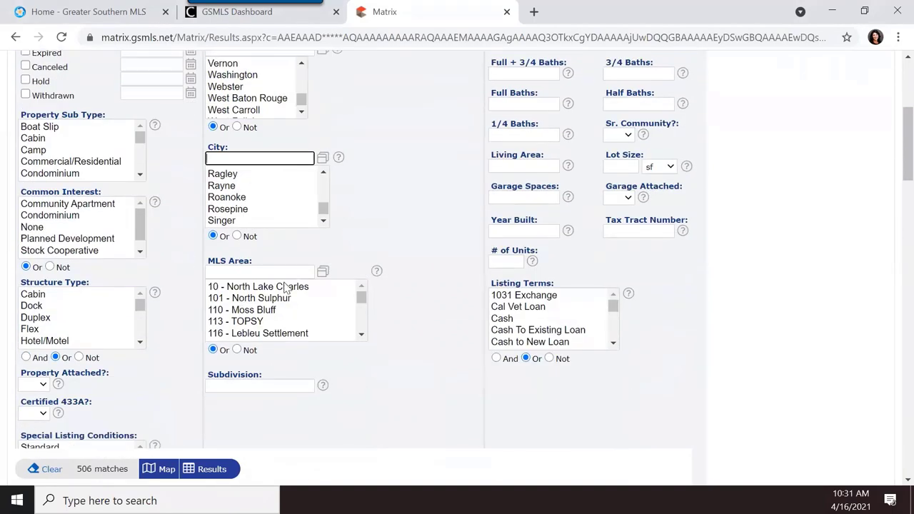
pyautogui.scroll(1, 287, 289)
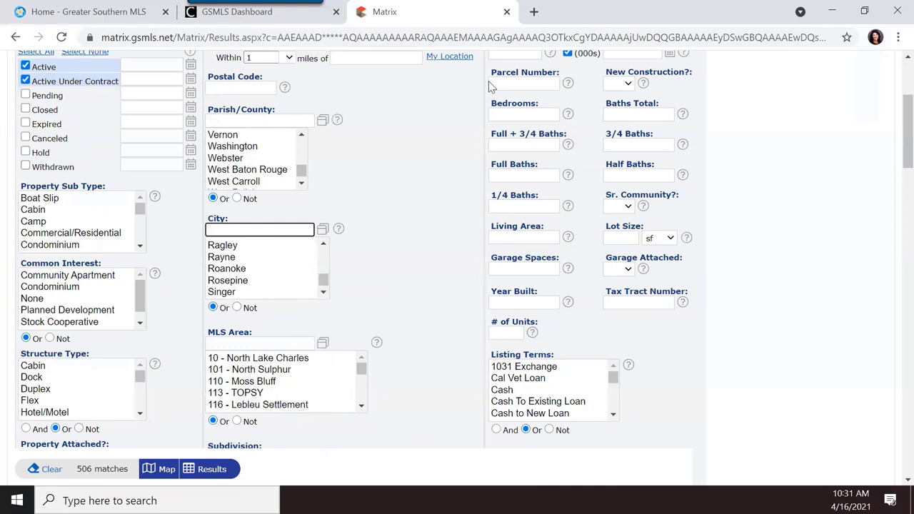
pyautogui.scroll(-4, 298, 397)
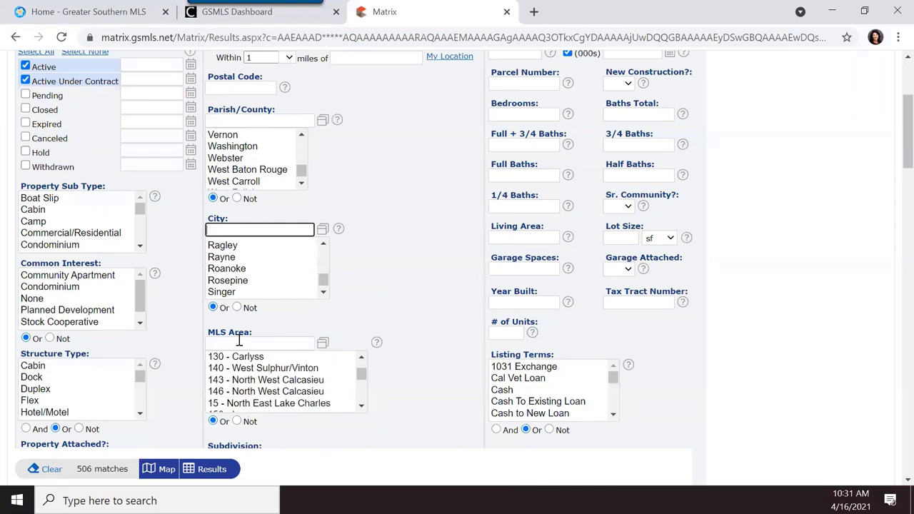
pyautogui.scroll(3, 286, 377)
pyautogui.scroll(-3, 422, 393)
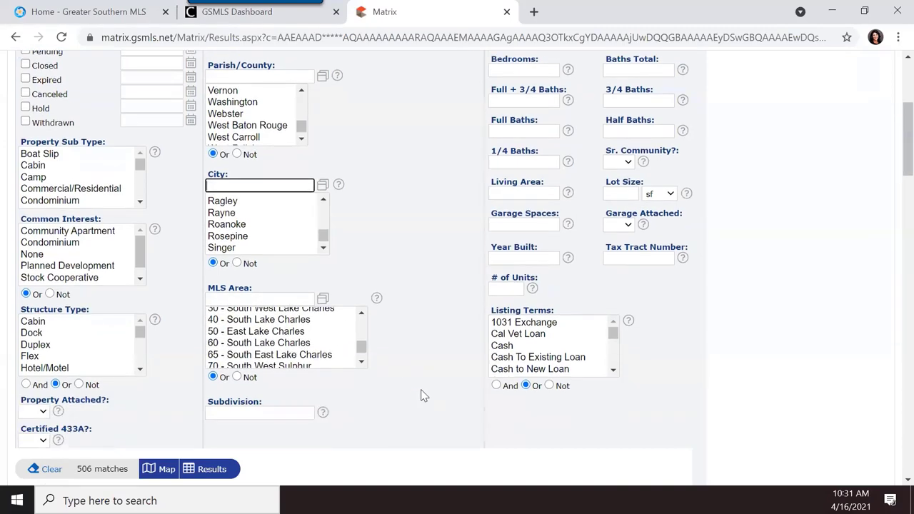
pyautogui.scroll(1, 309, 359)
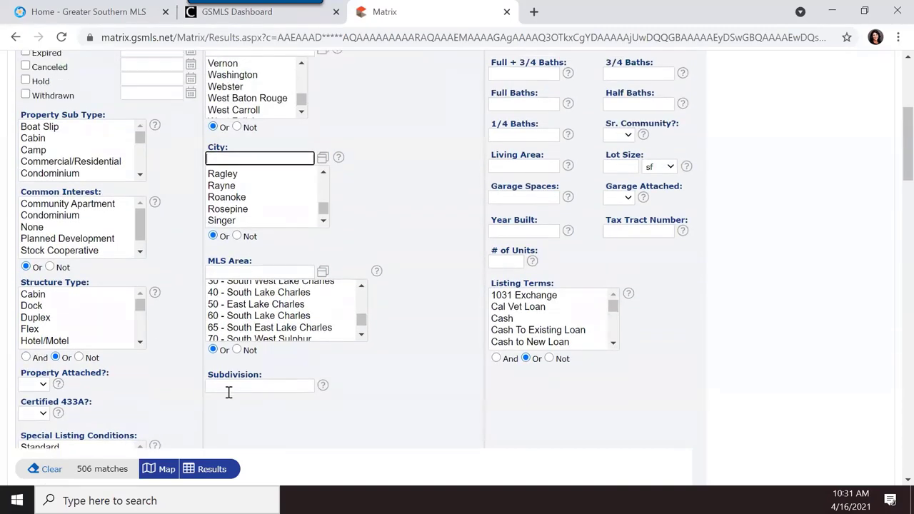
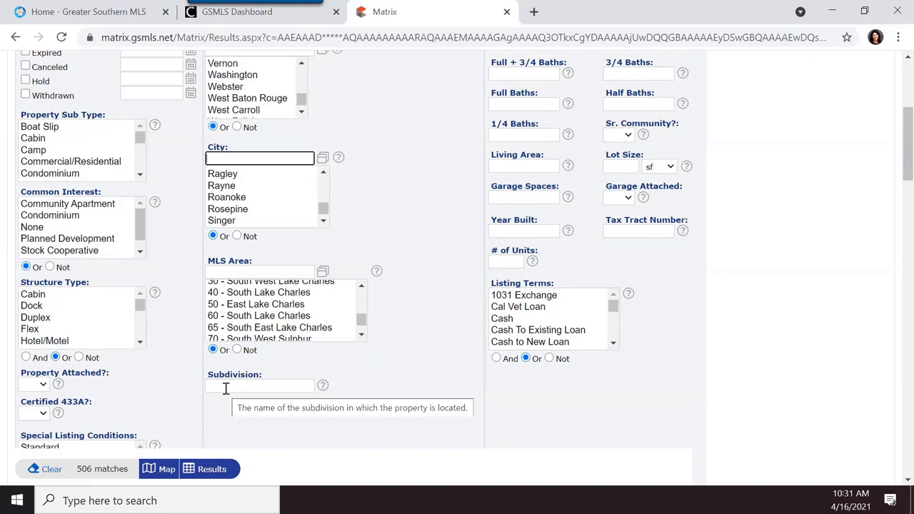
# - Clear all search criteria, then check only Active and Active Under Contract statuses (506 matches)
pyautogui.scroll(3, 682, 243)
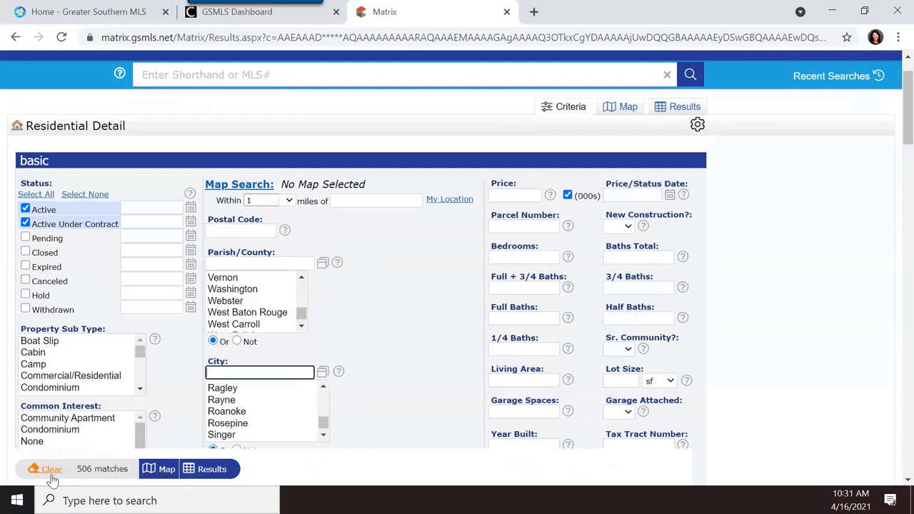
pyautogui.click(52, 475)
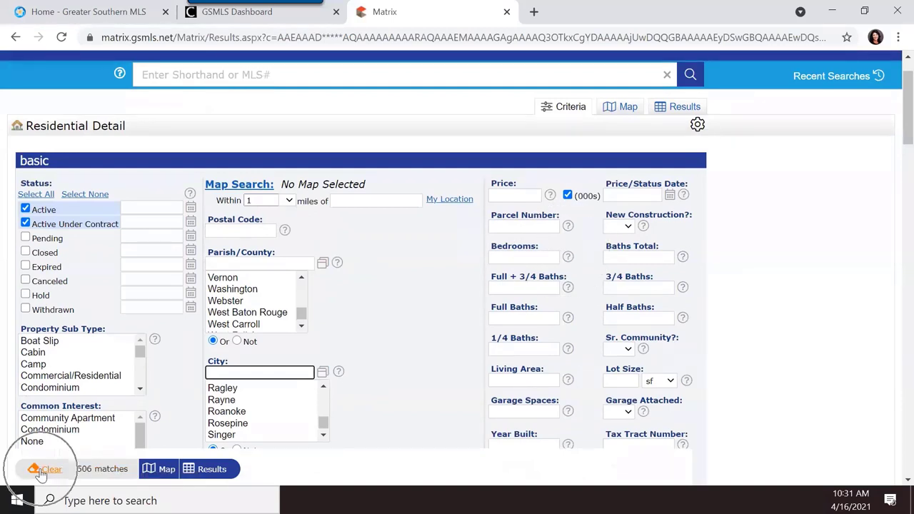
pyautogui.click(26, 208)
pyautogui.click(26, 222)
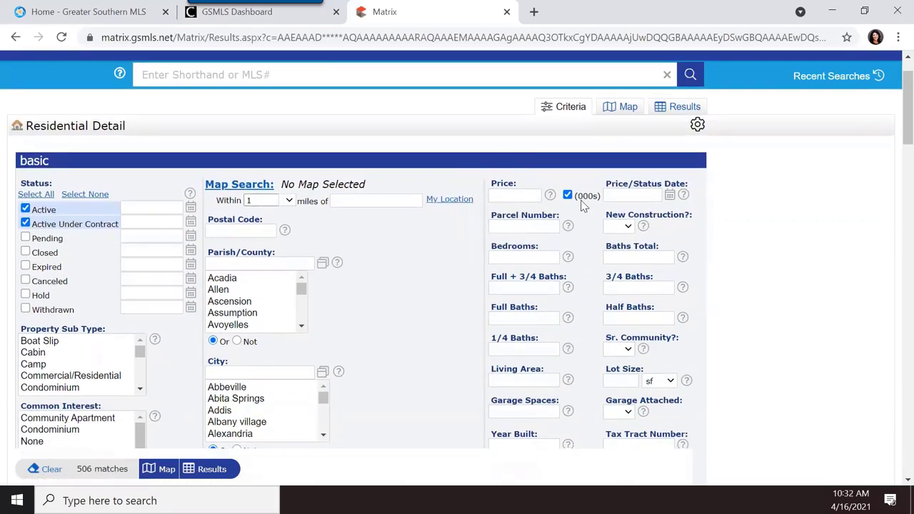
pyautogui.click(507, 196)
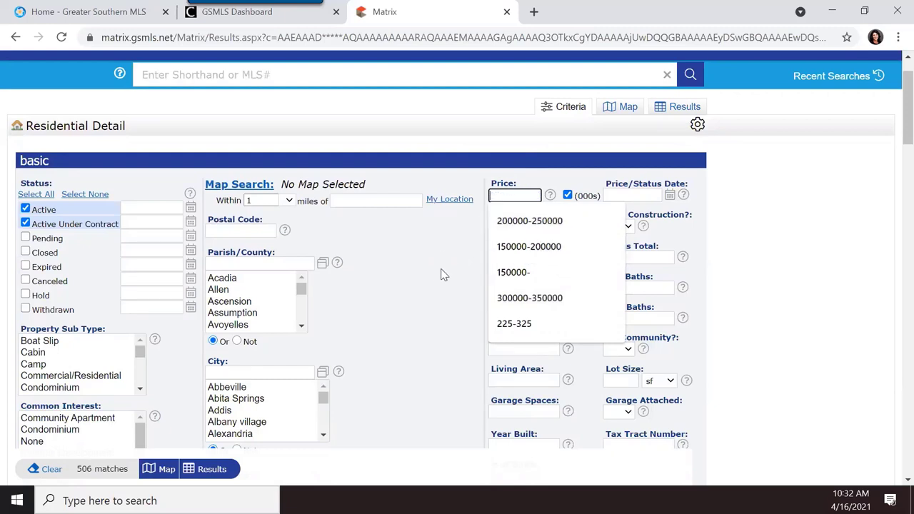
pyautogui.click(571, 202)
pyautogui.click(571, 205)
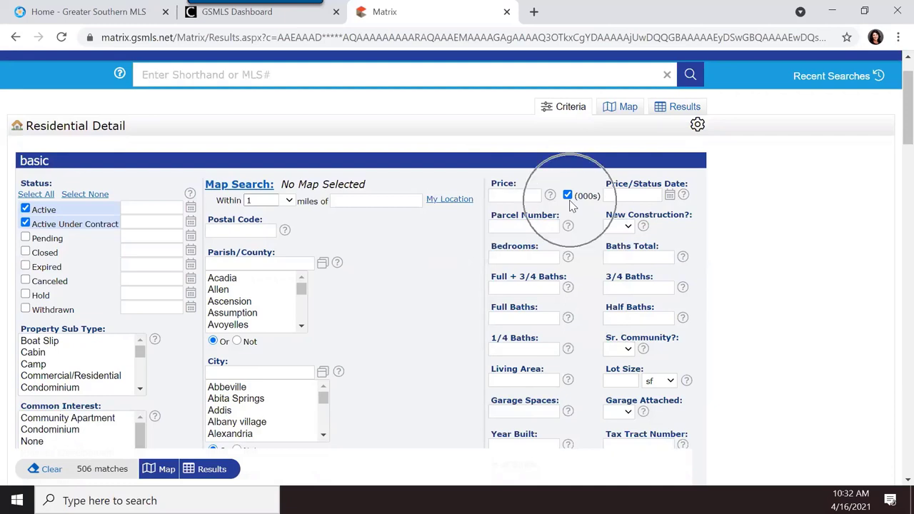
pyautogui.click(571, 205)
pyautogui.click(572, 205)
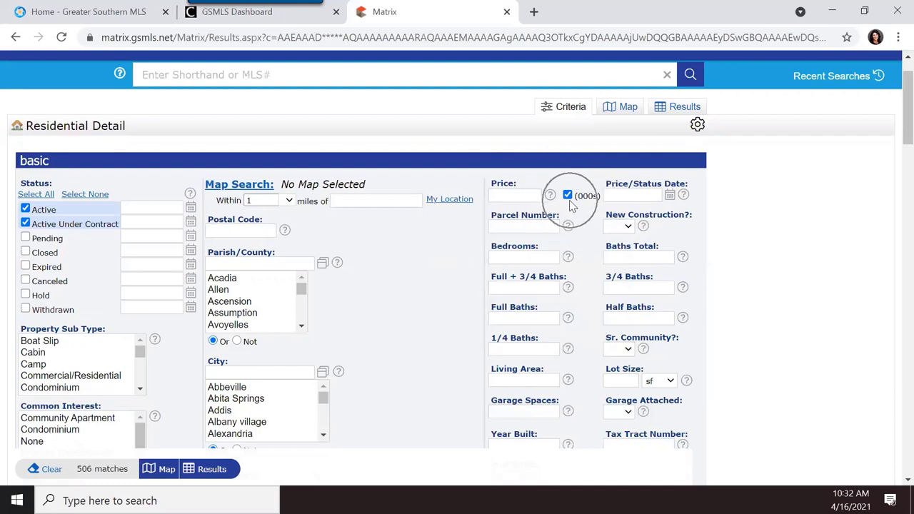
pyautogui.click(572, 205)
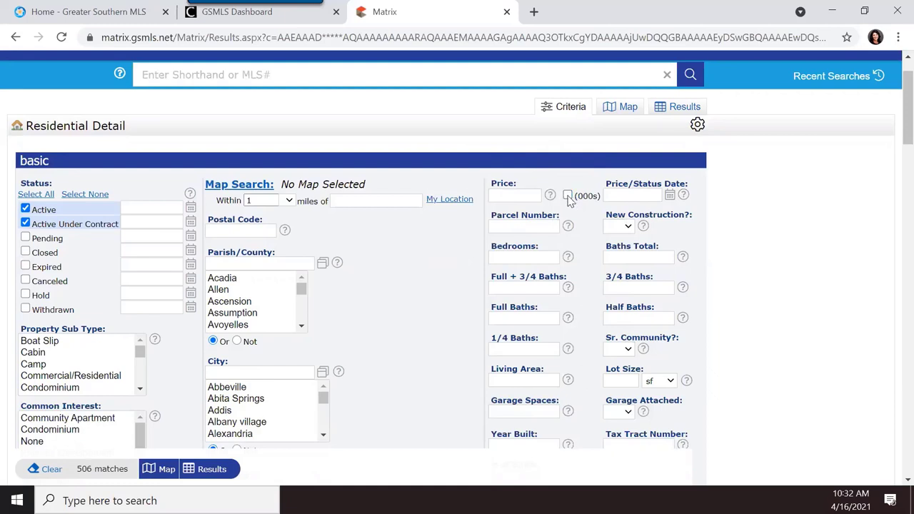
pyautogui.click(568, 196)
pyautogui.click(568, 197)
pyautogui.click(569, 196)
pyautogui.click(516, 200)
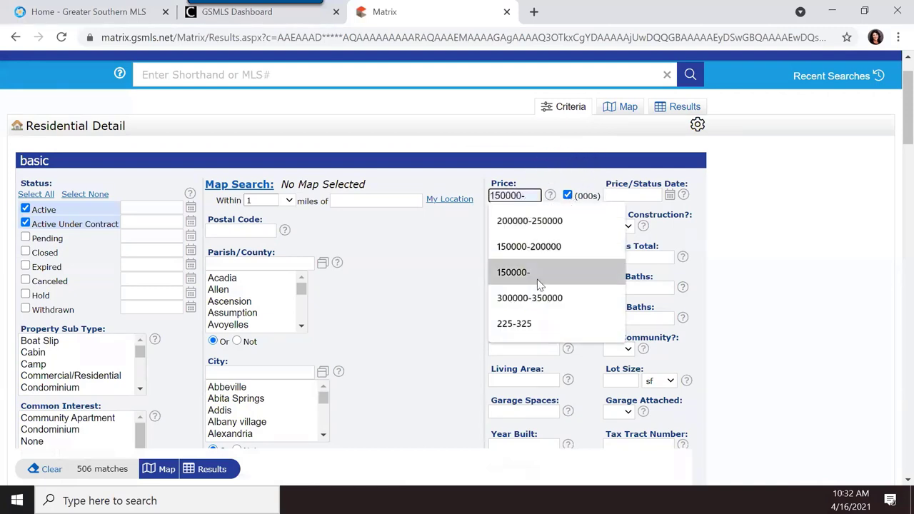
pyautogui.click(532, 330)
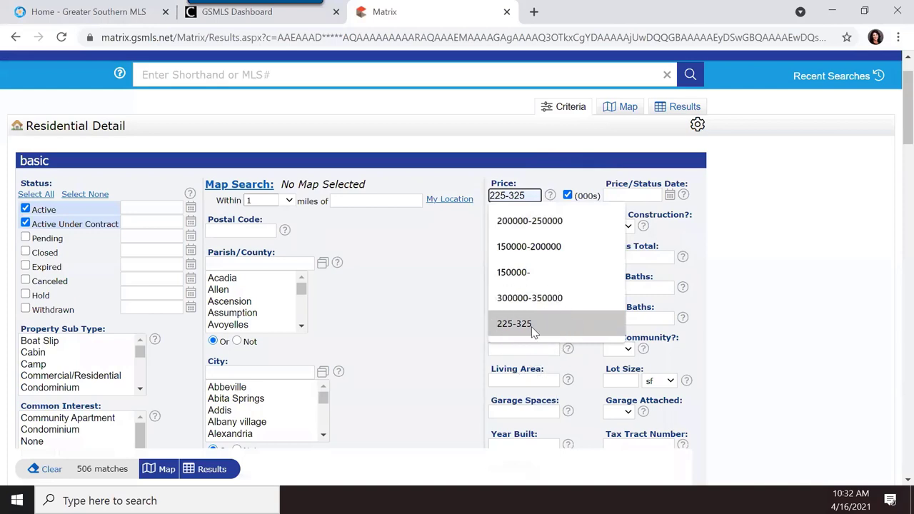
pyautogui.click(532, 330)
pyautogui.click(552, 305)
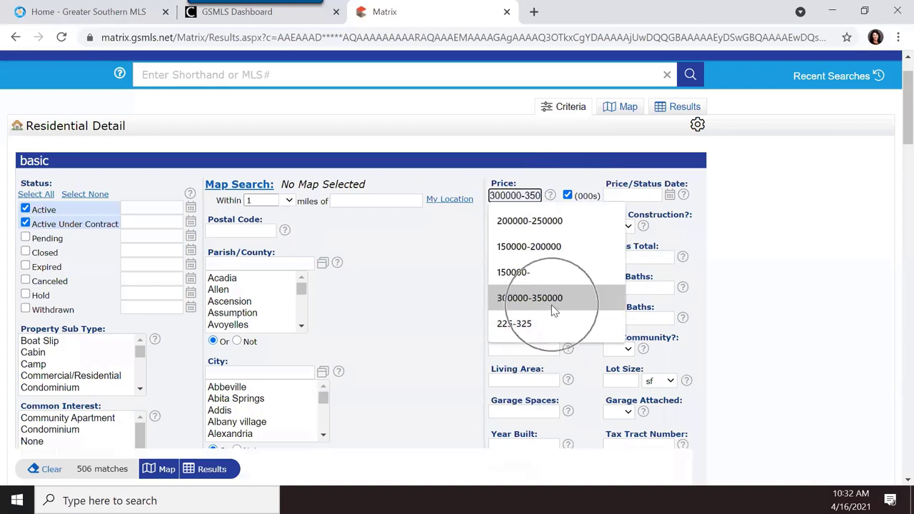
pyautogui.click(527, 326)
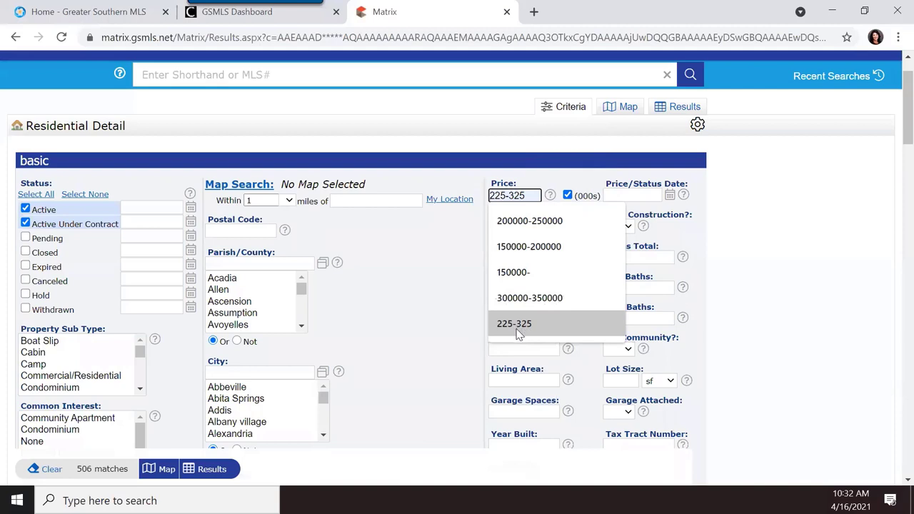
pyautogui.click(516, 332)
pyautogui.click(515, 332)
pyautogui.click(515, 332)
pyautogui.click(514, 330)
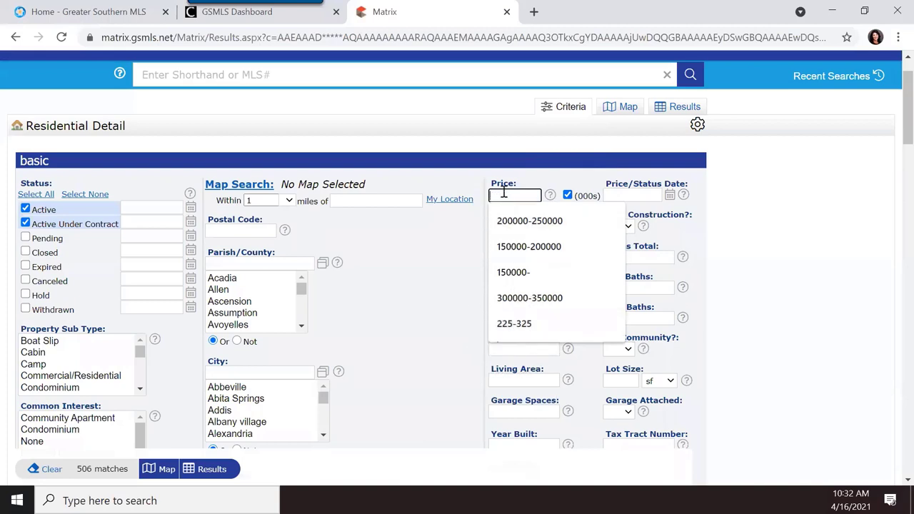
pyautogui.click(464, 273)
pyautogui.click(525, 200)
# - Enter 200 in the Price field (in thousands) and refresh the match count
pyautogui.write('2000')
pyautogui.press('BackSpace')
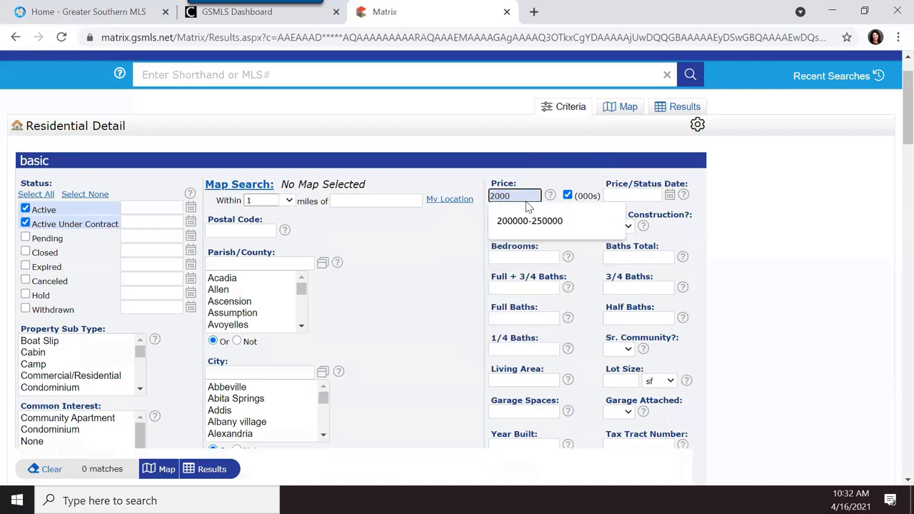
pyautogui.click(534, 159)
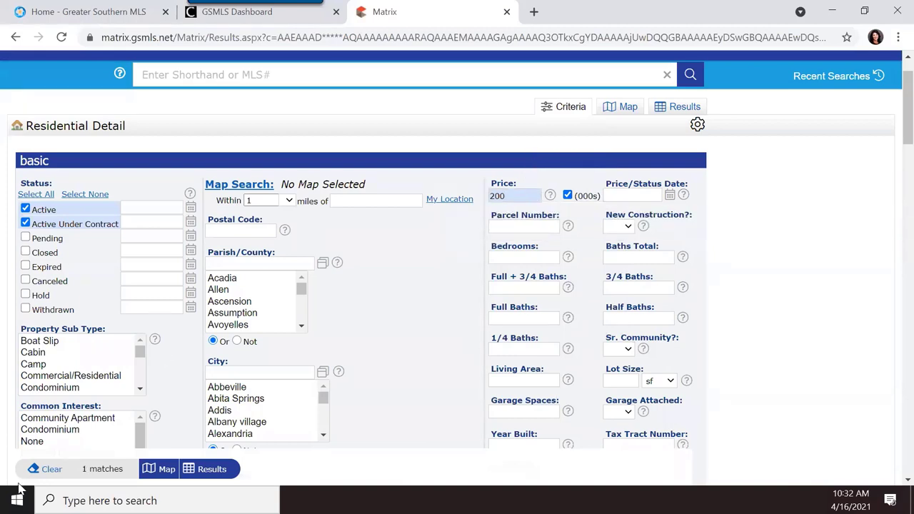
pyautogui.click(100, 475)
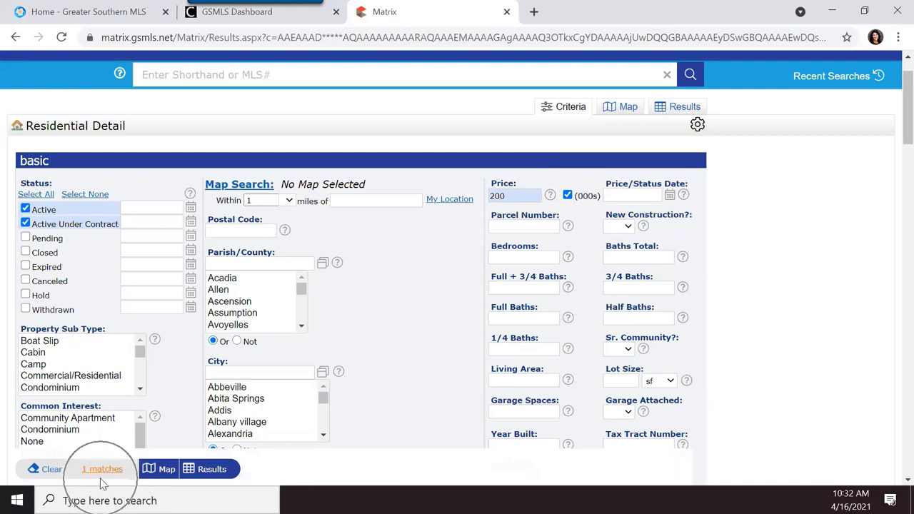
pyautogui.click(98, 475)
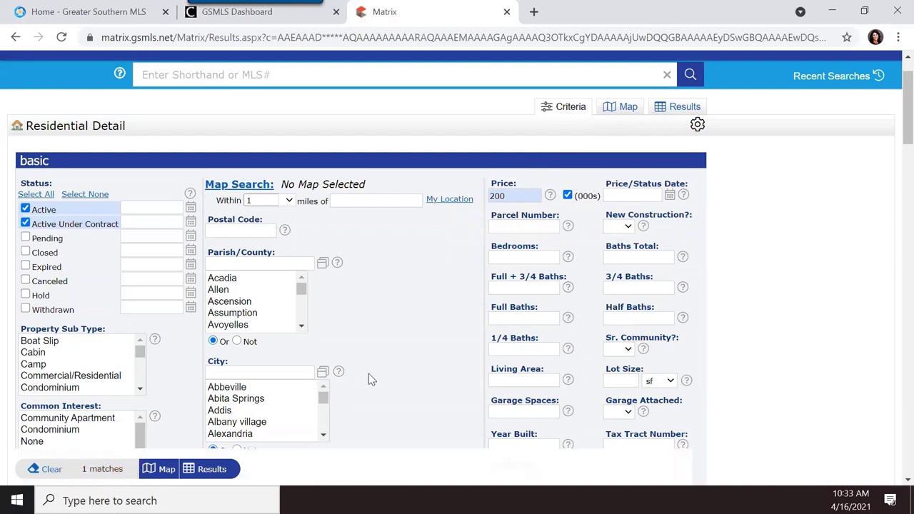
pyautogui.click(505, 199)
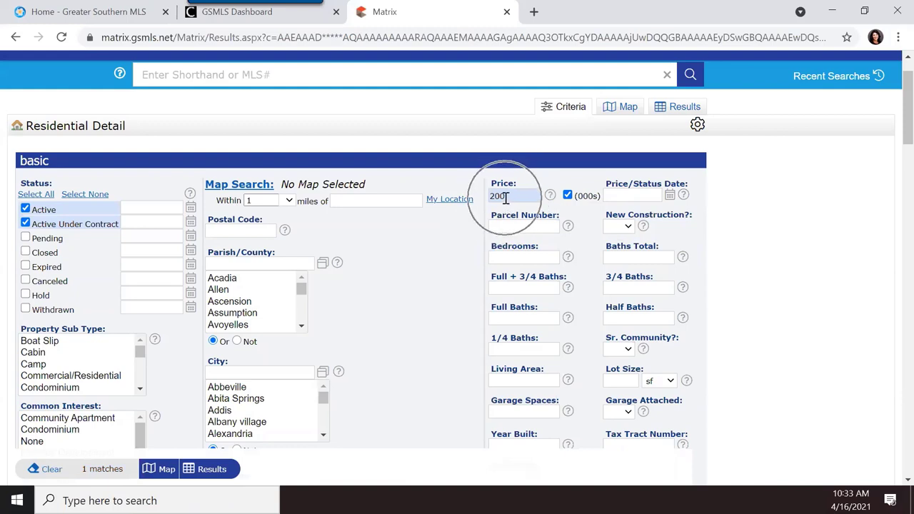
pyautogui.click(102, 469)
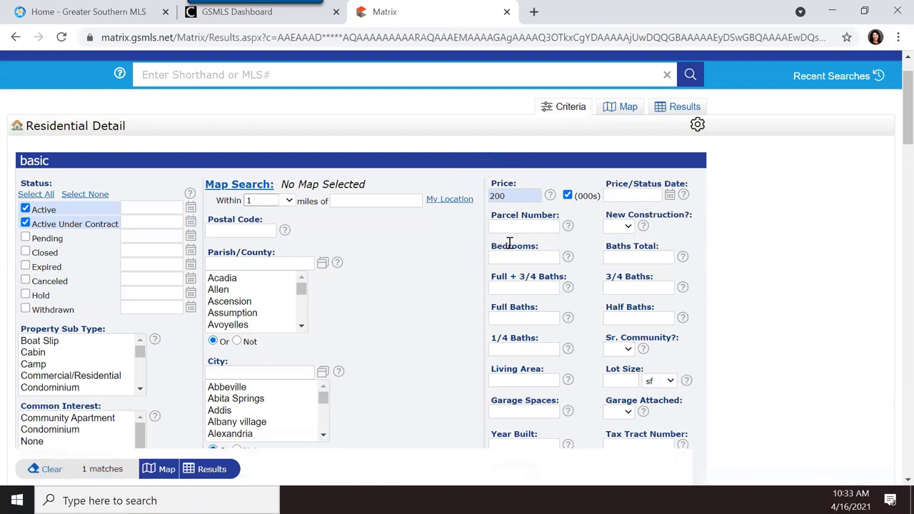
# - Try dash and plus variants after 200 in Price, refreshing the match count
pyautogui.click(514, 197)
pyautogui.write('200-')
pyautogui.press('BackSpace')
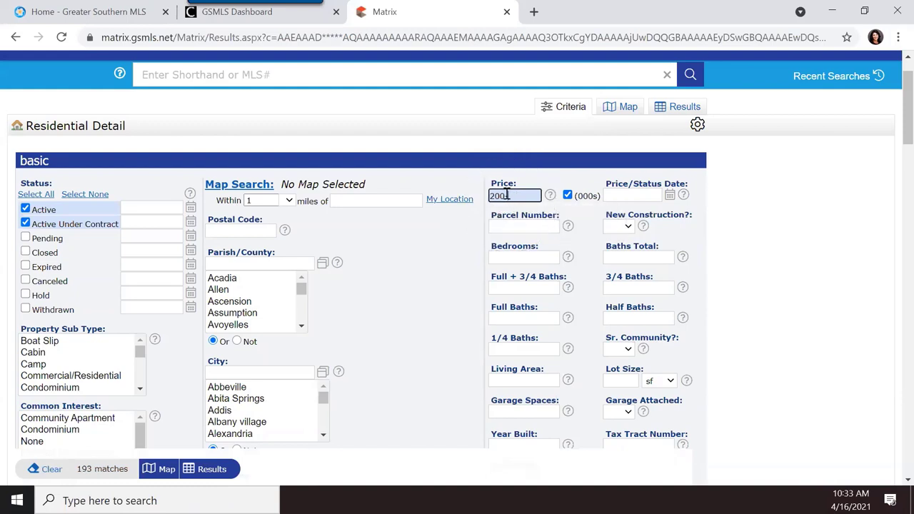
pyautogui.click(508, 196)
pyautogui.write('-')
pyautogui.click(103, 473)
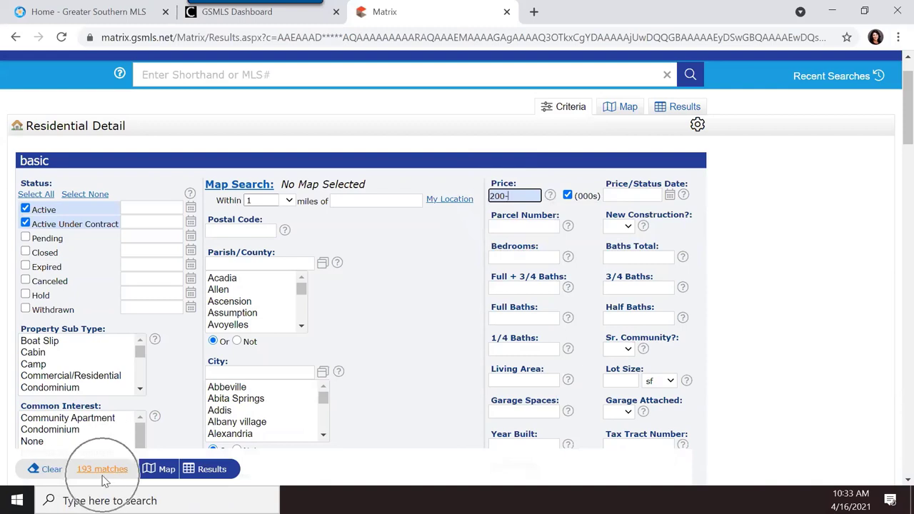
pyautogui.click(511, 196)
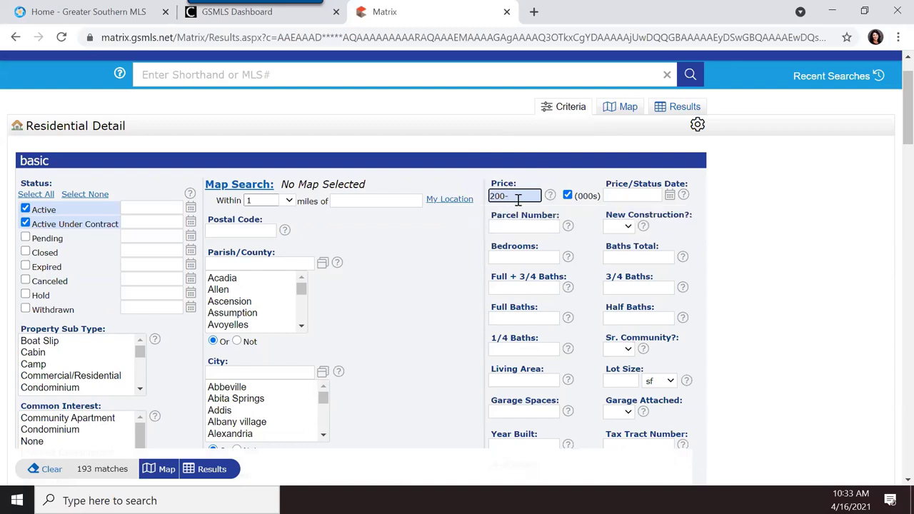
pyautogui.press('BackSpace')
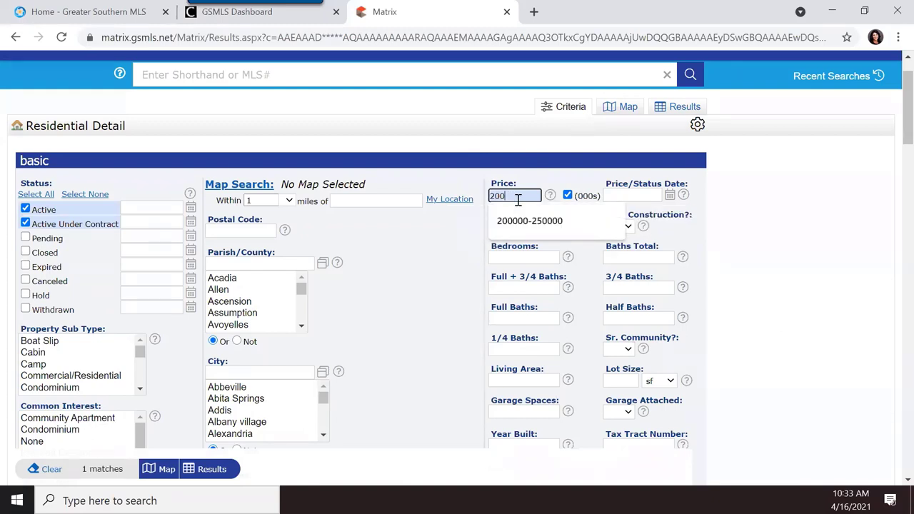
pyautogui.write('+')
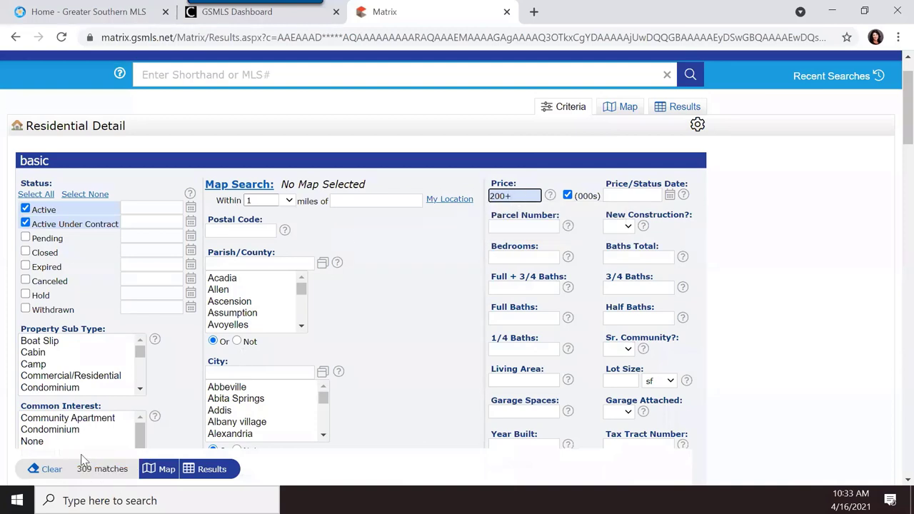
pyautogui.click(100, 468)
# - Finish the Price entry as 200-275 and refresh to 163 matches
pyautogui.click(510, 205)
pyautogui.click(511, 201)
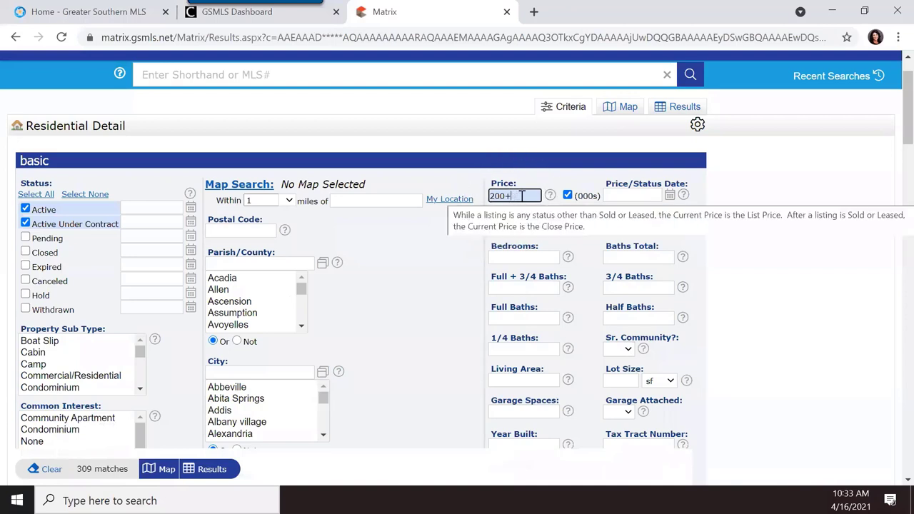
pyautogui.press('BackSpace')
pyautogui.write('-275')
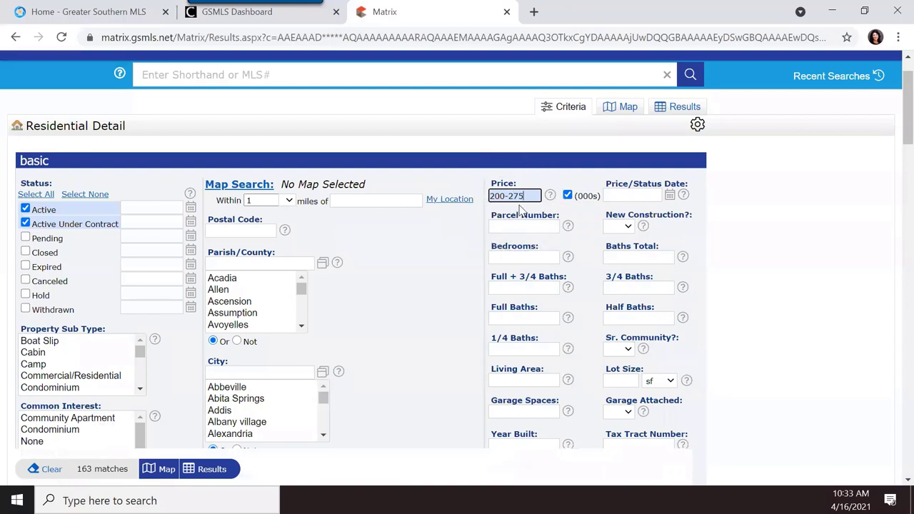
pyautogui.click(102, 469)
pyautogui.click(102, 470)
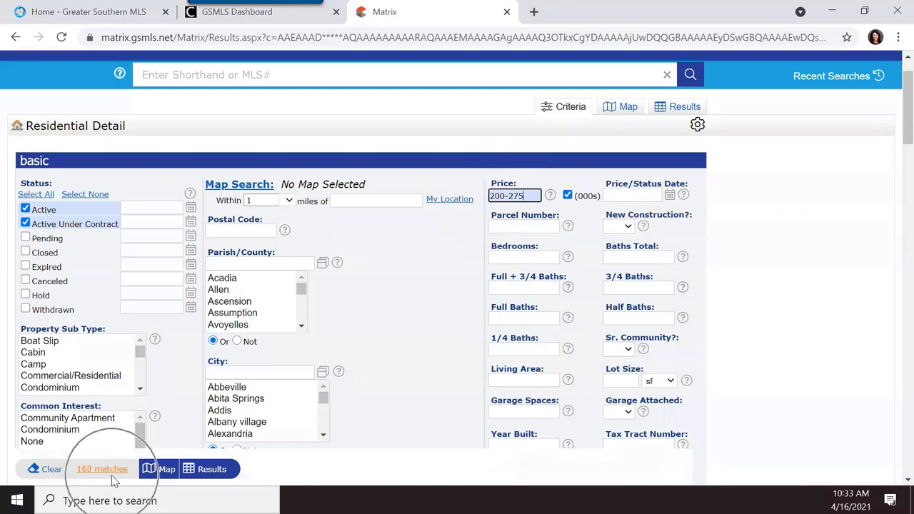
pyautogui.click(518, 204)
pyautogui.click(521, 205)
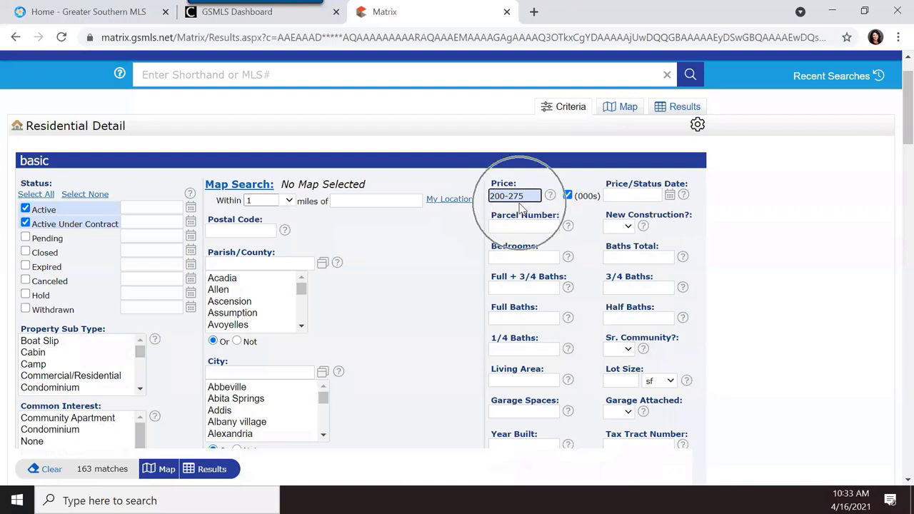
pyautogui.click(528, 195)
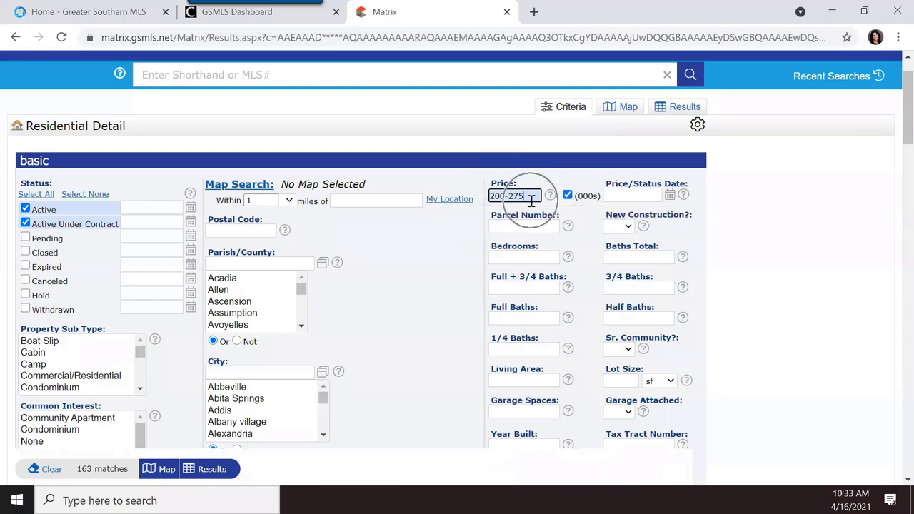
pyautogui.click(529, 197)
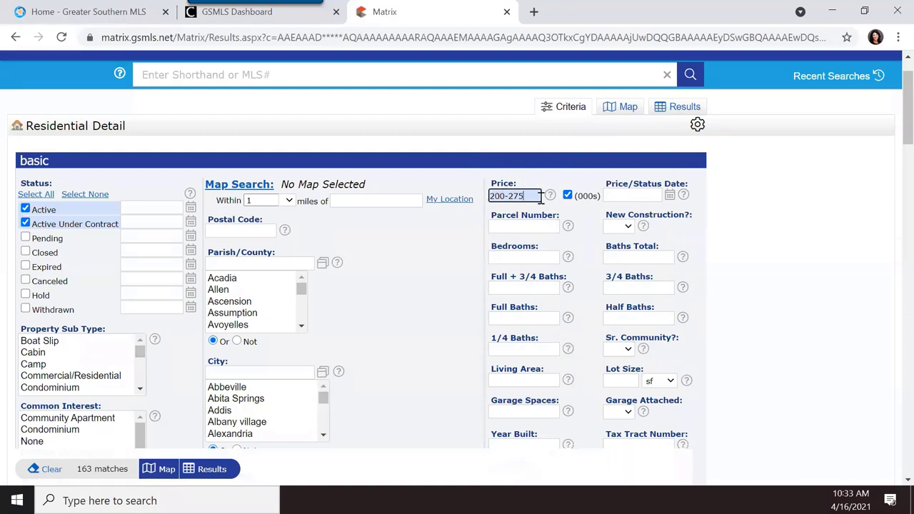
pyautogui.click(629, 228)
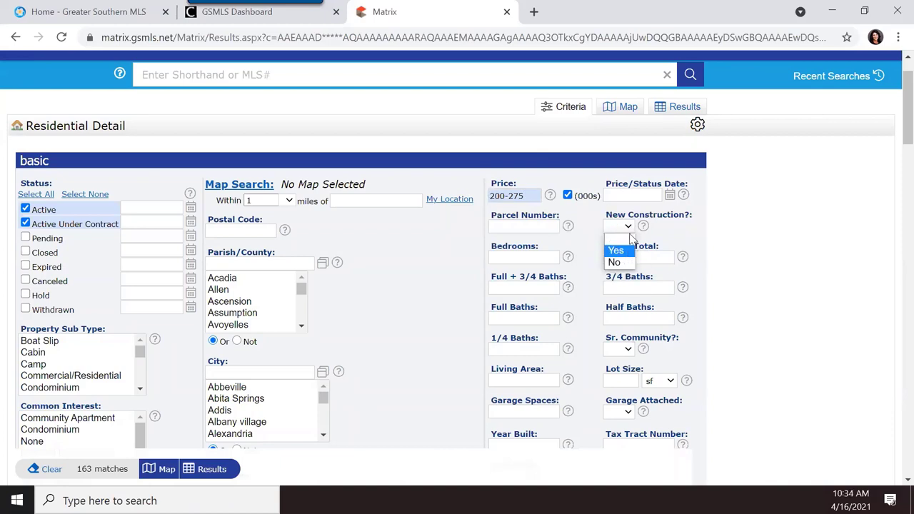
pyautogui.click(663, 232)
pyautogui.click(643, 226)
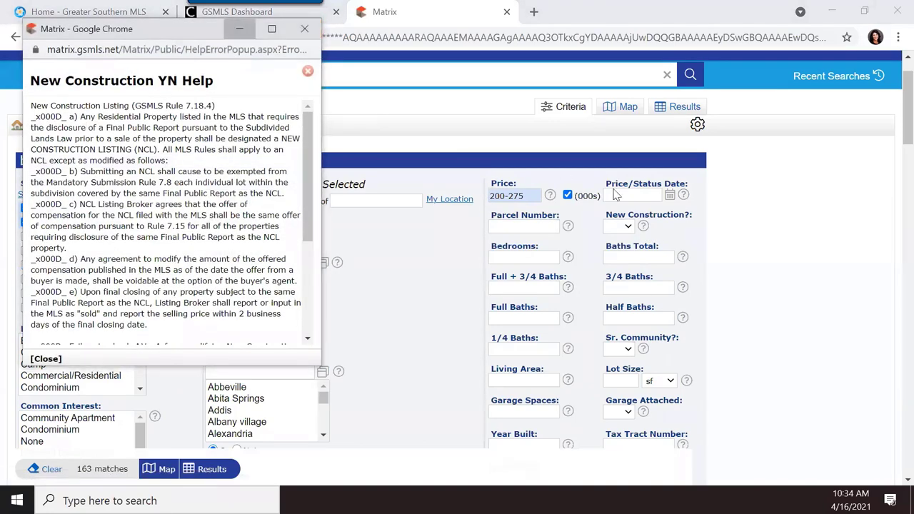
pyautogui.click(240, 28)
pyautogui.scroll(1, 654, 249)
pyautogui.scroll(-2, 614, 268)
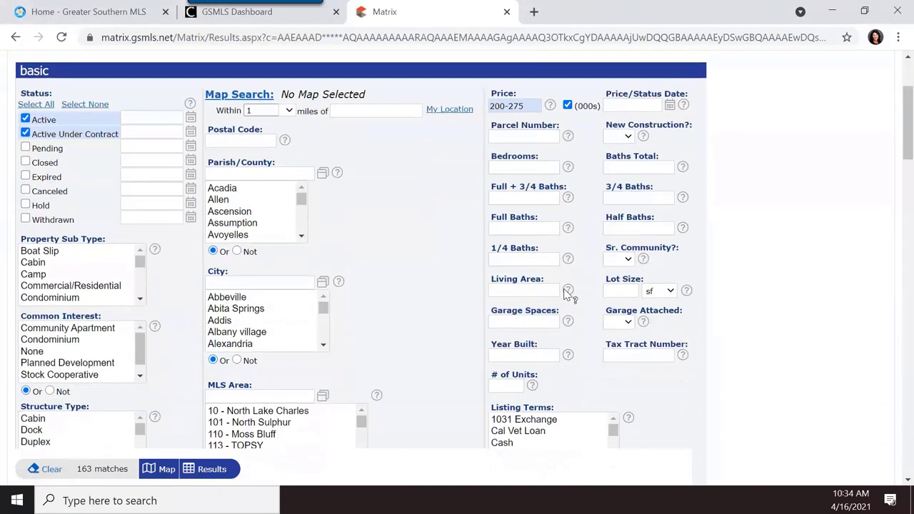
pyautogui.scroll(1, 566, 293)
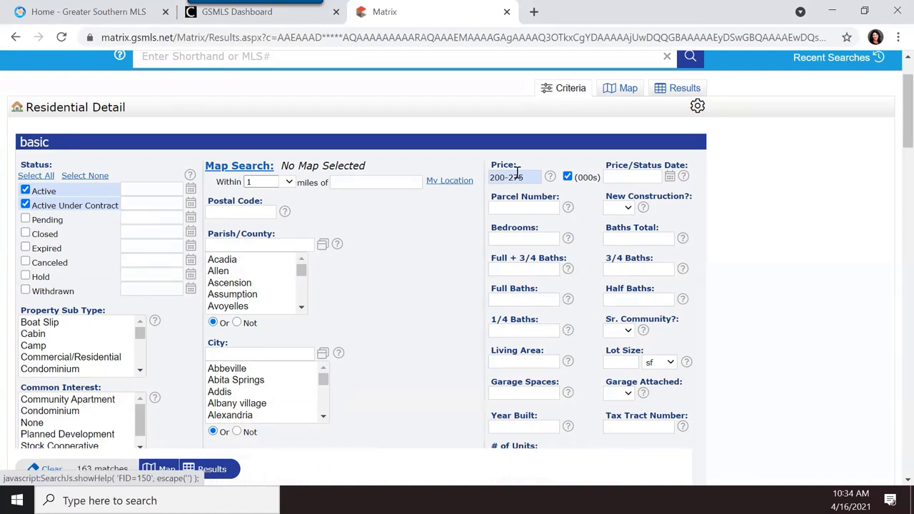
pyautogui.click(541, 216)
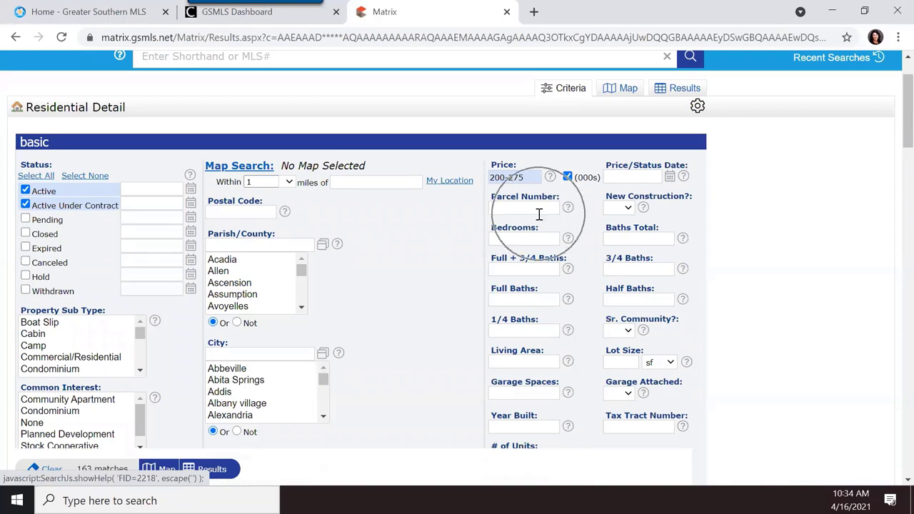
pyautogui.click(684, 176)
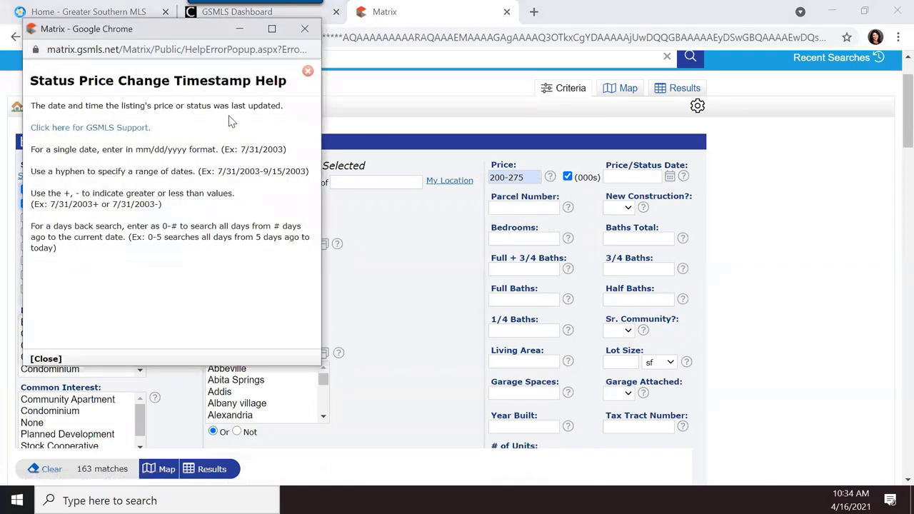
pyautogui.click(230, 120)
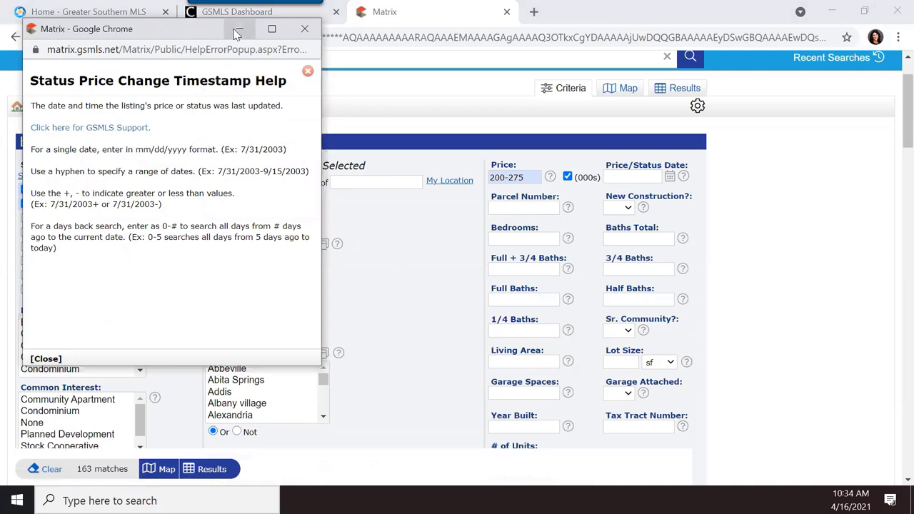
pyautogui.click(240, 28)
pyautogui.click(669, 176)
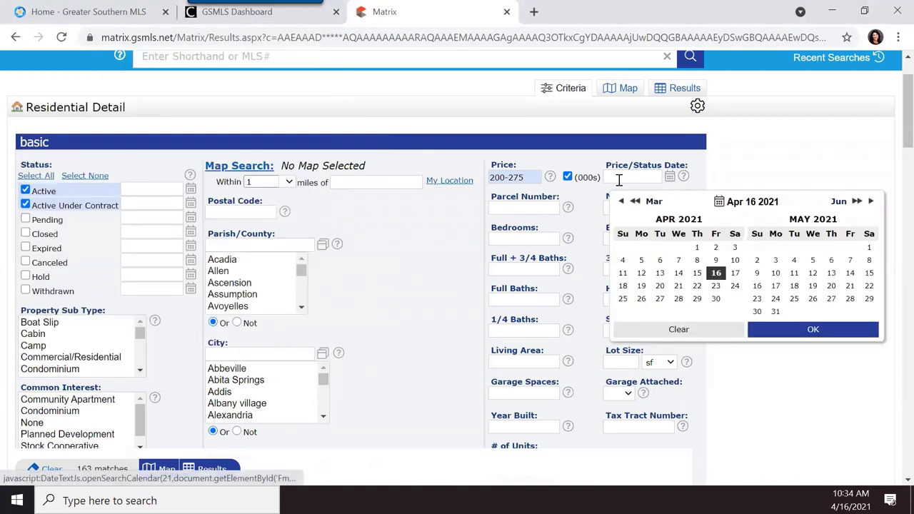
pyautogui.click(619, 178)
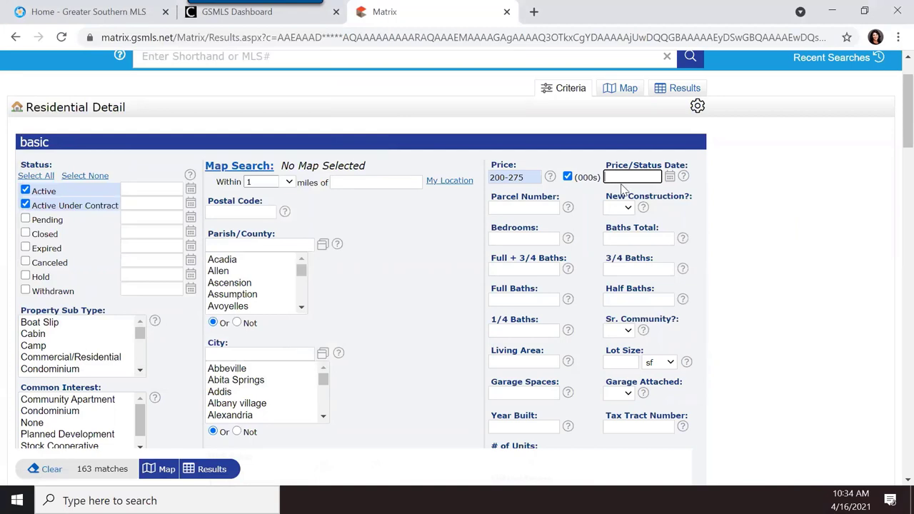
pyautogui.write('0-15')
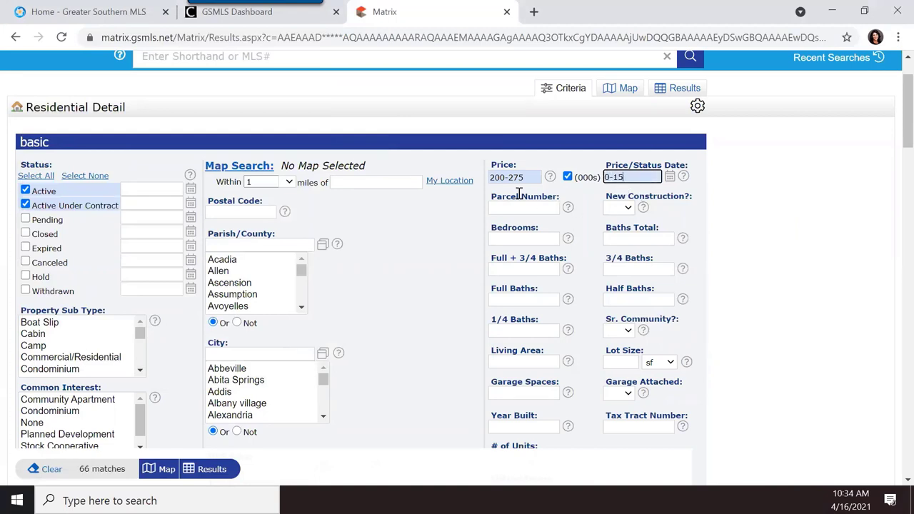
pyautogui.click(103, 469)
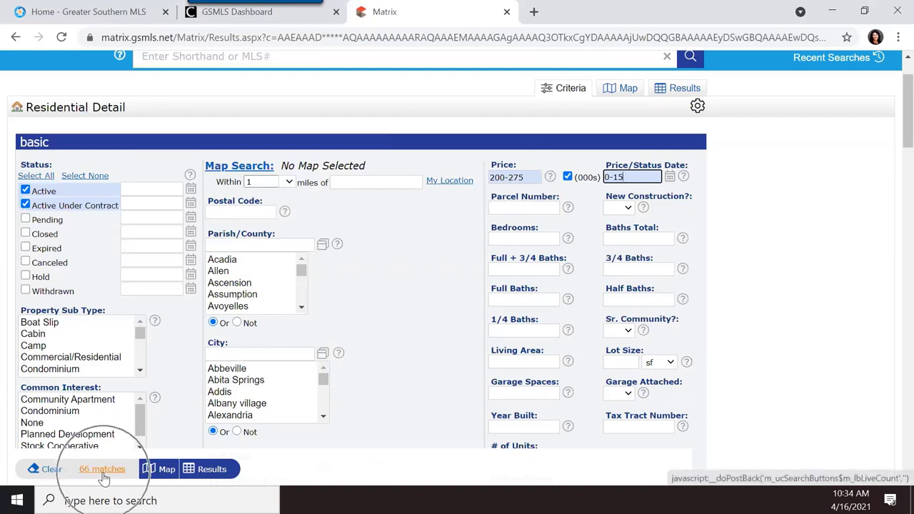
pyautogui.click(499, 187)
pyautogui.click(522, 179)
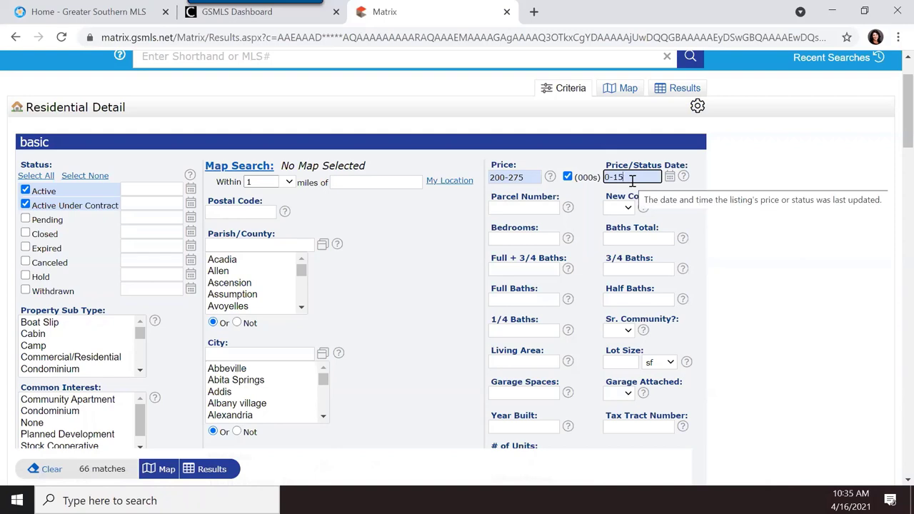
pyautogui.click(631, 181)
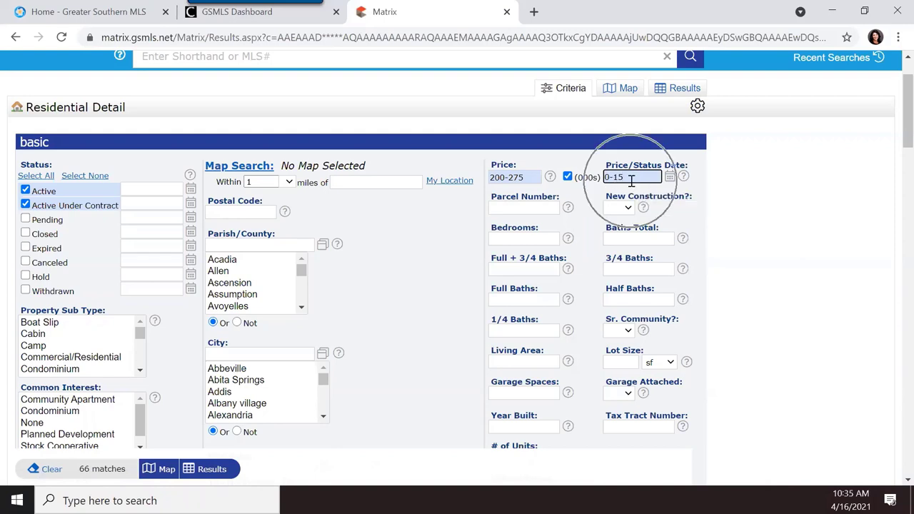
pyautogui.click(98, 475)
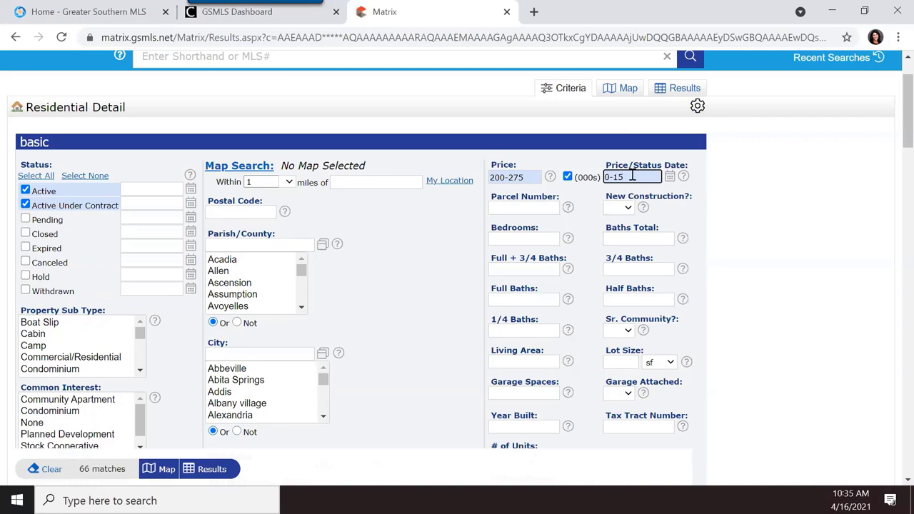
pyautogui.moveTo(633, 177); pyautogui.dragTo(600, 177)
pyautogui.press('BackSpace')
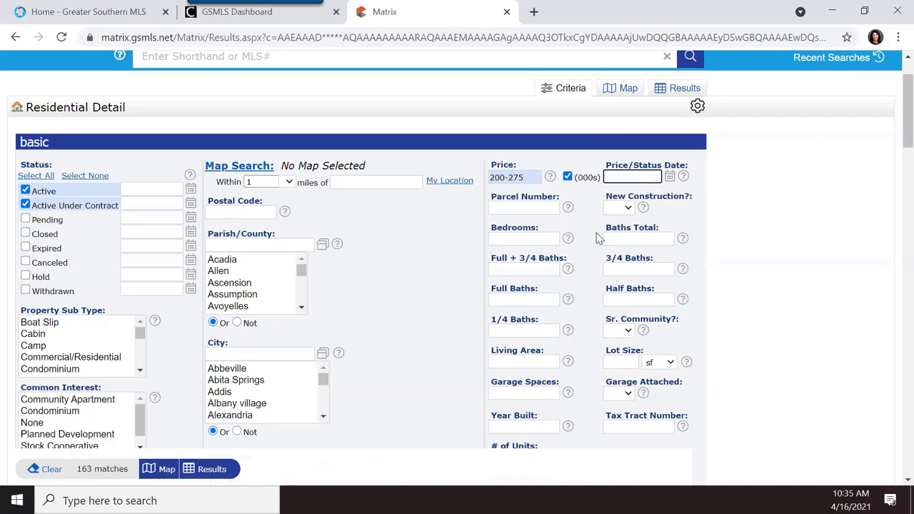
pyautogui.scroll(-1, 575, 254)
# - Enter 3 in Bedrooms, zoom the page to 110% and back, and apply it
pyautogui.scroll(1, 574, 251)
pyautogui.click(515, 239)
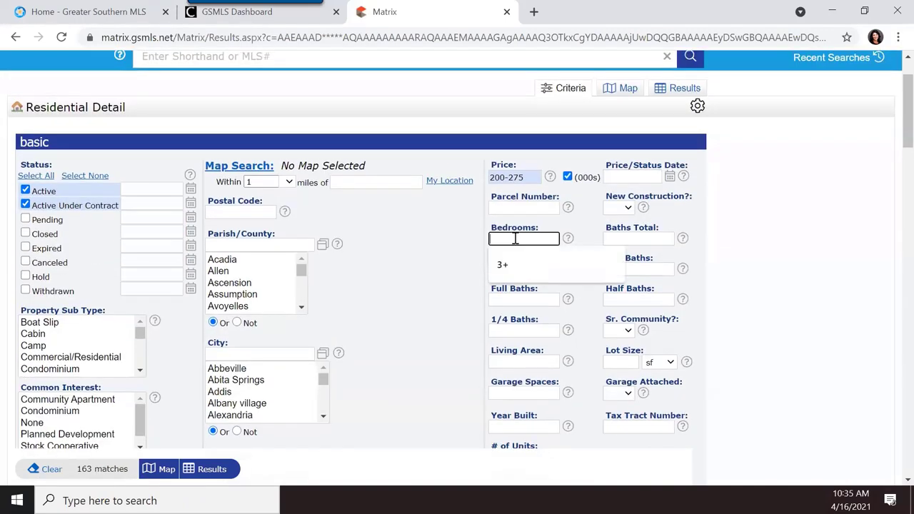
pyautogui.write('3')
pyautogui.click(431, 276)
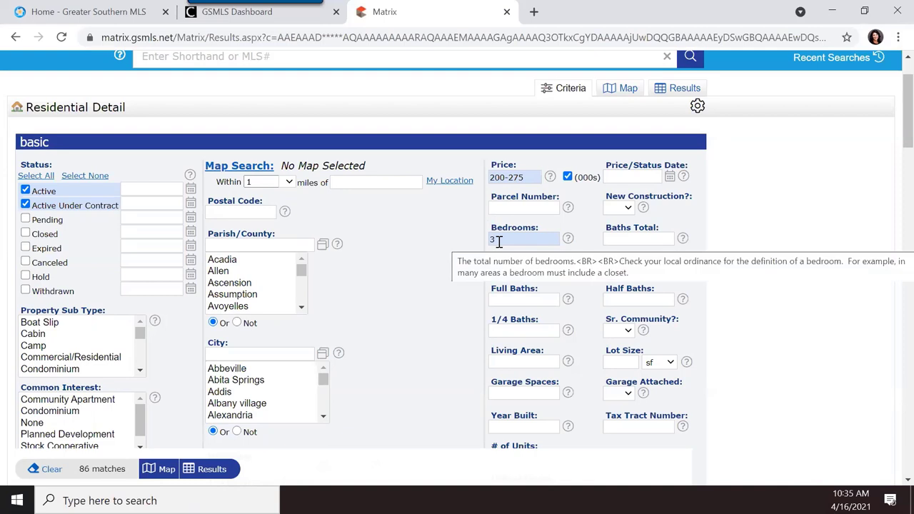
pyautogui.click(499, 240)
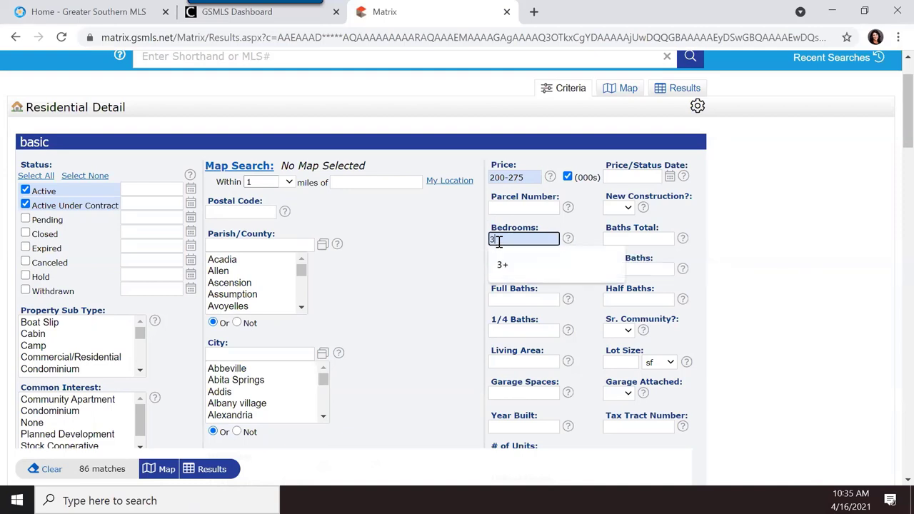
pyautogui.hotkey('ctrl', '+')
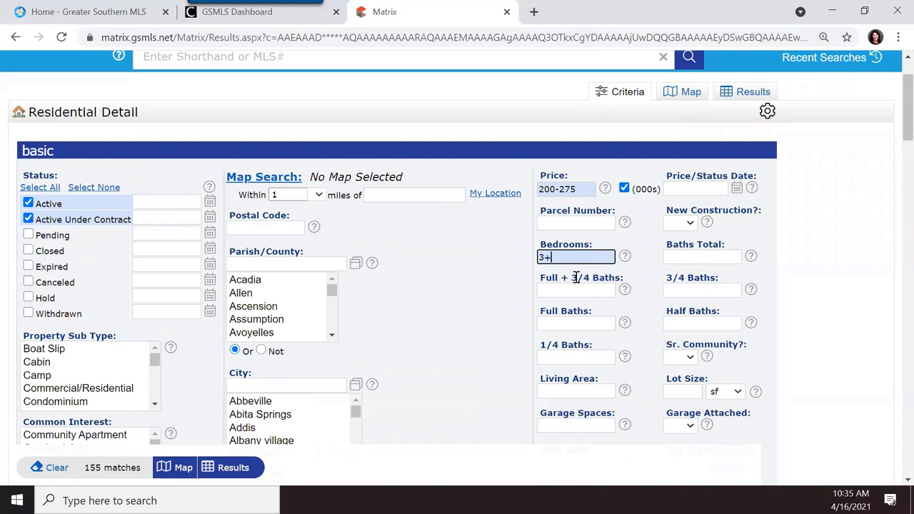
pyautogui.hotkey('ctrl', '-')
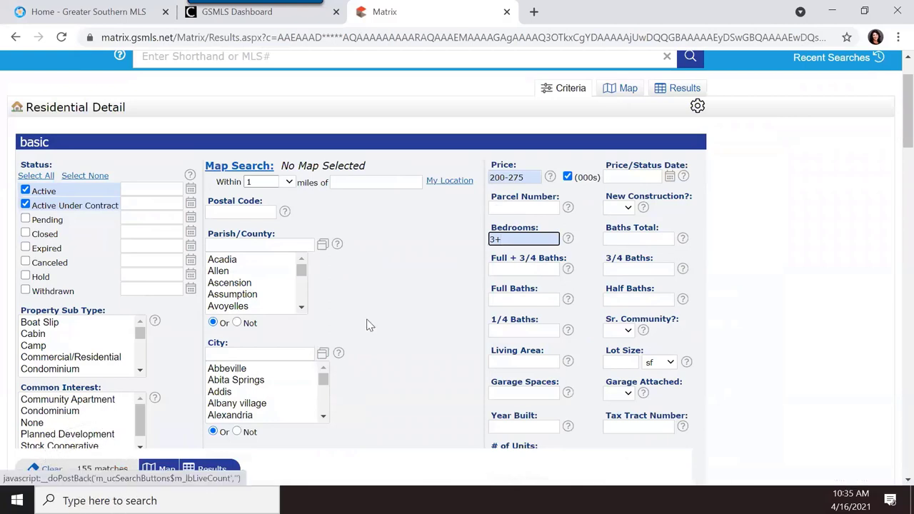
pyautogui.press('BackSpace')
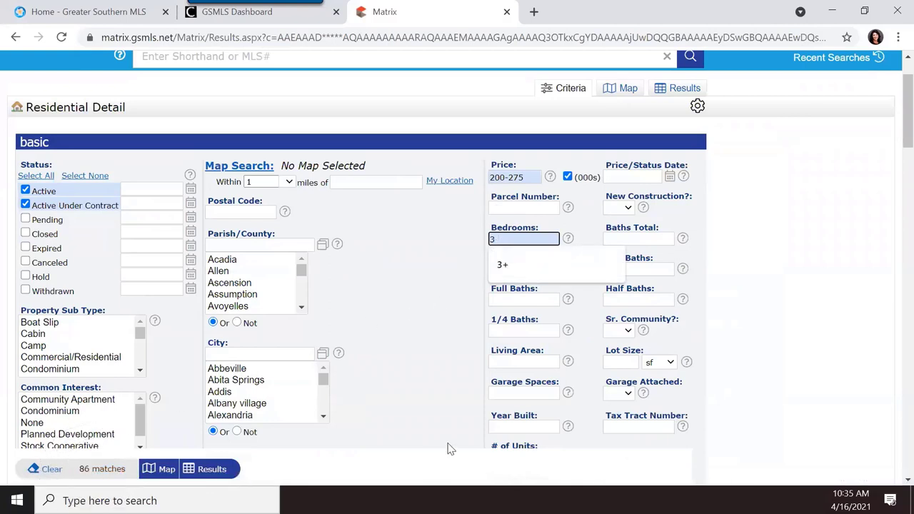
pyautogui.click(437, 409)
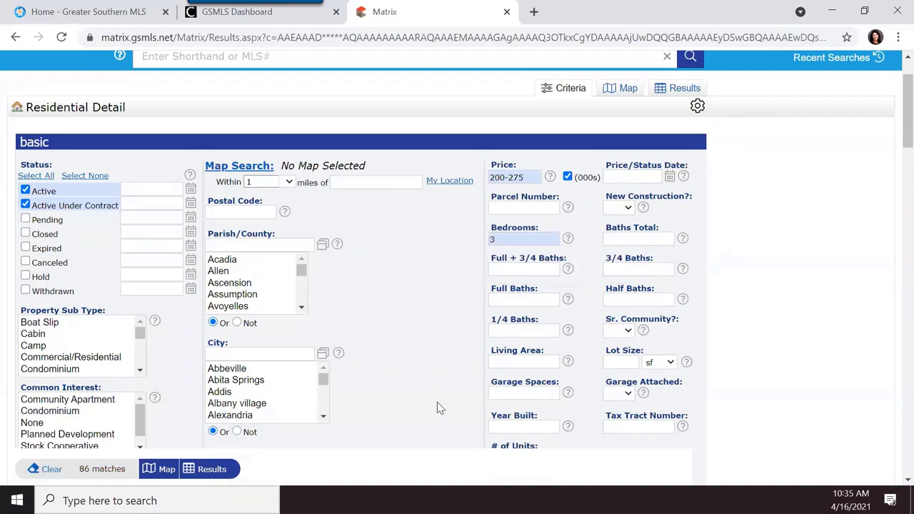
# - Try 3+ in Bedrooms, then trim it back to 3 for 86 matches
pyautogui.click(506, 244)
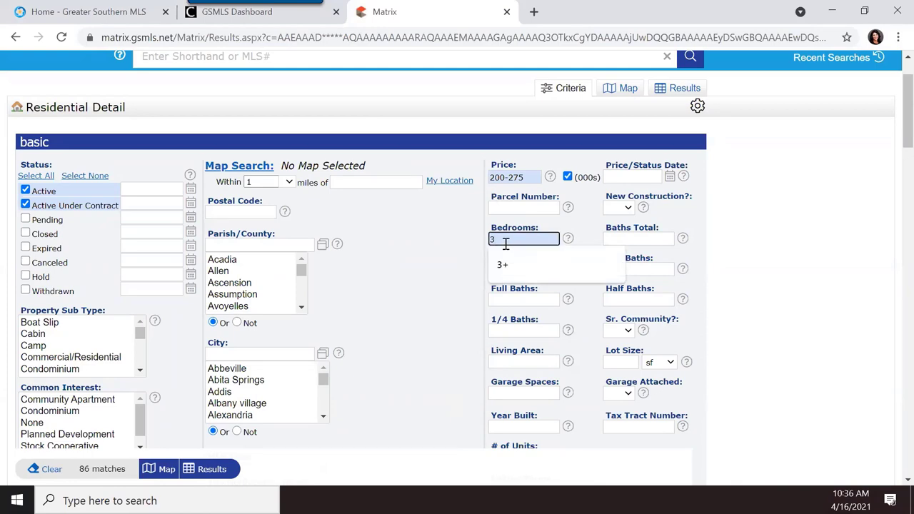
pyautogui.write('+')
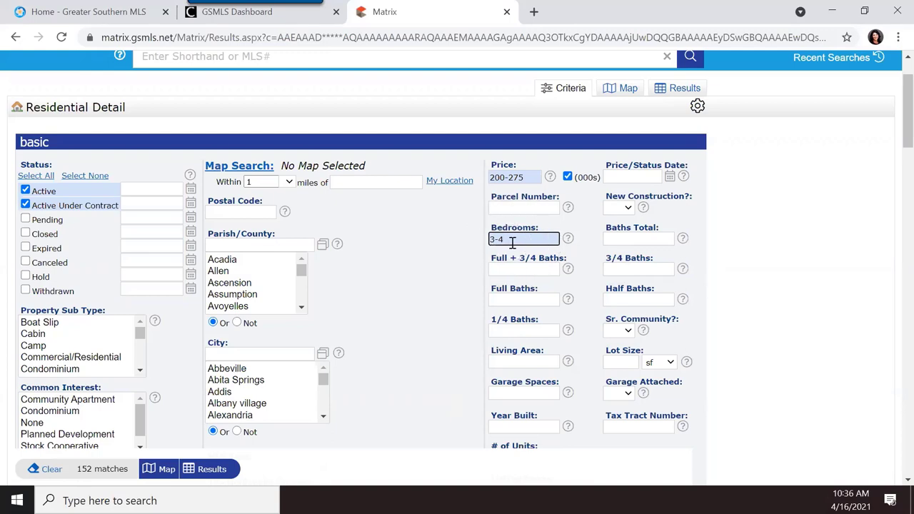
pyautogui.press('BackSpace')
pyautogui.press('BackSpace')
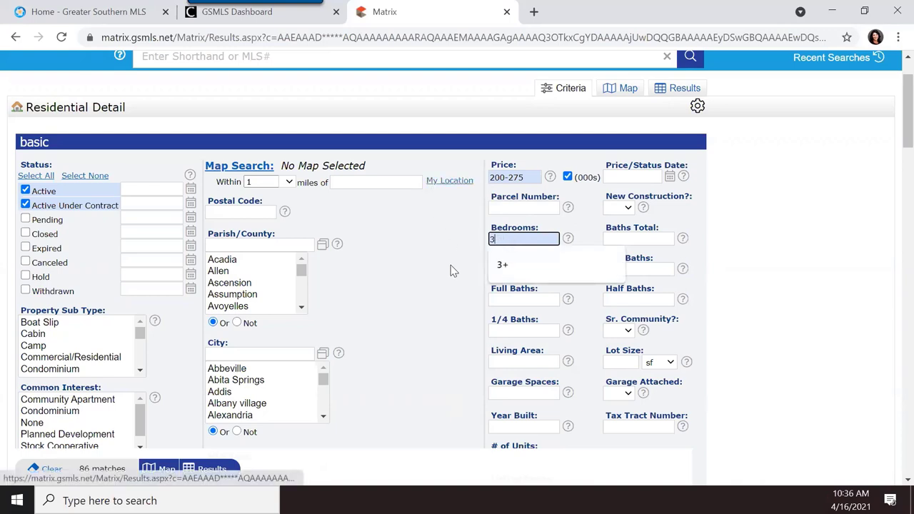
pyautogui.click(582, 237)
pyautogui.click(643, 238)
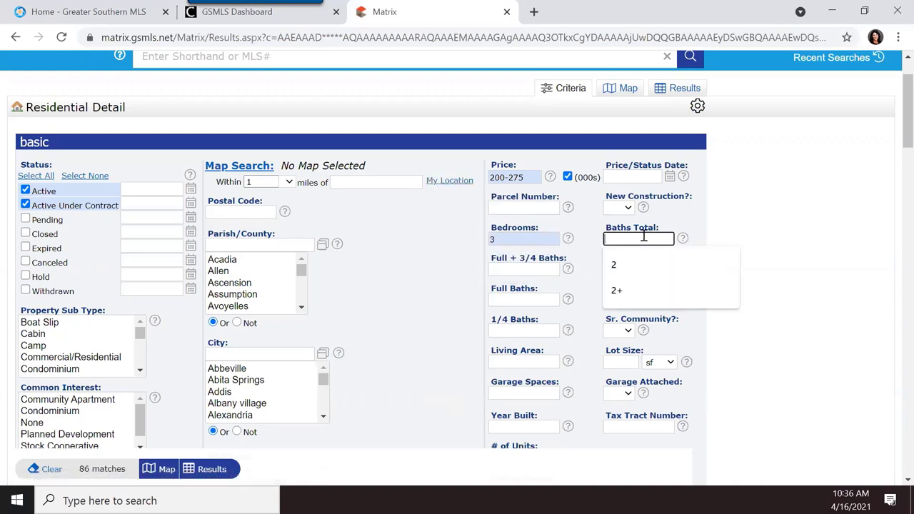
# - Set Baths Total to 2+ (86 matches) and show its Bathrooms Total Integer Help
pyautogui.click(628, 260)
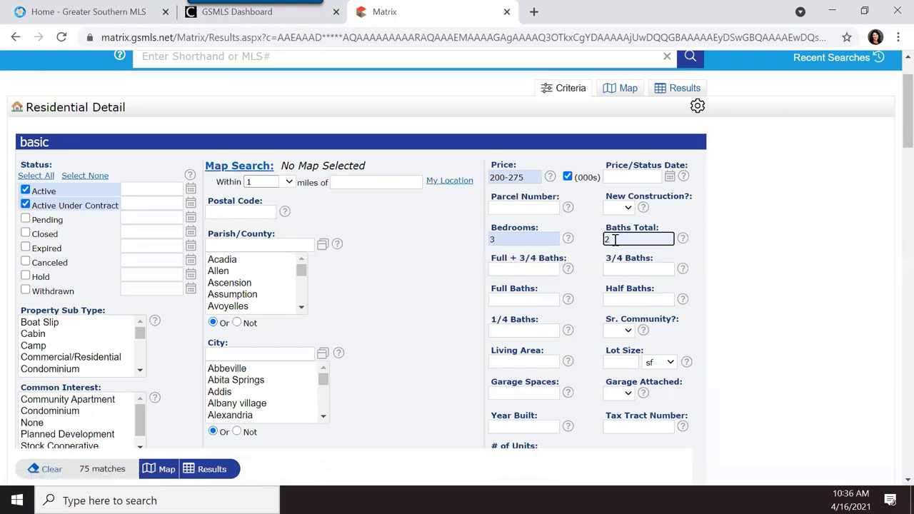
pyautogui.hotkey('ctrl', '+')
pyautogui.write('+')
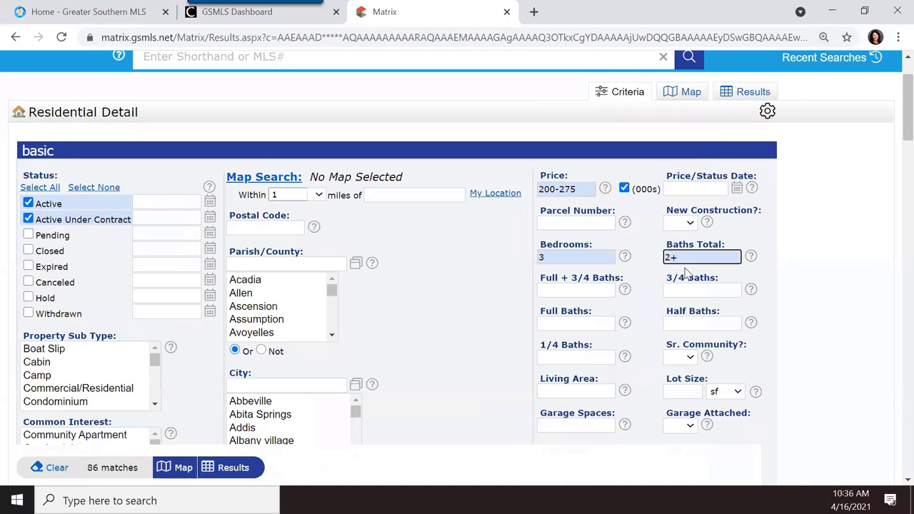
pyautogui.click(112, 467)
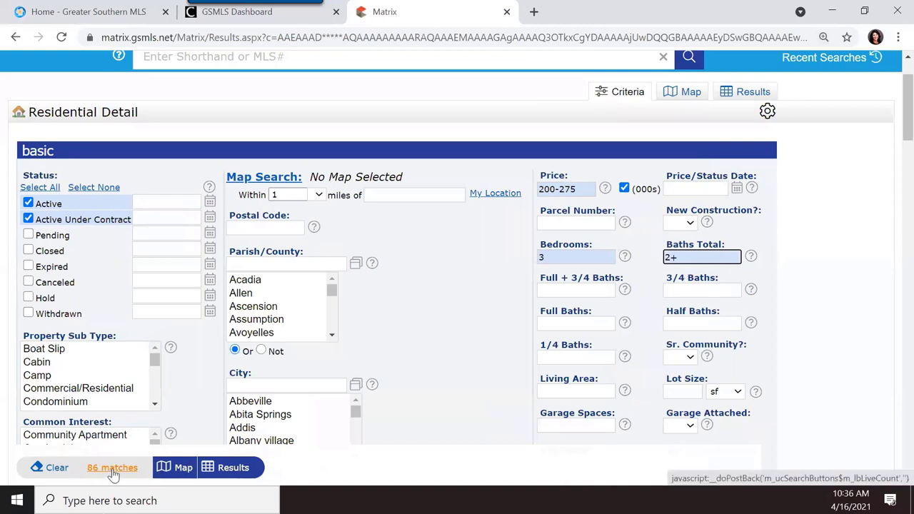
pyautogui.click(698, 251)
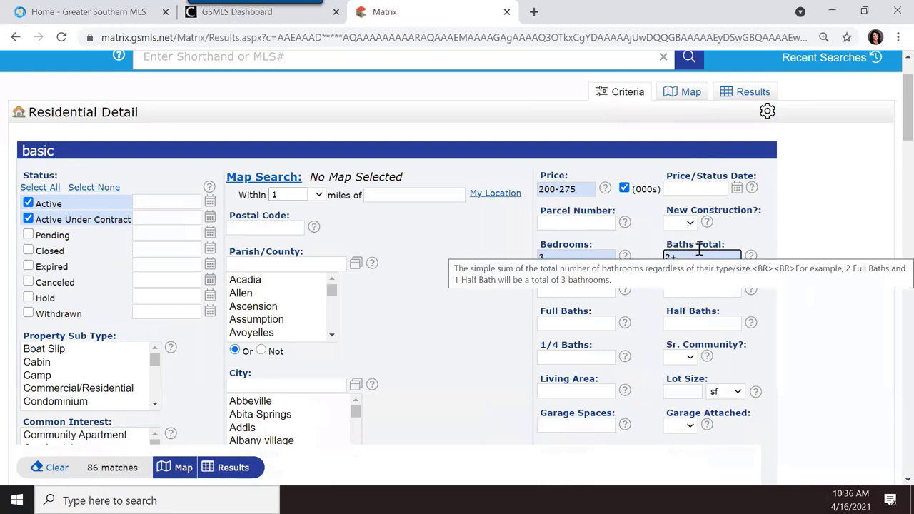
pyautogui.click(750, 256)
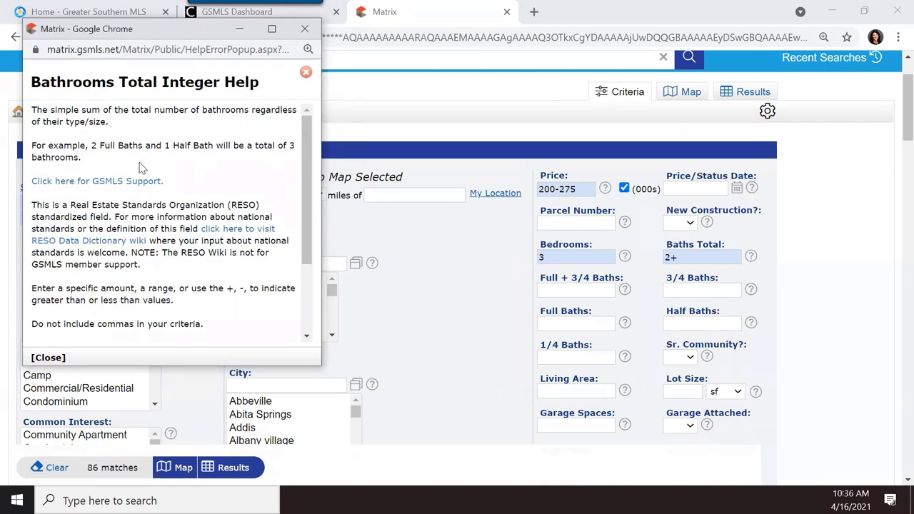
# - Point out the Baths Total value 2+, then close the Bathrooms Total Integer Help window
pyautogui.click(678, 263)
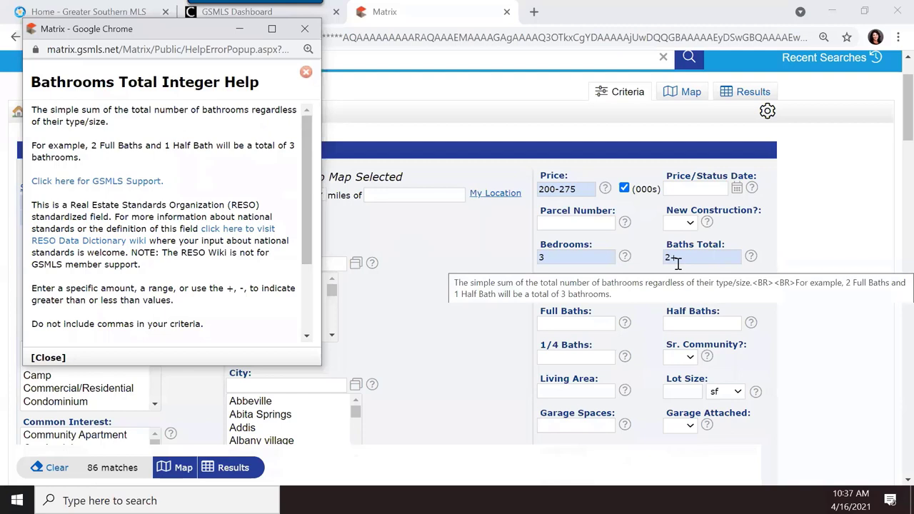
pyautogui.click(686, 261)
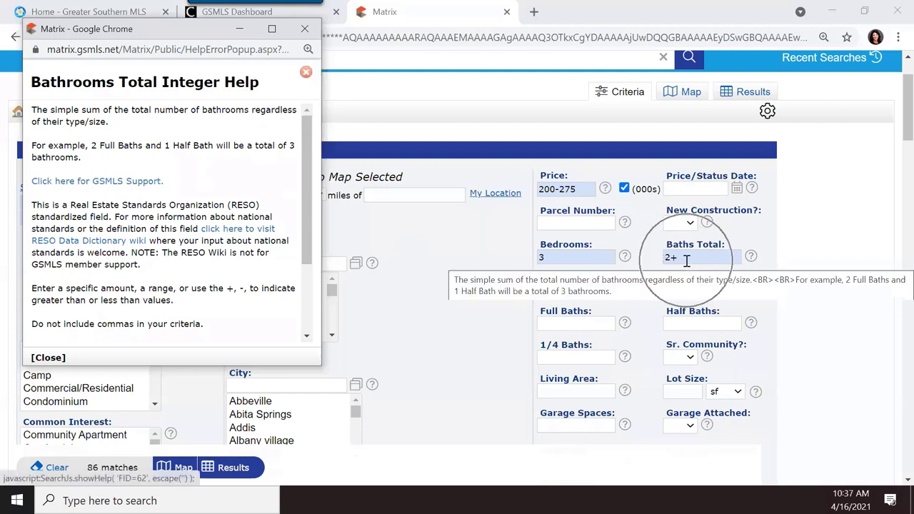
pyautogui.click(686, 260)
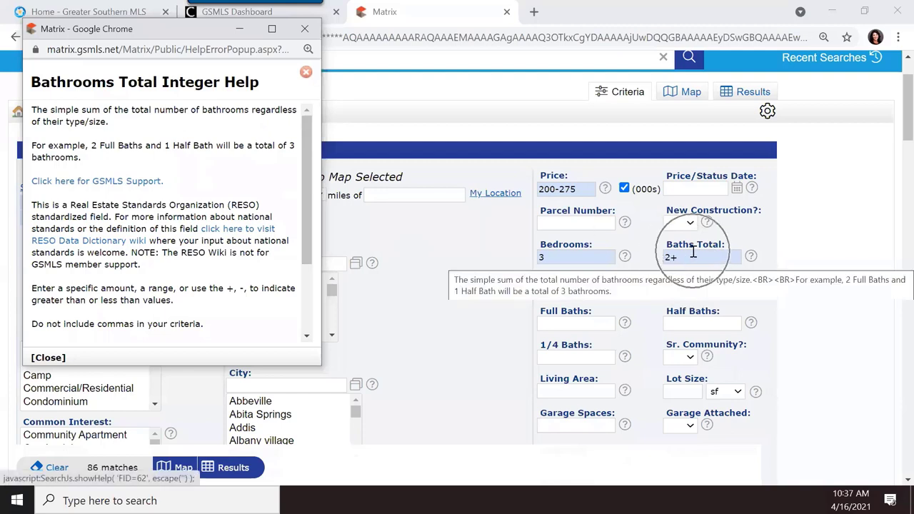
pyautogui.click(305, 30)
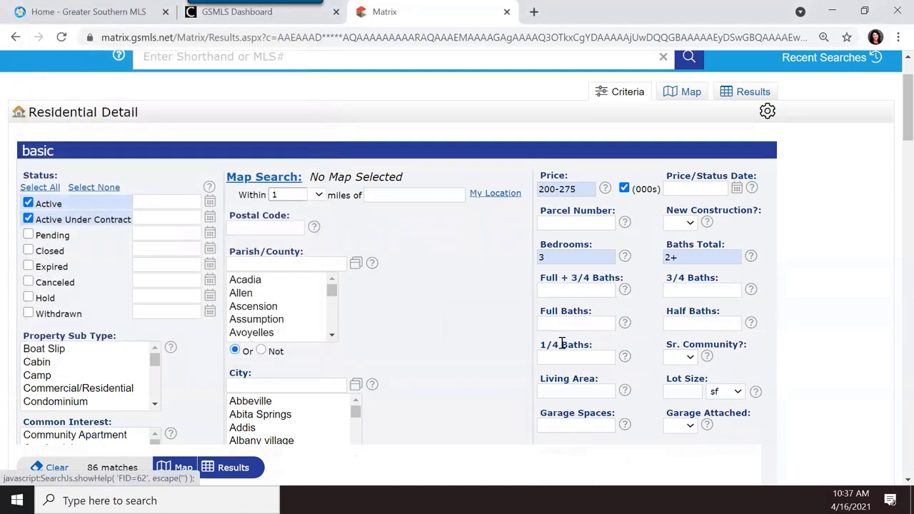
pyautogui.click(556, 321)
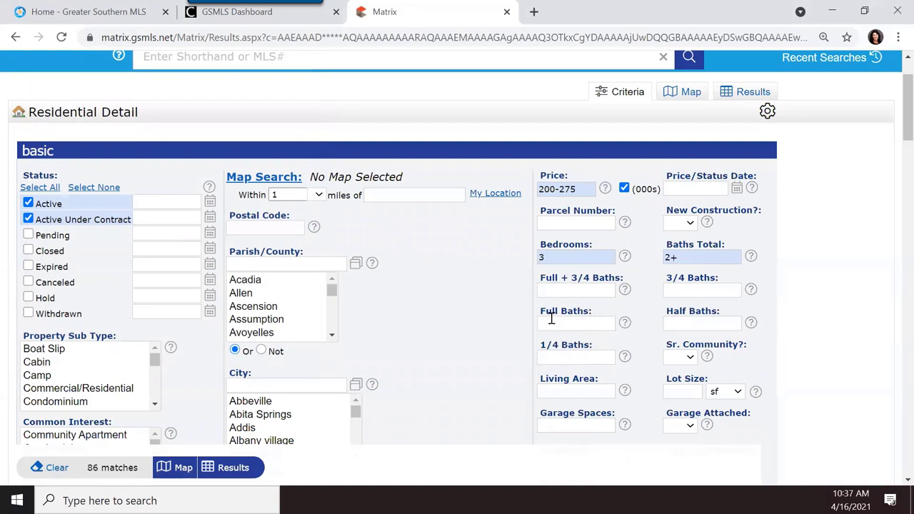
pyautogui.click(552, 325)
pyautogui.write('2')
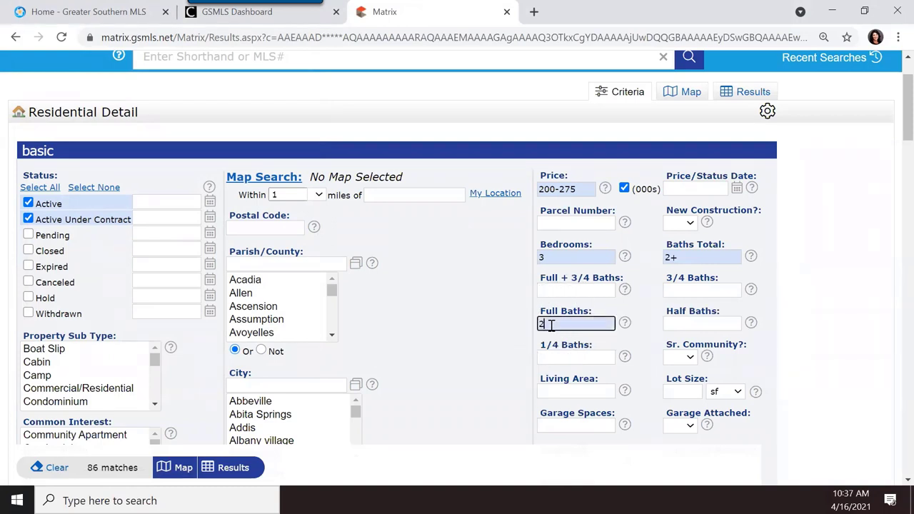
pyautogui.click(551, 325)
pyautogui.click(547, 325)
pyautogui.press('BackSpace')
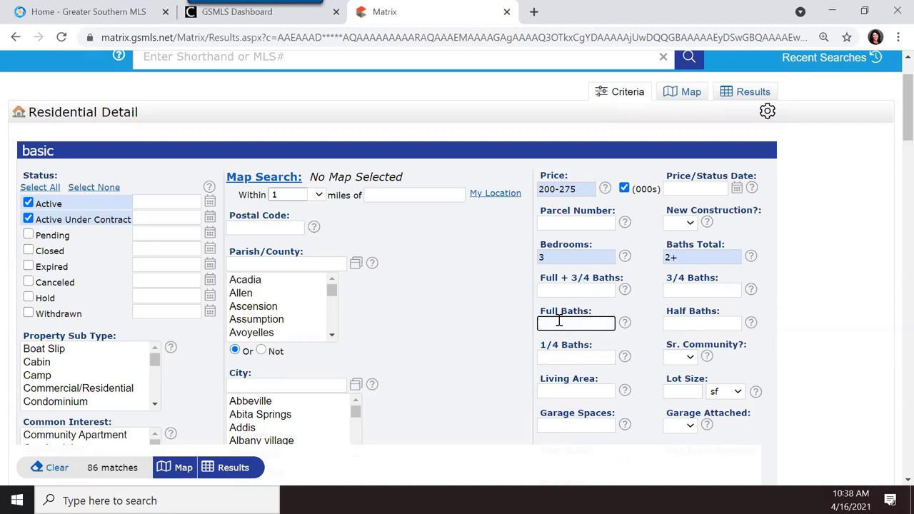
pyautogui.click(682, 323)
pyautogui.write('1')
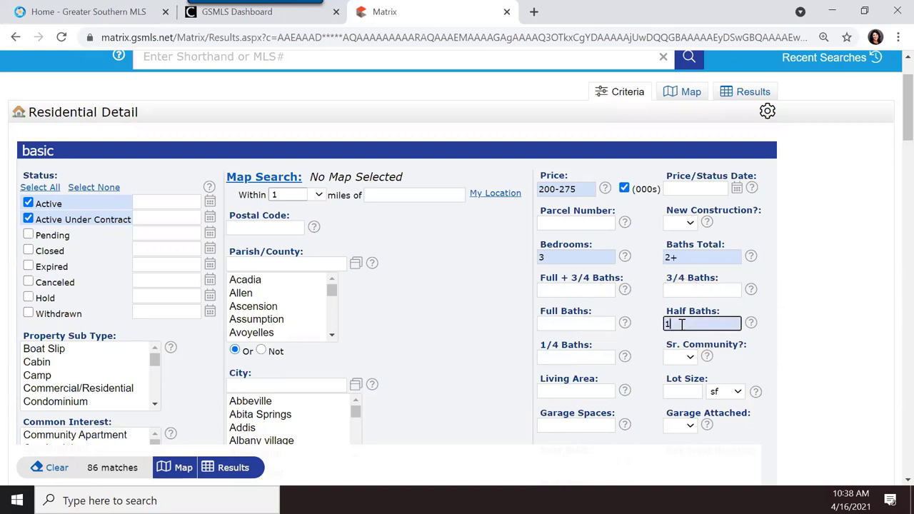
pyautogui.click(689, 327)
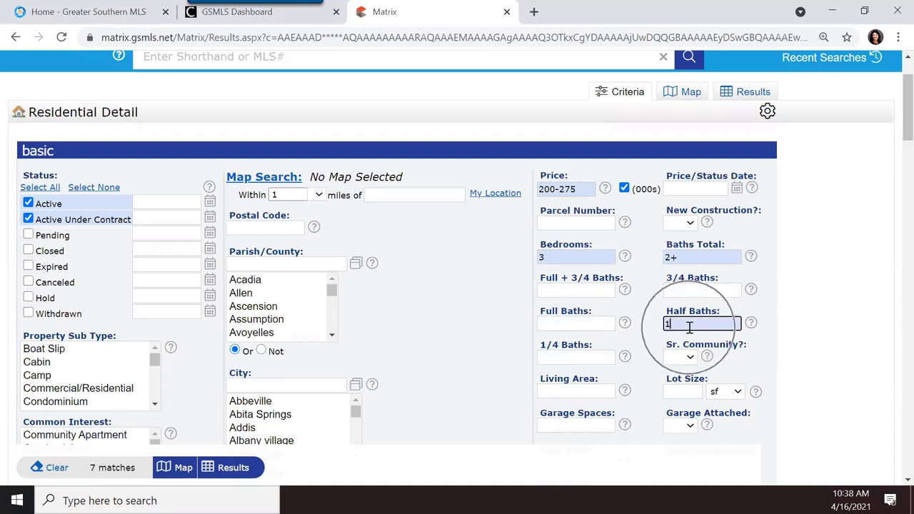
pyautogui.click(549, 258)
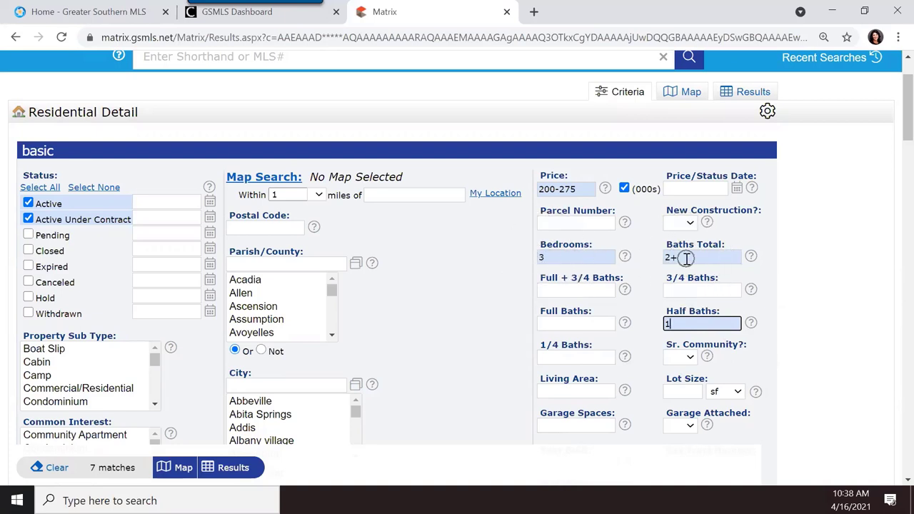
pyautogui.click(677, 323)
pyautogui.press('BackSpace')
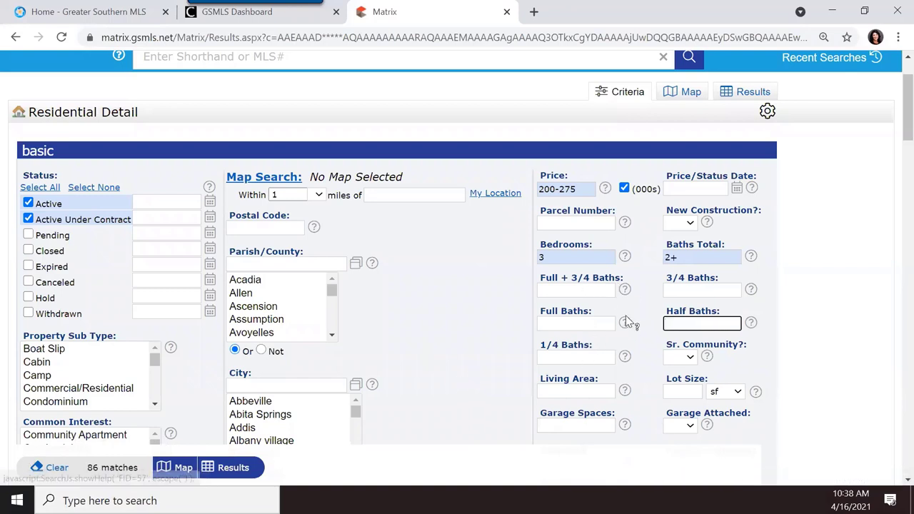
pyautogui.scroll(-1, 628, 320)
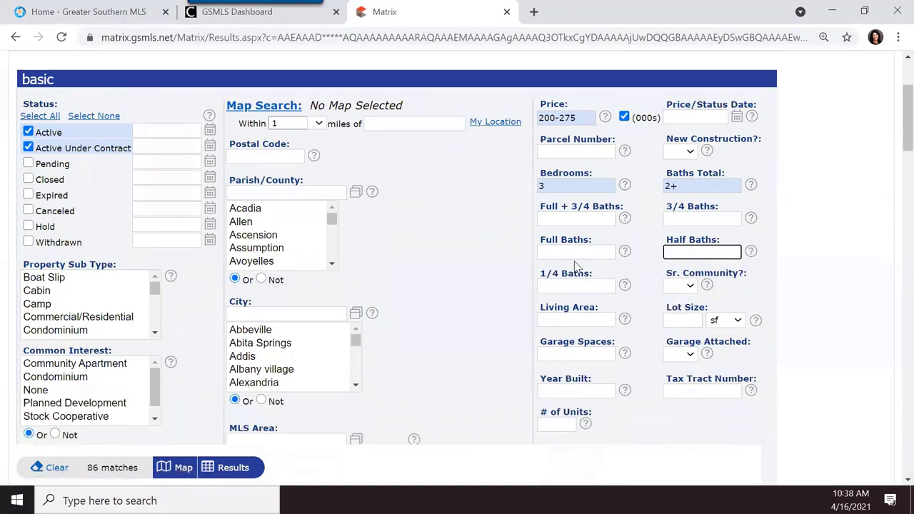
pyautogui.click(568, 286)
pyautogui.click(568, 286)
pyautogui.click(627, 287)
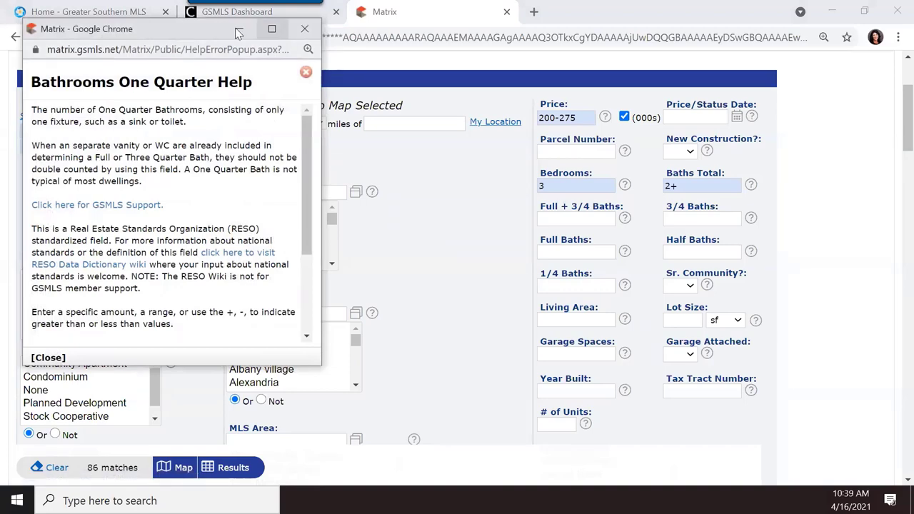
pyautogui.click(465, 160)
pyautogui.click(682, 285)
pyautogui.click(686, 286)
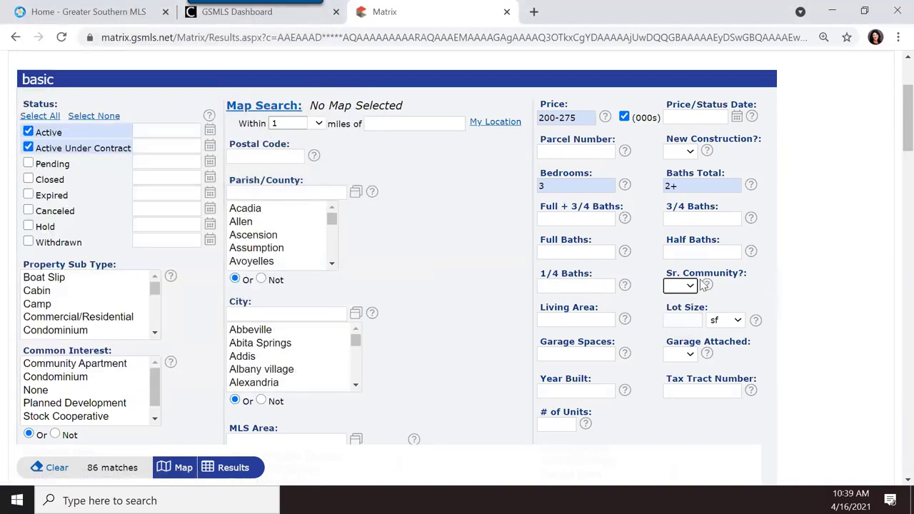
pyautogui.scroll(-1, 593, 324)
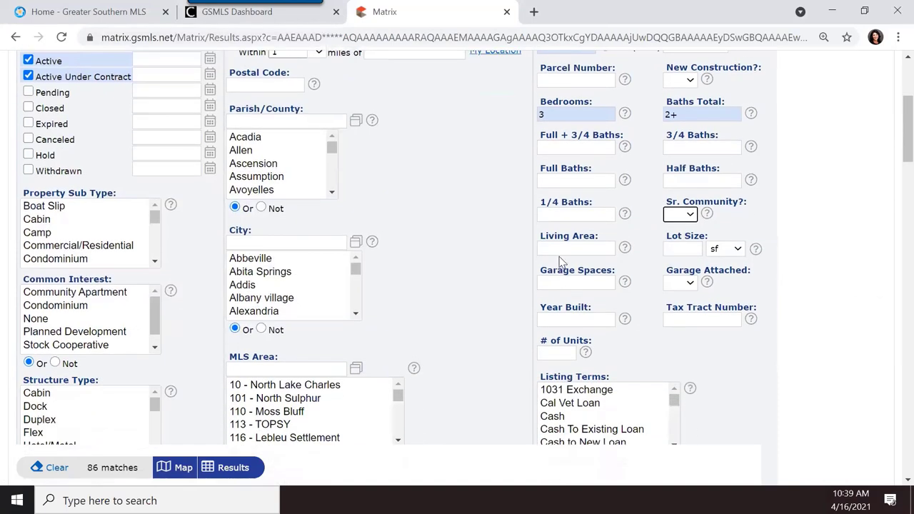
pyautogui.click(557, 248)
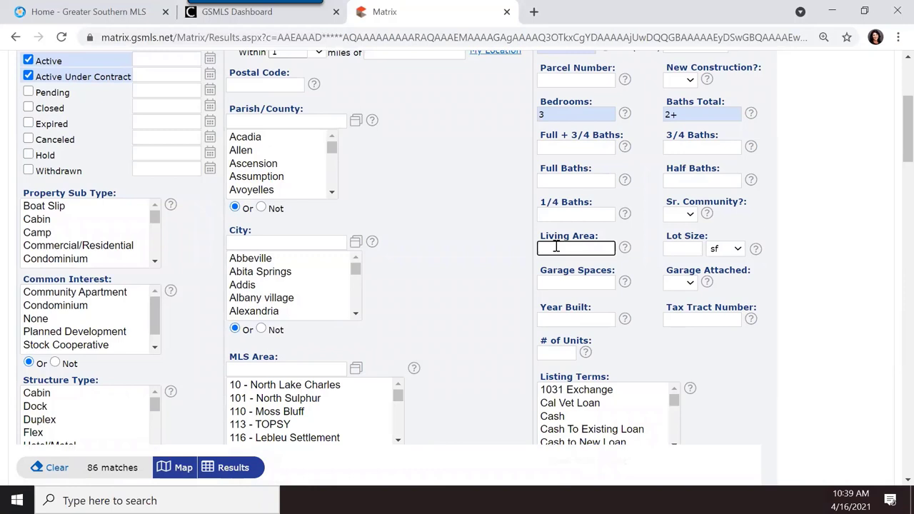
pyautogui.write('2500')
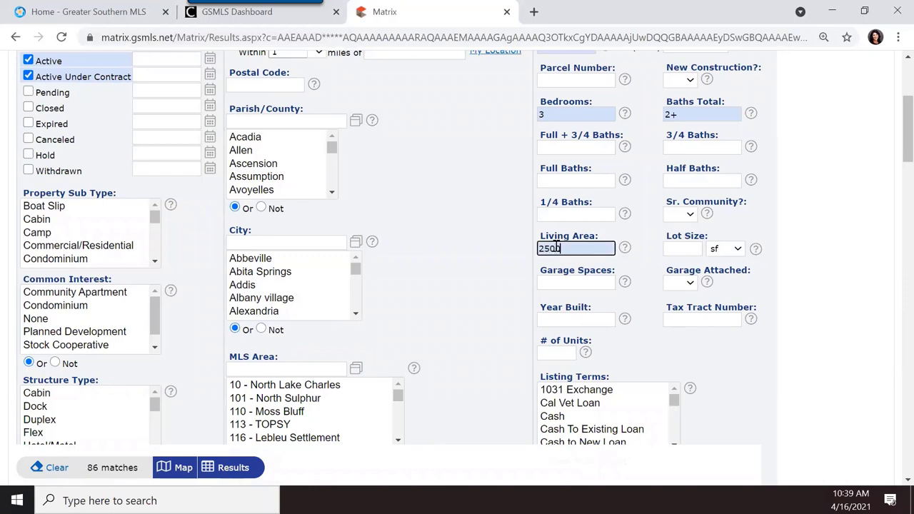
pyautogui.write('+')
pyautogui.click(557, 247)
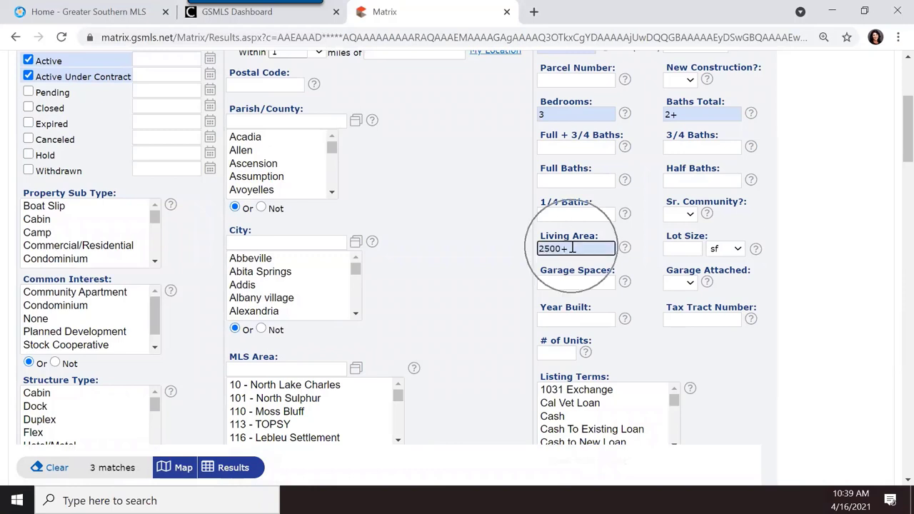
pyautogui.click(563, 262)
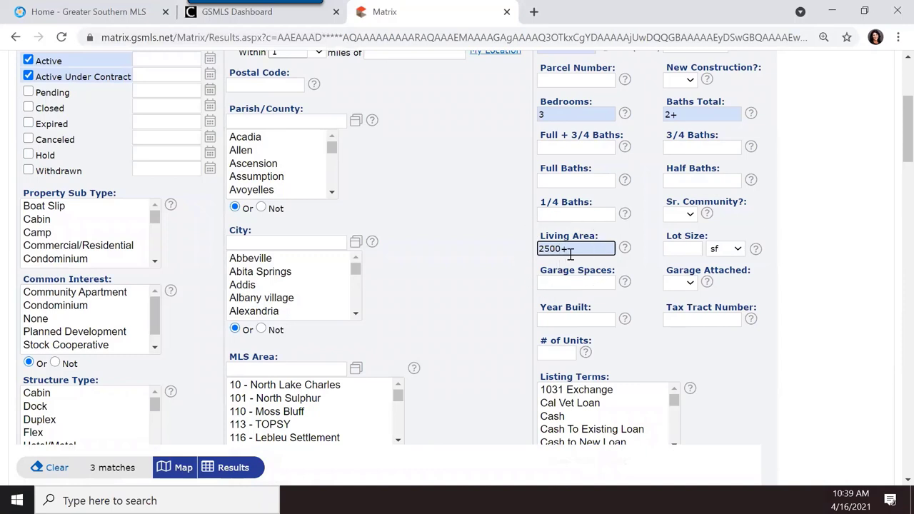
pyautogui.click(570, 254)
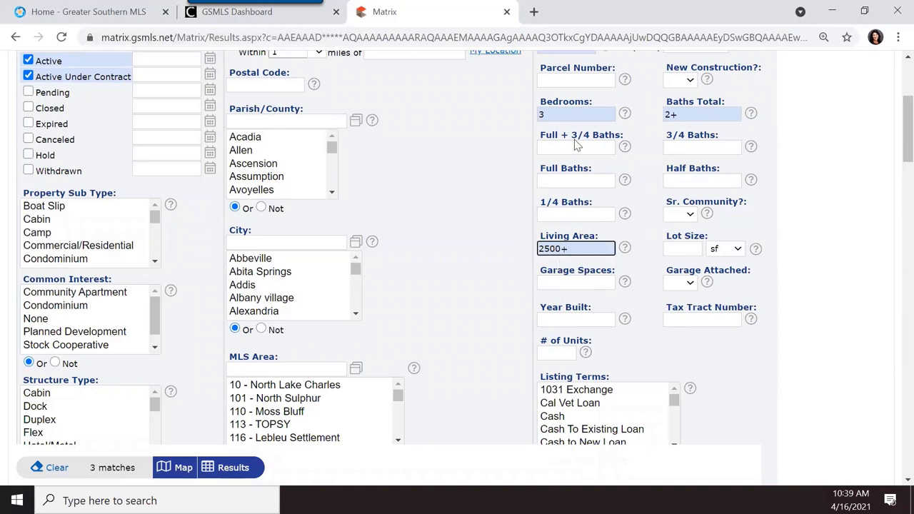
pyautogui.click(547, 114)
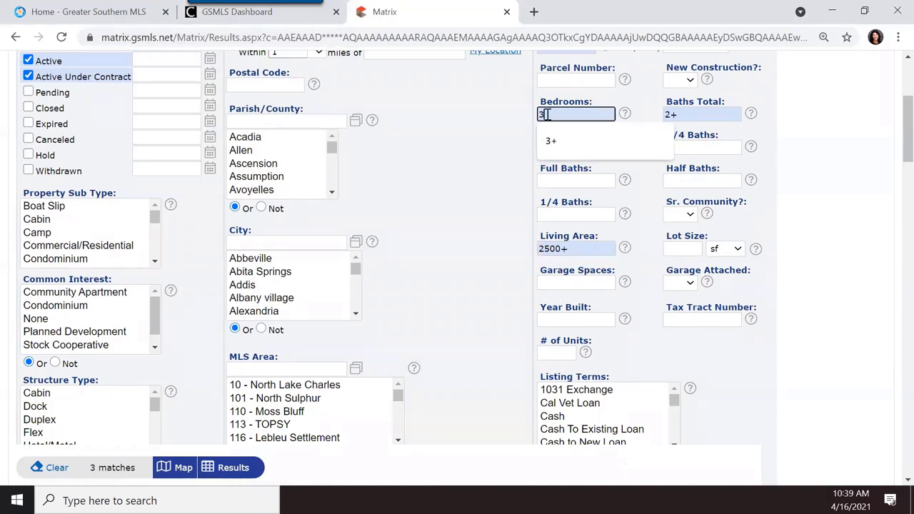
pyautogui.click(657, 126)
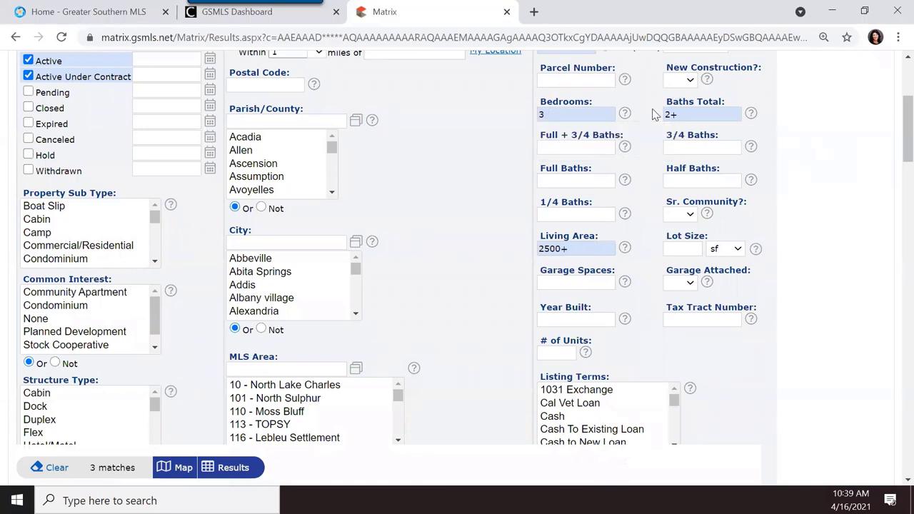
pyautogui.click(571, 248)
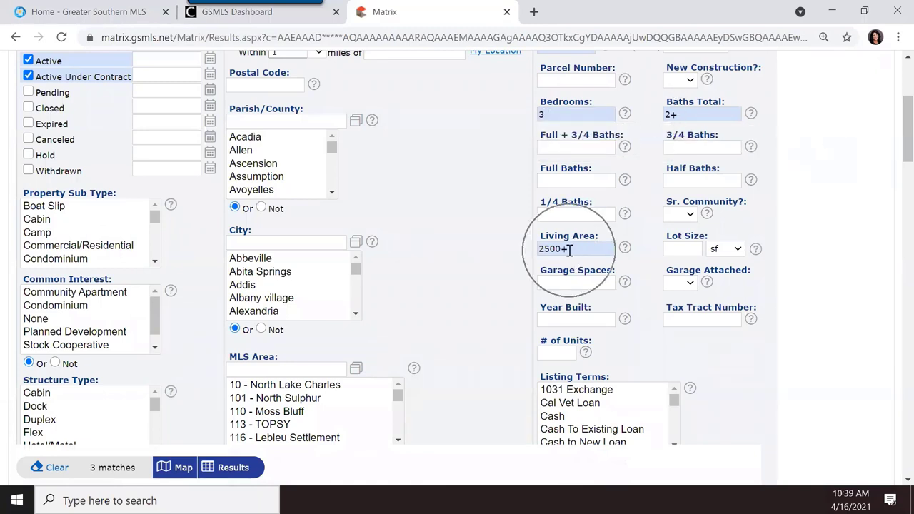
pyautogui.click(112, 472)
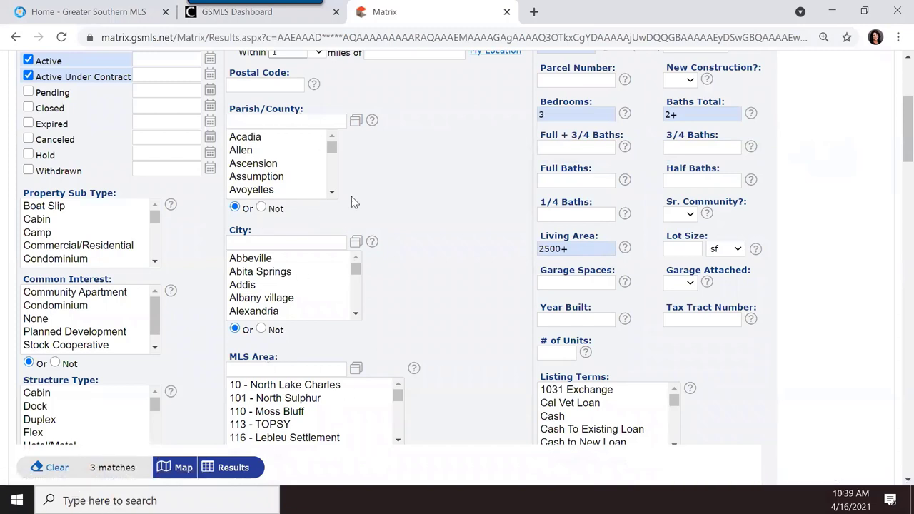
pyautogui.click(577, 251)
pyautogui.click(577, 251)
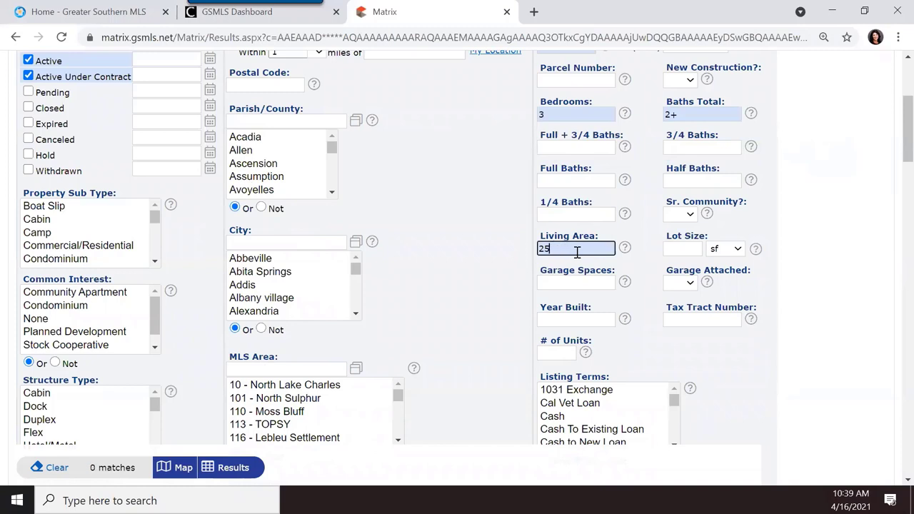
pyautogui.write('2100-2500')
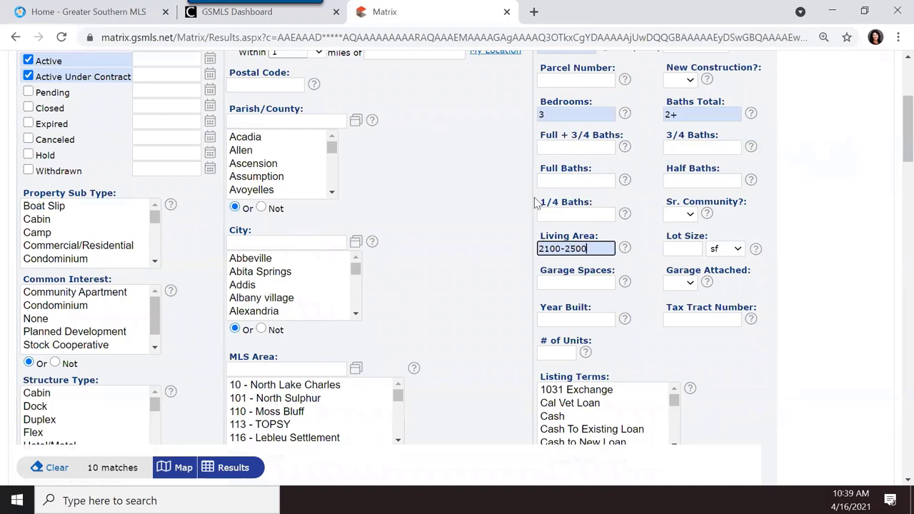
pyautogui.click(129, 472)
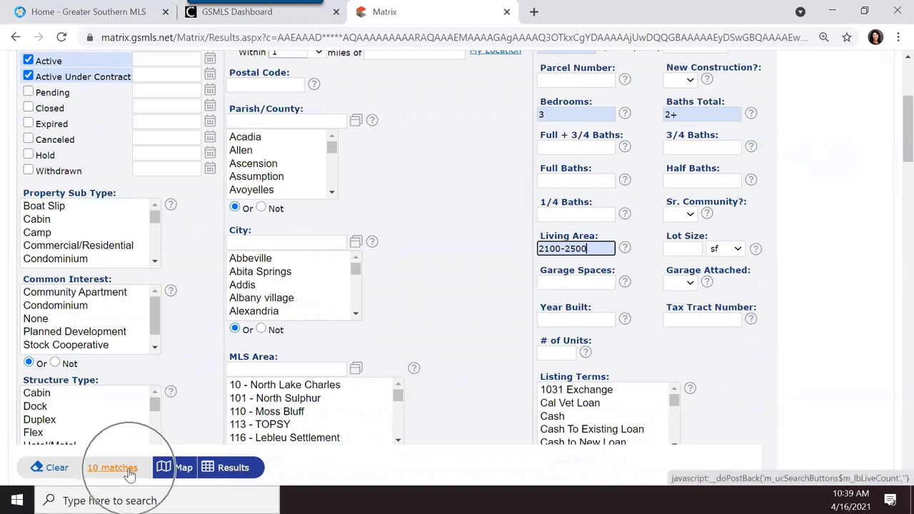
pyautogui.click(113, 469)
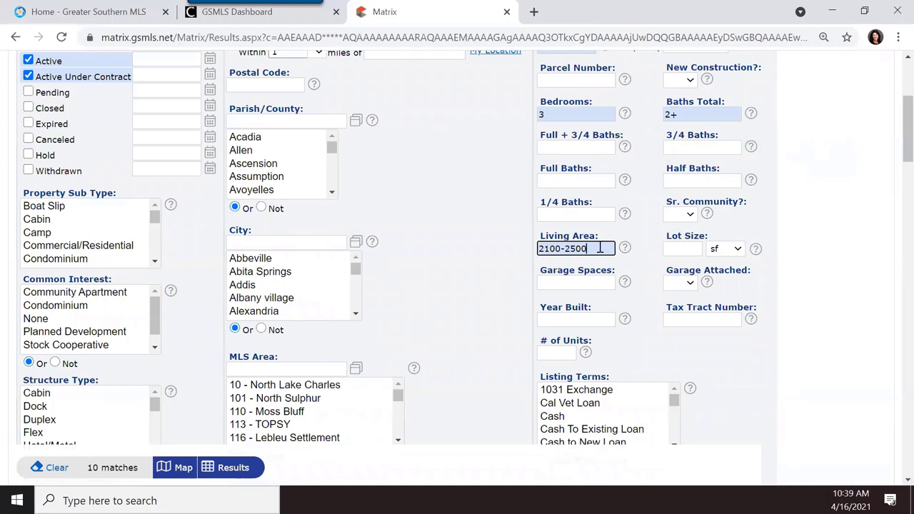
pyautogui.press('BackSpace')
pyautogui.press('BackSpace')
pyautogui.press('BackSpace')
pyautogui.press('BackSpace')
pyautogui.press('BackSpace')
pyautogui.press('BackSpace')
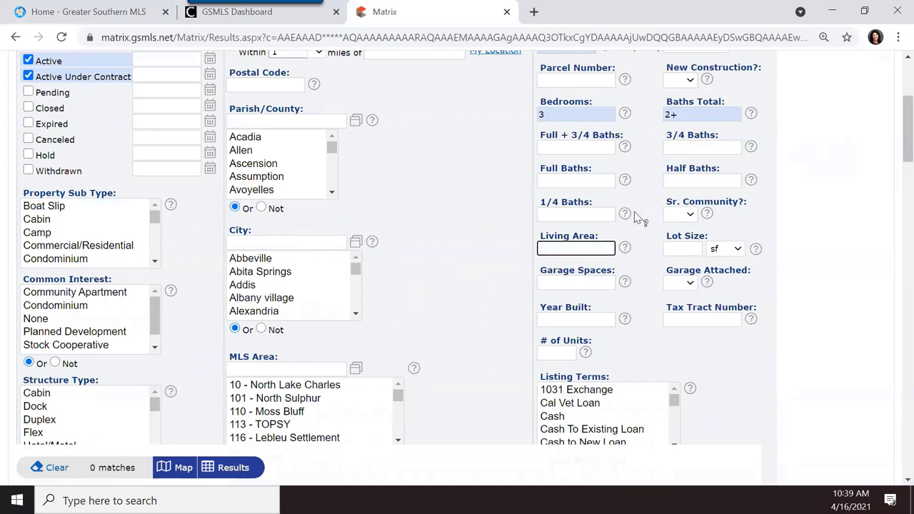
# - Set Lot Size to 3 acres and refresh the match count
pyautogui.click(738, 249)
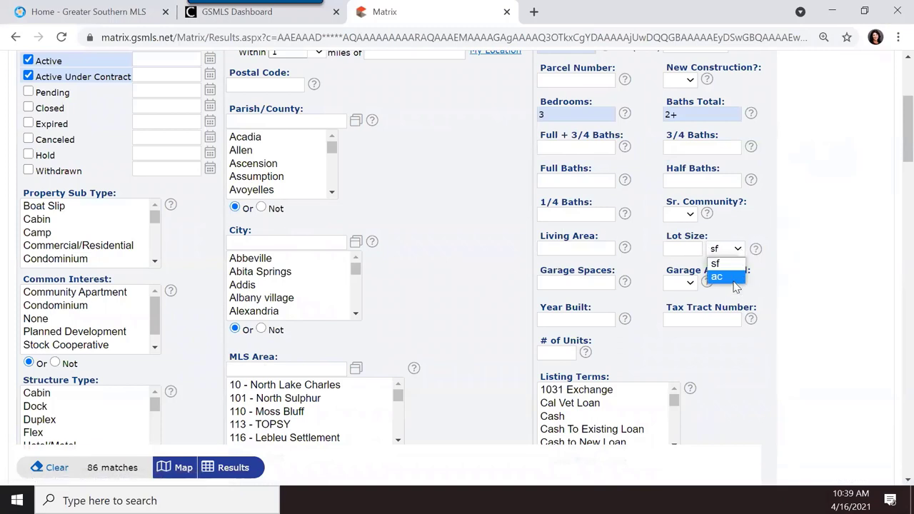
pyautogui.click(726, 277)
pyautogui.click(682, 248)
pyautogui.write('3')
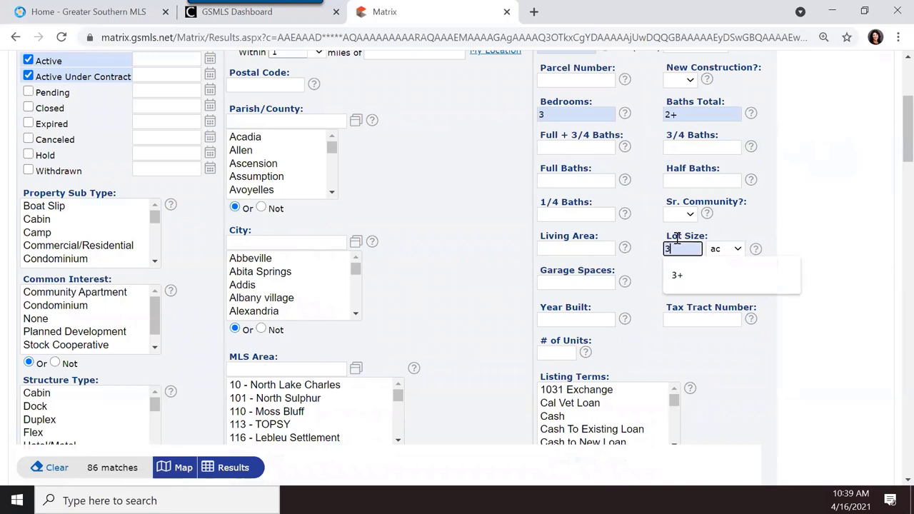
pyautogui.press('Tab')
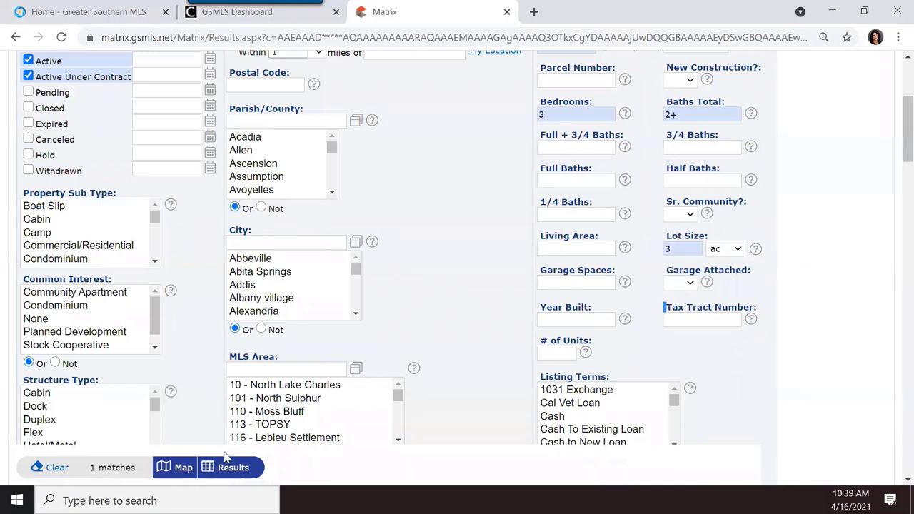
pyautogui.click(125, 469)
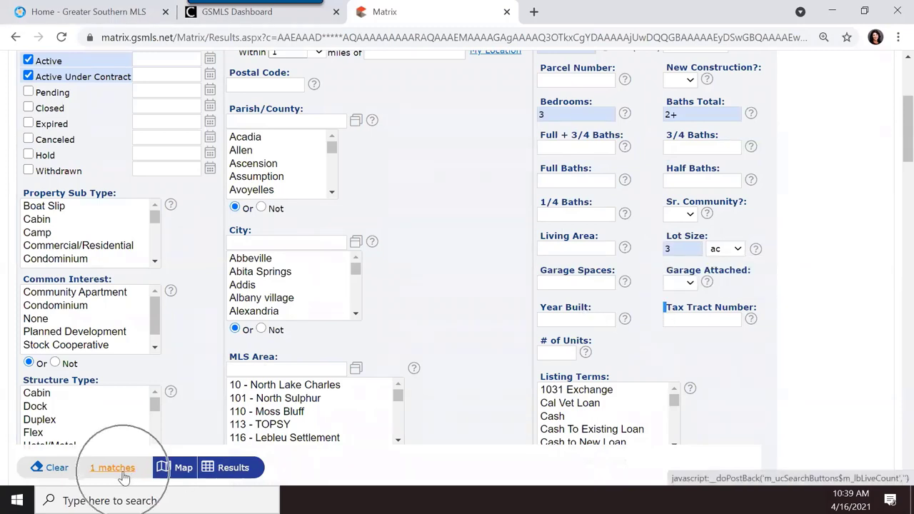
pyautogui.click(545, 121)
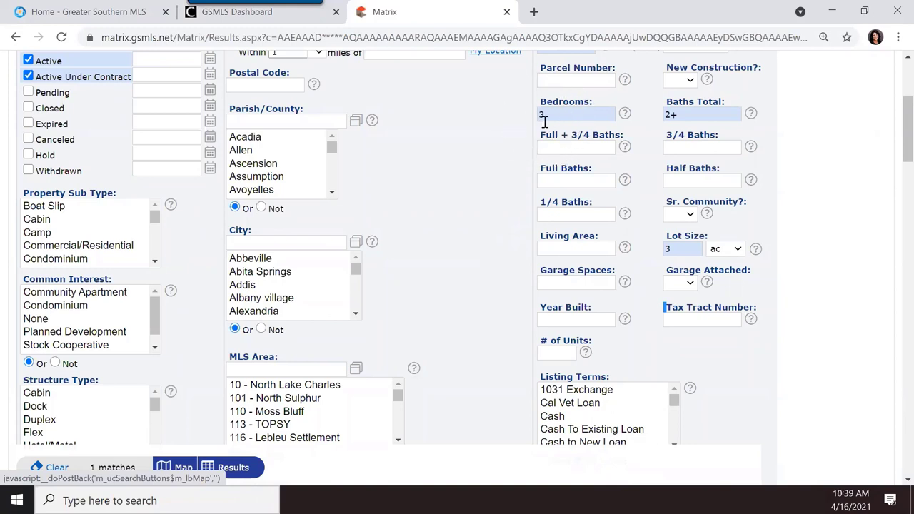
pyautogui.click(546, 121)
pyautogui.click(546, 117)
# - Switch the Lot Size unit to square feet and back to acres
pyautogui.click(685, 249)
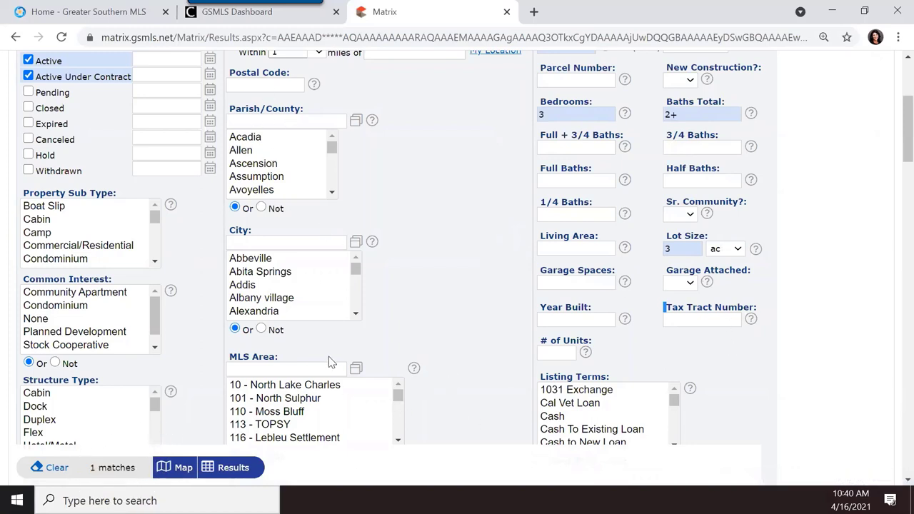
pyautogui.click(688, 262)
pyautogui.click(715, 257)
pyautogui.click(717, 252)
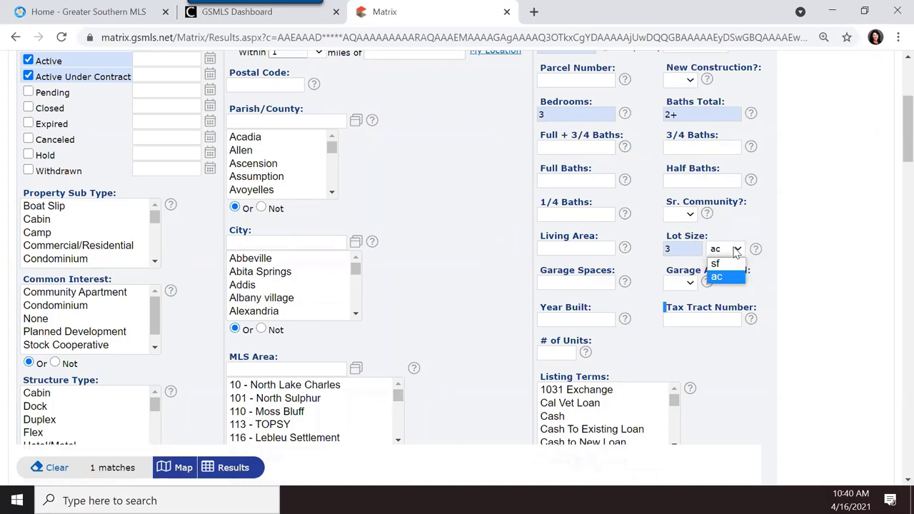
pyautogui.click(731, 280)
pyautogui.click(731, 247)
pyautogui.click(722, 265)
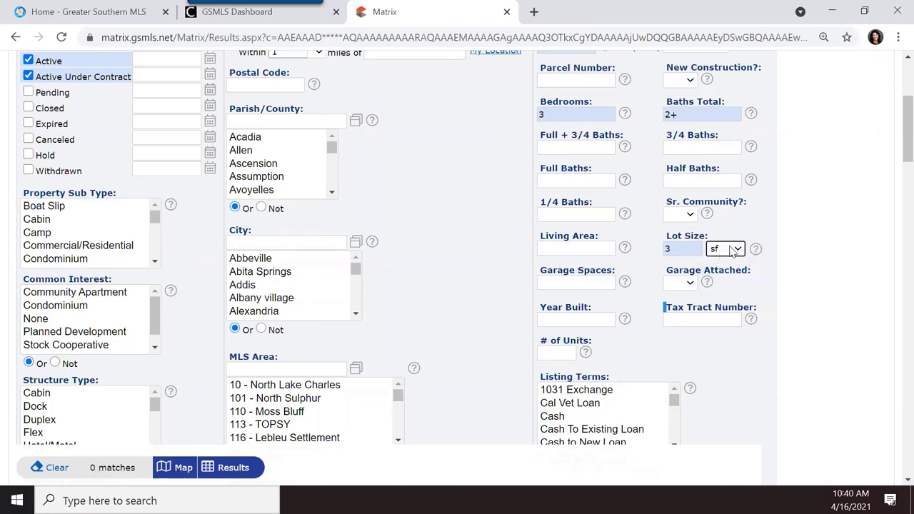
pyautogui.click(720, 257)
pyautogui.click(723, 280)
# - Replace the Lot Size 3 with 1, clear it, and leave Garage Attached blank
pyautogui.click(674, 248)
pyautogui.click(674, 248)
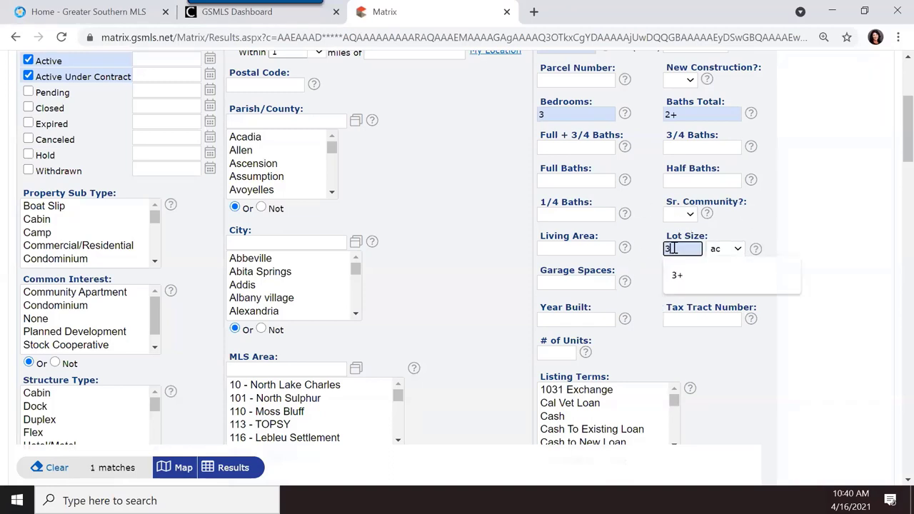
pyautogui.press('BackSpace')
pyautogui.write('1')
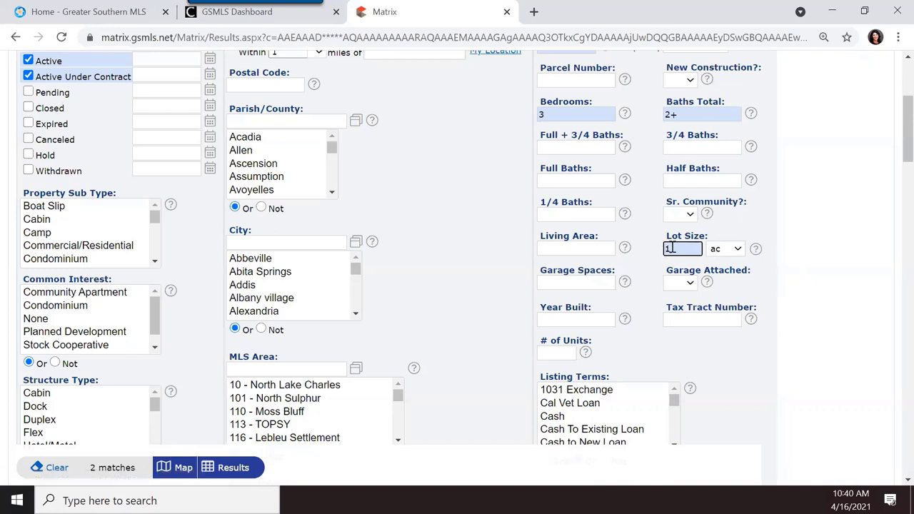
pyautogui.press('BackSpace')
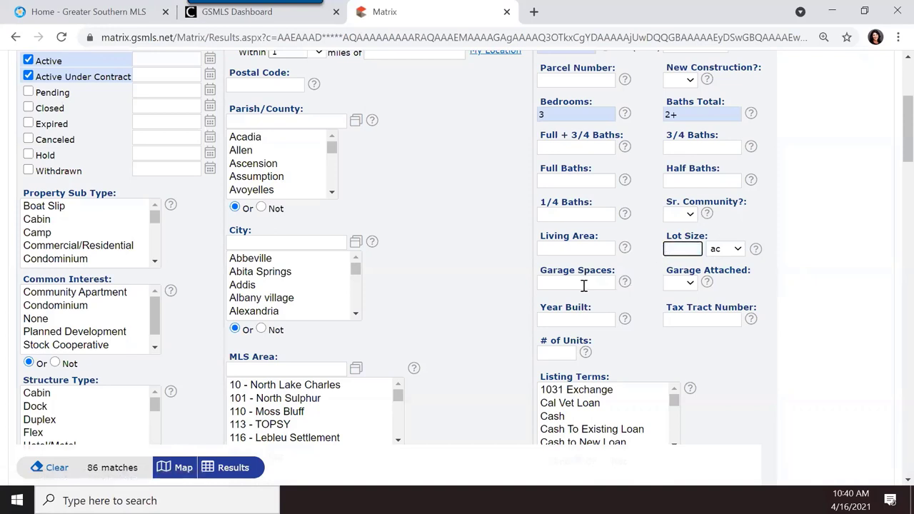
pyautogui.click(690, 283)
pyautogui.click(675, 295)
pyautogui.scroll(-1, 612, 322)
pyautogui.click(568, 244)
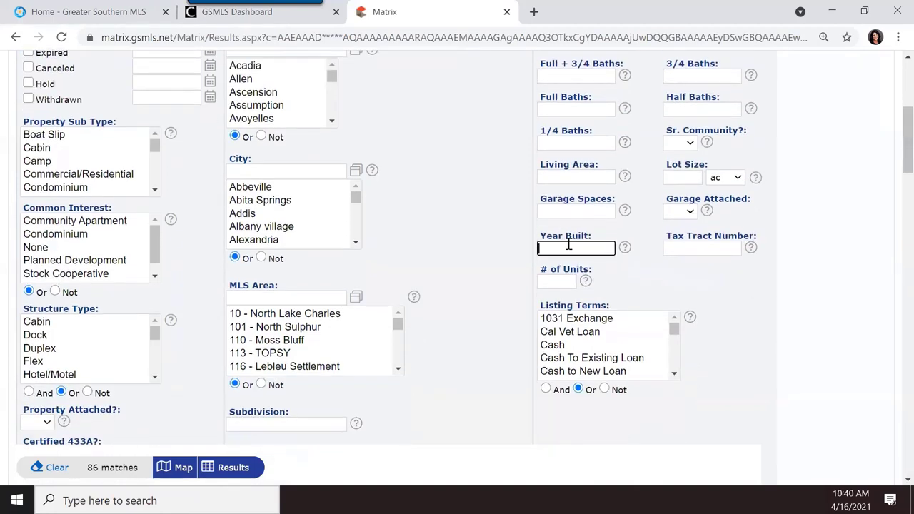
pyautogui.write('2010+')
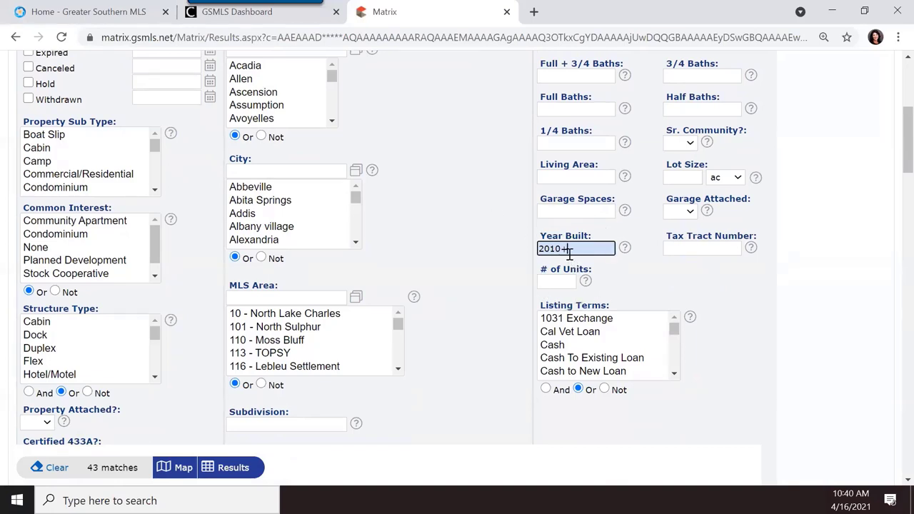
pyautogui.click(555, 254)
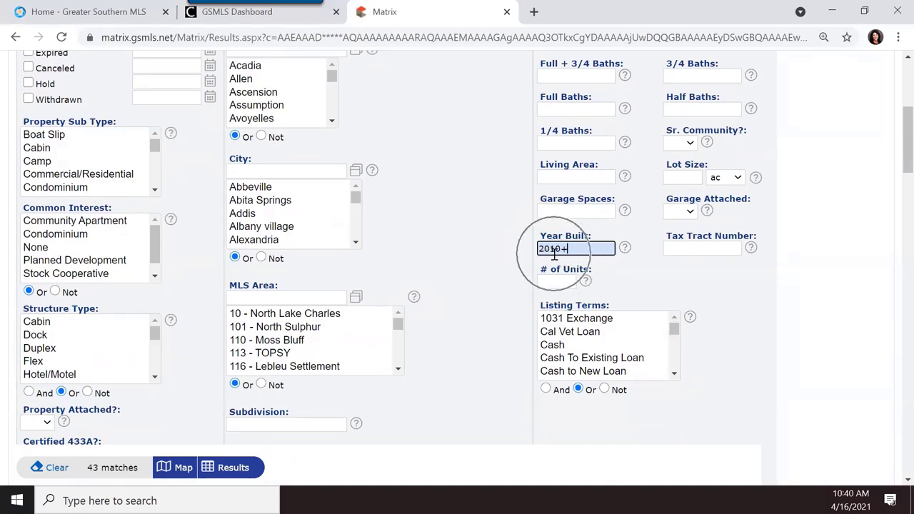
pyautogui.click(114, 478)
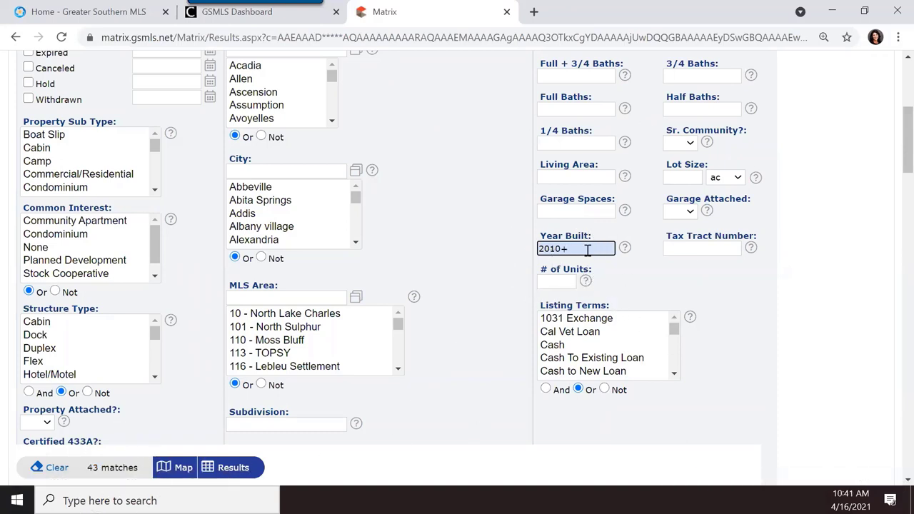
pyautogui.moveTo(588, 249); pyautogui.dragTo(506, 249)
pyautogui.press('BackSpace')
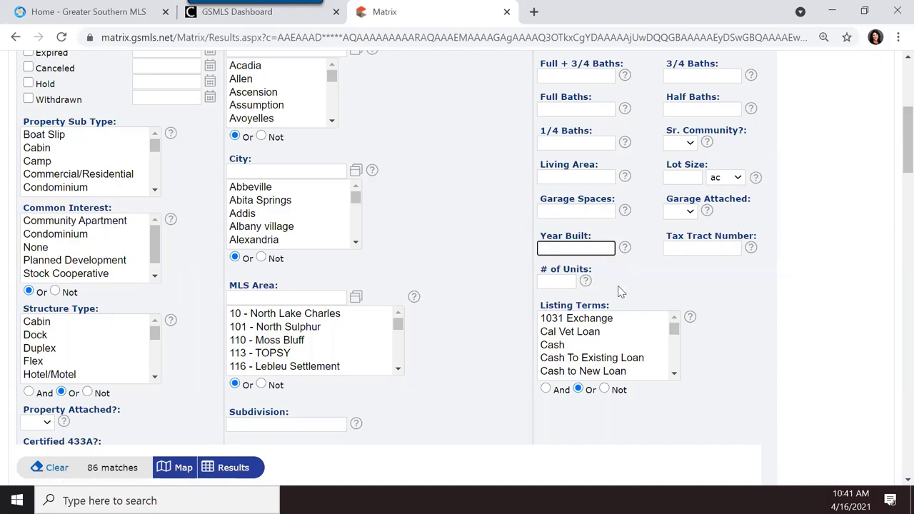
# - Select VA Loan in the Listing Terms list and refresh the match count
pyautogui.scroll(-1, 579, 254)
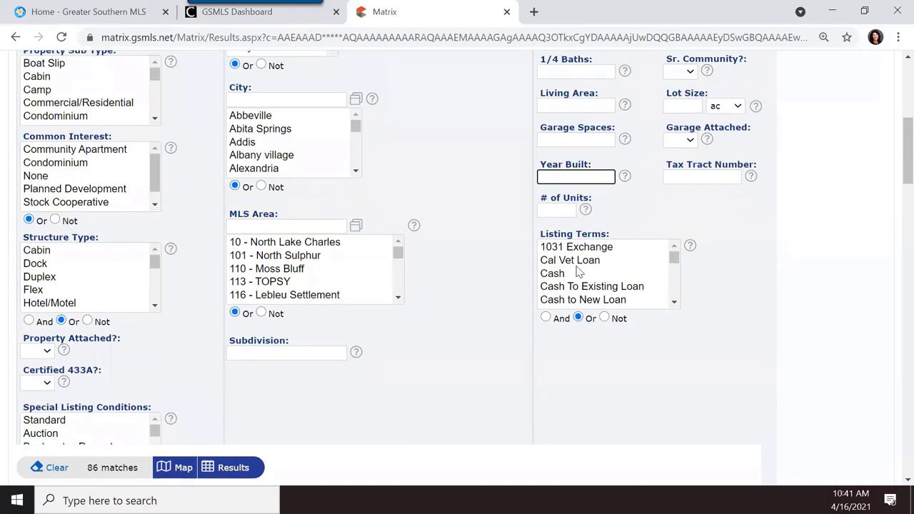
pyautogui.scroll(-8, 580, 271)
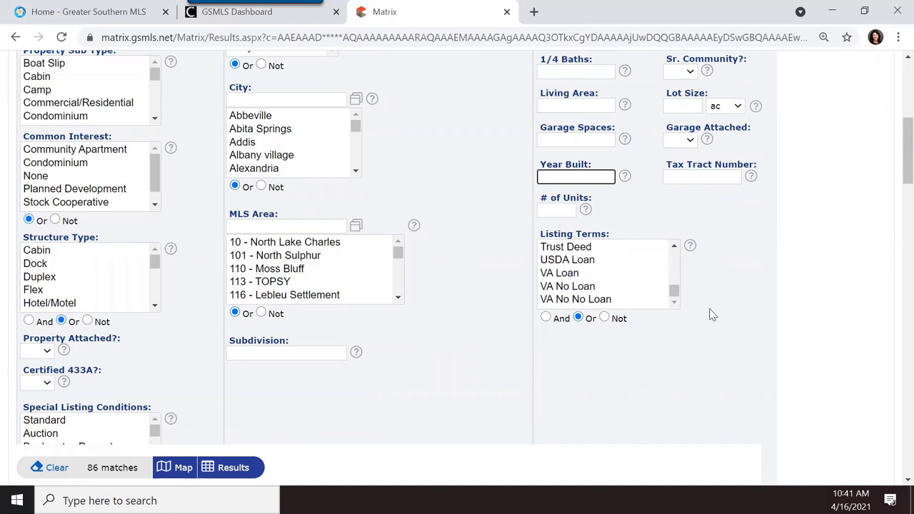
pyautogui.click(673, 291)
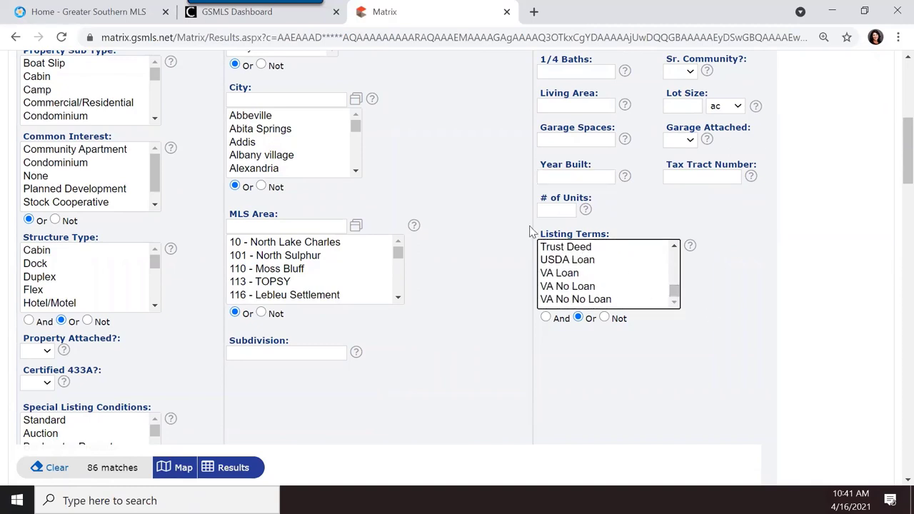
pyautogui.click(575, 273)
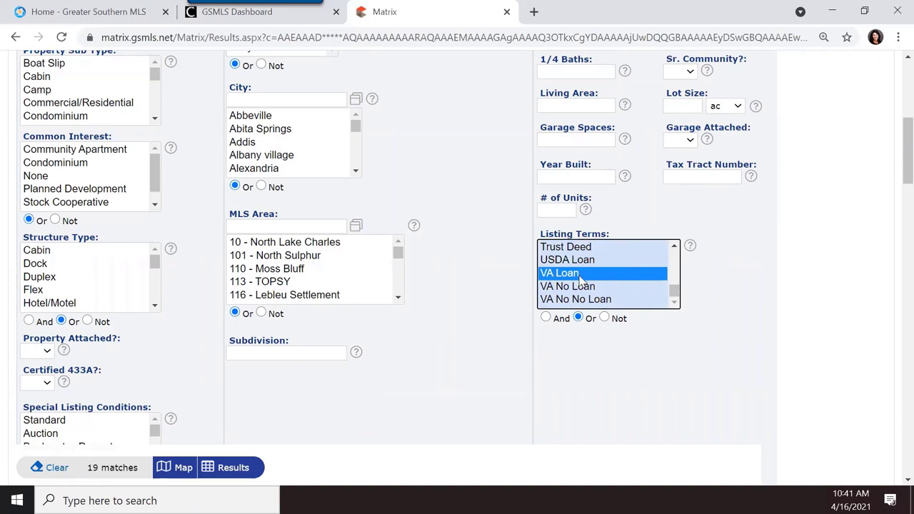
pyautogui.click(112, 469)
pyautogui.click(112, 470)
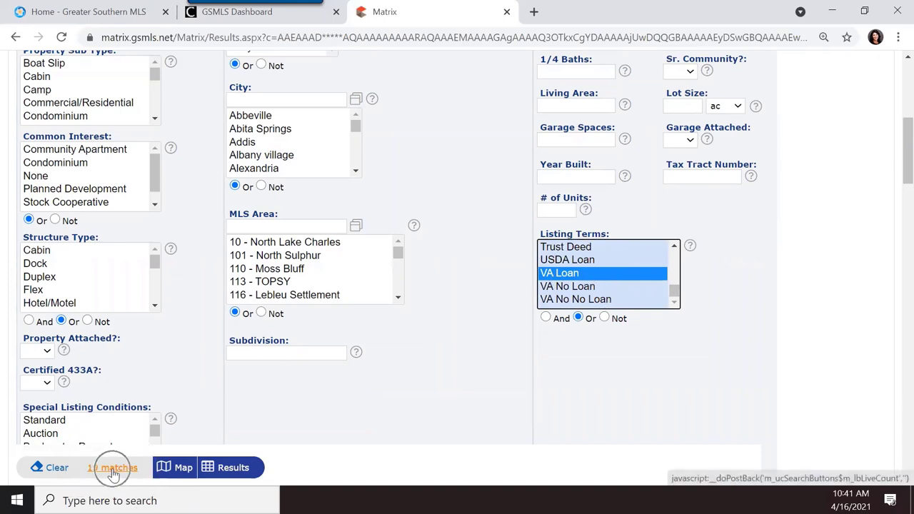
# - Reselect VA Loan in Listing Terms after scrolling the list, and refresh the count
pyautogui.moveTo(675, 297); pyautogui.dragTo(686, 332)
pyautogui.click(571, 280)
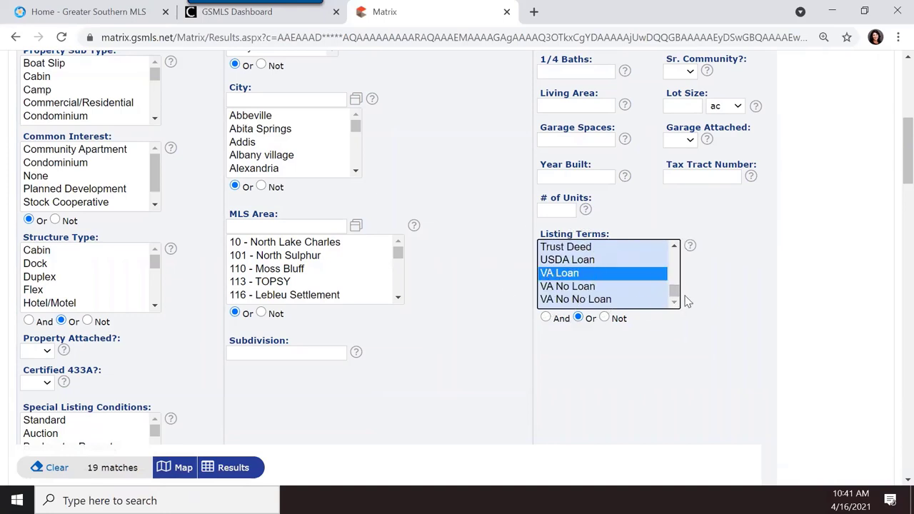
pyautogui.moveTo(675, 298); pyautogui.dragTo(683, 239)
pyautogui.scroll(-2, 597, 265)
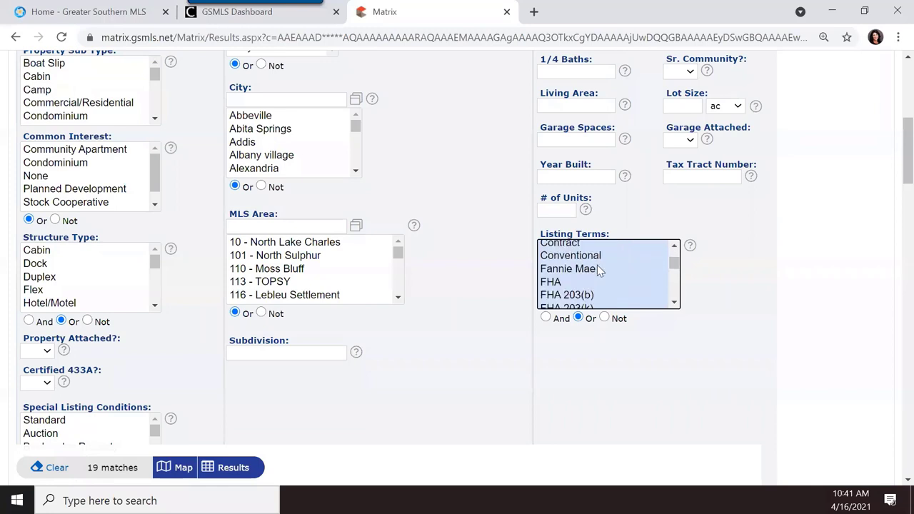
pyautogui.scroll(2, 592, 261)
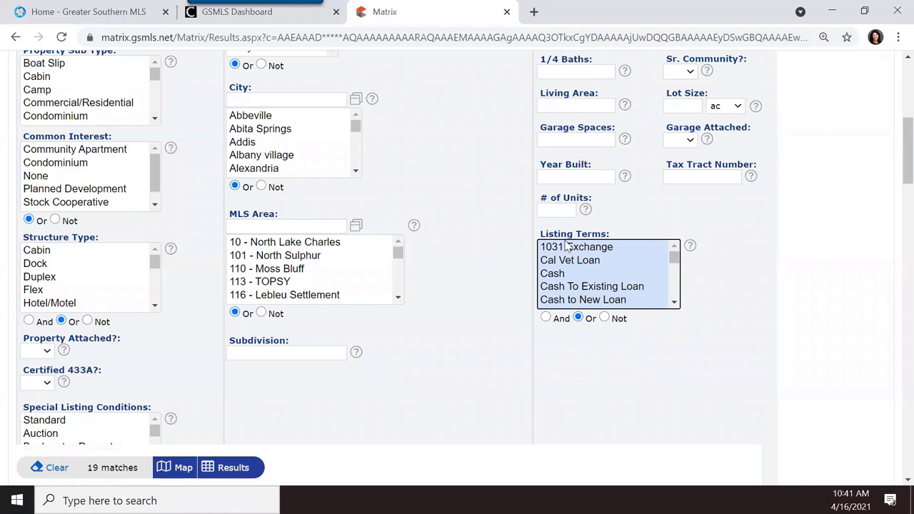
pyautogui.scroll(-8, 571, 257)
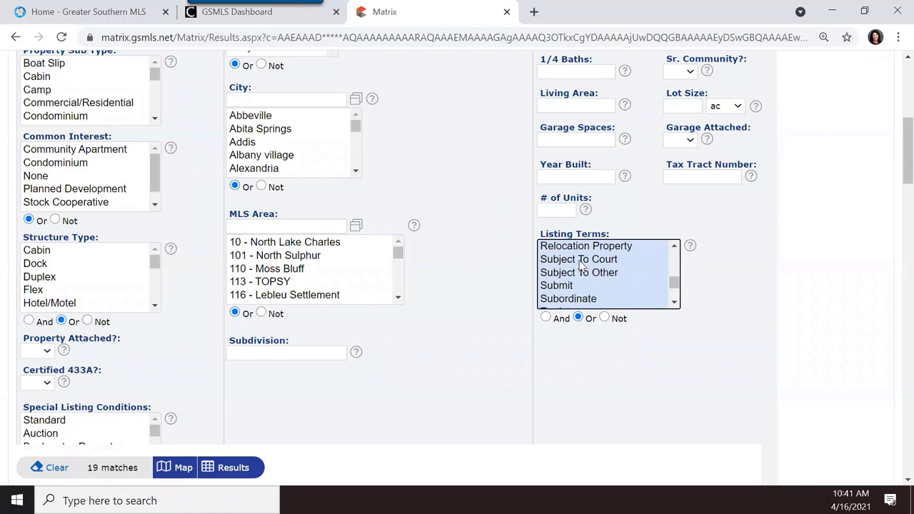
pyautogui.scroll(-2, 580, 264)
pyautogui.click(584, 276)
pyautogui.scroll(-1, 587, 275)
pyautogui.scroll(1, 587, 274)
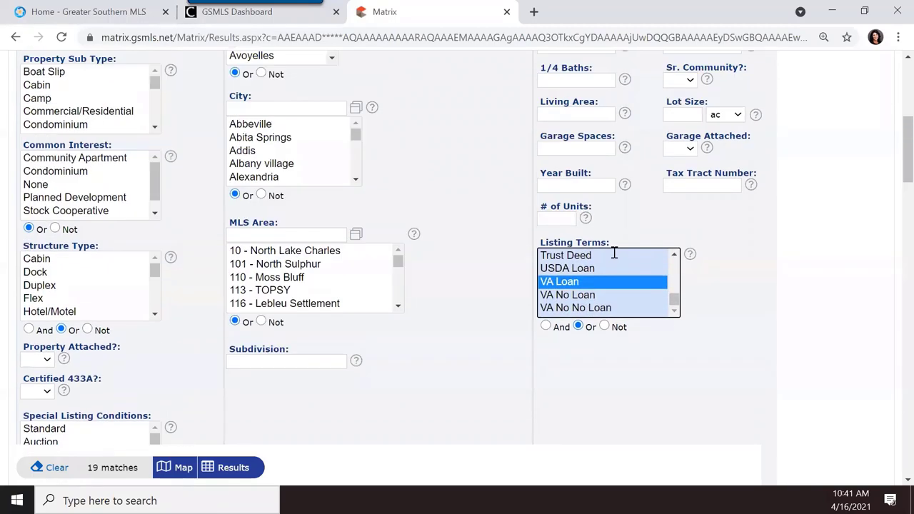
pyautogui.scroll(11, 635, 353)
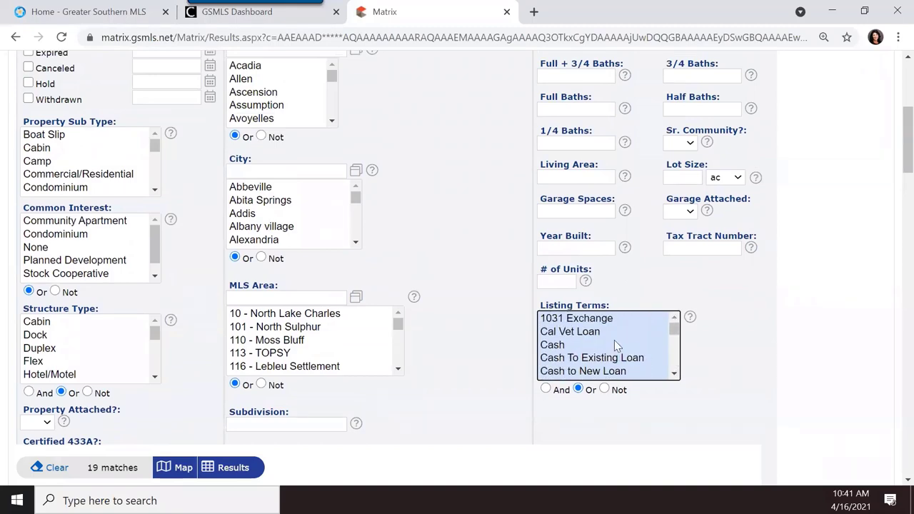
pyautogui.scroll(1, 714, 371)
pyautogui.scroll(-3, 686, 376)
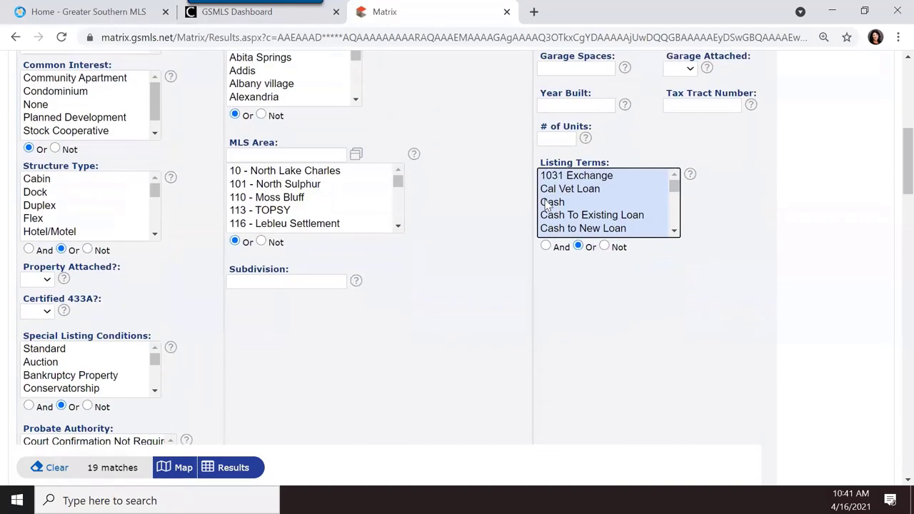
pyautogui.scroll(-2, 599, 187)
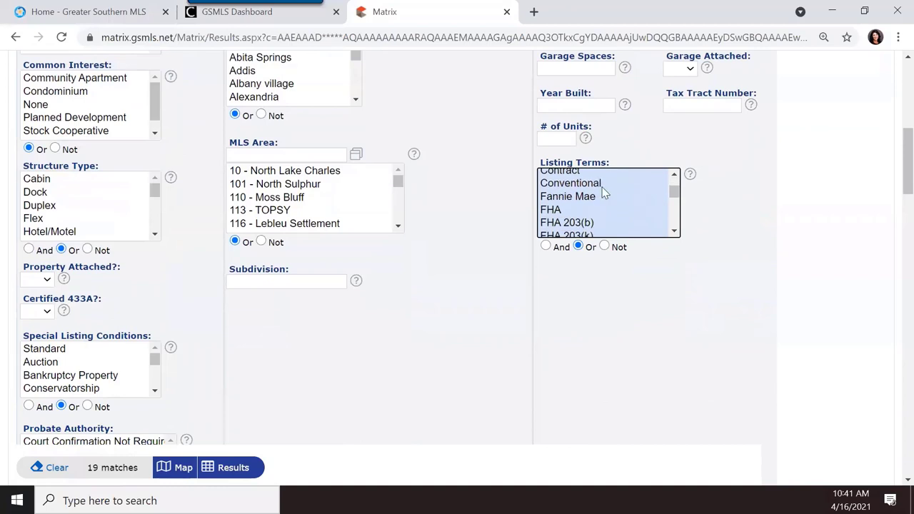
pyautogui.scroll(2, 602, 187)
pyautogui.scroll(-4, 596, 193)
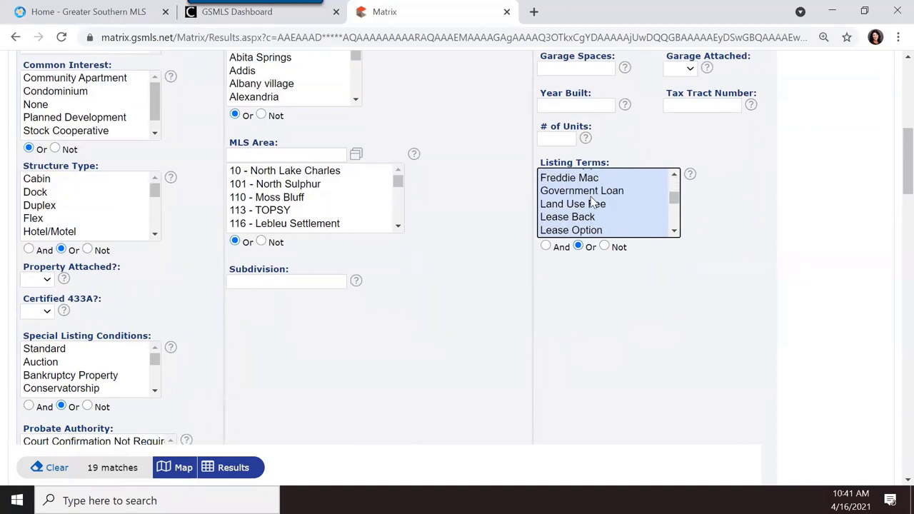
pyautogui.scroll(-4, 593, 204)
pyautogui.scroll(2, 579, 208)
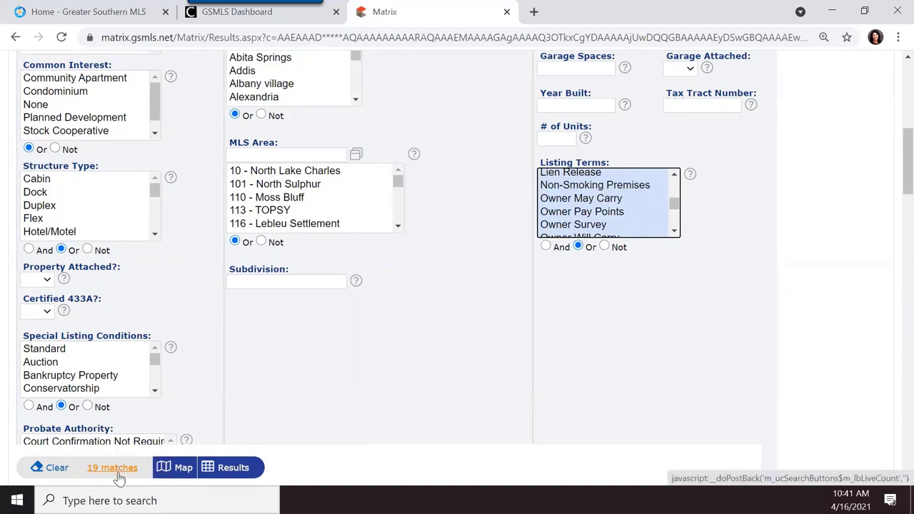
pyautogui.click(118, 475)
pyautogui.click(108, 473)
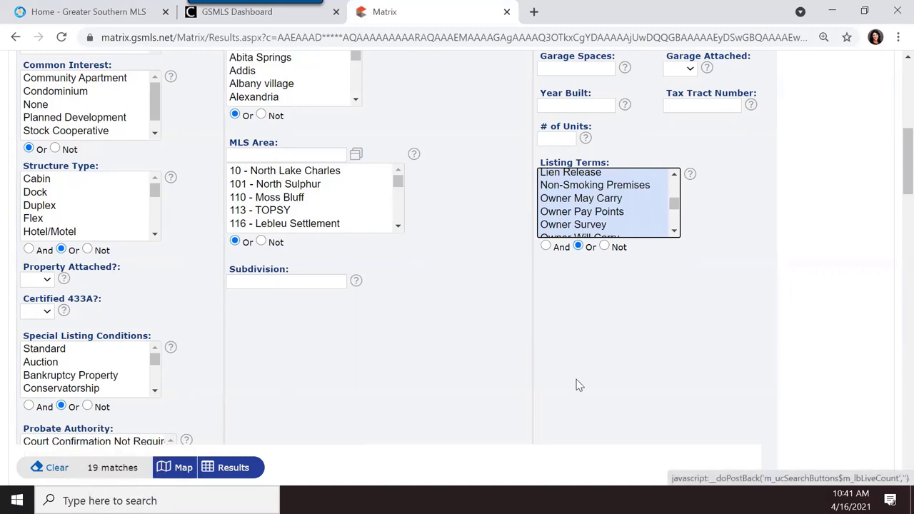
# - Try VA No No Loan, then switch Listing Terms back to VA Loan (19 matches)
pyautogui.scroll(3, 619, 221)
pyautogui.scroll(-3, 619, 221)
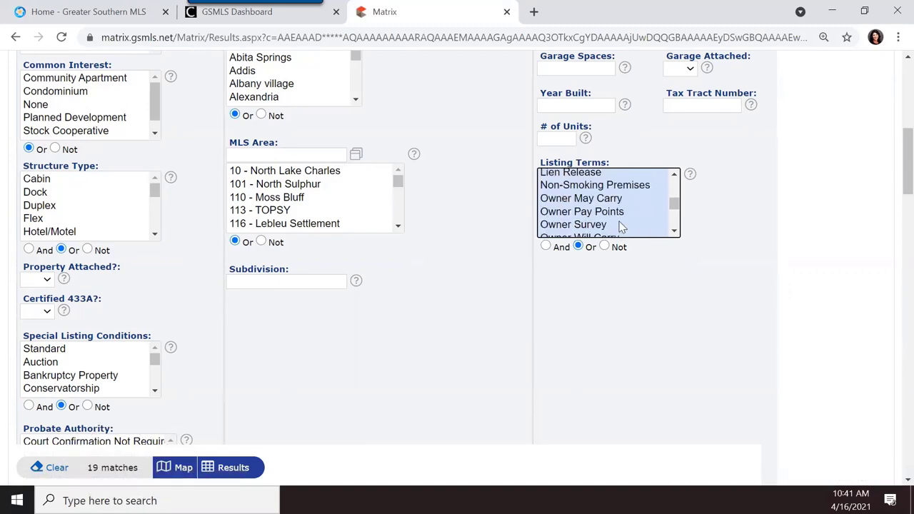
pyautogui.scroll(-5, 619, 221)
pyautogui.click(585, 203)
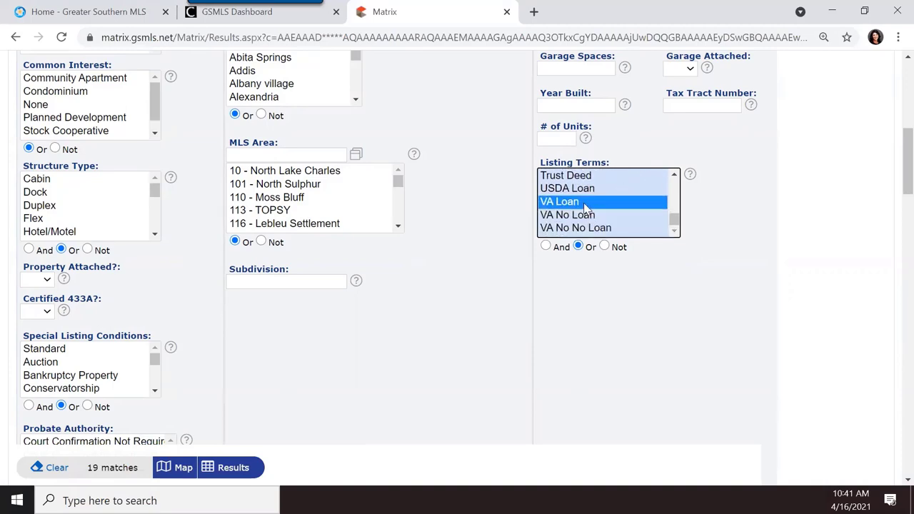
pyautogui.click(637, 230)
pyautogui.click(590, 205)
pyautogui.scroll(10, 617, 212)
pyautogui.scroll(-3, 629, 285)
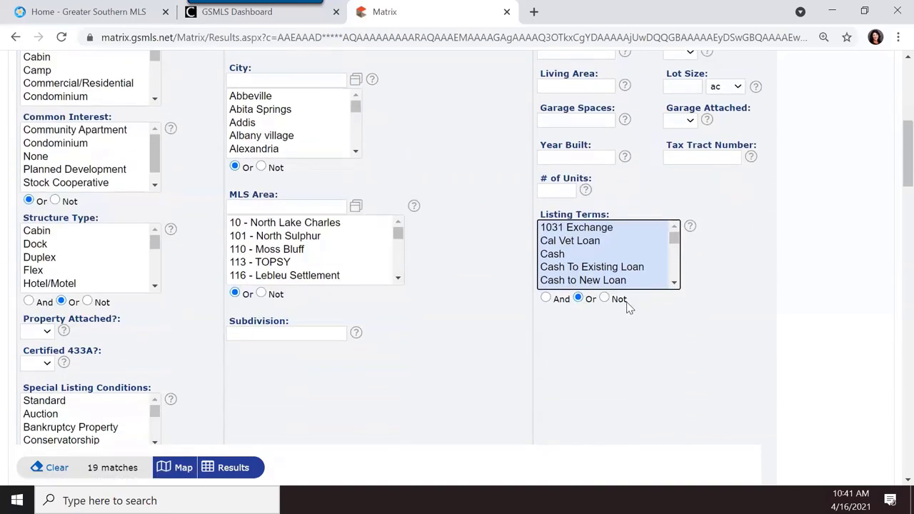
pyautogui.scroll(-1, 600, 313)
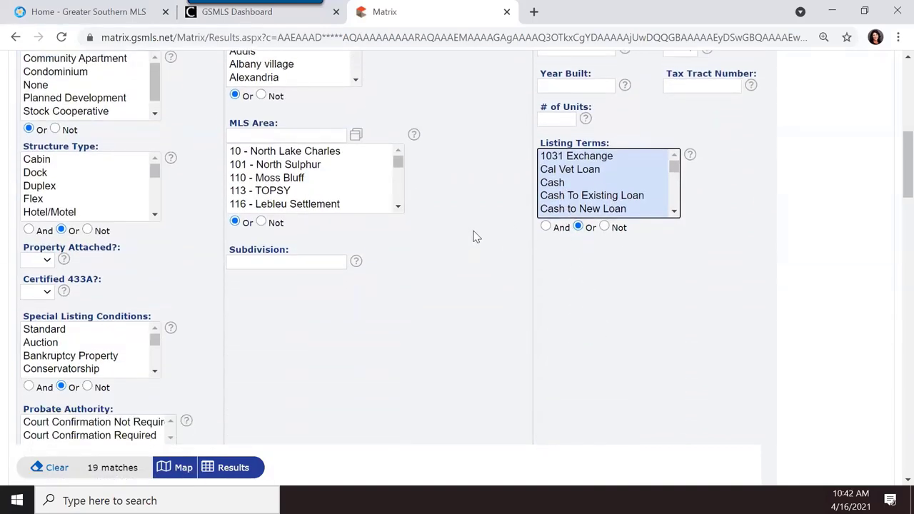
pyautogui.scroll(-4, 540, 257)
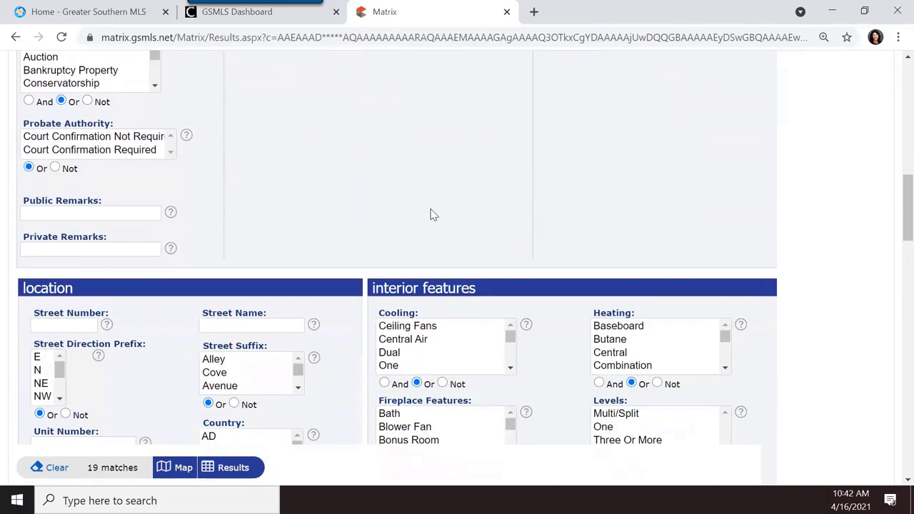
pyautogui.scroll(-2, 432, 215)
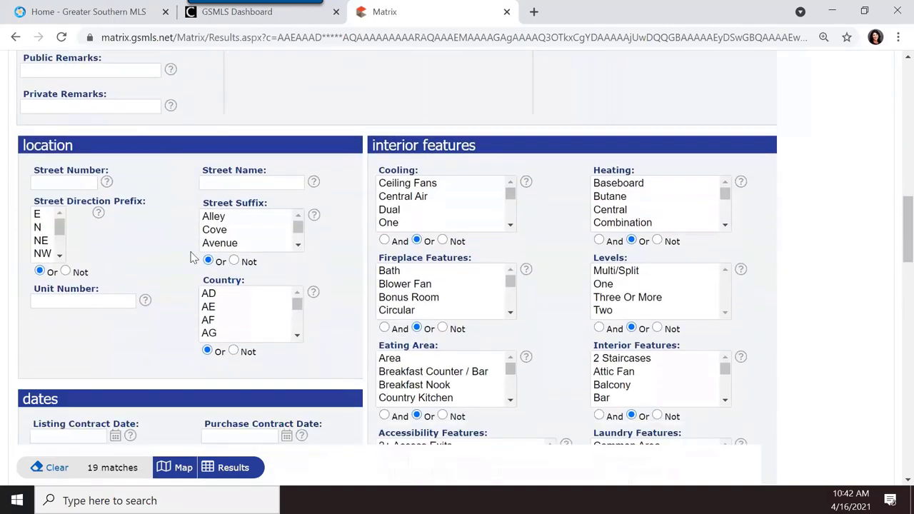
pyautogui.scroll(-1, 85, 214)
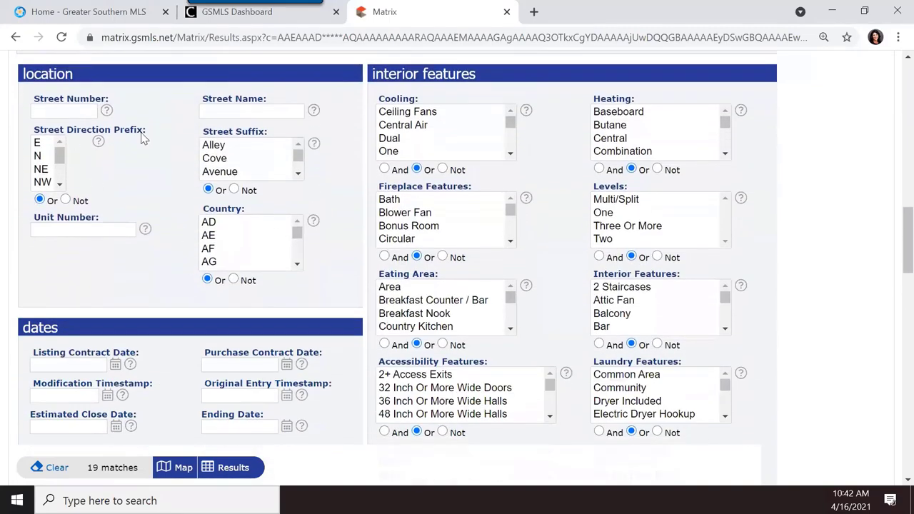
pyautogui.scroll(1, 166, 233)
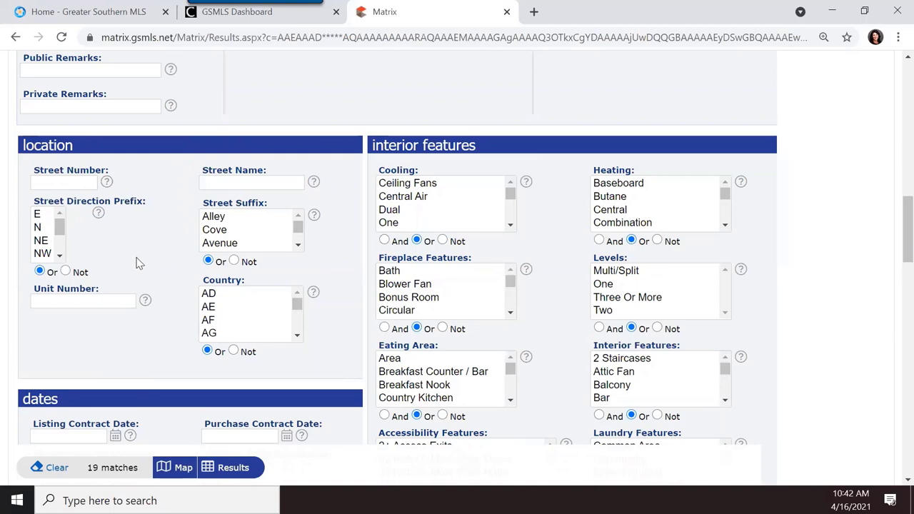
pyautogui.scroll(-1, 581, 217)
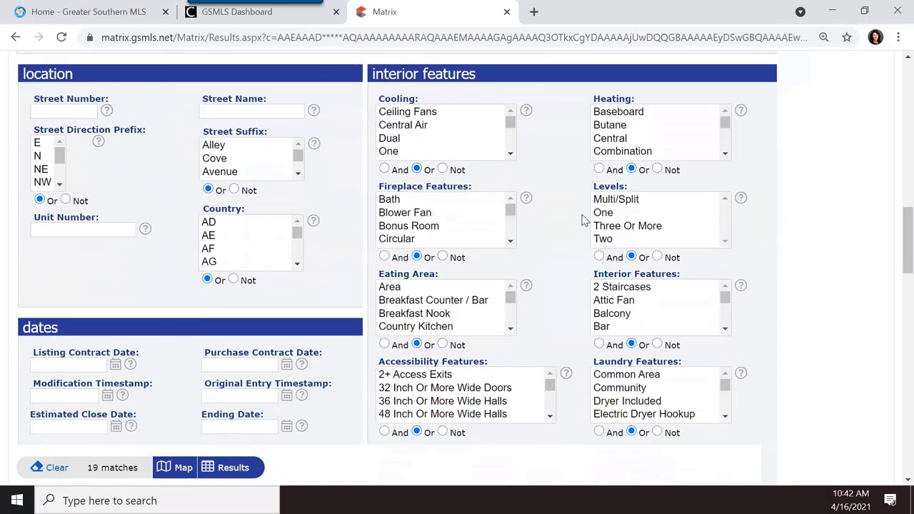
pyautogui.scroll(1, 550, 239)
pyautogui.moveTo(508, 191); pyautogui.dragTo(500, 173)
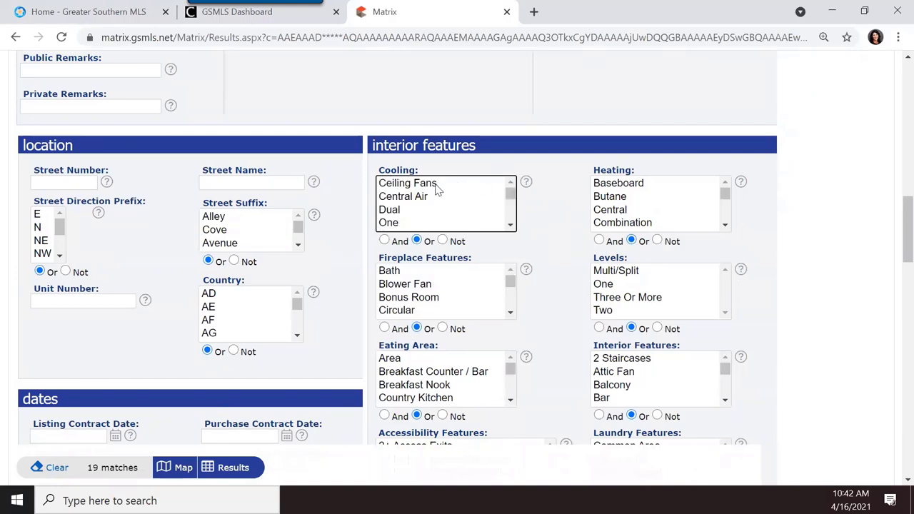
pyautogui.scroll(-3, 428, 211)
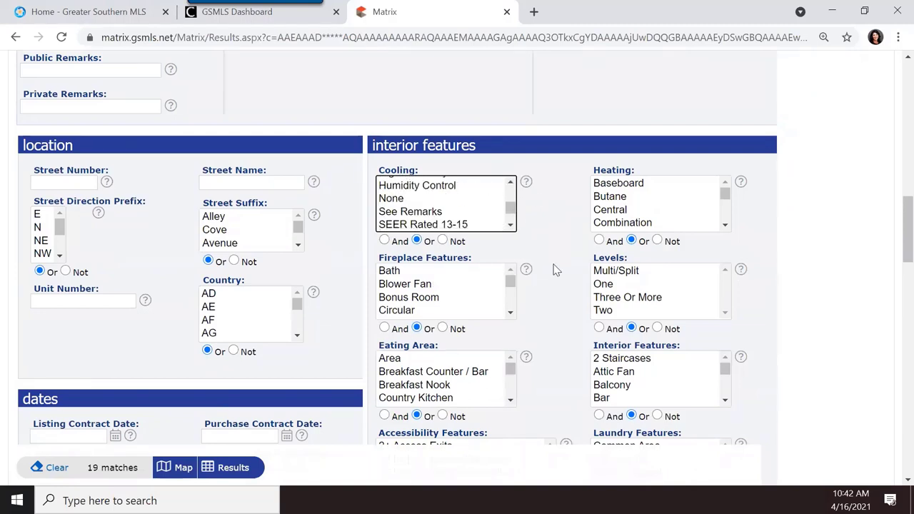
pyautogui.scroll(-1, 492, 217)
pyautogui.scroll(-2, 492, 217)
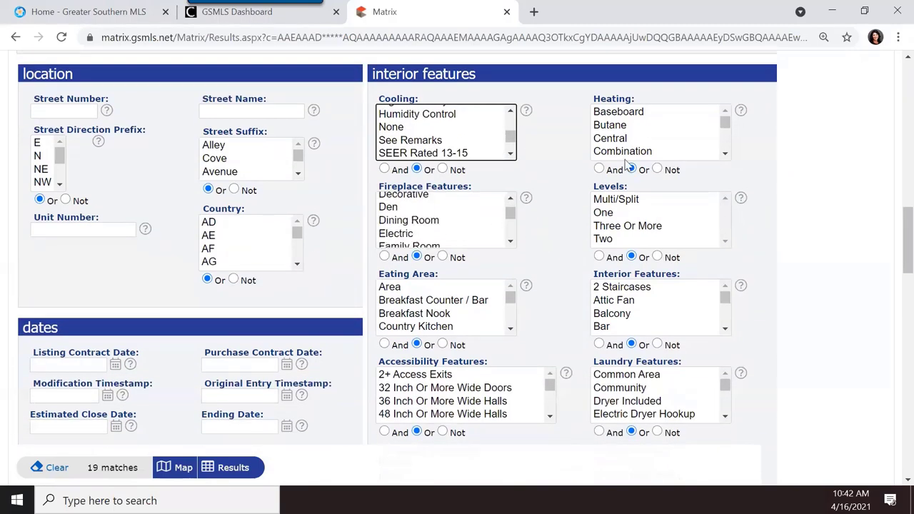
pyautogui.scroll(-1, 557, 257)
pyautogui.scroll(1, 565, 283)
pyautogui.scroll(-1, 556, 299)
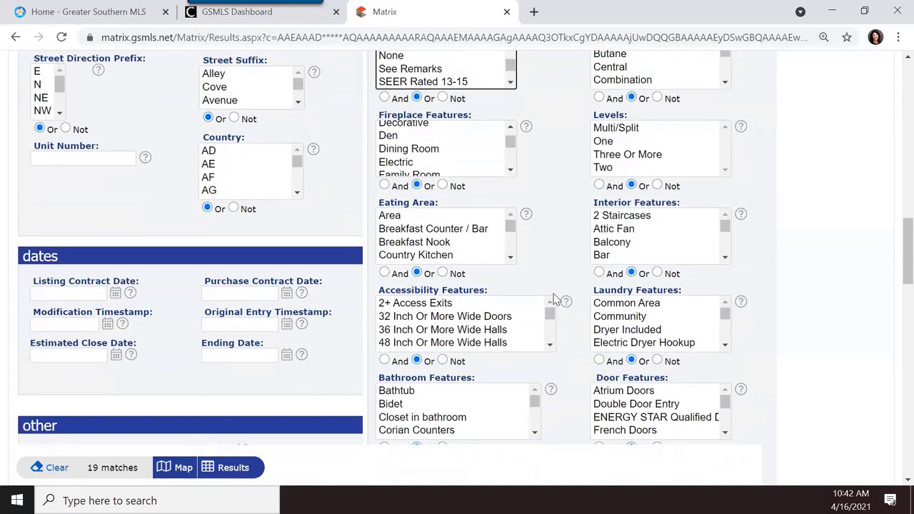
pyautogui.click(512, 258)
pyautogui.click(511, 258)
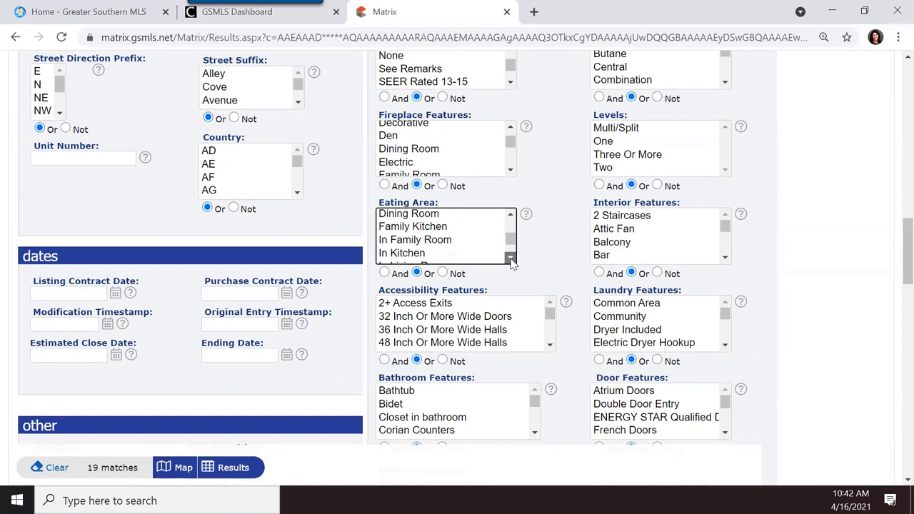
pyautogui.click(511, 259)
pyautogui.click(511, 258)
pyautogui.moveTo(512, 246); pyautogui.dragTo(511, 224)
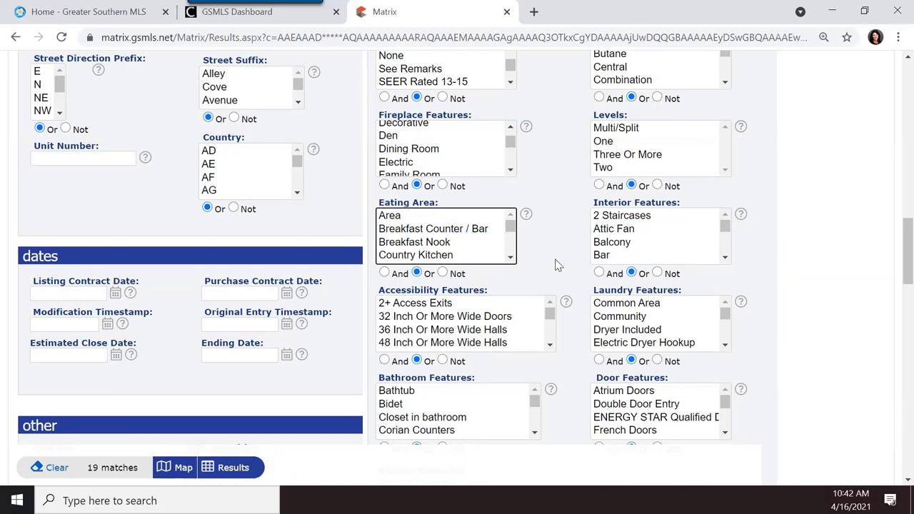
pyautogui.scroll(1, 558, 265)
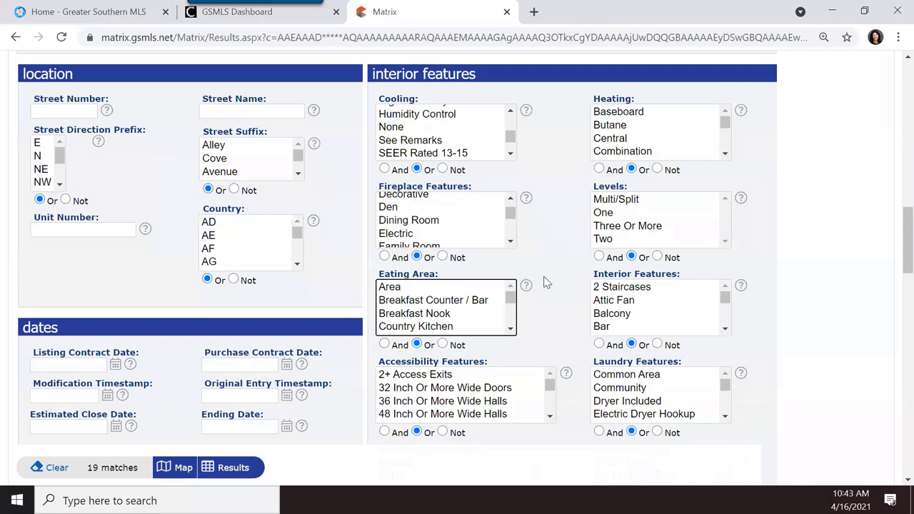
pyautogui.scroll(-1, 545, 280)
pyautogui.scroll(1, 546, 279)
pyautogui.click(511, 330)
pyautogui.click(510, 286)
pyautogui.scroll(-1, 468, 298)
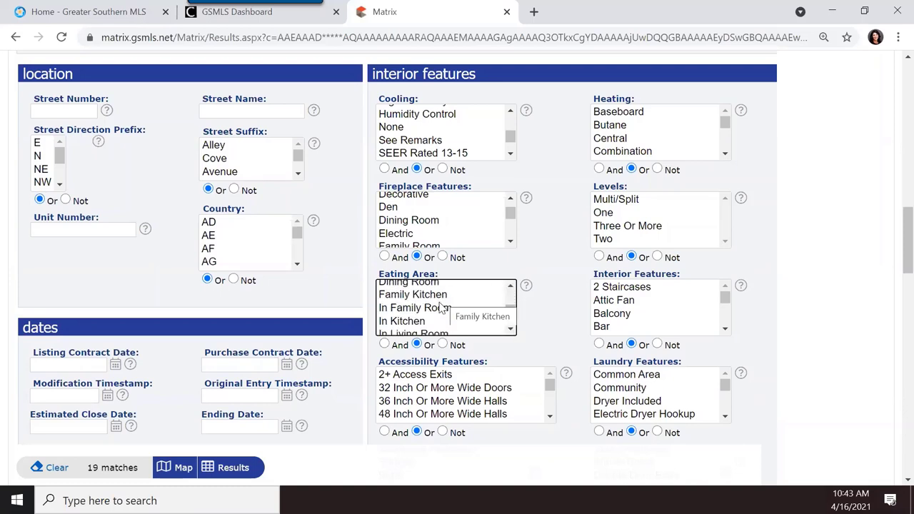
pyautogui.scroll(-1, 426, 307)
pyautogui.scroll(1, 426, 304)
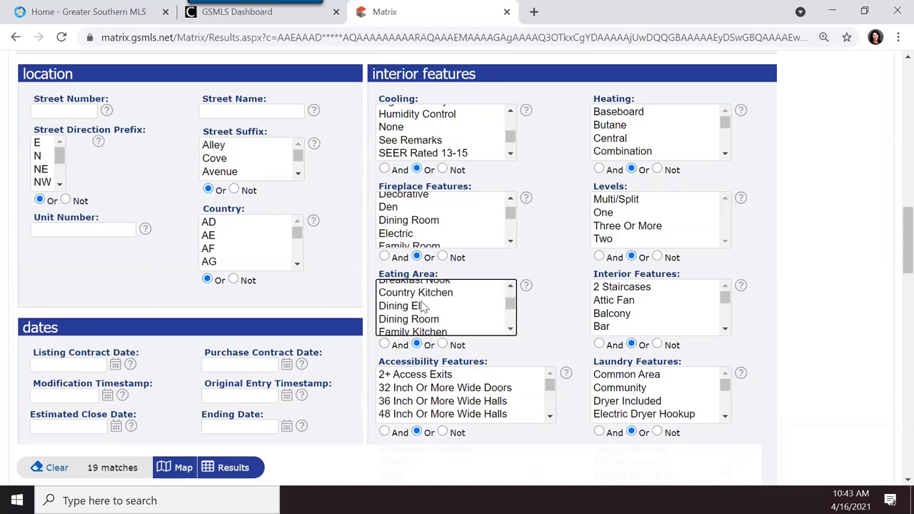
pyautogui.scroll(-1, 422, 306)
pyautogui.scroll(2, 427, 303)
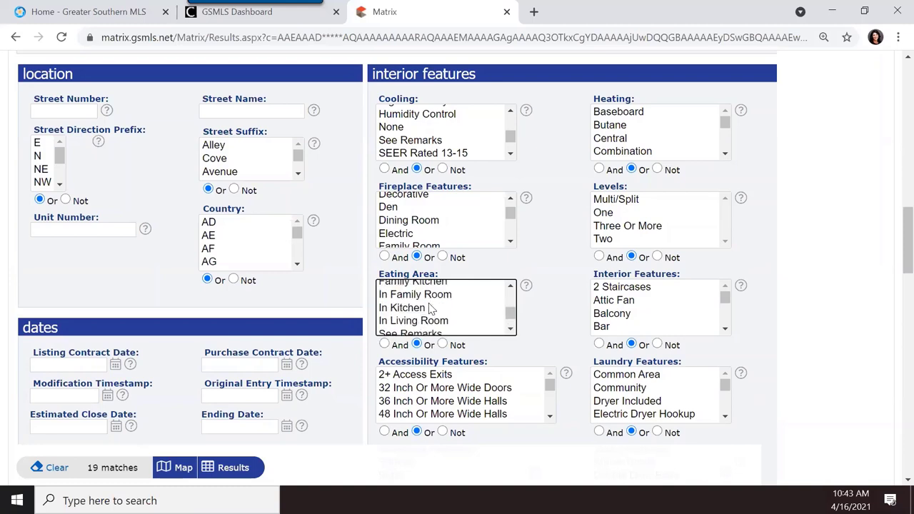
pyautogui.scroll(-1, 511, 330)
pyautogui.scroll(-1, 512, 330)
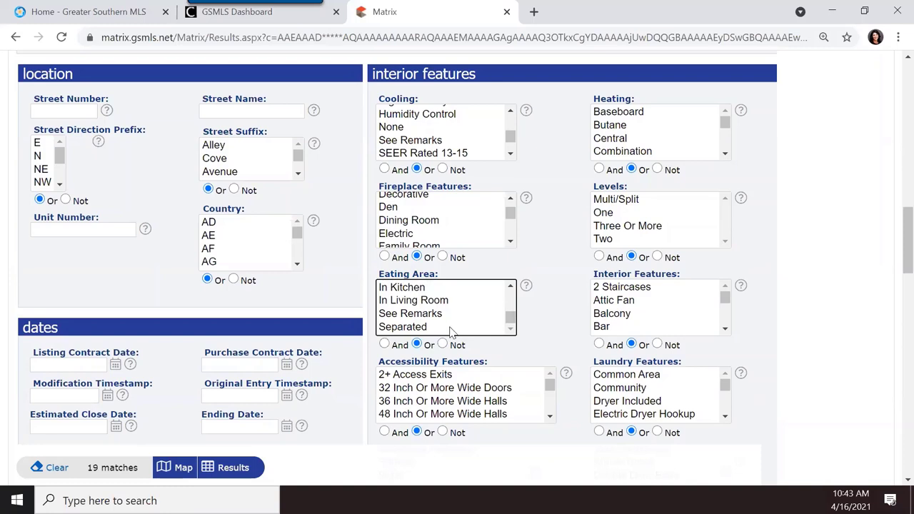
pyautogui.moveTo(510, 321); pyautogui.dragTo(505, 309)
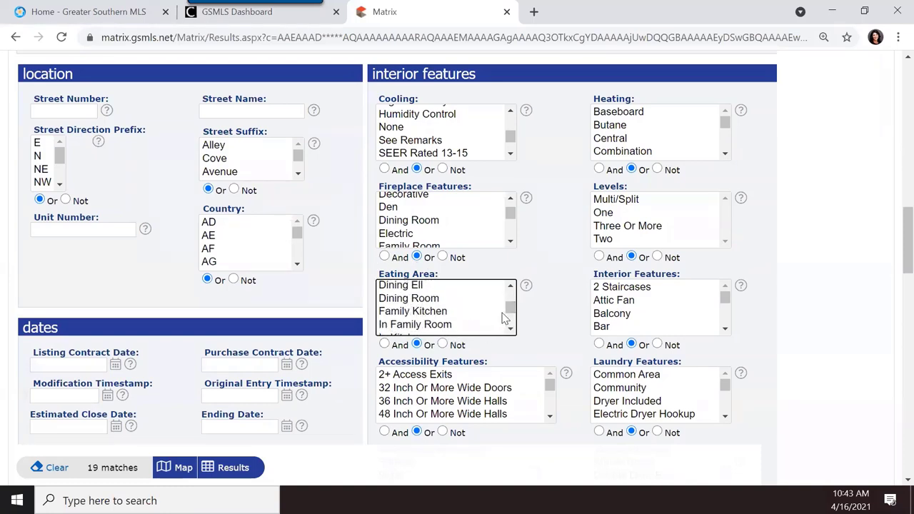
pyautogui.scroll(2, 511, 309)
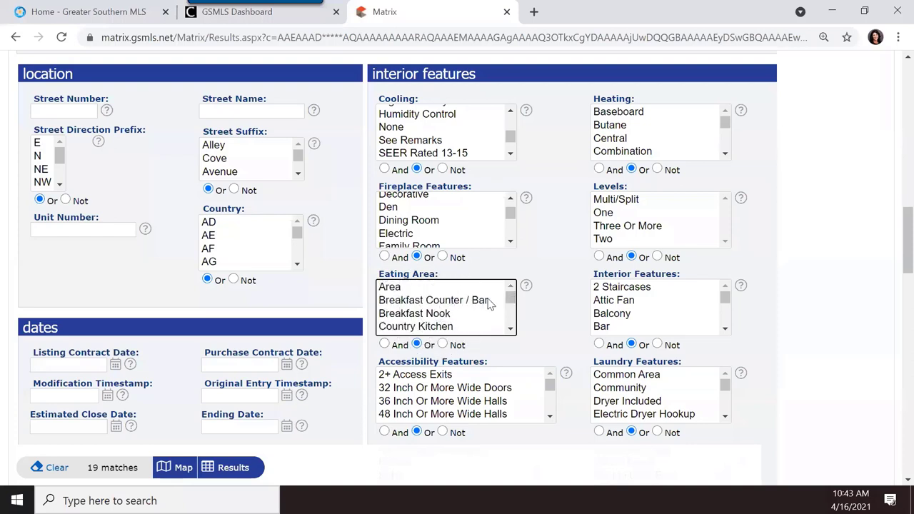
pyautogui.scroll(-1, 540, 318)
pyautogui.moveTo(726, 229); pyautogui.dragTo(727, 233)
pyautogui.scroll(-1, 726, 263)
pyautogui.scroll(1, 672, 250)
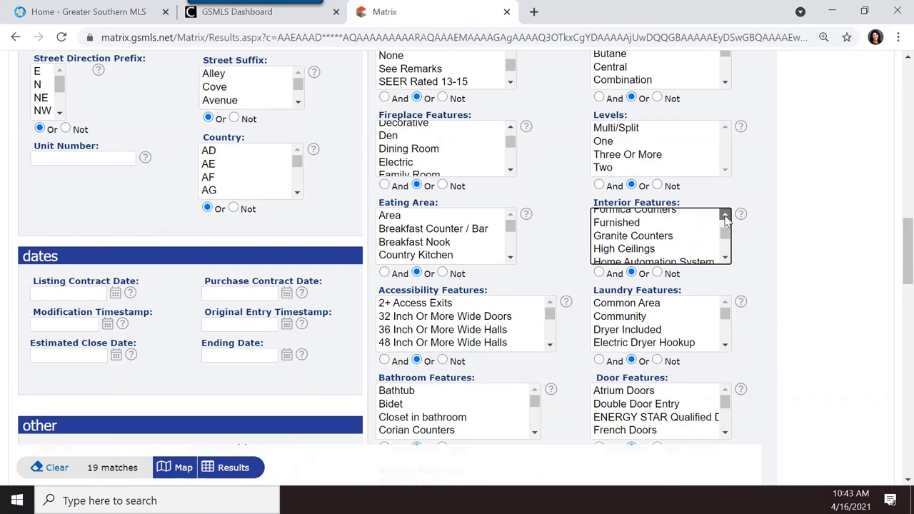
pyautogui.click(724, 258)
pyautogui.click(726, 260)
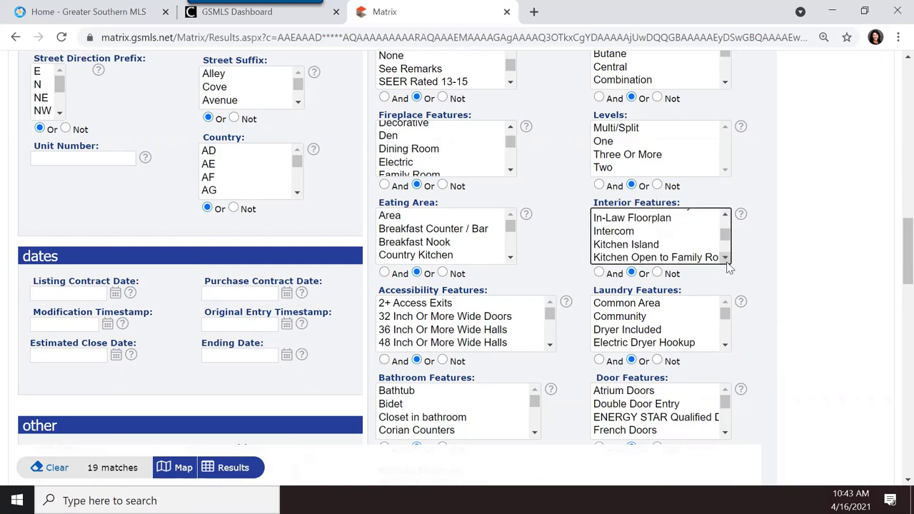
pyautogui.click(725, 259)
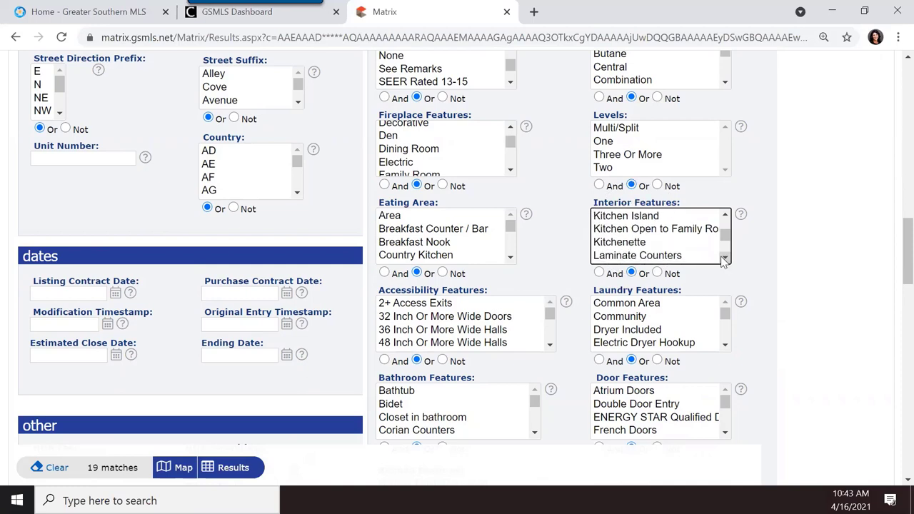
pyautogui.click(725, 258)
pyautogui.click(725, 258)
pyautogui.click(725, 258)
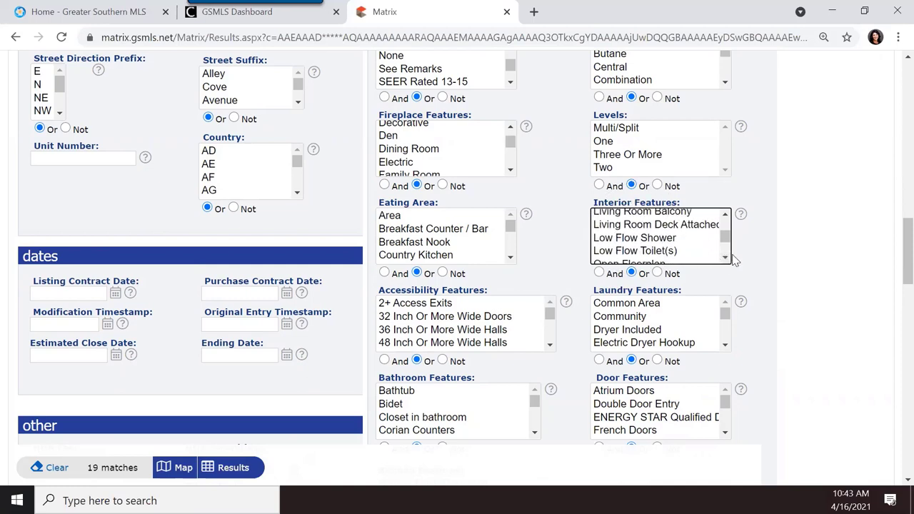
pyautogui.click(725, 259)
pyautogui.scroll(-1, 727, 259)
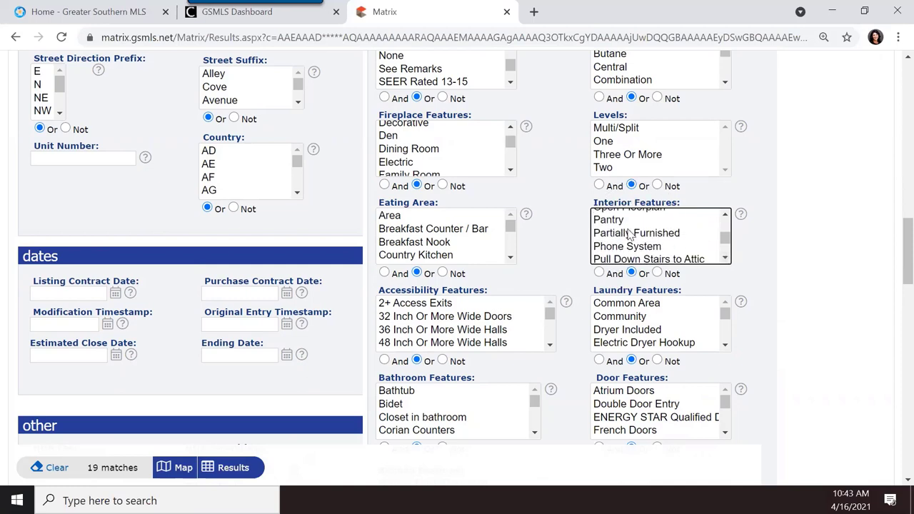
pyautogui.click(690, 258)
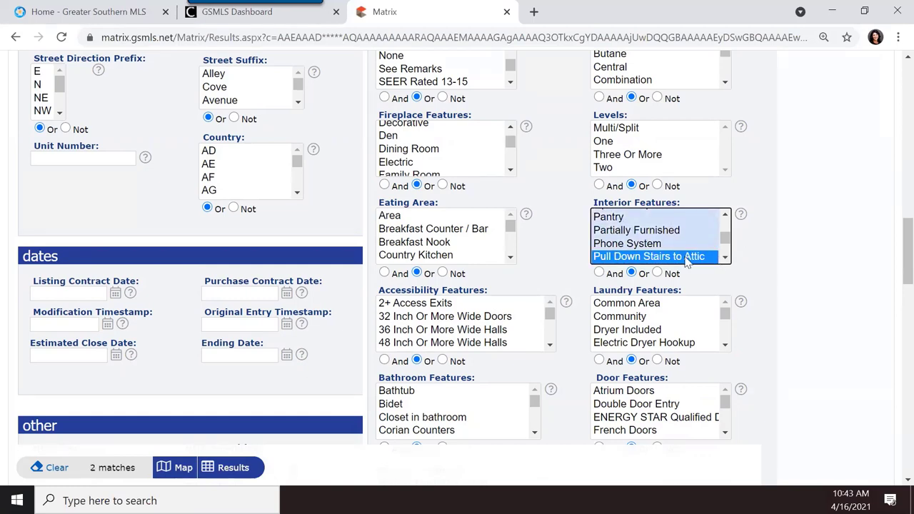
pyautogui.click(542, 245)
pyautogui.scroll(-1, 559, 254)
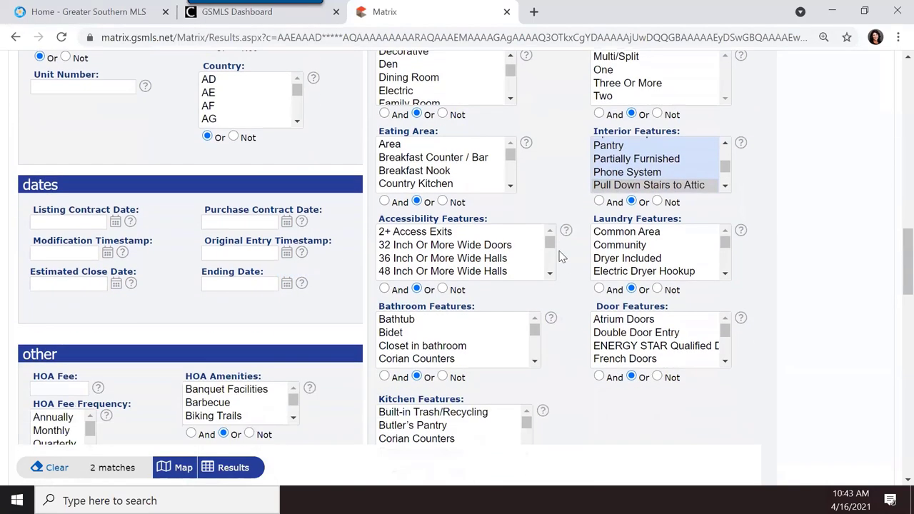
pyautogui.scroll(-1, 475, 257)
pyautogui.scroll(-1, 601, 262)
pyautogui.scroll(-4, 643, 253)
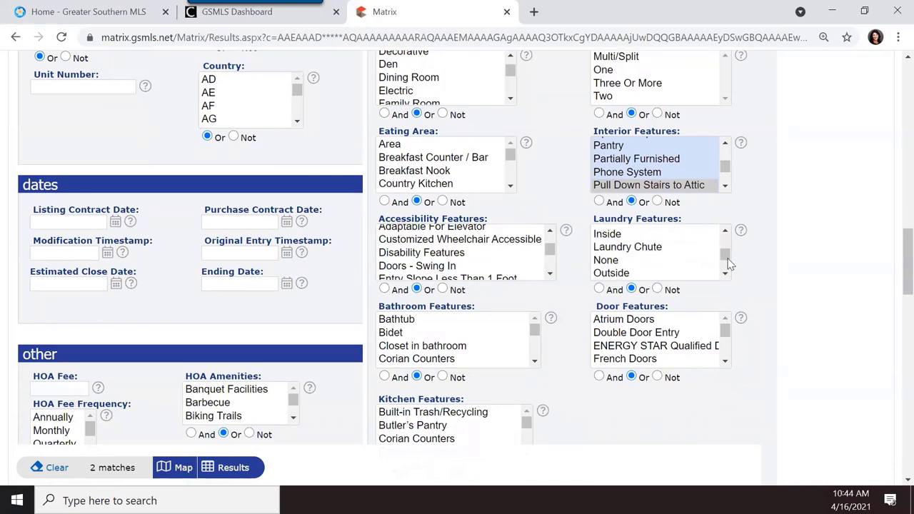
pyautogui.click(723, 234)
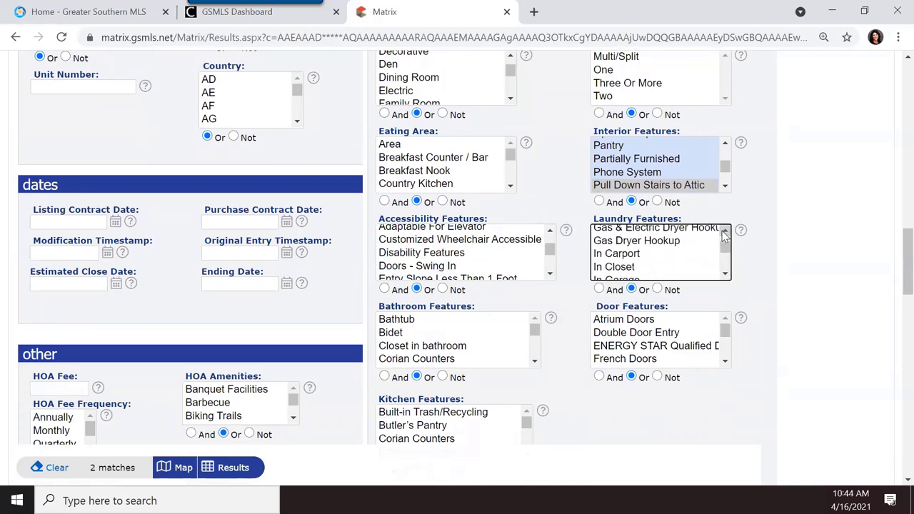
pyautogui.scroll(-4, 727, 275)
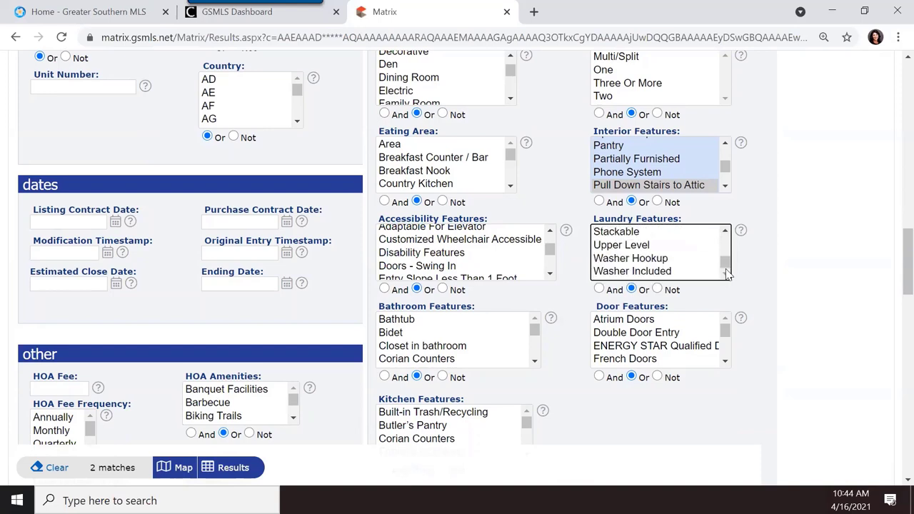
pyautogui.click(725, 233)
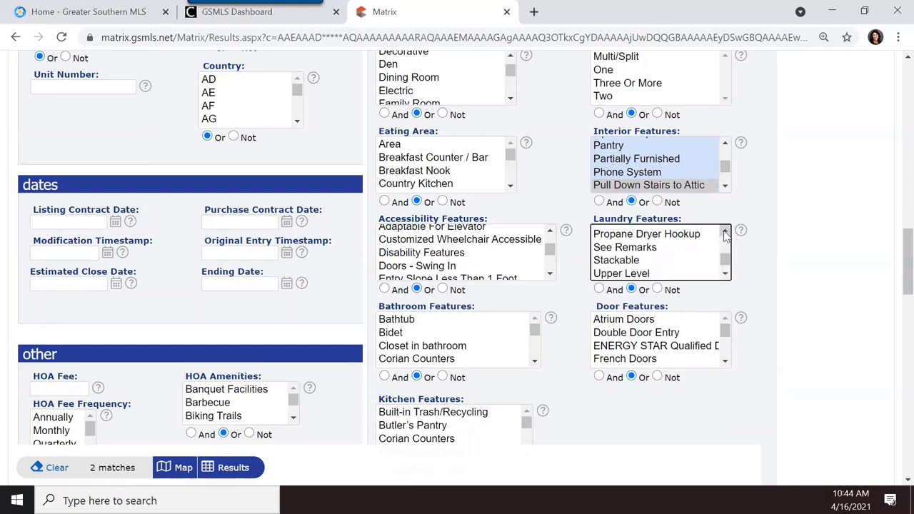
pyautogui.click(725, 233)
pyautogui.click(725, 234)
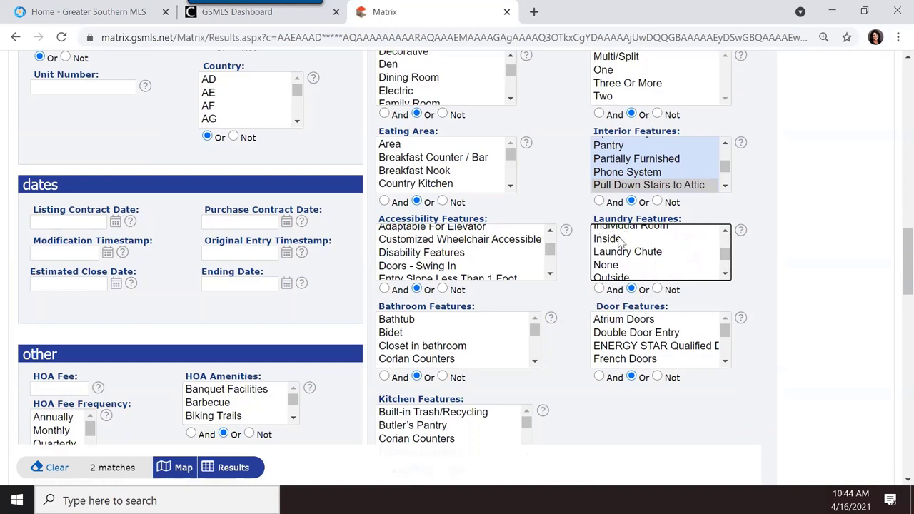
pyautogui.scroll(3, 693, 241)
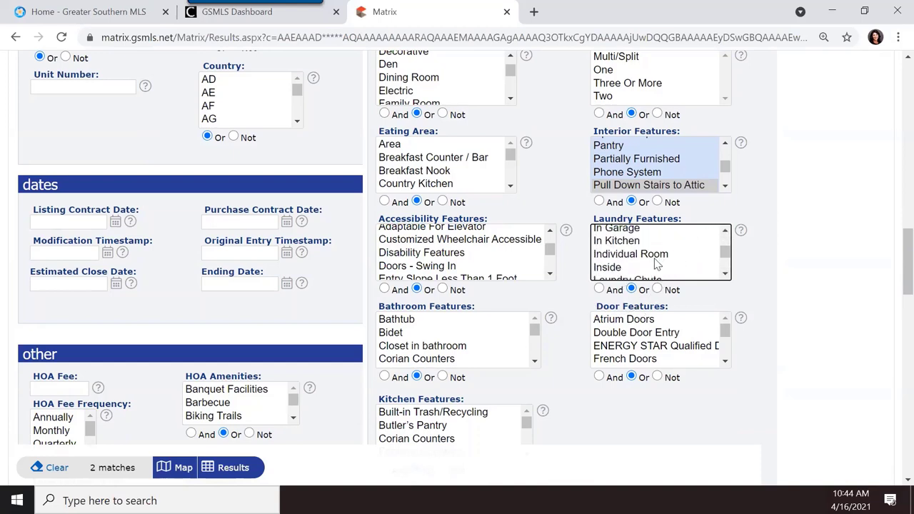
pyautogui.click(725, 230)
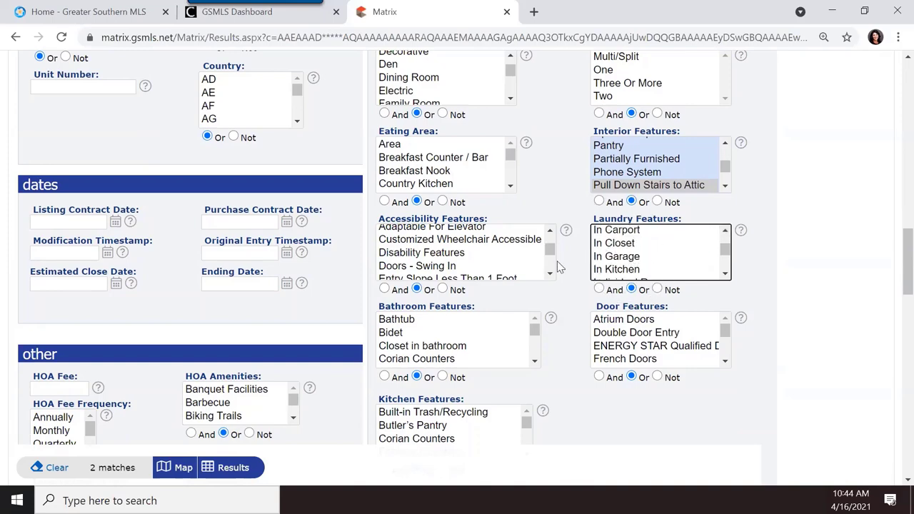
pyautogui.scroll(-1, 559, 269)
pyautogui.scroll(-1, 547, 292)
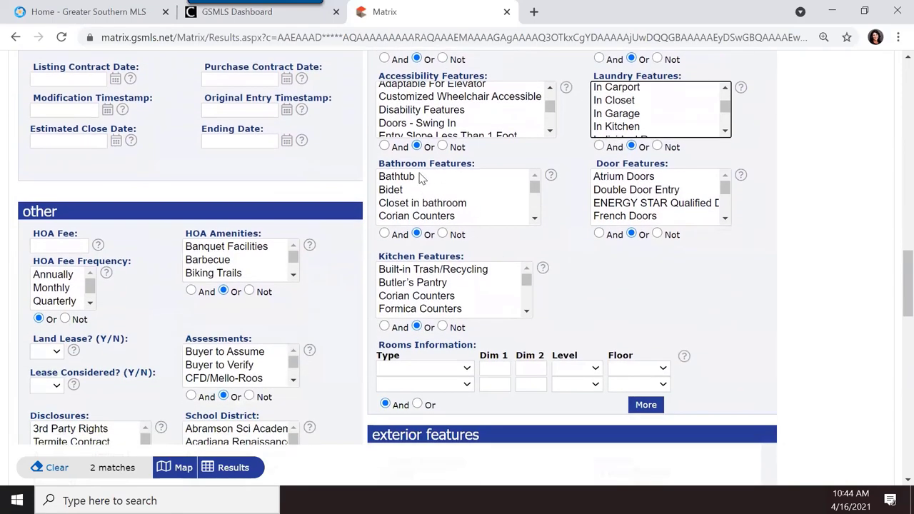
# - Select Bidet in Bathroom Features and browse the other feature options
pyautogui.click(401, 196)
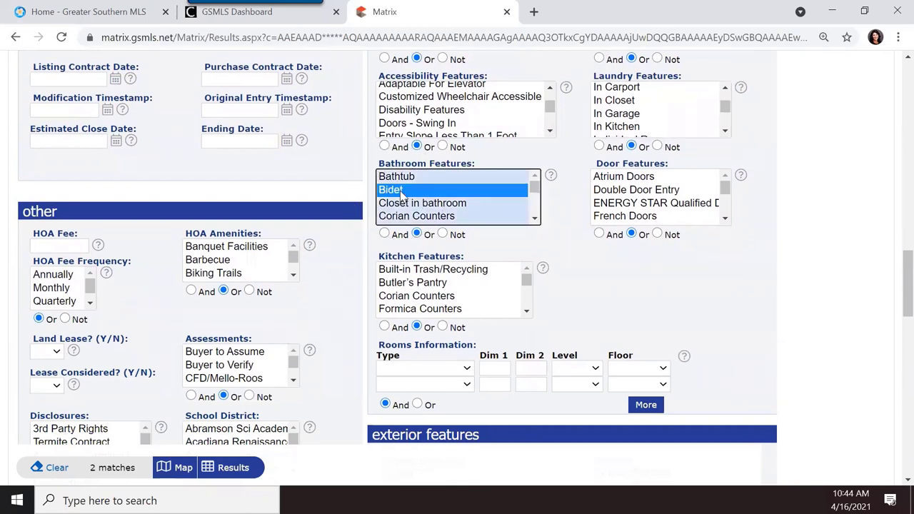
pyautogui.click(402, 195)
pyautogui.scroll(-2, 535, 221)
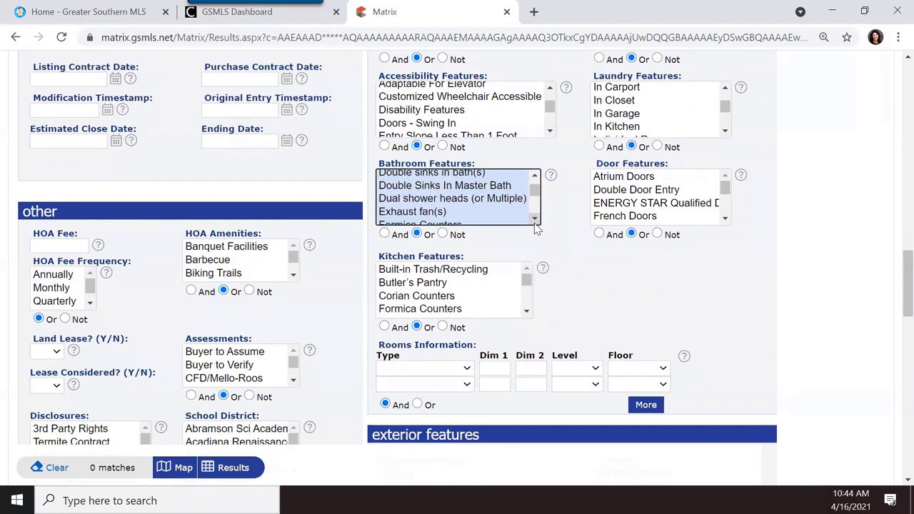
pyautogui.scroll(-1, 461, 187)
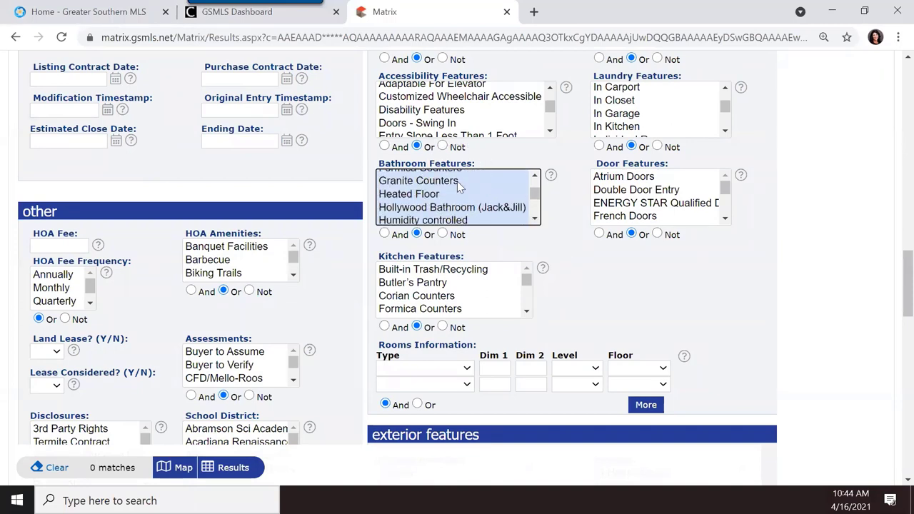
pyautogui.click(436, 199)
pyautogui.click(535, 219)
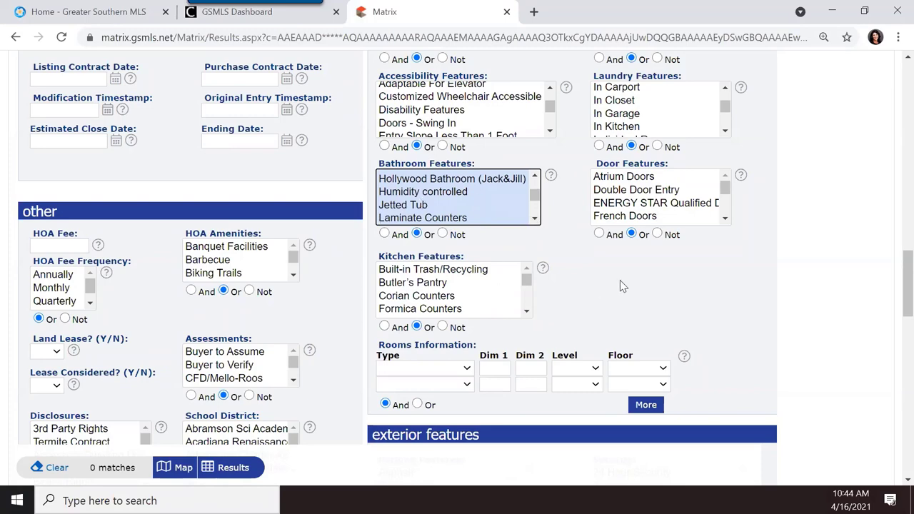
pyautogui.scroll(-1, 619, 280)
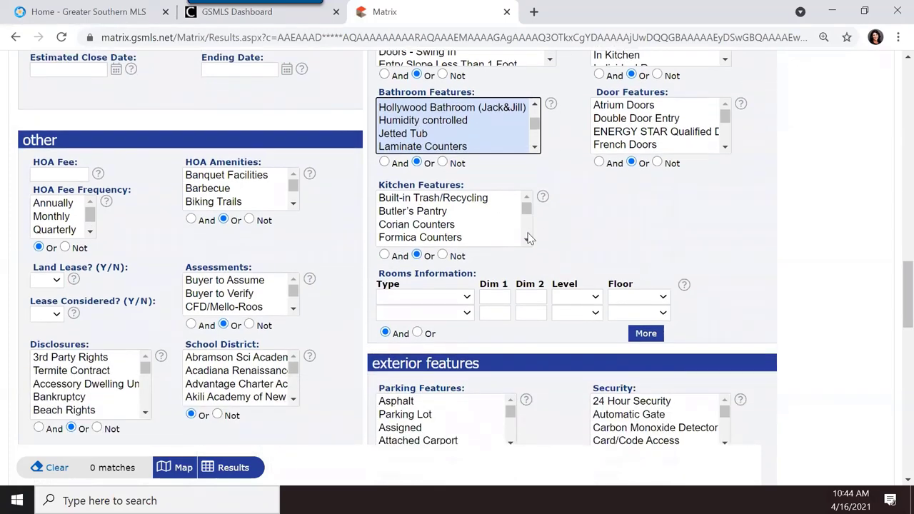
pyautogui.scroll(2, 539, 235)
pyautogui.scroll(2, 598, 264)
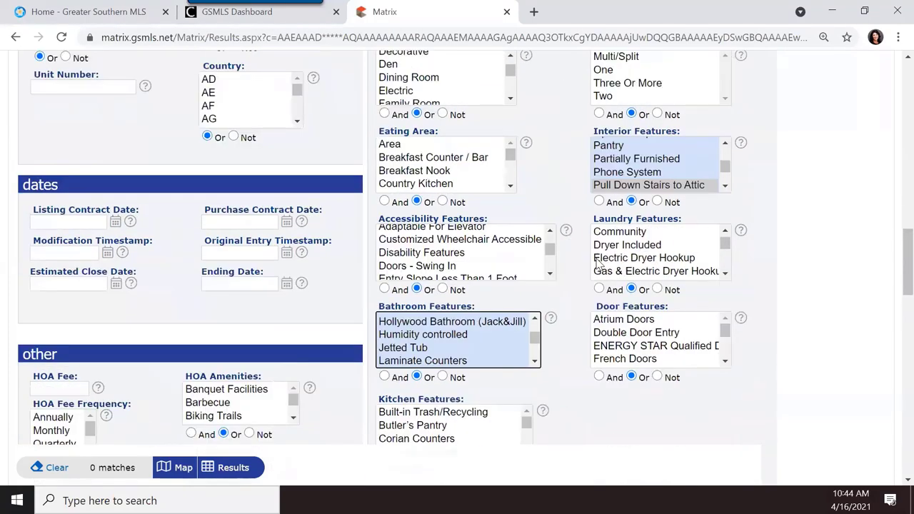
pyautogui.scroll(1, 554, 211)
pyautogui.scroll(2, 555, 211)
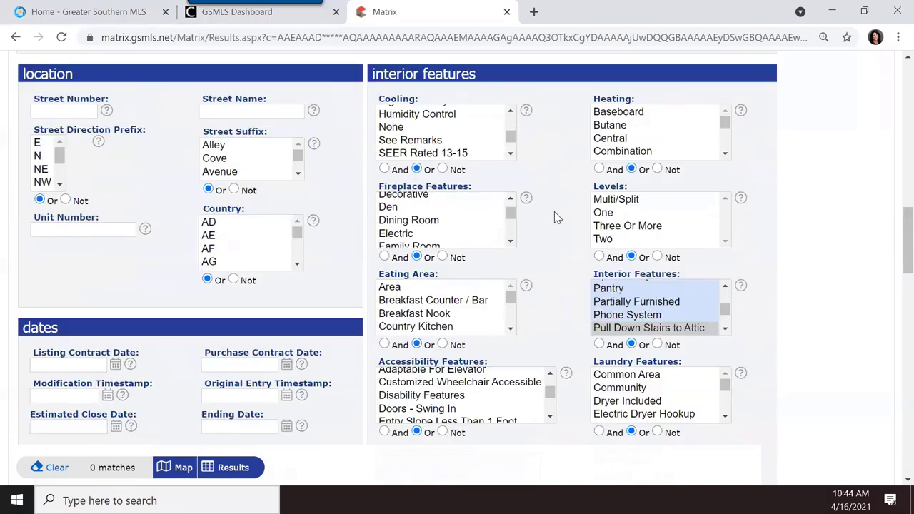
pyautogui.scroll(-1, 555, 212)
pyautogui.scroll(-1, 561, 197)
pyautogui.scroll(-1, 560, 197)
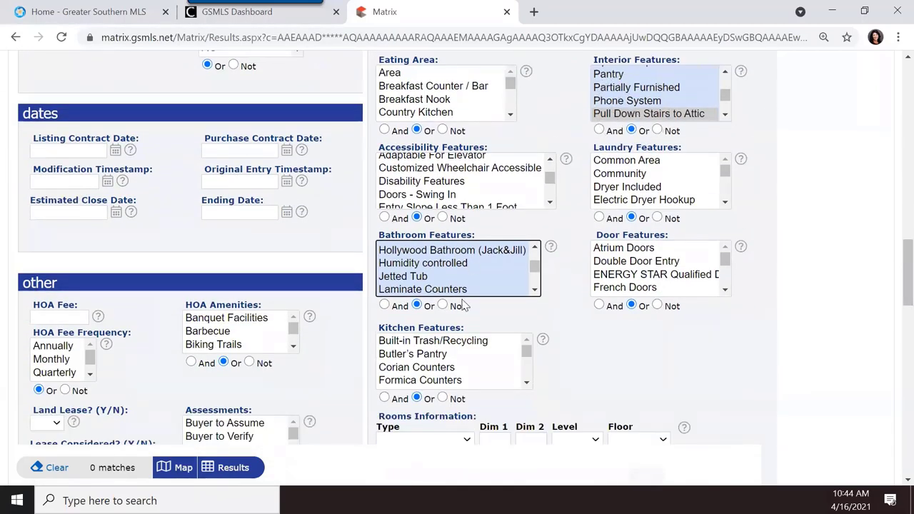
# - Reselect Bidet among the bathroom features, dropping the search to 0 matches
pyautogui.moveTo(535, 267); pyautogui.dragTo(535, 252)
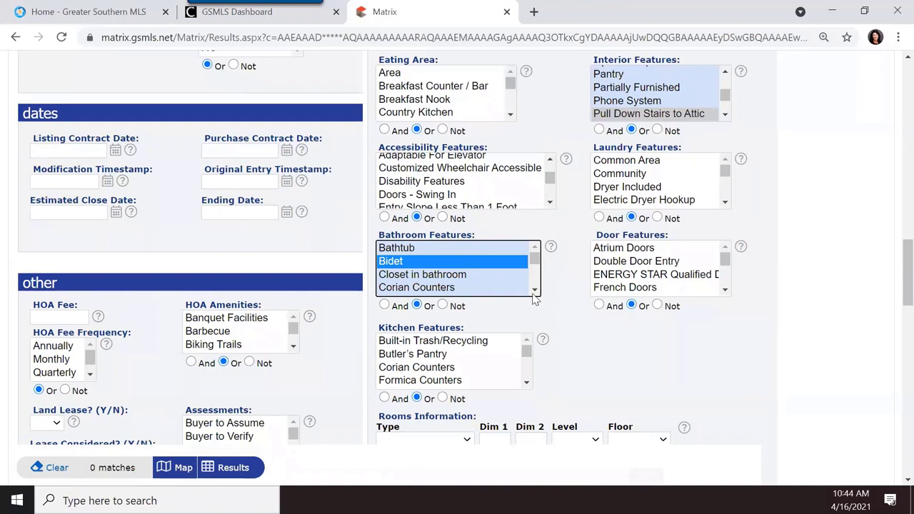
pyautogui.scroll(-8, 533, 293)
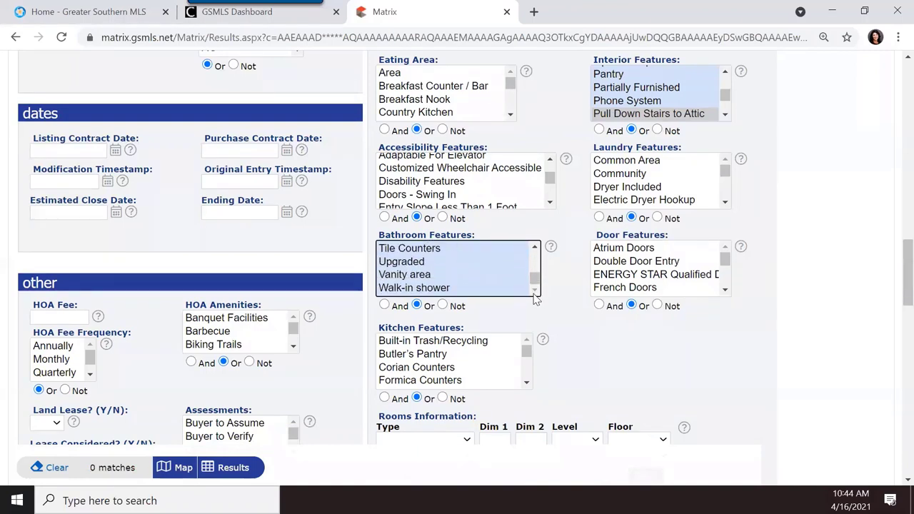
pyautogui.scroll(8, 500, 279)
pyautogui.click(463, 262)
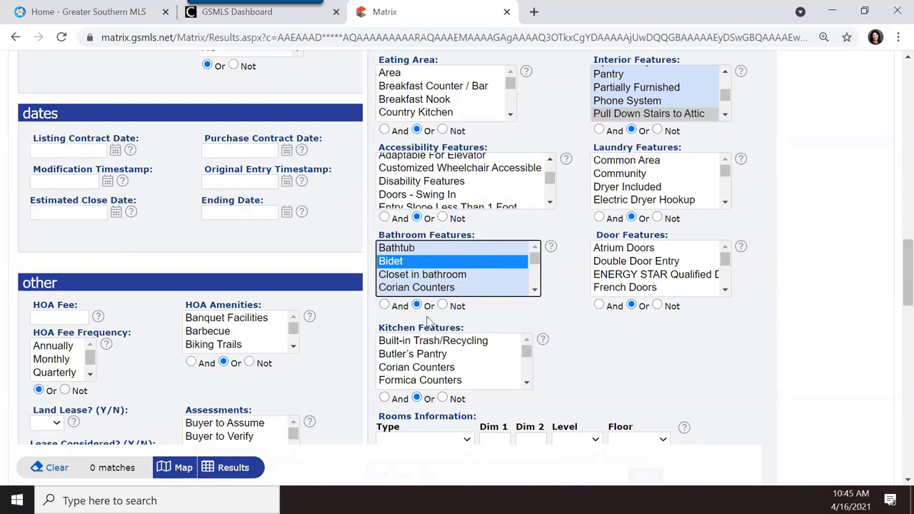
pyautogui.scroll(-1, 430, 318)
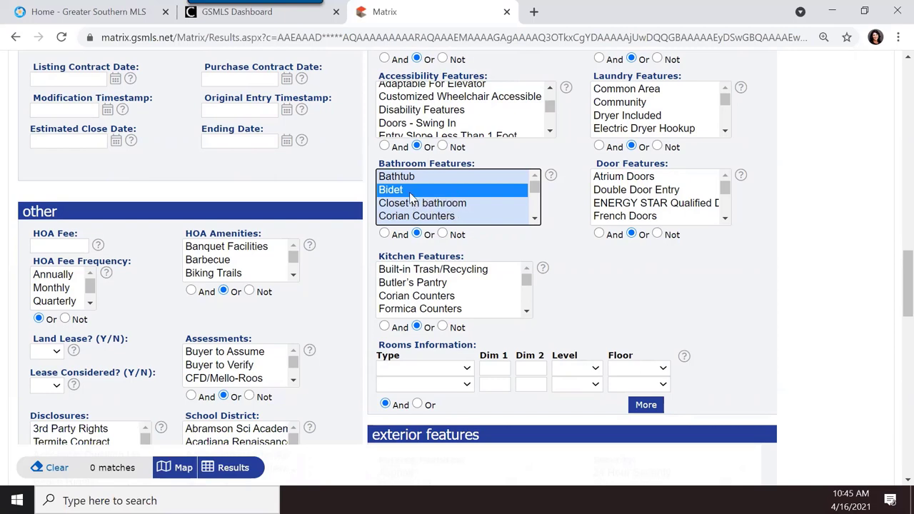
pyautogui.click(398, 193)
# - Set the first Rooms Information row's room type to Master Bedroom
pyautogui.scroll(-1, 445, 234)
pyautogui.scroll(-1, 497, 219)
pyautogui.scroll(-1, 532, 270)
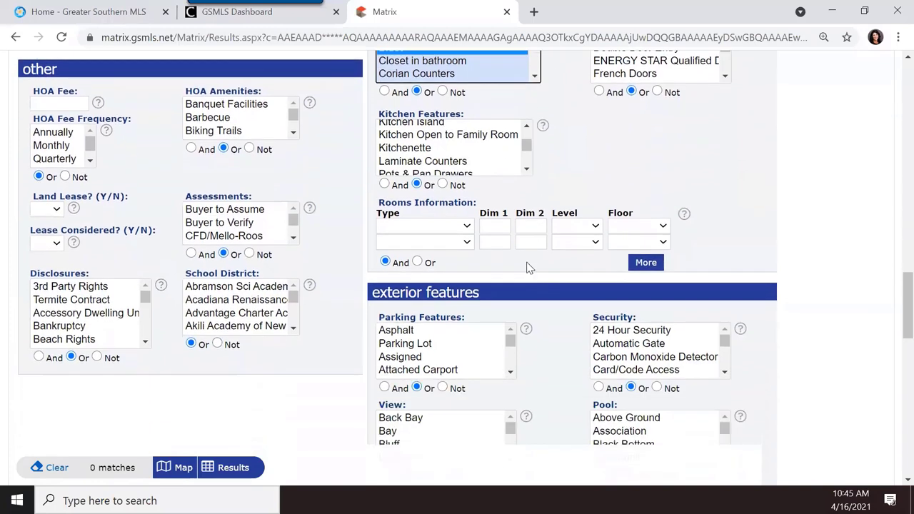
pyautogui.click(457, 227)
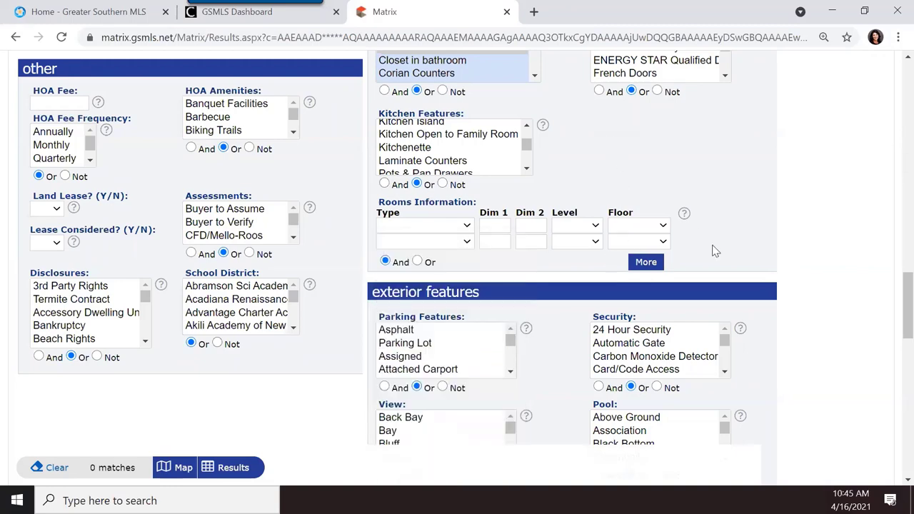
pyautogui.click(607, 138)
pyautogui.click(466, 227)
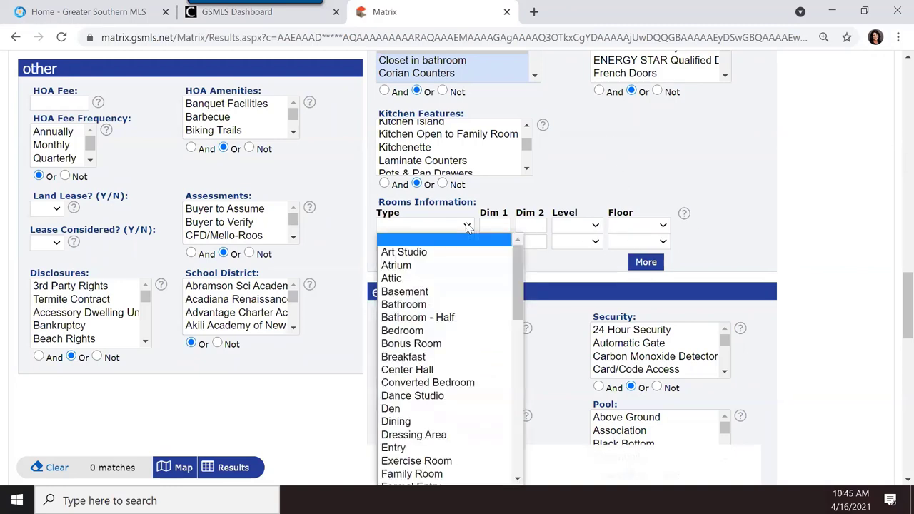
pyautogui.scroll(-10, 459, 327)
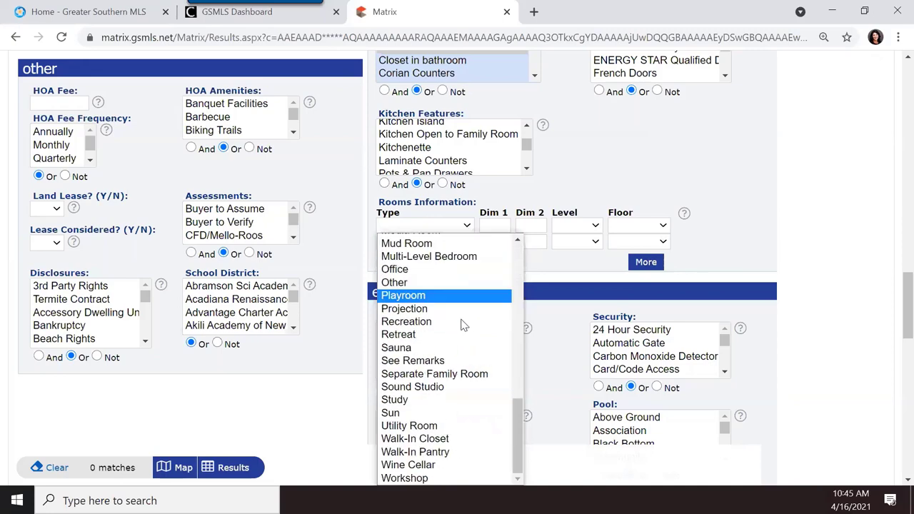
pyautogui.scroll(2, 458, 367)
pyautogui.click(456, 365)
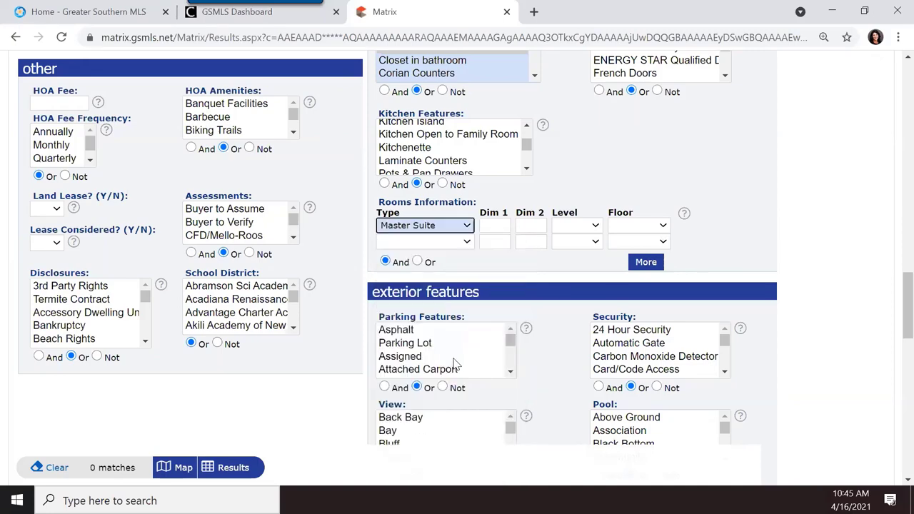
pyautogui.click(465, 227)
pyautogui.scroll(-4, 500, 457)
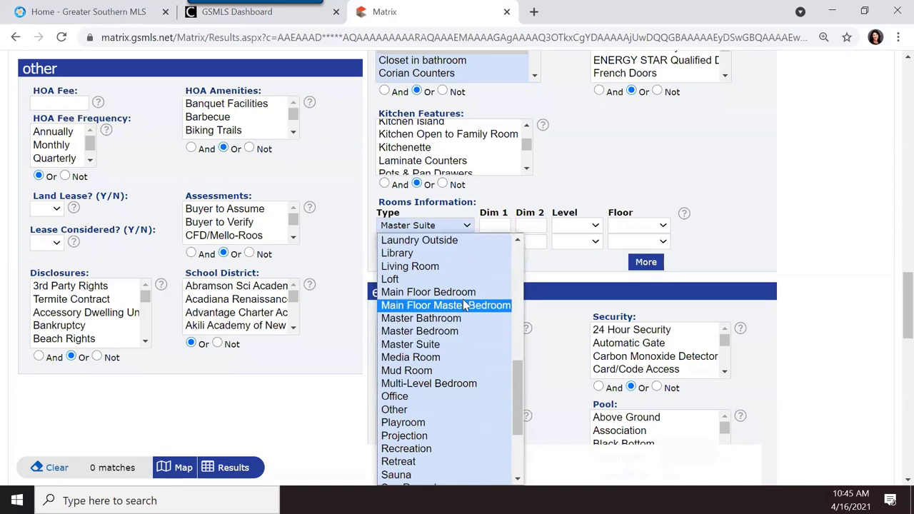
pyautogui.click(455, 332)
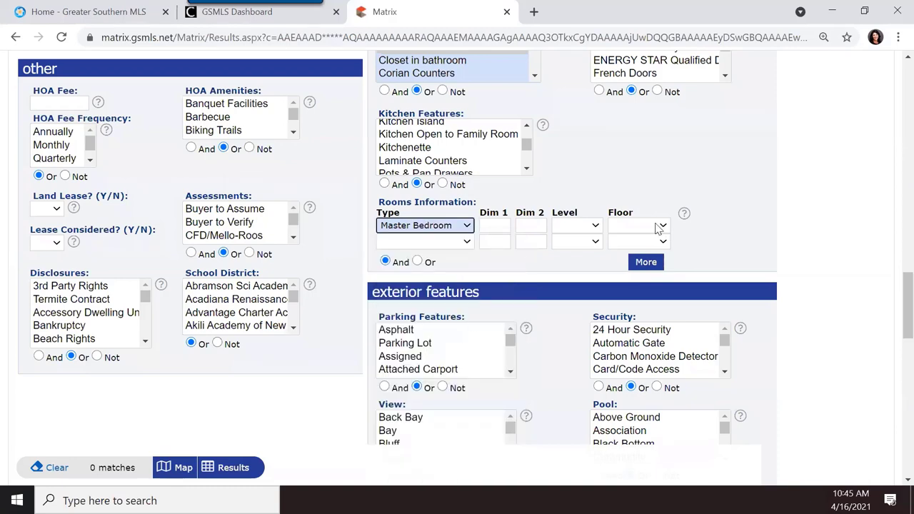
# - Set that room's level to Lower, leaving Floor blank
pyautogui.click(659, 226)
pyautogui.click(595, 226)
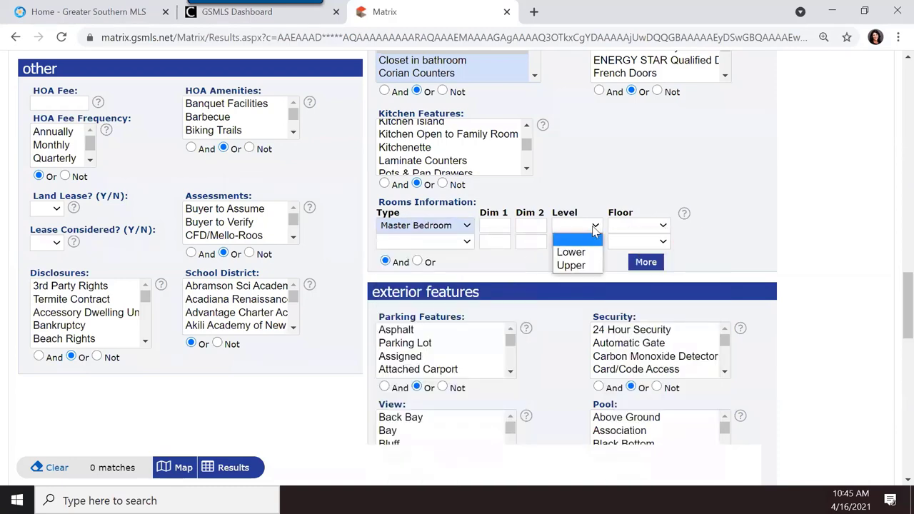
pyautogui.click(584, 251)
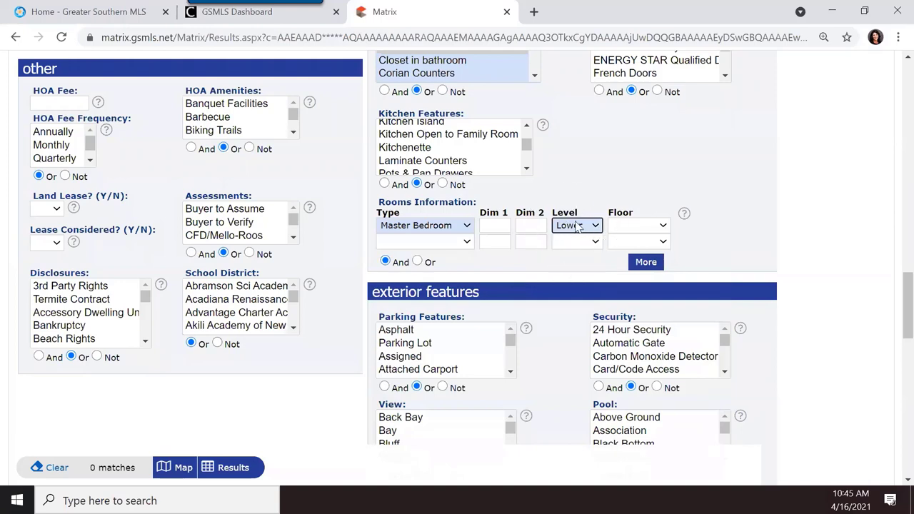
pyautogui.click(660, 225)
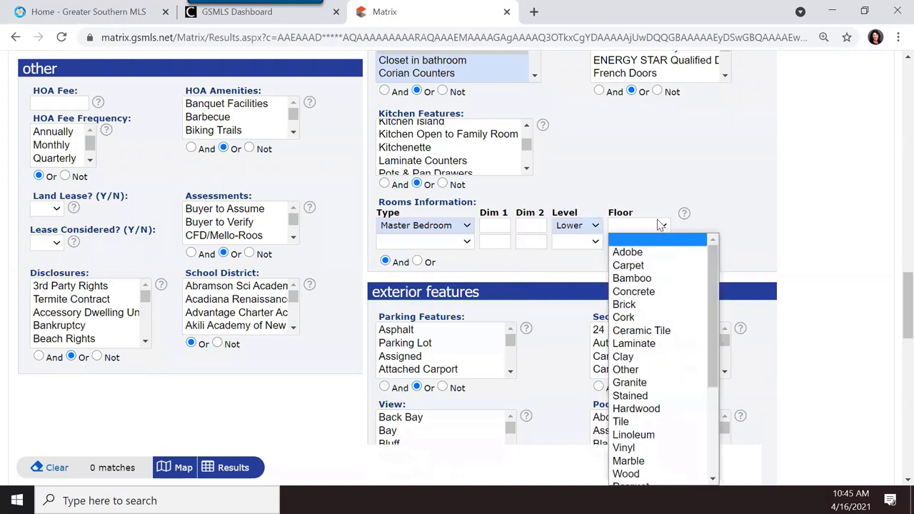
pyautogui.click(663, 227)
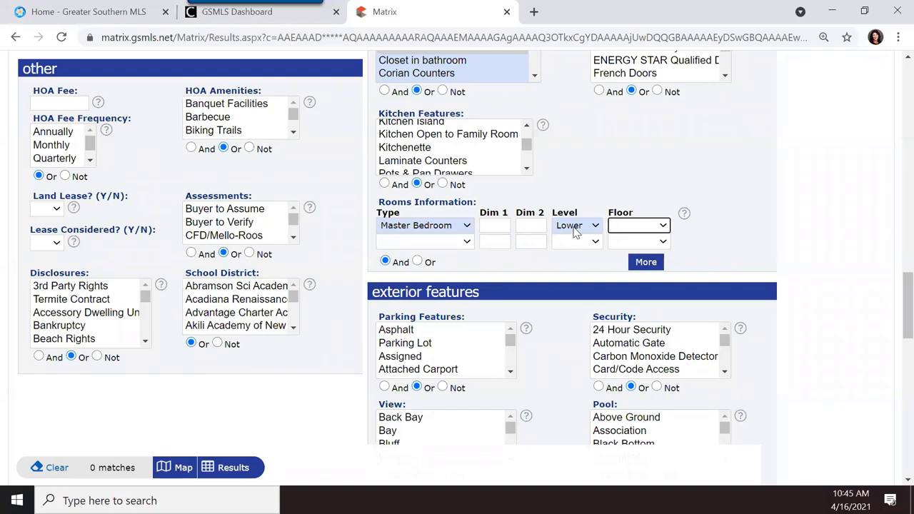
pyautogui.click(466, 225)
pyautogui.click(589, 186)
# - Select Golf Course in the exterior features View list
pyautogui.scroll(-1, 494, 306)
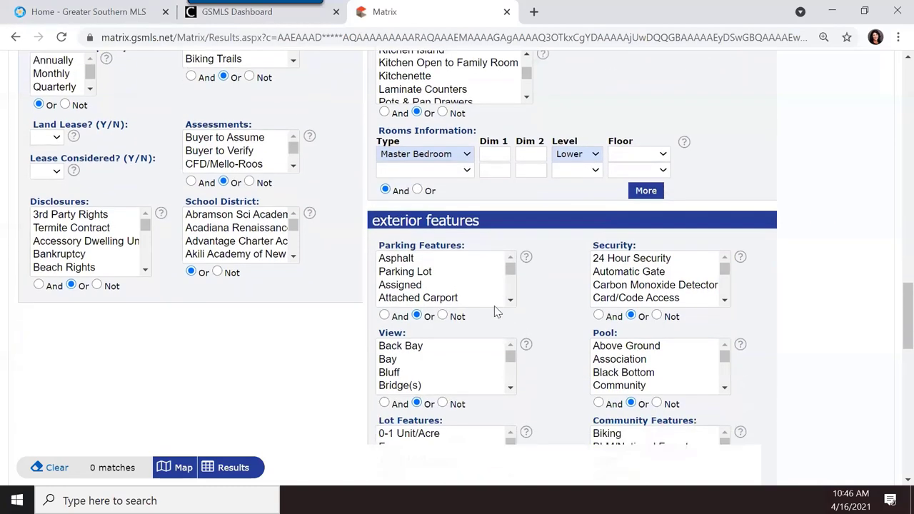
pyautogui.scroll(-2, 449, 269)
pyautogui.scroll(-2, 465, 239)
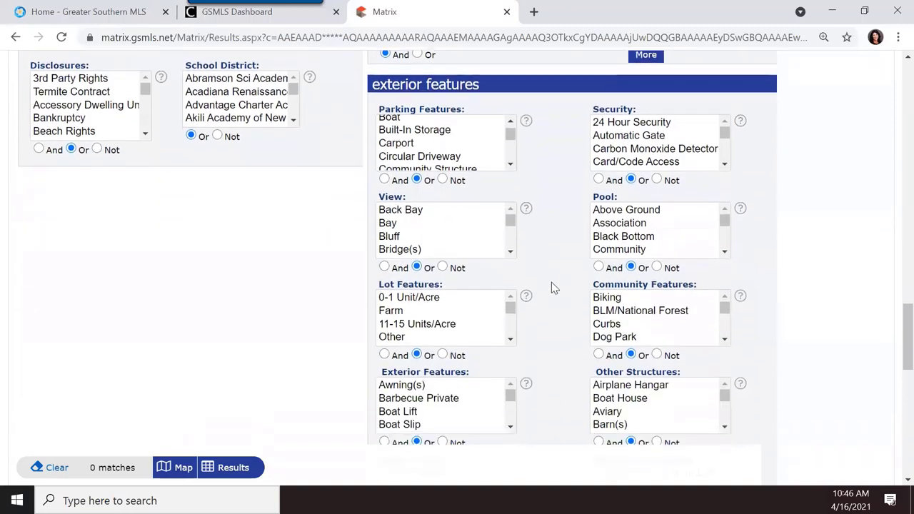
pyautogui.scroll(-3, 451, 247)
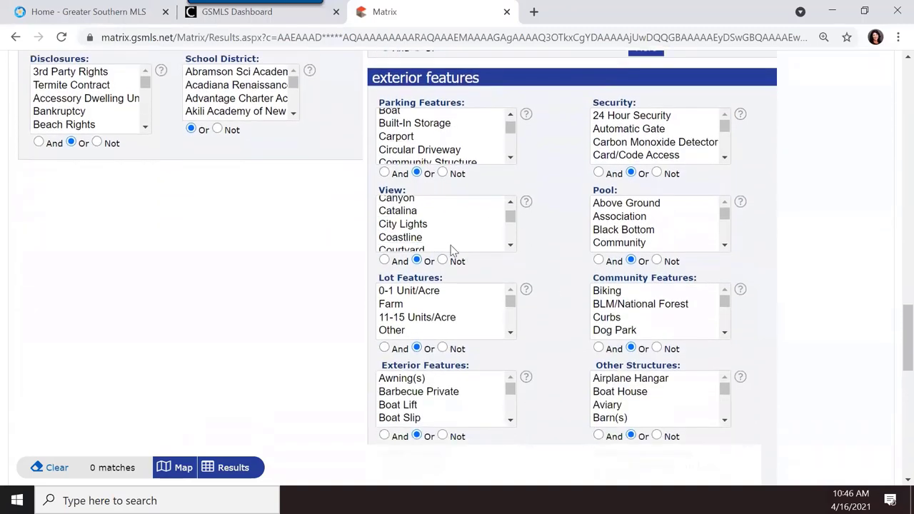
pyautogui.scroll(-2, 429, 235)
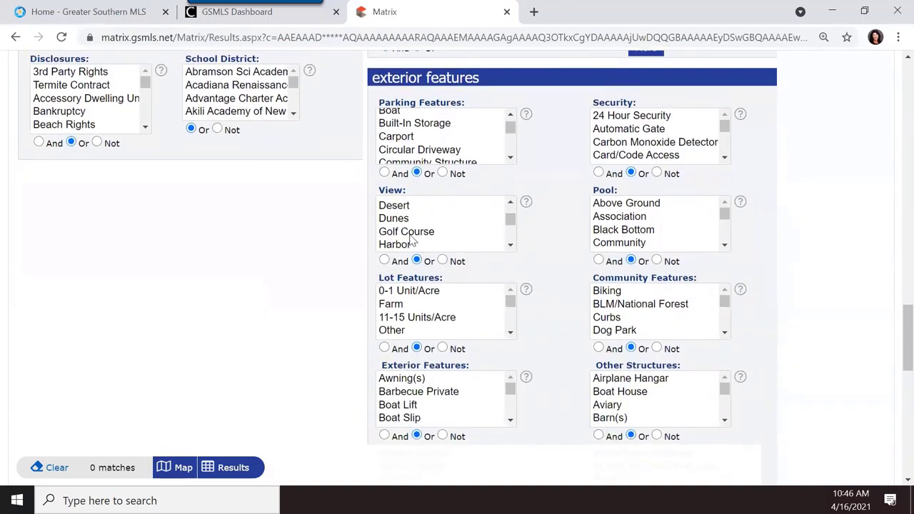
pyautogui.click(450, 236)
pyautogui.scroll(-1, 543, 360)
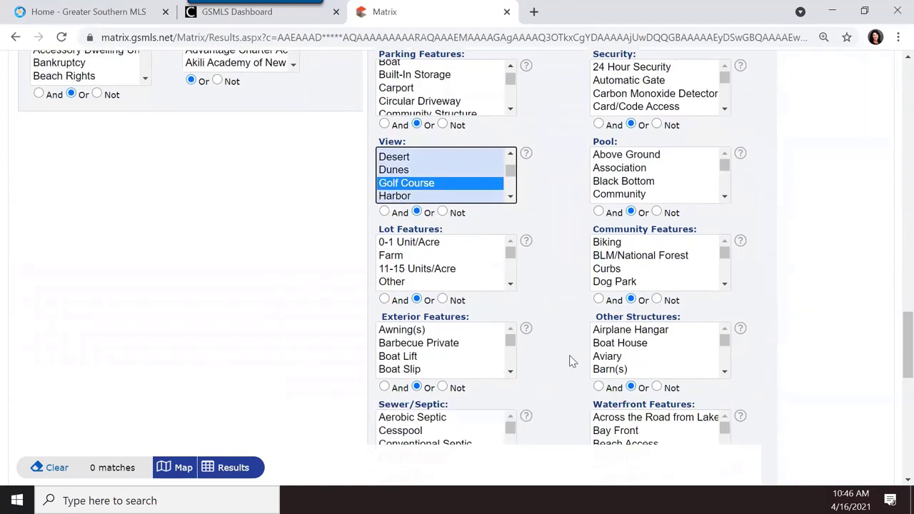
pyautogui.scroll(-2, 464, 325)
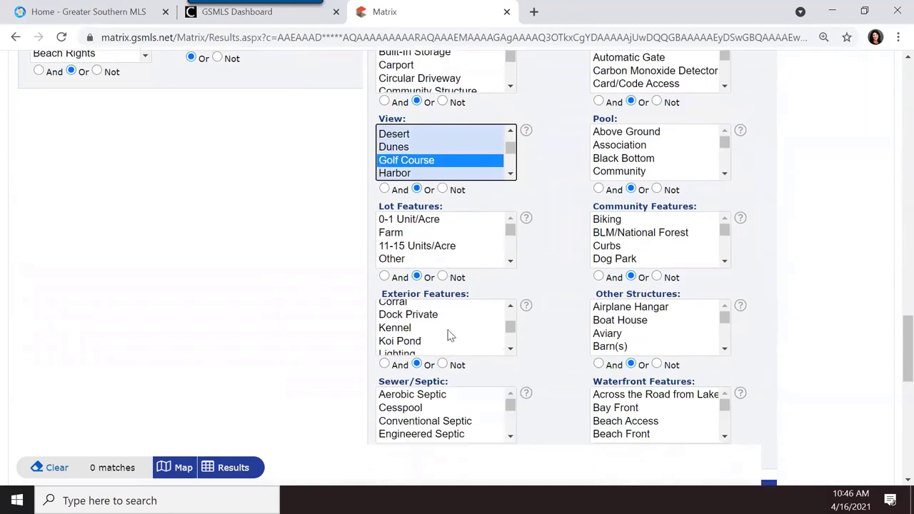
pyautogui.scroll(-3, 450, 336)
pyautogui.scroll(3, 450, 336)
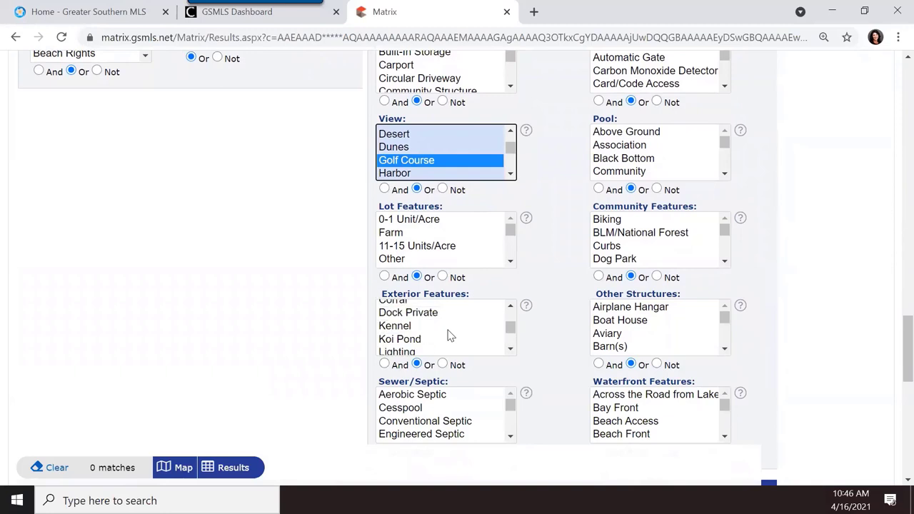
pyautogui.scroll(2, 450, 335)
pyautogui.scroll(-2, 450, 335)
pyautogui.scroll(-1, 565, 355)
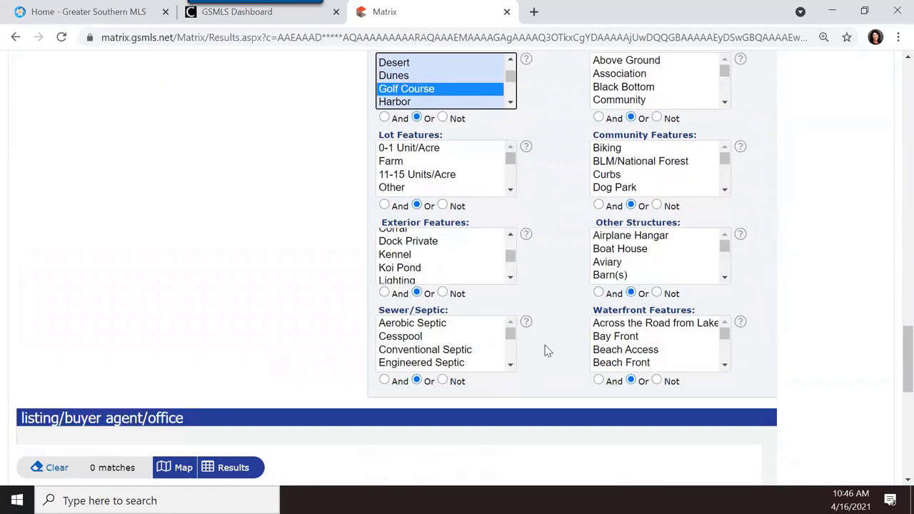
pyautogui.scroll(1, 607, 364)
pyautogui.scroll(1, 616, 215)
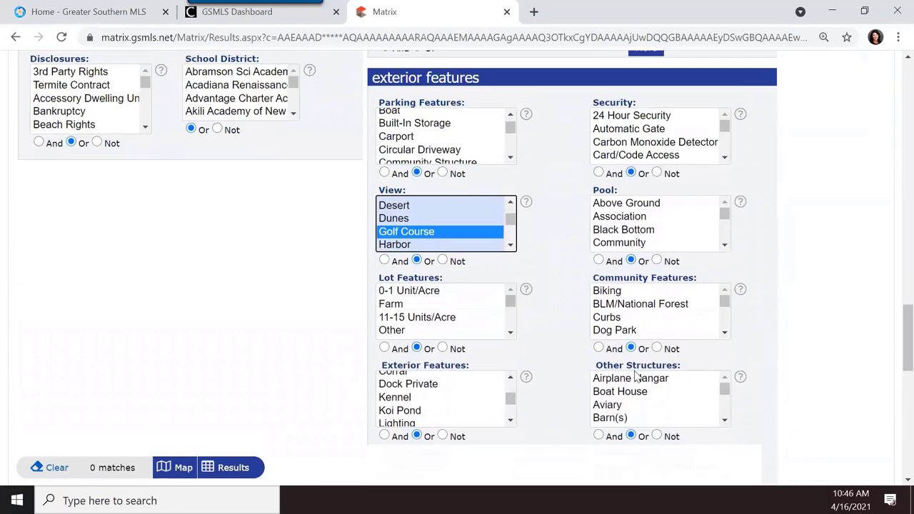
pyautogui.scroll(-2, 573, 373)
pyautogui.scroll(-3, 571, 374)
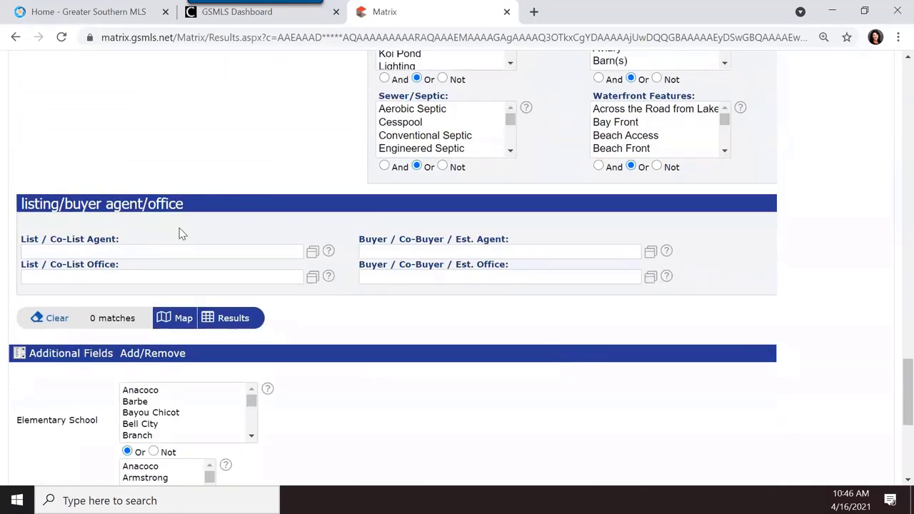
pyautogui.click(86, 220)
pyautogui.click(40, 255)
pyautogui.click(39, 251)
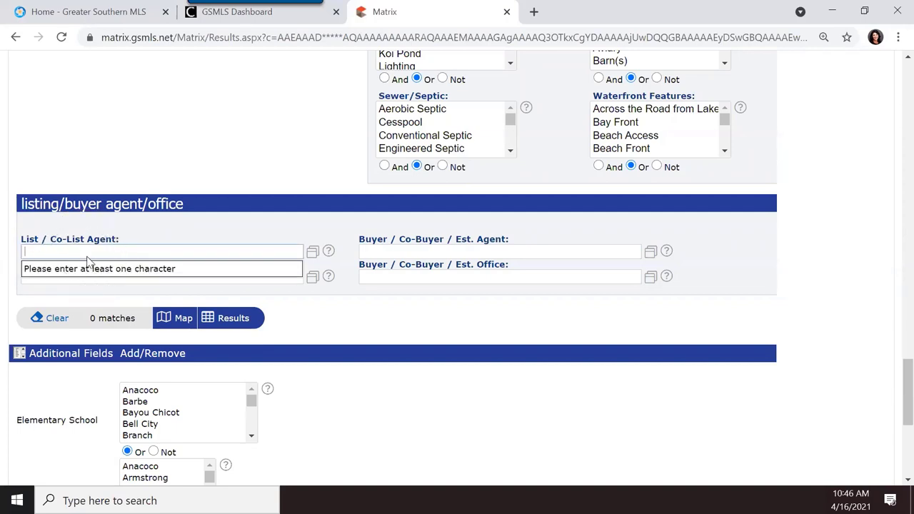
pyautogui.write('Dean')
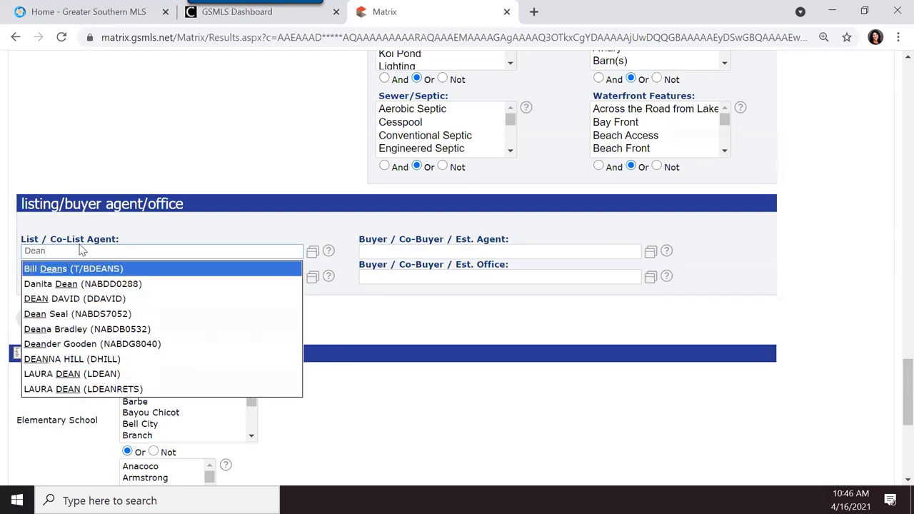
pyautogui.press('BackSpace')
pyautogui.press('BackSpace')
pyautogui.press('BackSpace')
pyautogui.press('BackSpace')
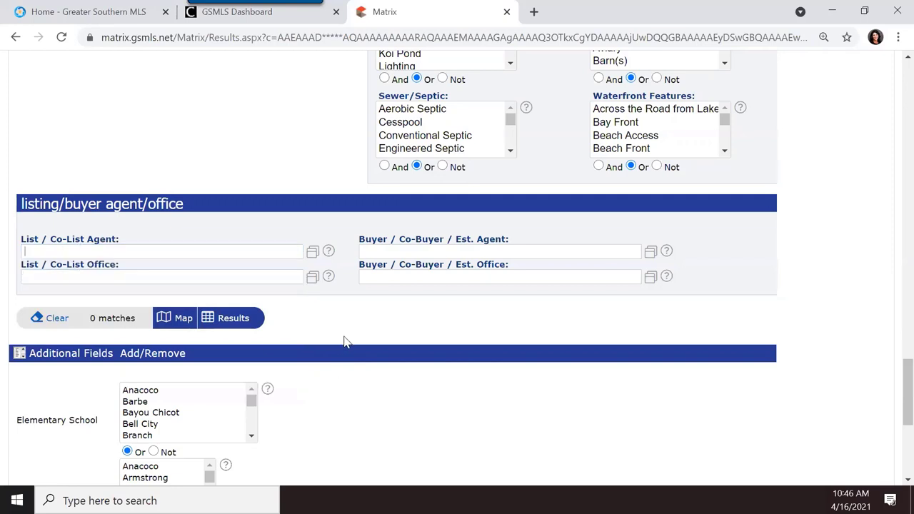
pyautogui.click(73, 279)
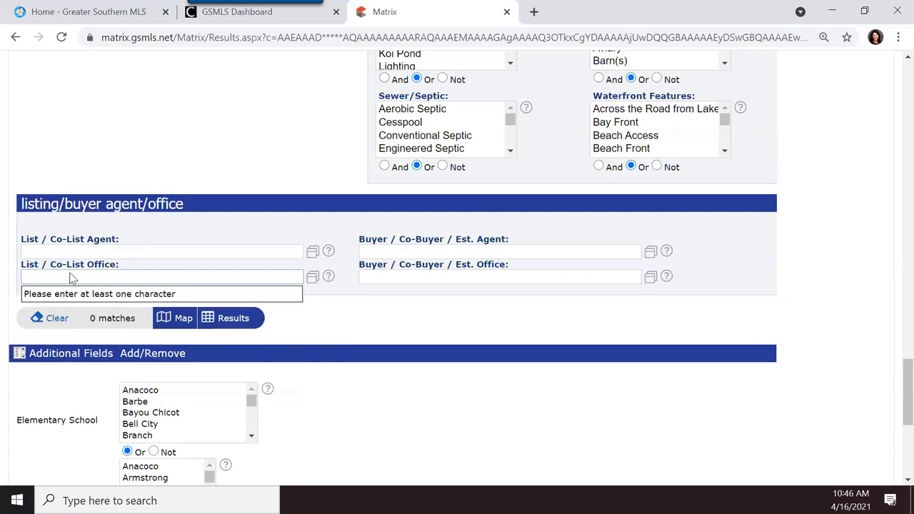
pyautogui.click(313, 278)
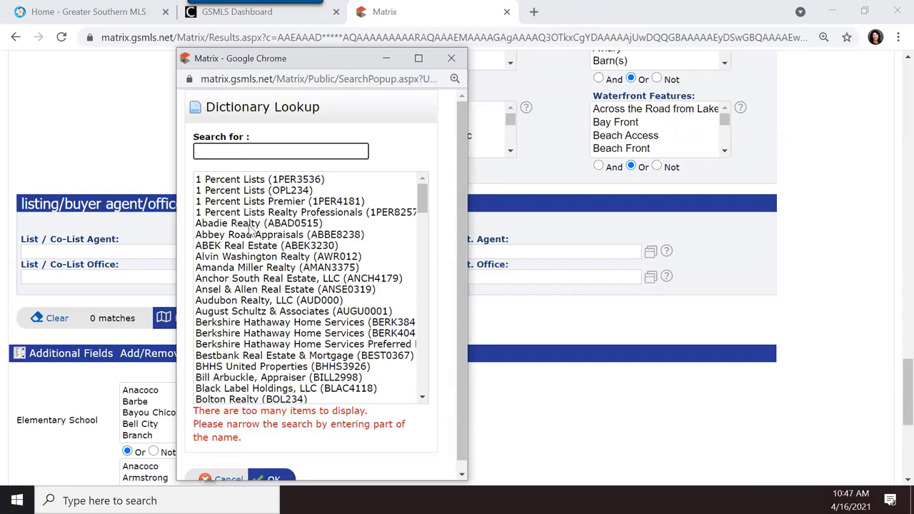
pyautogui.scroll(-3, 250, 230)
pyautogui.scroll(4, 285, 215)
pyautogui.click(451, 58)
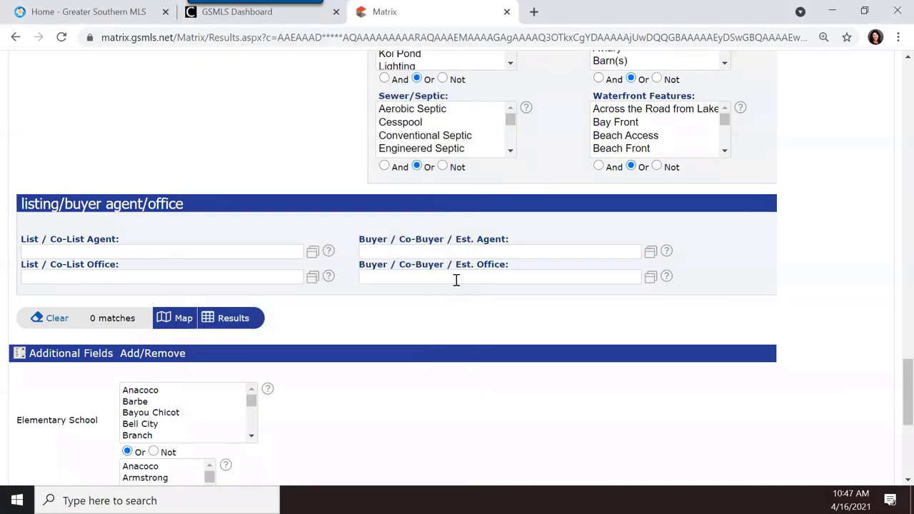
pyautogui.scroll(-1, 412, 302)
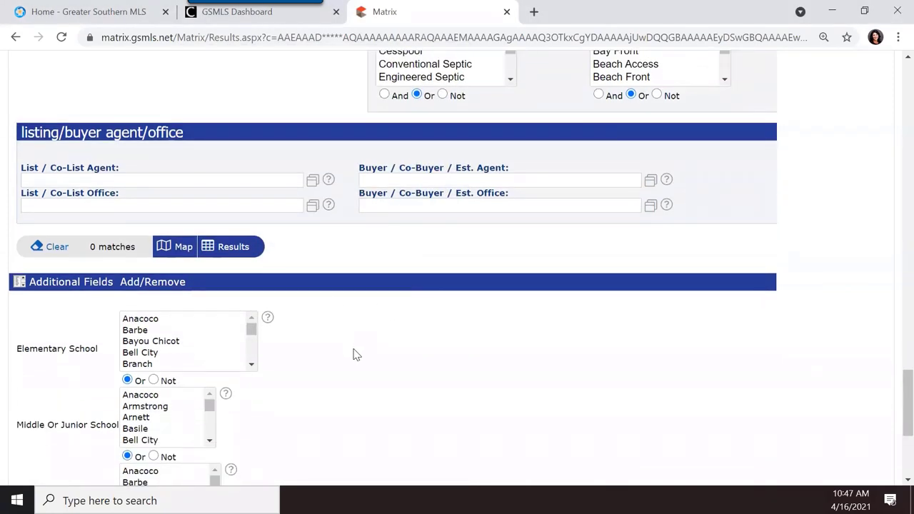
pyautogui.scroll(-2, 152, 401)
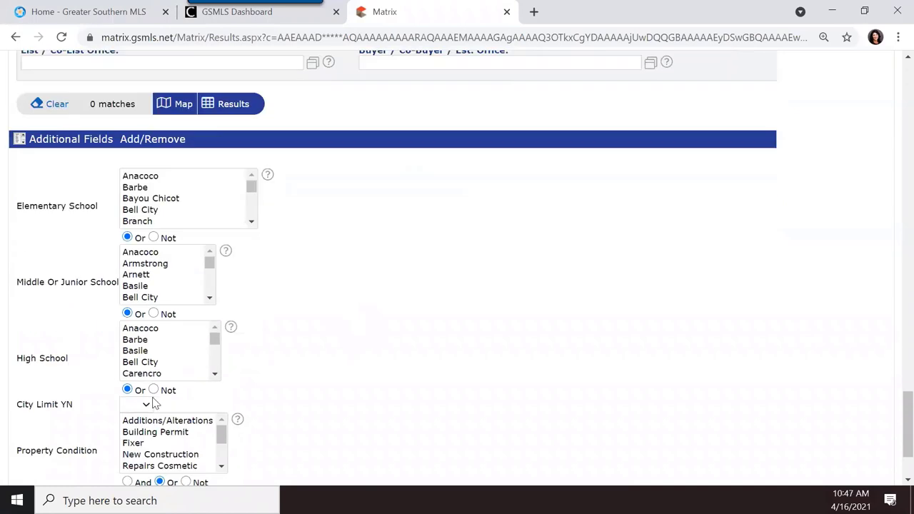
pyautogui.click(94, 151)
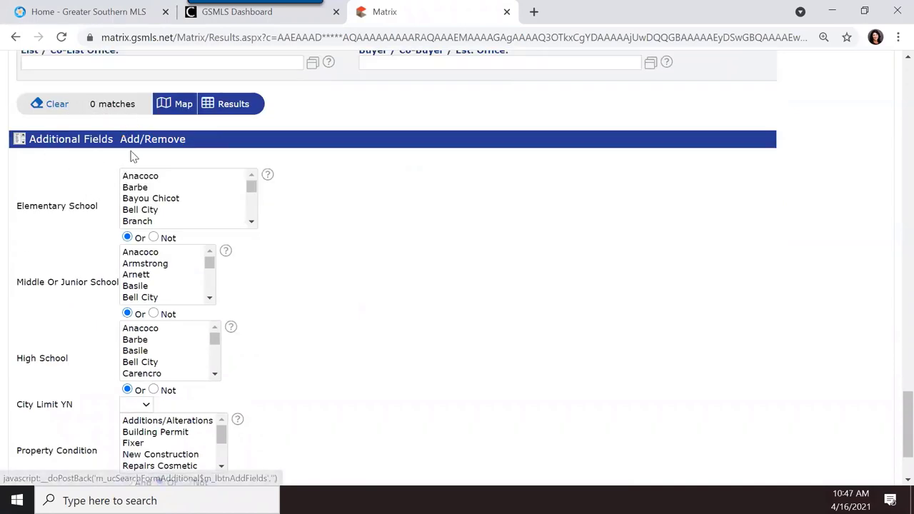
pyautogui.scroll(-2, 76, 240)
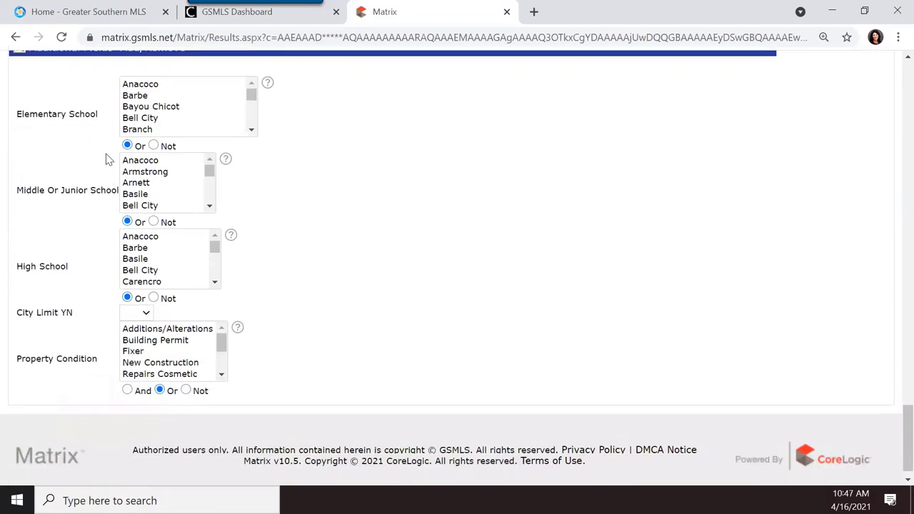
pyautogui.scroll(2, 65, 222)
pyautogui.scroll(-1, 79, 264)
pyautogui.scroll(2, 91, 298)
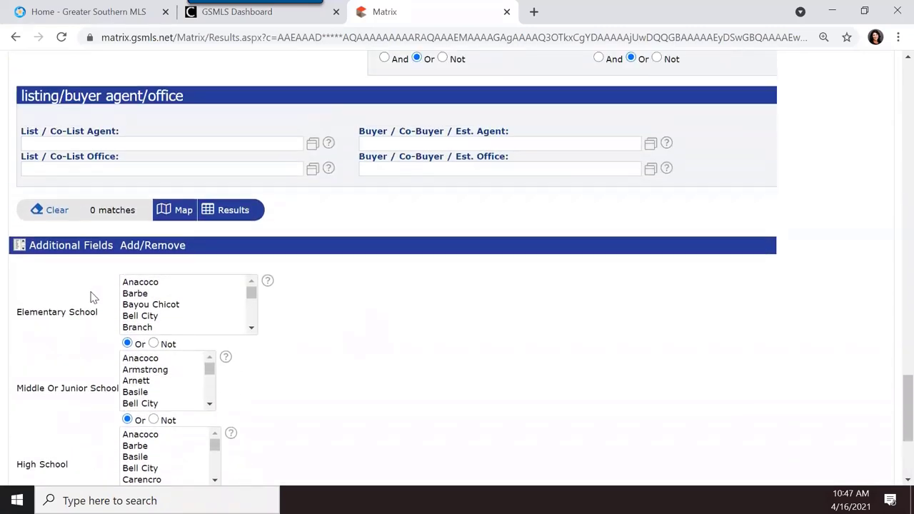
pyautogui.scroll(-1, 100, 263)
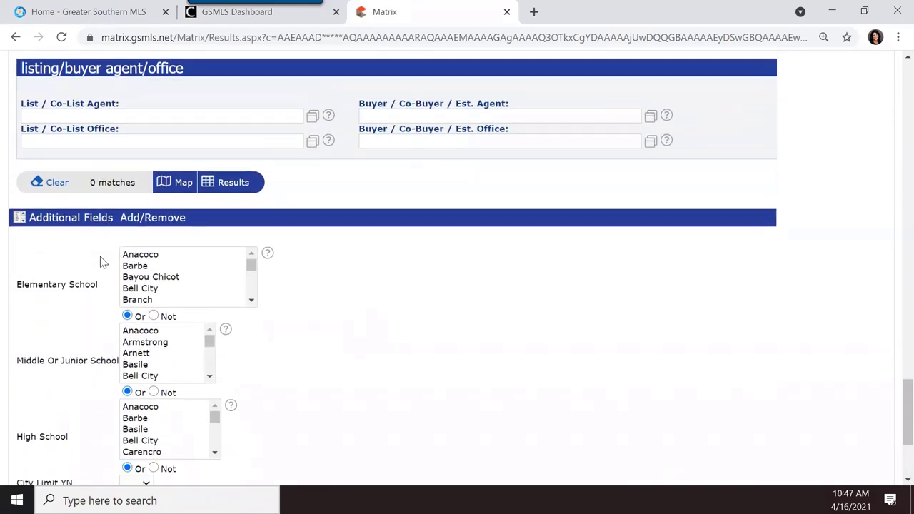
pyautogui.scroll(-1, 77, 346)
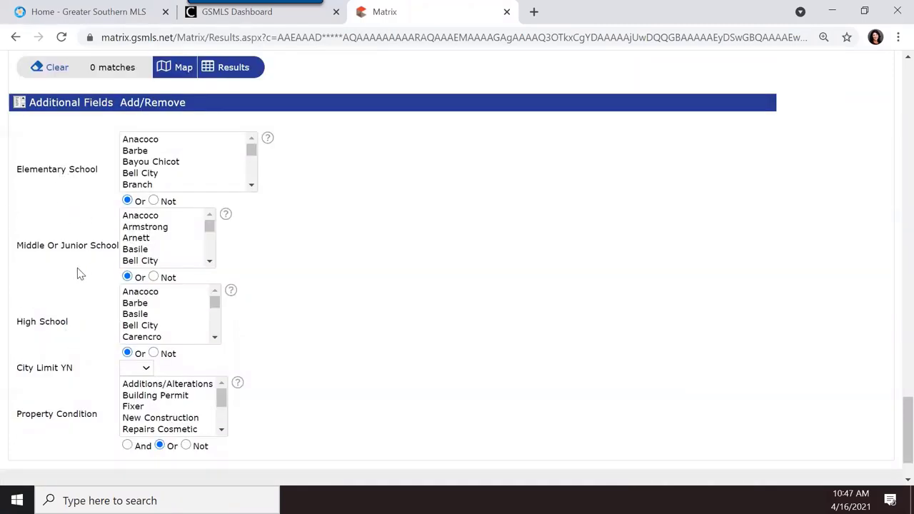
pyautogui.scroll(2, 71, 283)
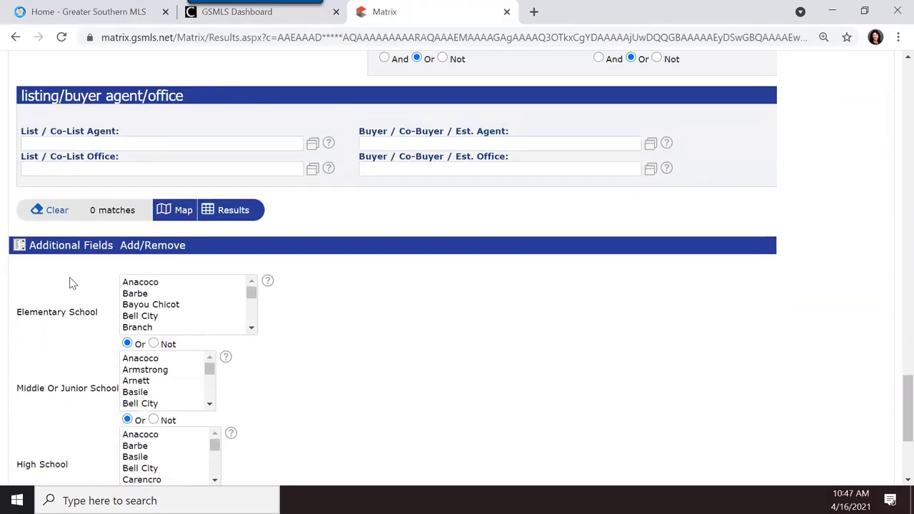
pyautogui.scroll(4, 214, 277)
pyautogui.scroll(-4, 215, 277)
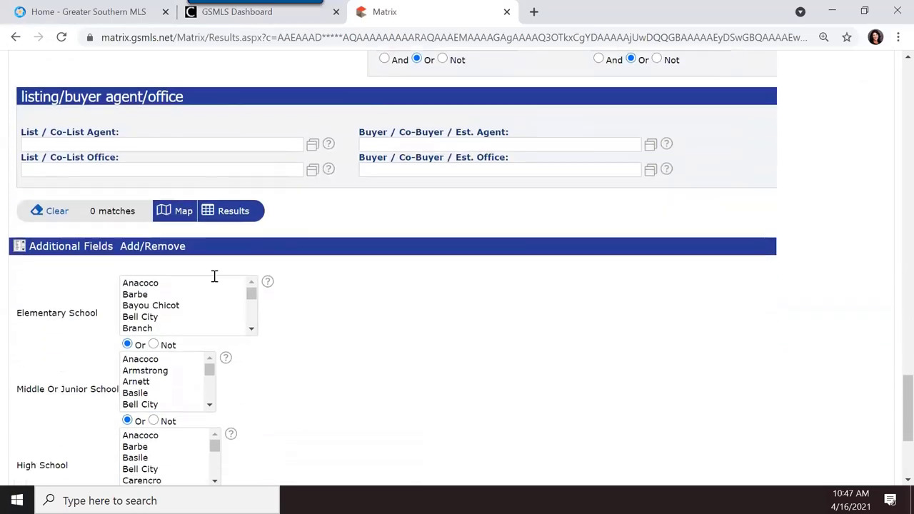
pyautogui.scroll(-1, 214, 277)
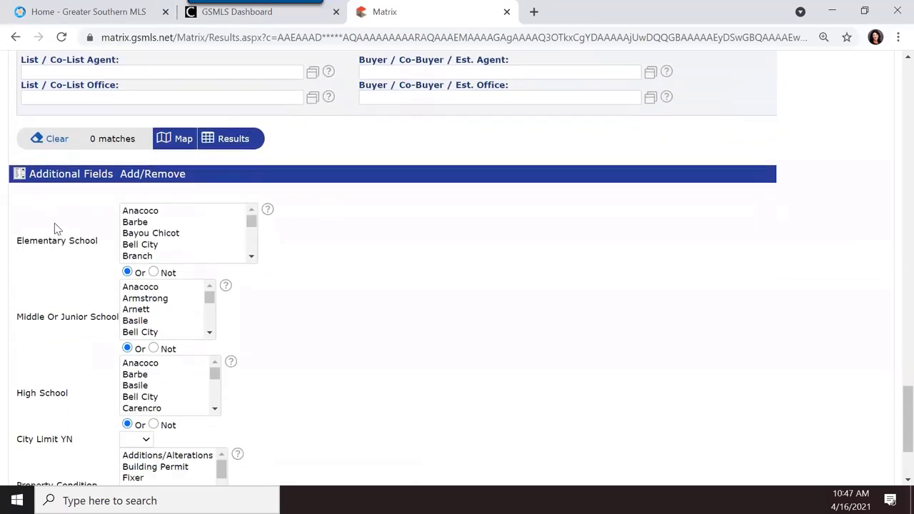
pyautogui.click(62, 253)
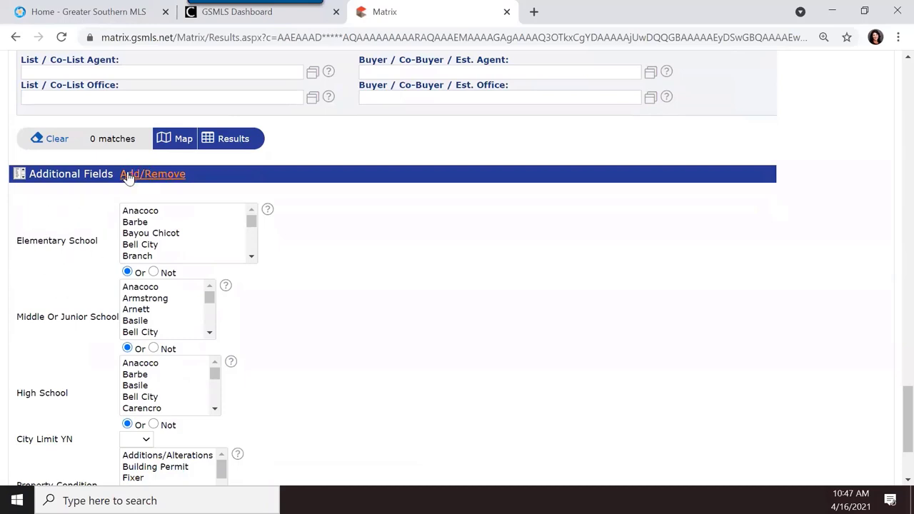
pyautogui.click(59, 173)
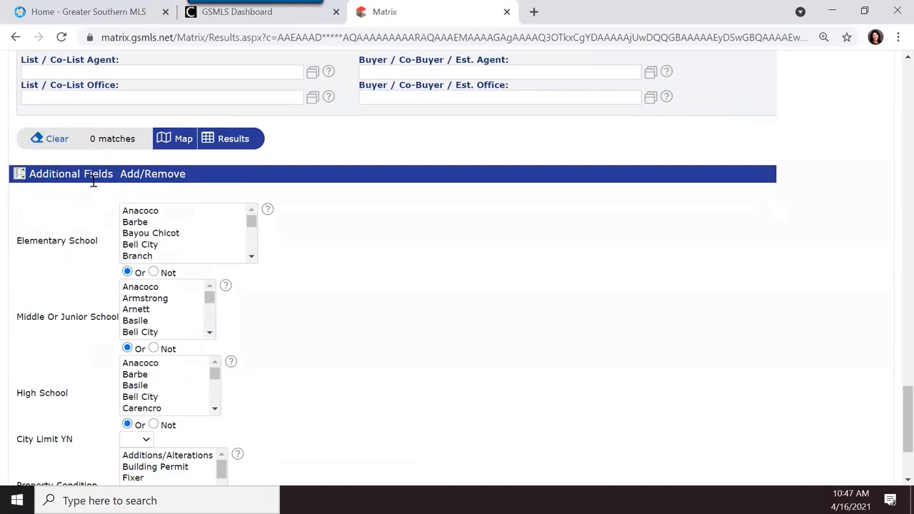
# - Add Well Depth to the Frequently Used Fields selection and return to the search form
pyautogui.click(137, 180)
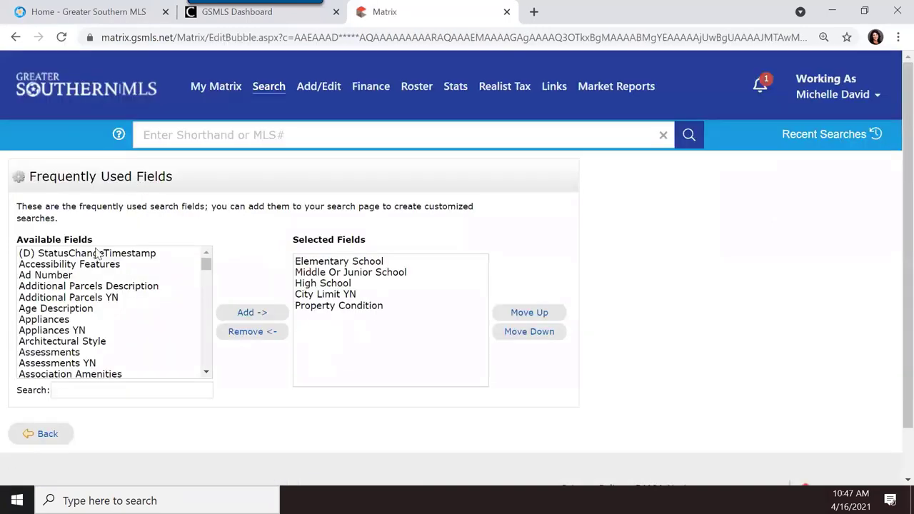
pyautogui.moveTo(206, 264); pyautogui.dragTo(205, 246)
pyautogui.scroll(-2, 79, 303)
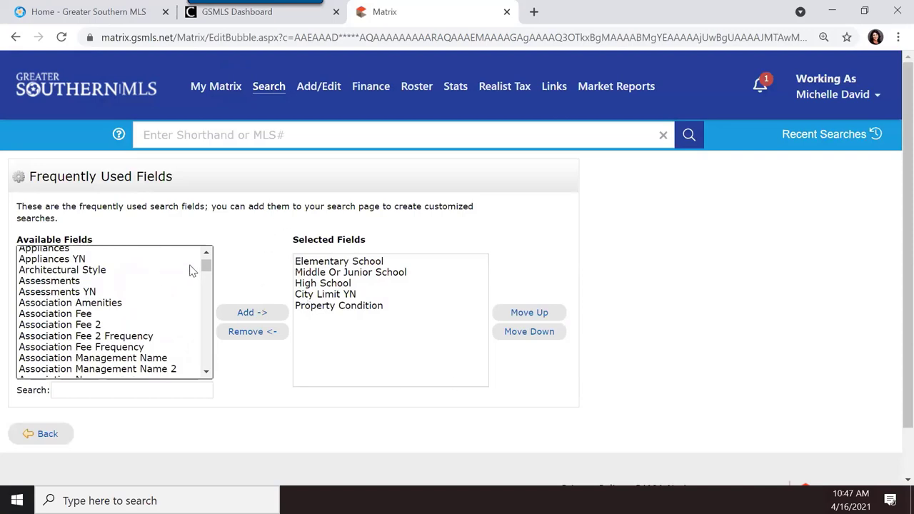
pyautogui.moveTo(204, 263); pyautogui.dragTo(218, 389)
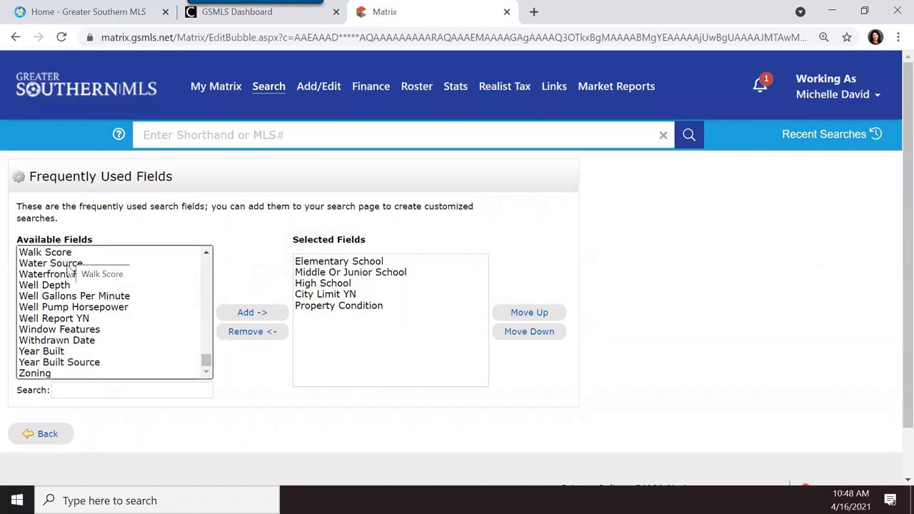
pyautogui.click(66, 286)
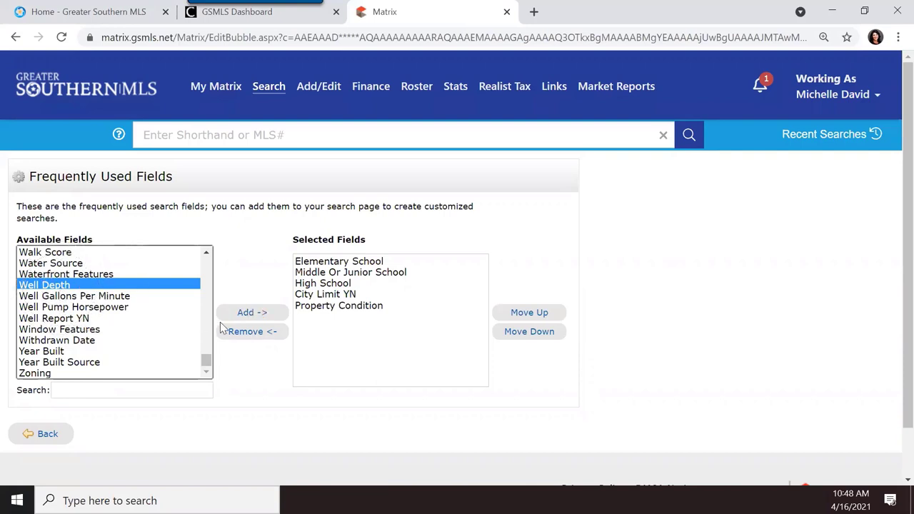
pyautogui.click(250, 313)
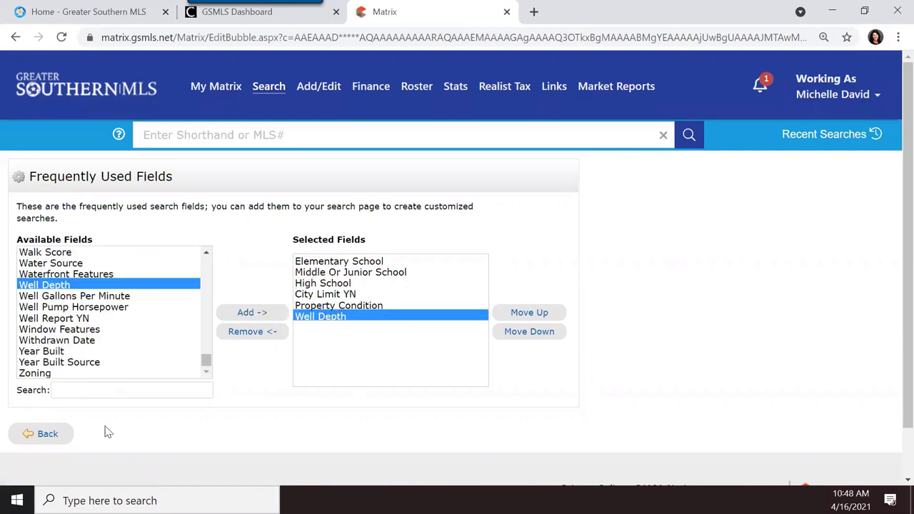
pyautogui.click(43, 436)
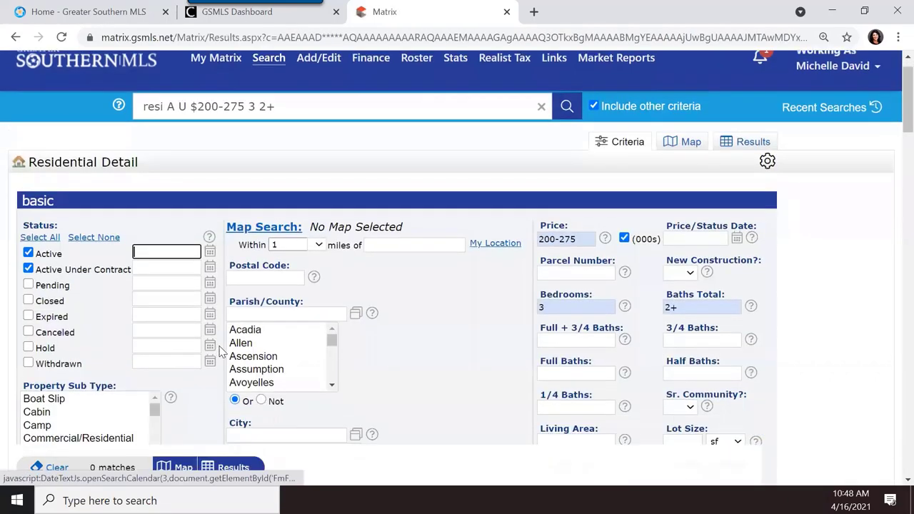
pyautogui.scroll(-20, 220, 351)
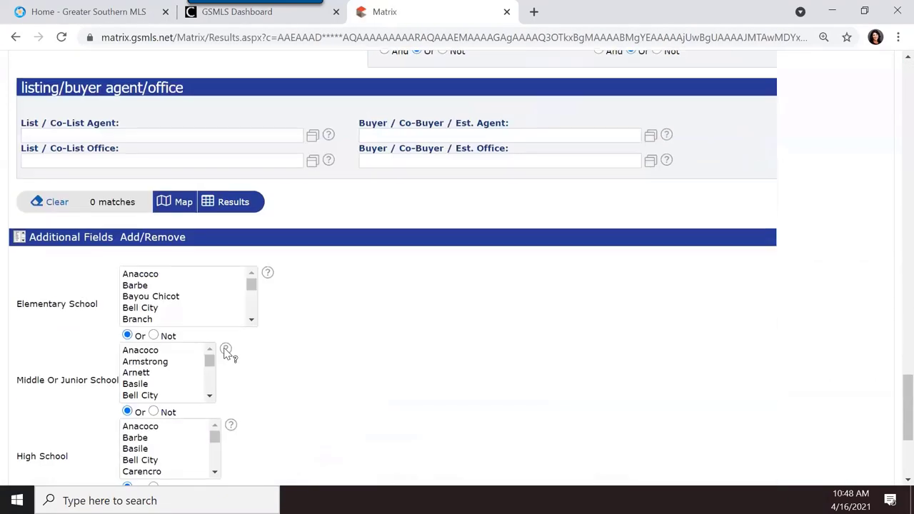
pyautogui.scroll(-3, 226, 351)
pyautogui.click(62, 386)
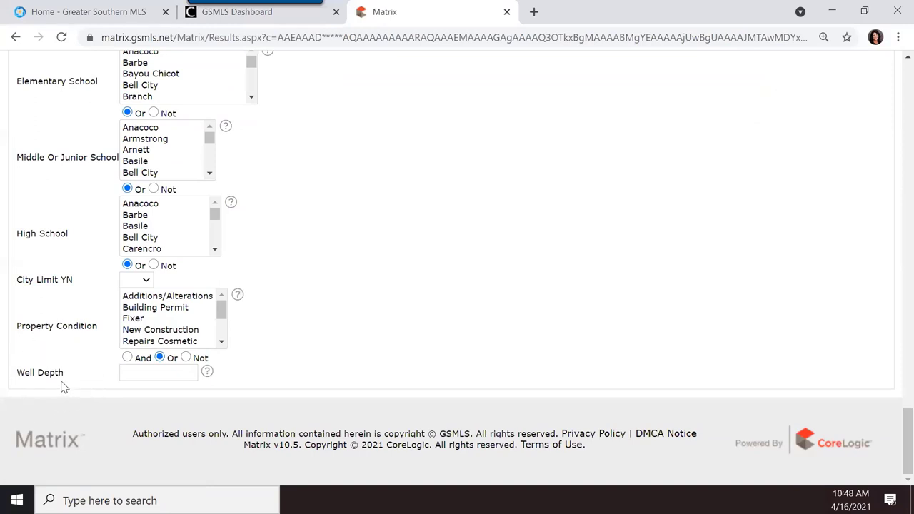
pyautogui.click(62, 385)
pyautogui.scroll(1, 83, 386)
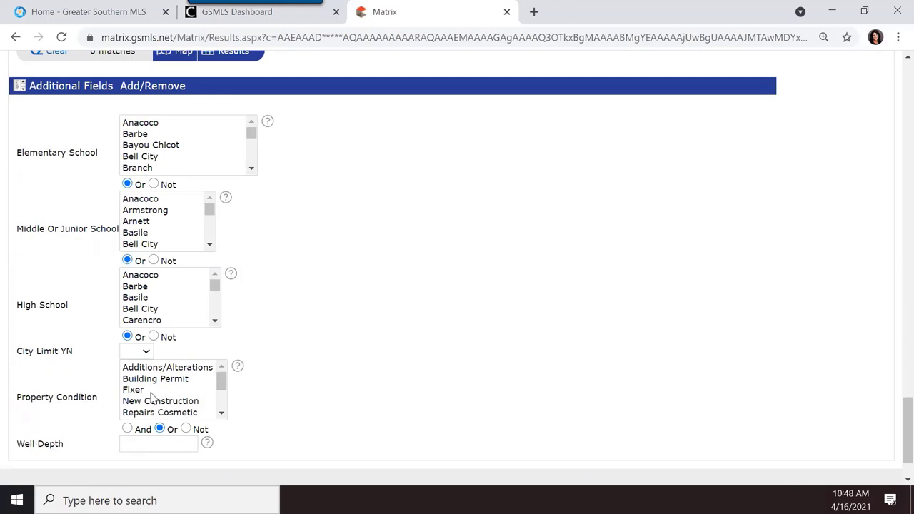
pyautogui.scroll(-2, 124, 406)
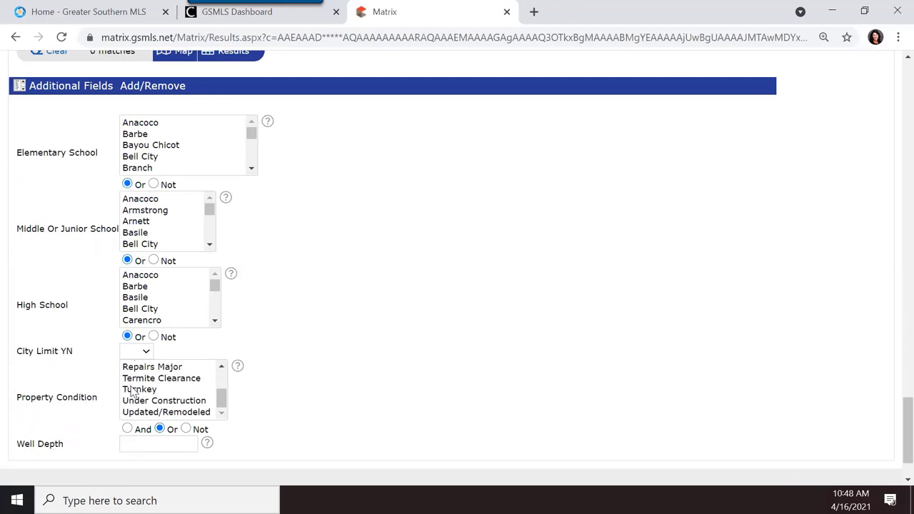
pyautogui.scroll(3, 132, 393)
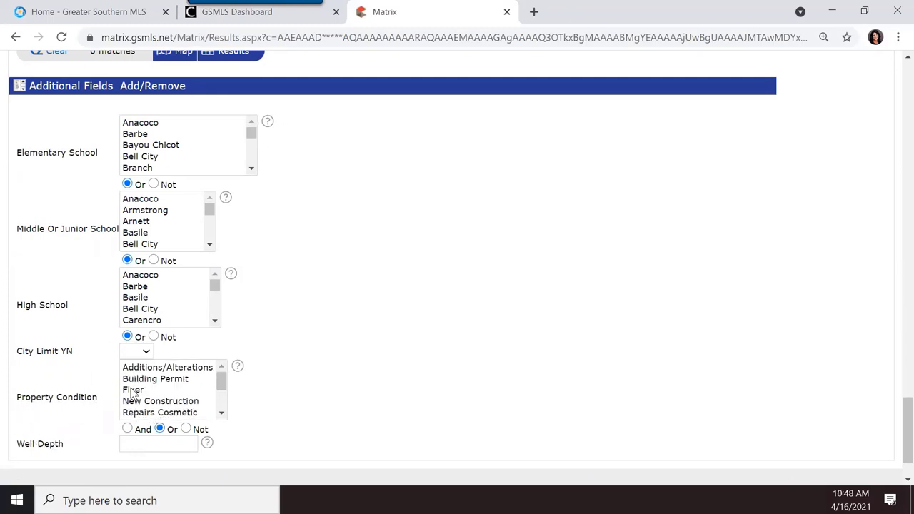
pyautogui.scroll(1, 70, 398)
pyautogui.scroll(-2, 70, 398)
pyautogui.scroll(-2, 164, 331)
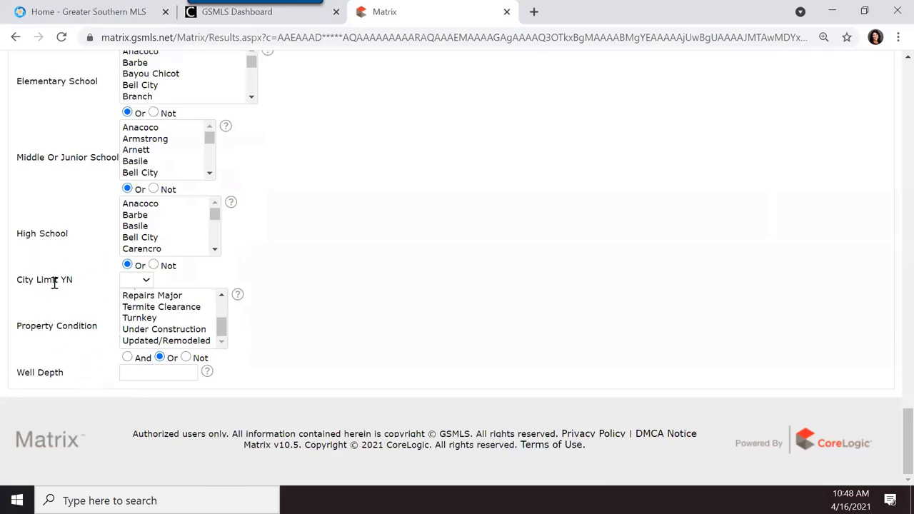
pyautogui.scroll(1, 54, 281)
pyautogui.scroll(-1, 65, 208)
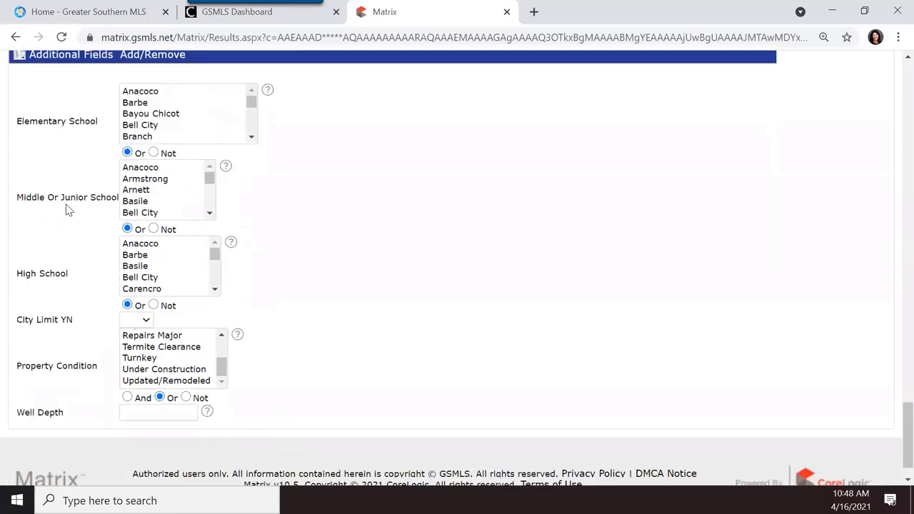
pyautogui.scroll(3, 215, 341)
pyautogui.scroll(2, 243, 236)
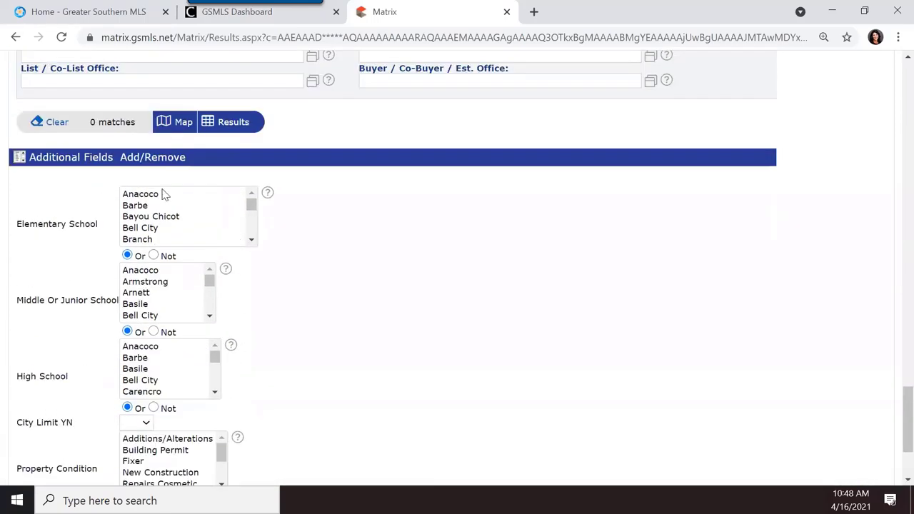
pyautogui.scroll(15, 271, 347)
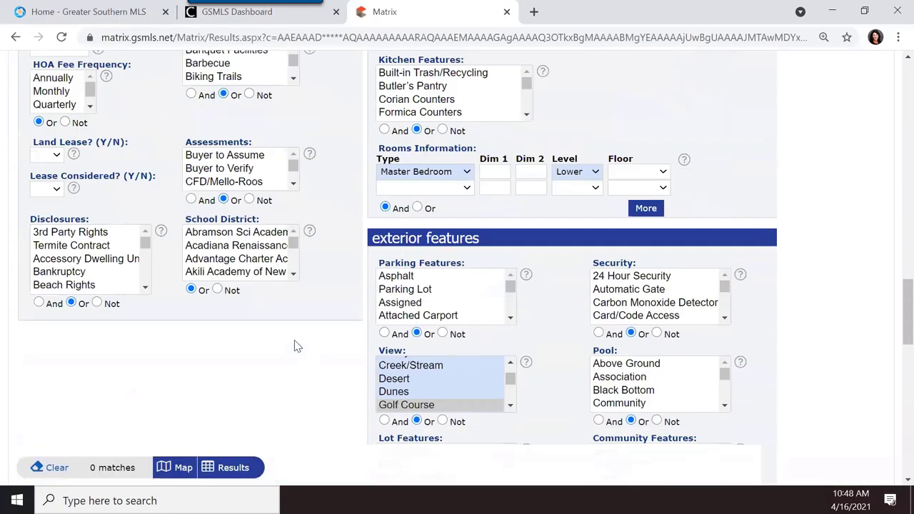
pyautogui.scroll(5, 299, 339)
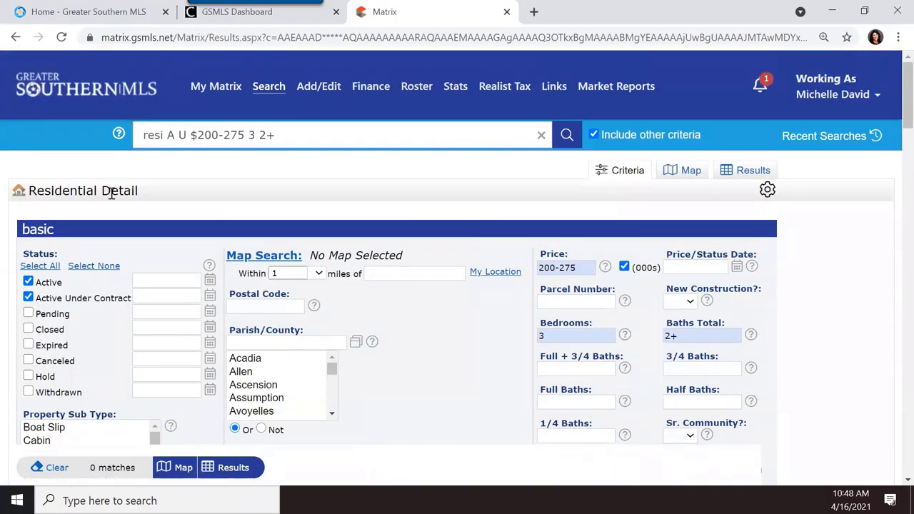
pyautogui.scroll(-7, 119, 189)
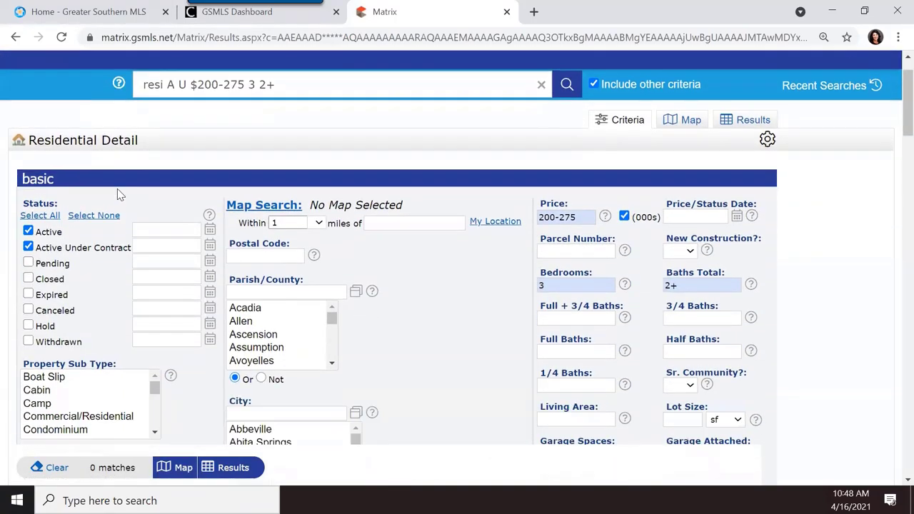
pyautogui.scroll(-20, 185, 283)
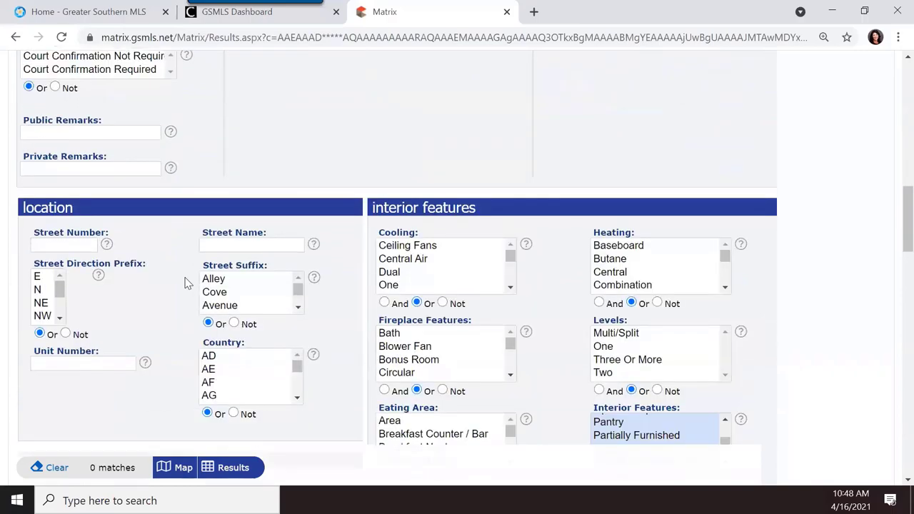
pyautogui.scroll(-4, 150, 253)
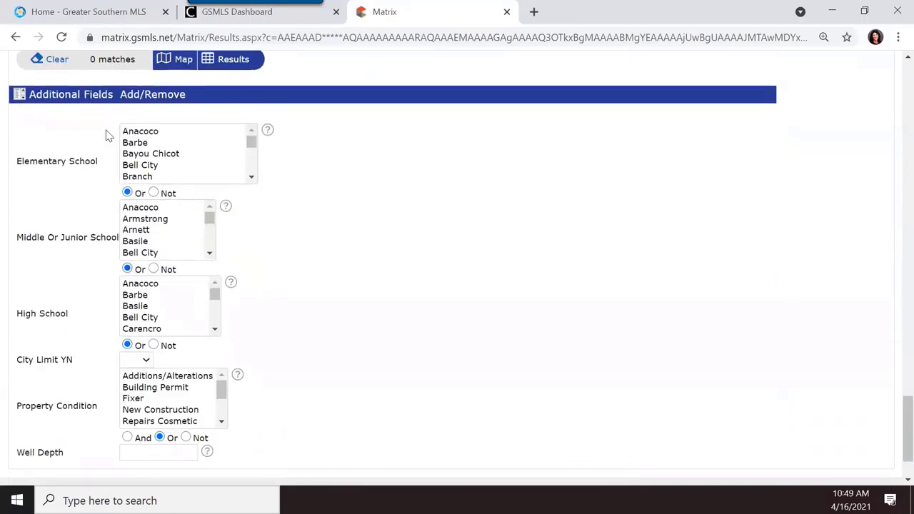
pyautogui.scroll(-2, 98, 337)
pyautogui.scroll(-2, 98, 341)
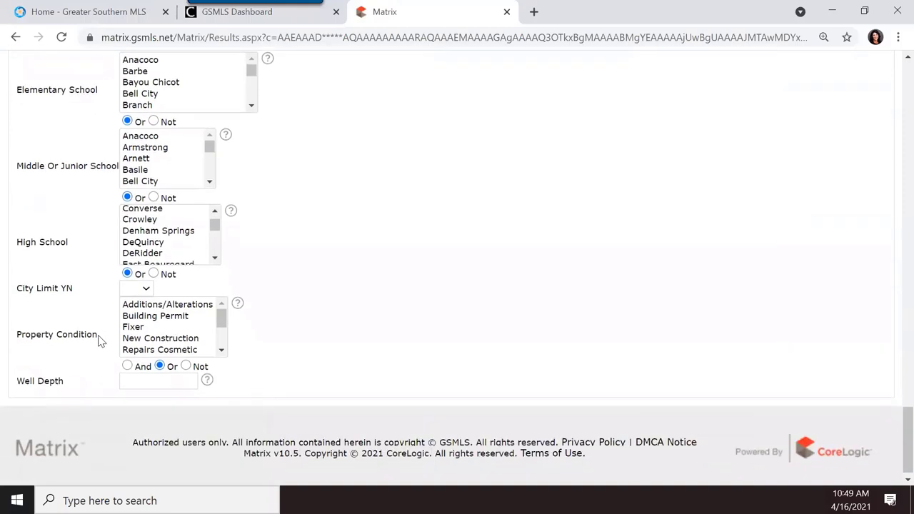
pyautogui.scroll(2, 98, 341)
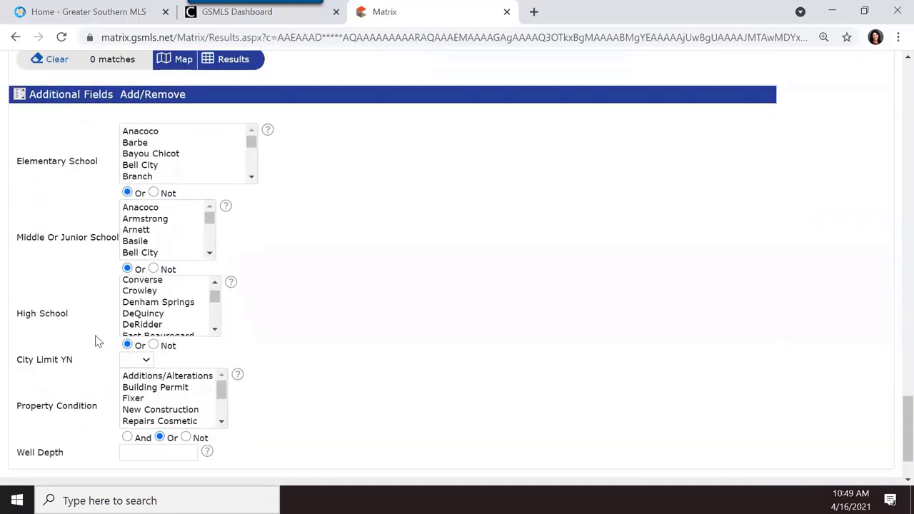
# - Remove Well Depth from the Selected Fields and go back to the search form
pyautogui.click(154, 97)
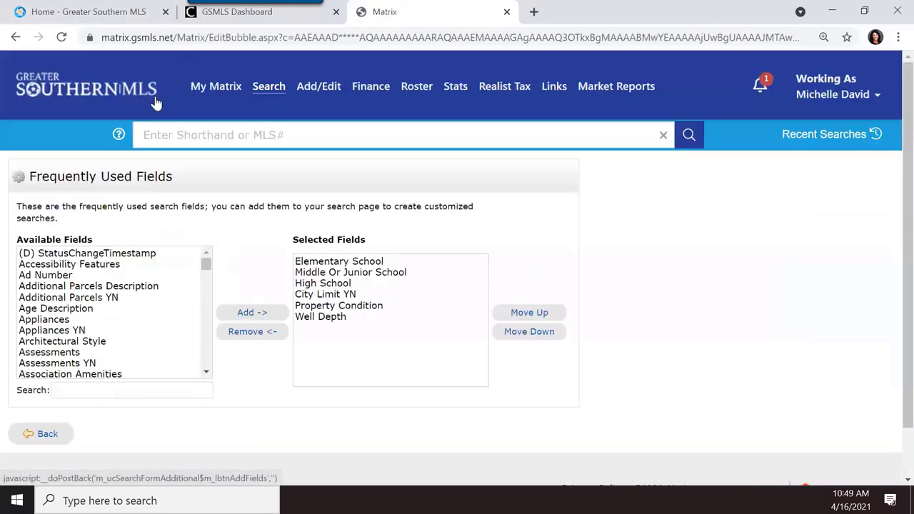
pyautogui.click(324, 323)
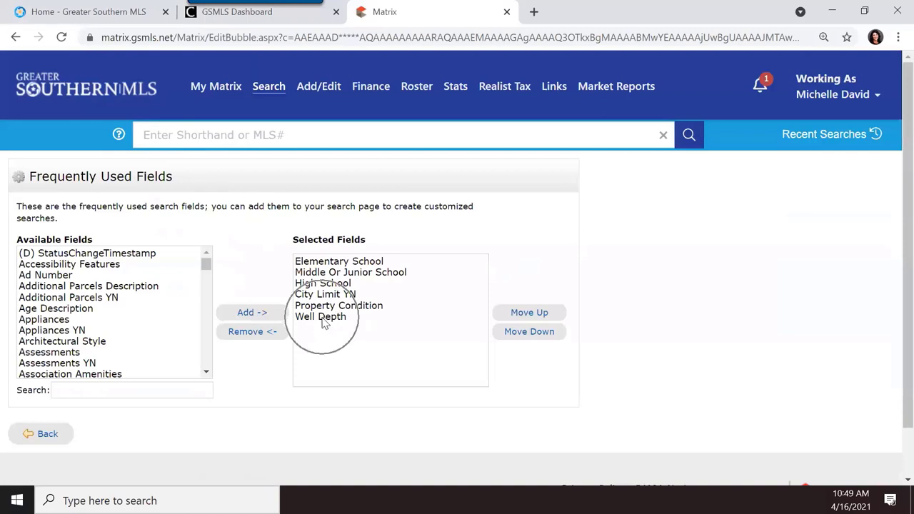
pyautogui.click(252, 333)
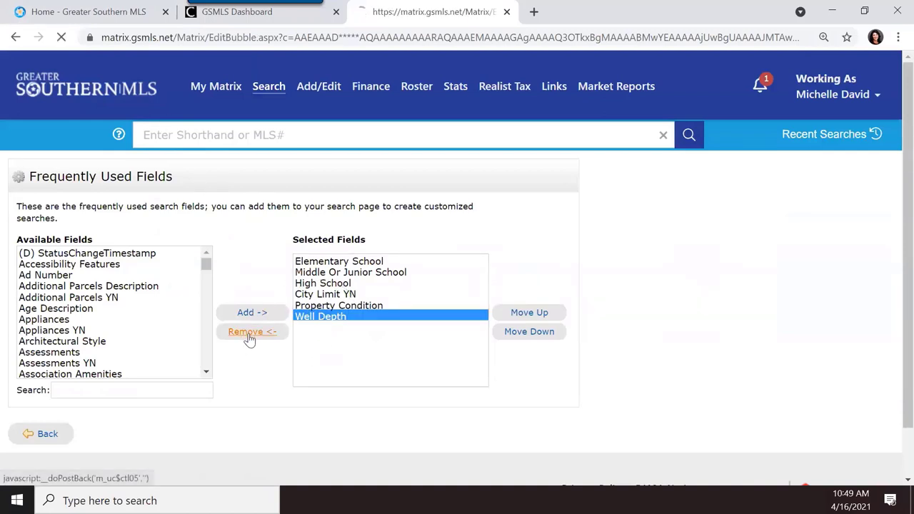
pyautogui.click(63, 432)
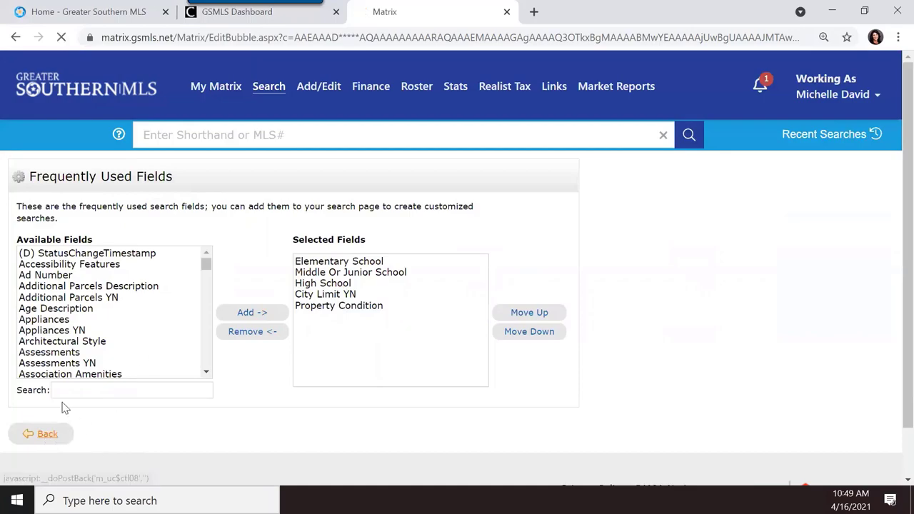
# - Scroll the reloaded search form down to Additional Fields and back to the top
pyautogui.scroll(-20, 123, 303)
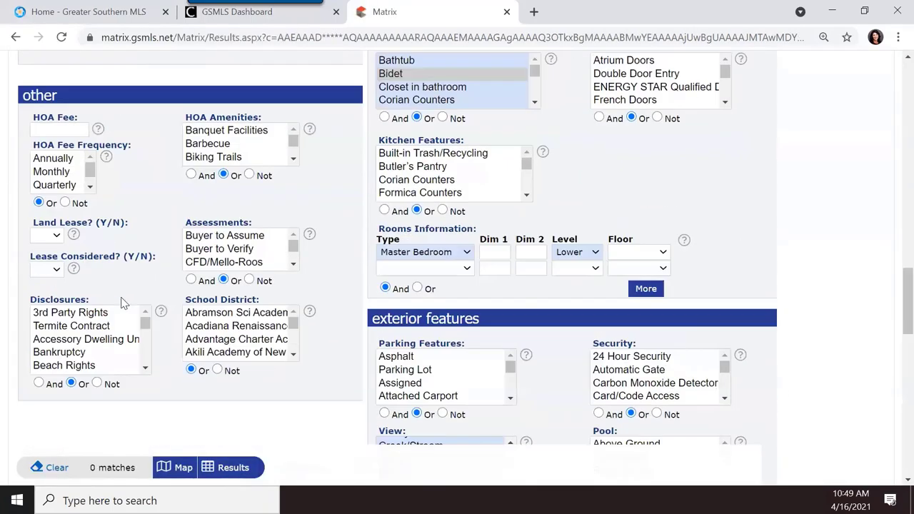
pyautogui.scroll(10, 164, 360)
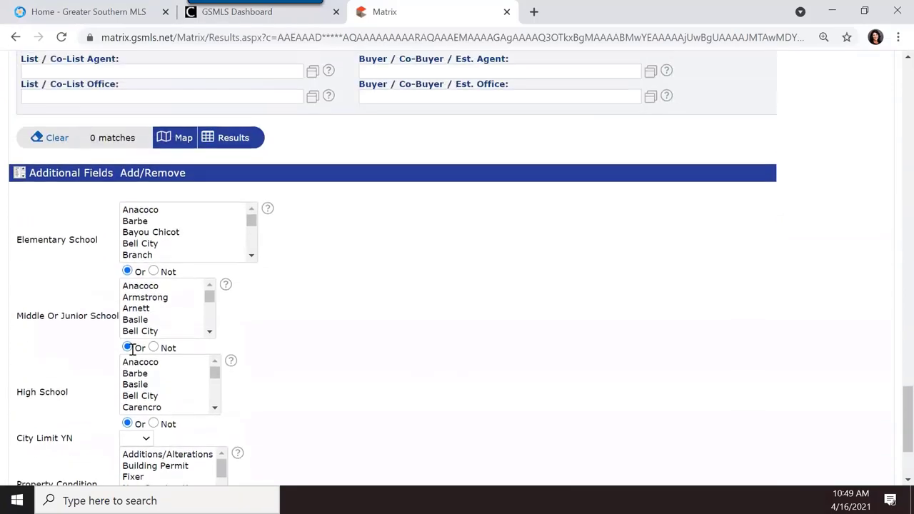
pyautogui.scroll(15, 320, 347)
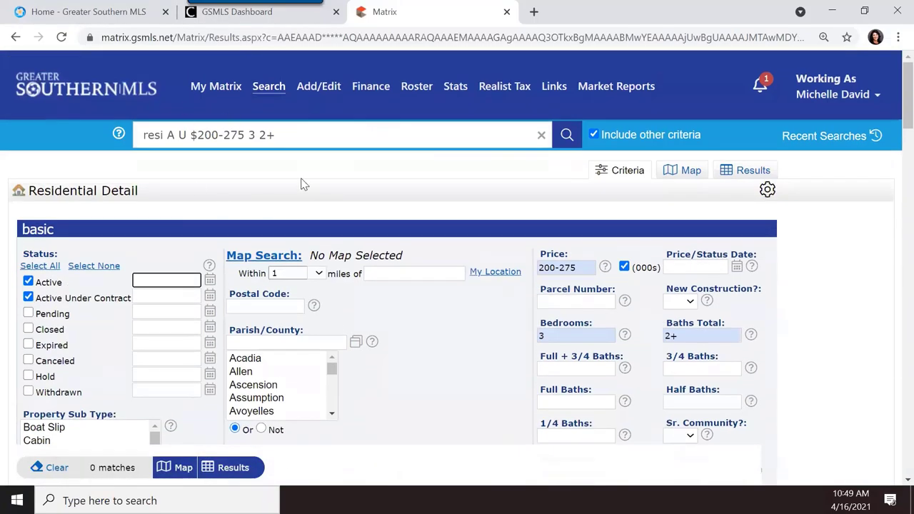
pyautogui.scroll(-1, 586, 287)
pyautogui.scroll(1, 588, 251)
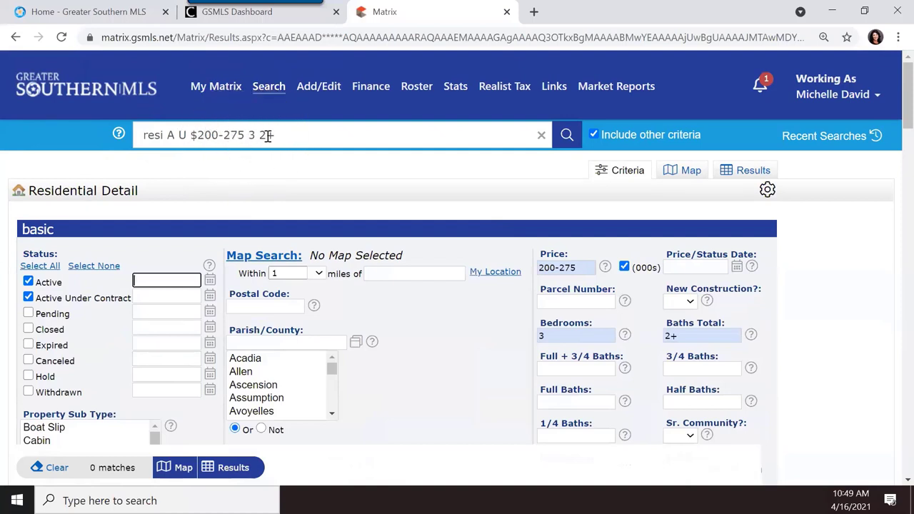
# - Clear all the previous search criteria from the residential search form
pyautogui.scroll(-6, 614, 326)
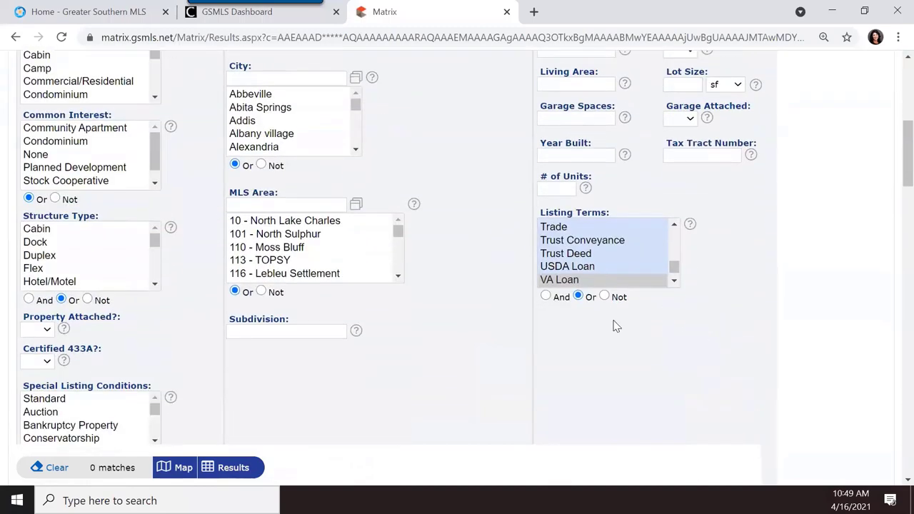
pyautogui.scroll(-4, 617, 326)
pyautogui.scroll(-2, 616, 326)
pyautogui.scroll(1, 540, 321)
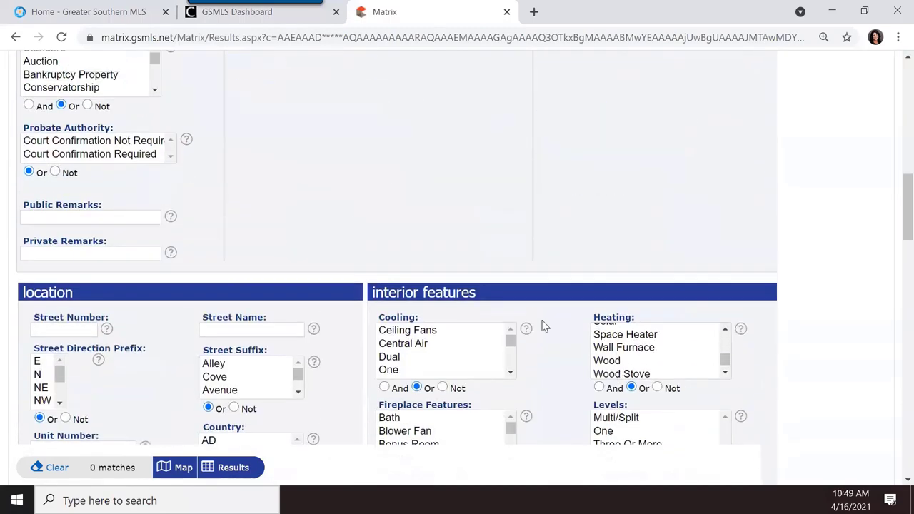
pyautogui.scroll(10, 543, 327)
pyautogui.scroll(-14, 540, 322)
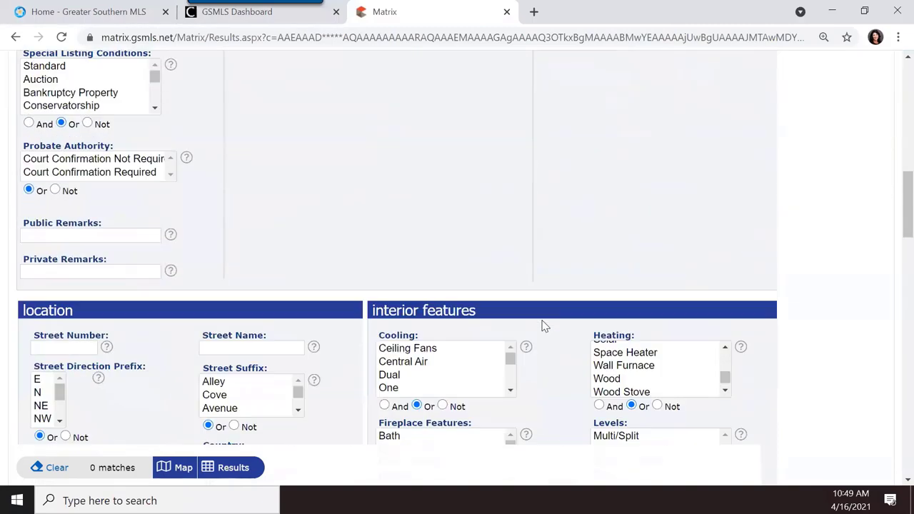
pyautogui.scroll(-6, 540, 373)
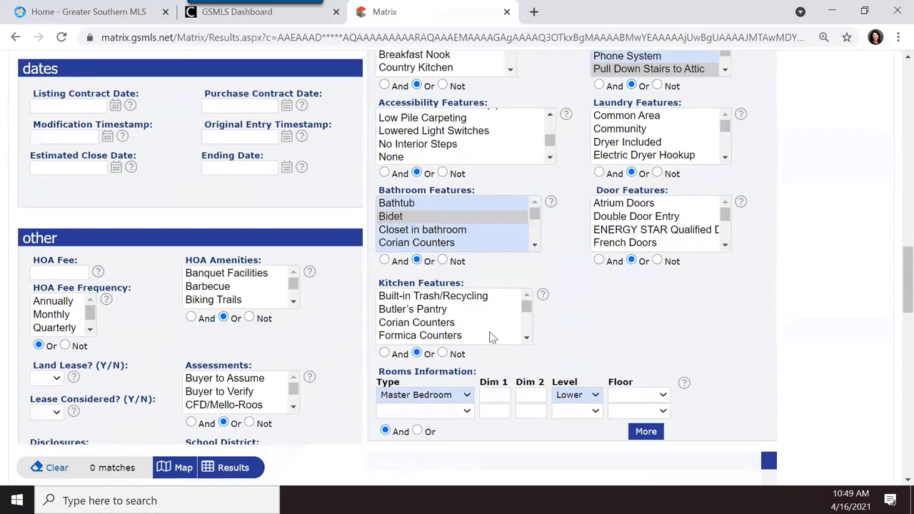
pyautogui.click(49, 469)
# - Limit Status to Active and Active Under Contract, then show the 506 matches
pyautogui.scroll(15, 383, 310)
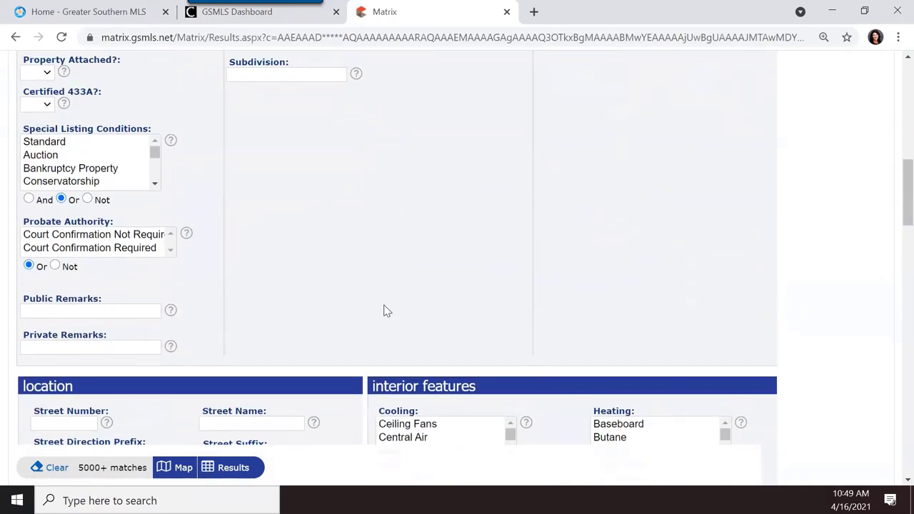
pyautogui.scroll(5, 383, 310)
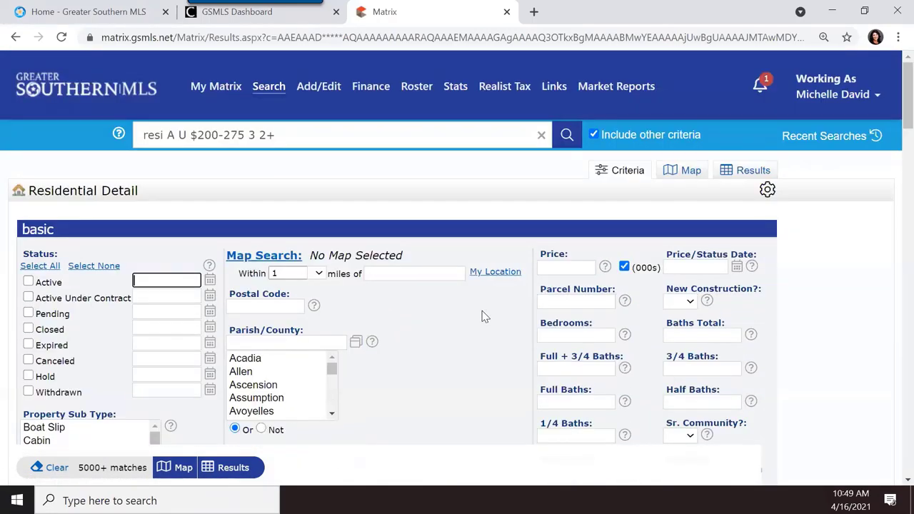
pyautogui.scroll(-2, 484, 316)
pyautogui.scroll(2, 391, 172)
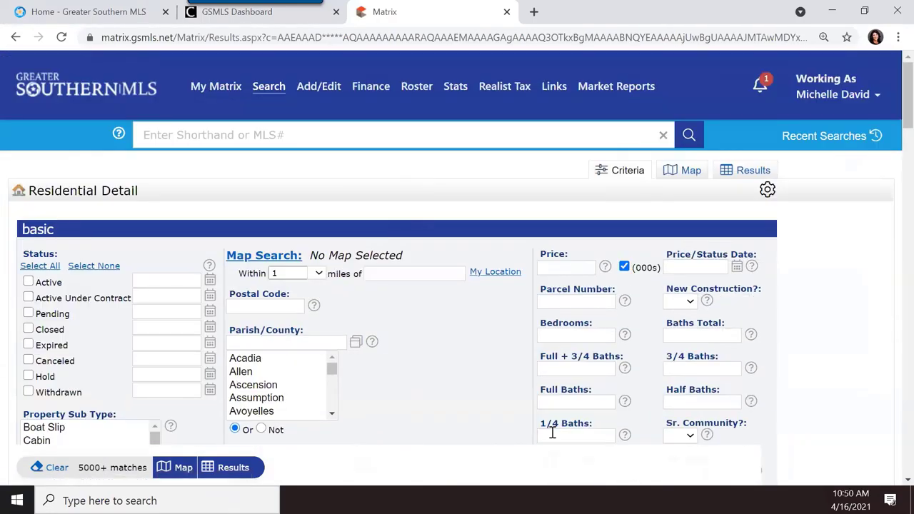
pyautogui.click(29, 266)
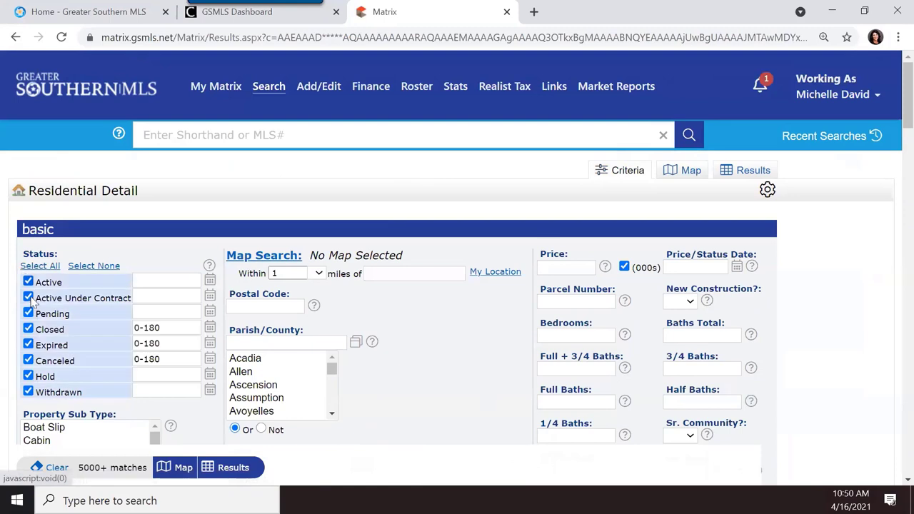
pyautogui.click(90, 265)
pyautogui.click(29, 282)
pyautogui.click(29, 297)
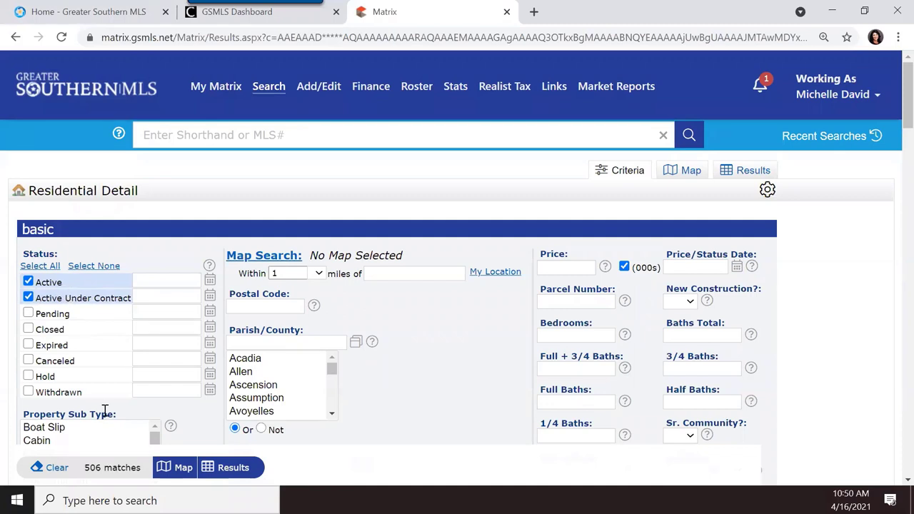
pyautogui.click(107, 475)
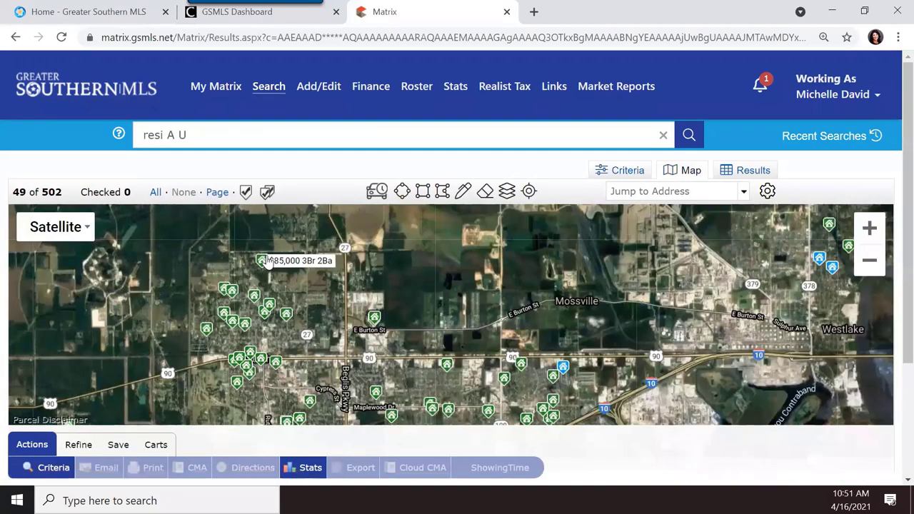
# - Reset the page zoom to 100% and bring up the map style choices
pyautogui.hotkey('ctrl', '-')
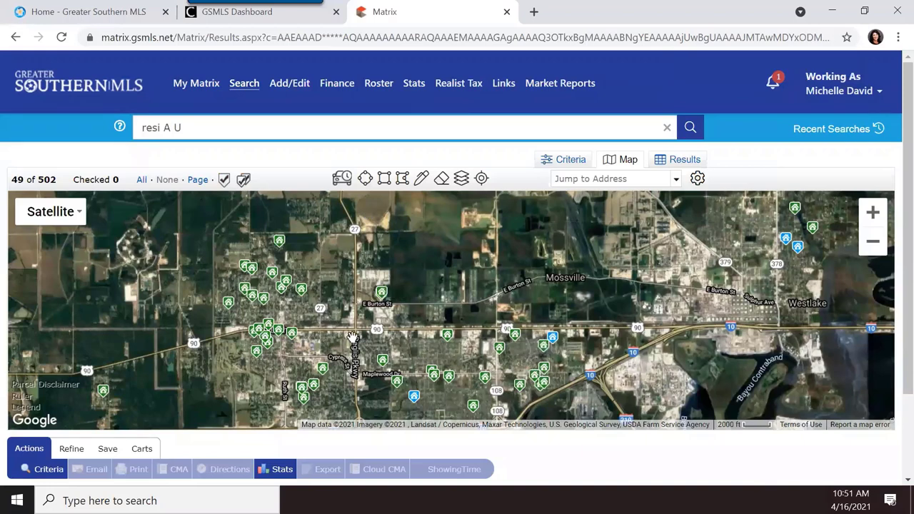
pyautogui.click(60, 219)
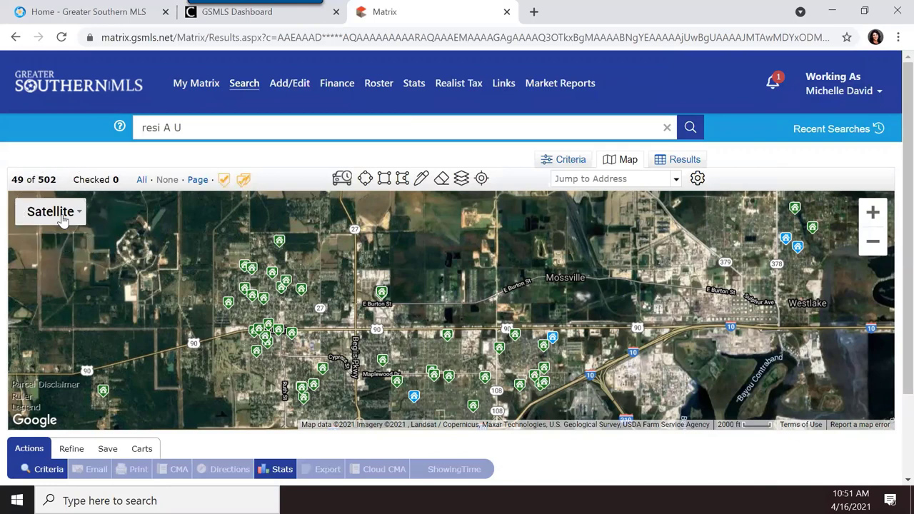
pyautogui.click(63, 219)
pyautogui.click(63, 220)
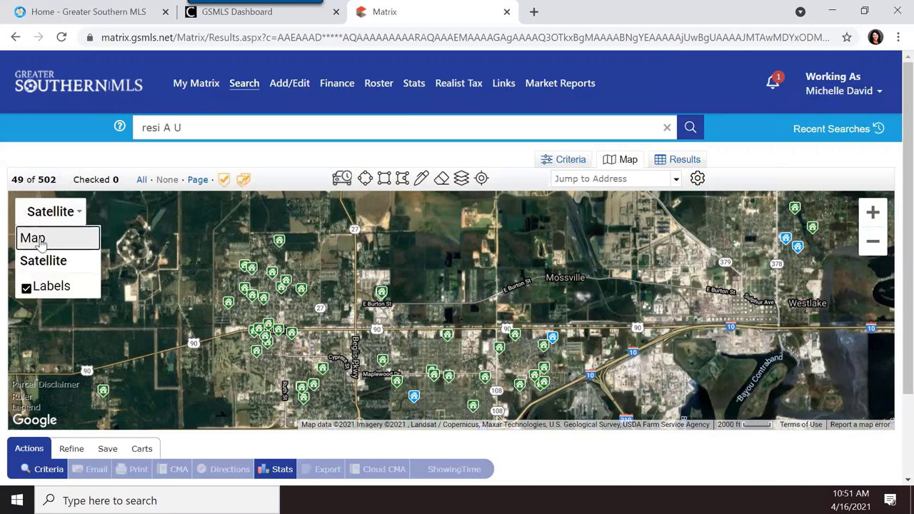
pyautogui.click(61, 214)
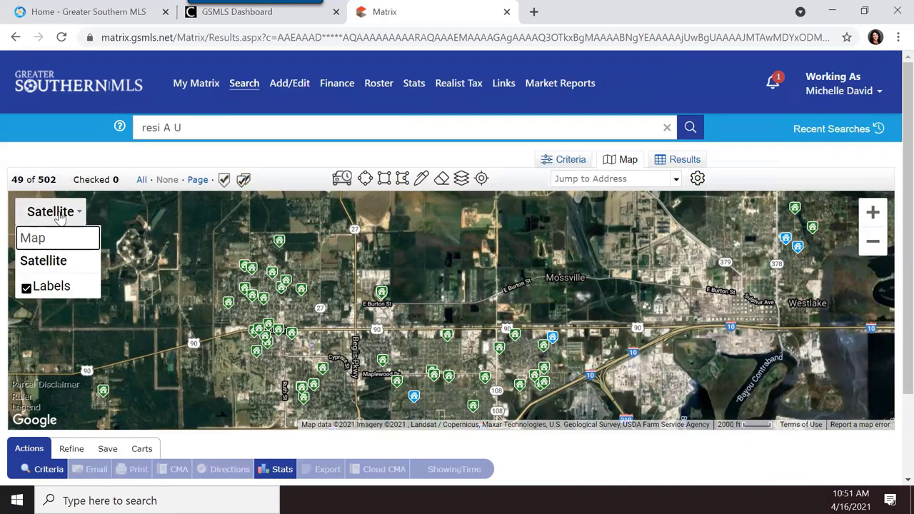
# - Zoom the satellite map into Sulphur around W Napoleon, W Elizabeth and W Thomas St
pyautogui.doubleClick(325, 345)
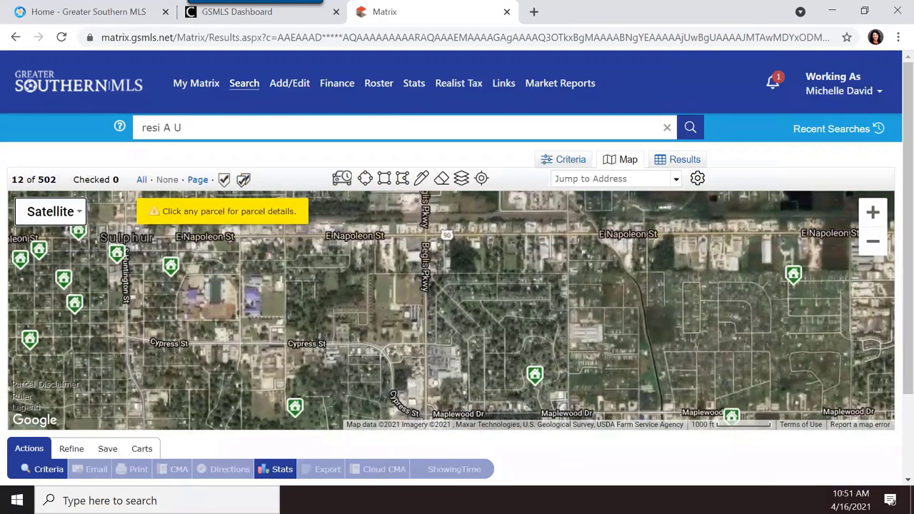
pyautogui.scroll(3, 415, 400)
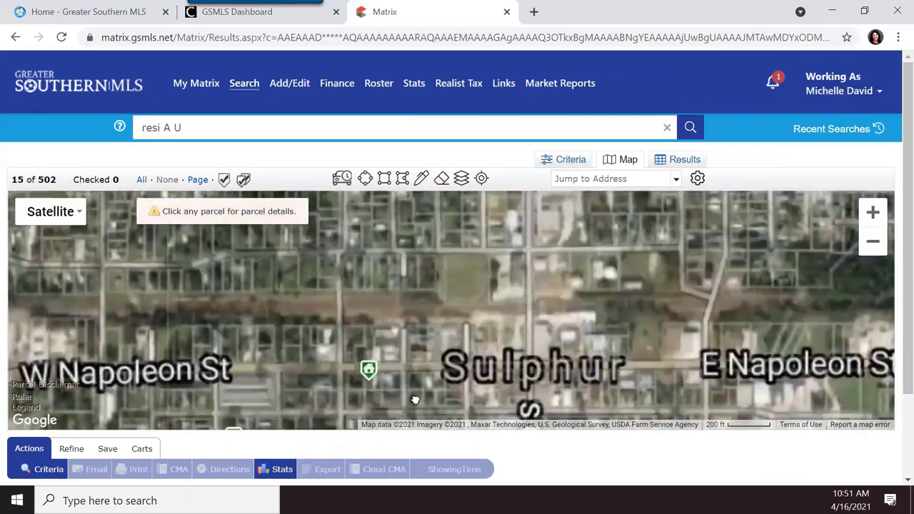
pyautogui.scroll(2, 415, 400)
pyautogui.scroll(1, 455, 354)
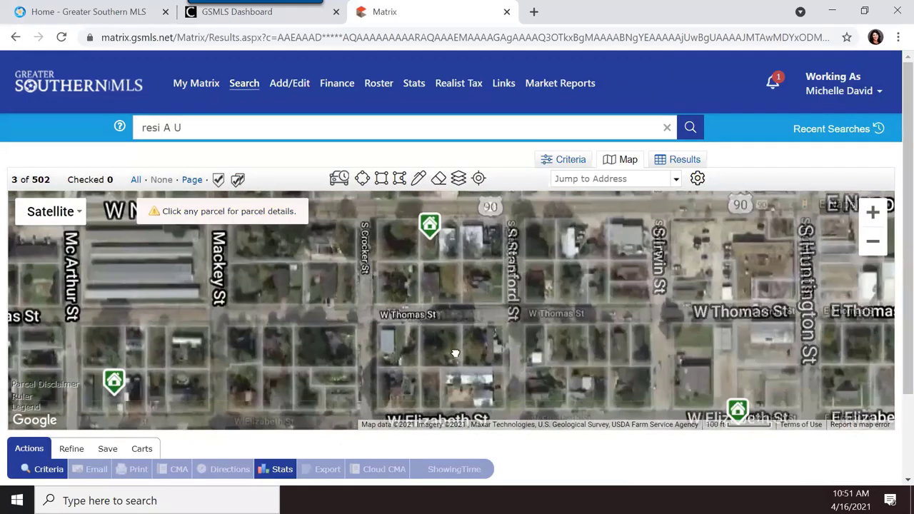
pyautogui.moveTo(455, 273); pyautogui.dragTo(455, 354)
pyautogui.scroll(1, 444, 348)
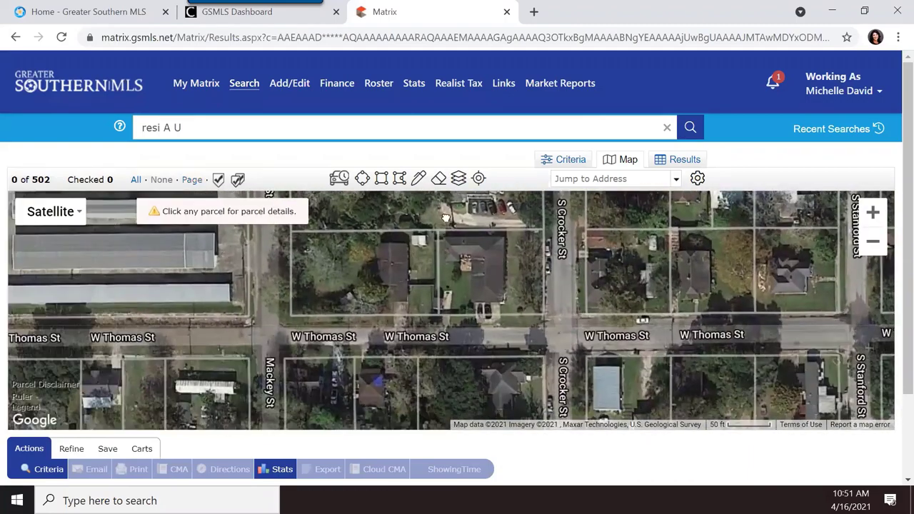
pyautogui.moveTo(445, 216); pyautogui.dragTo(298, 45)
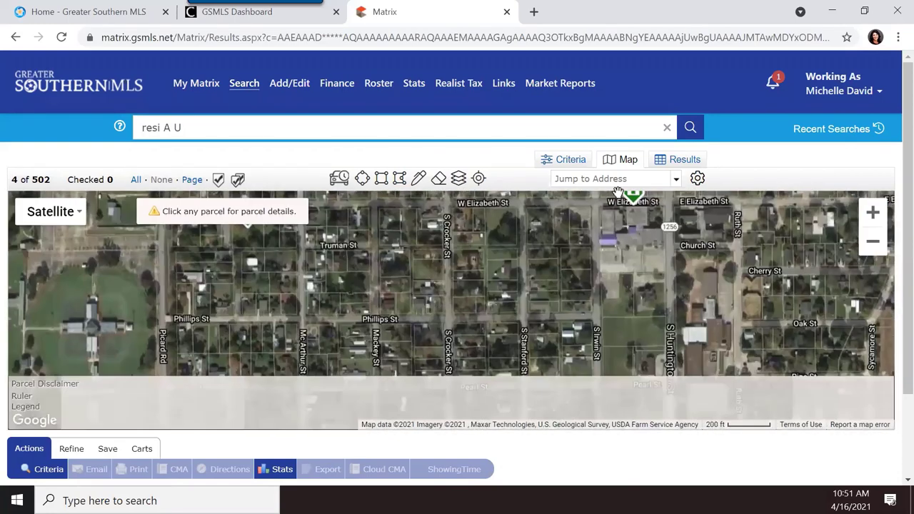
pyautogui.moveTo(610, 242); pyautogui.dragTo(638, 358)
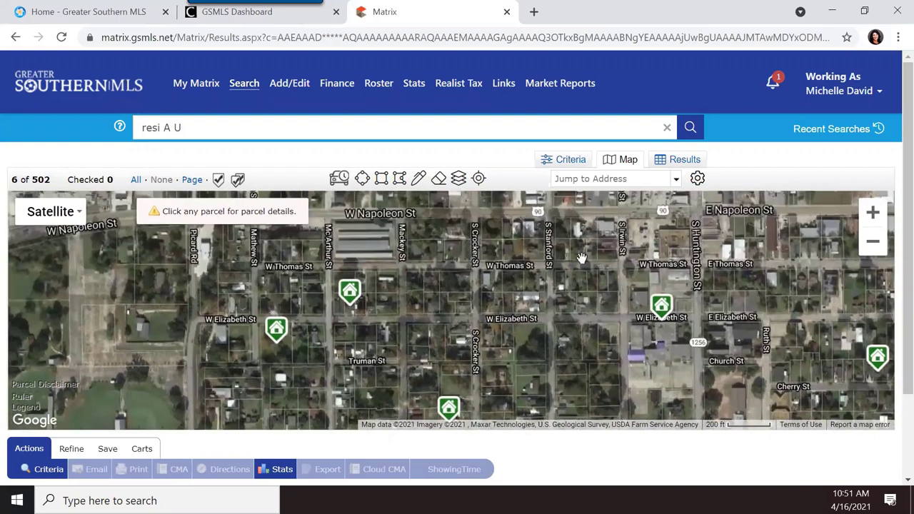
pyautogui.click(63, 213)
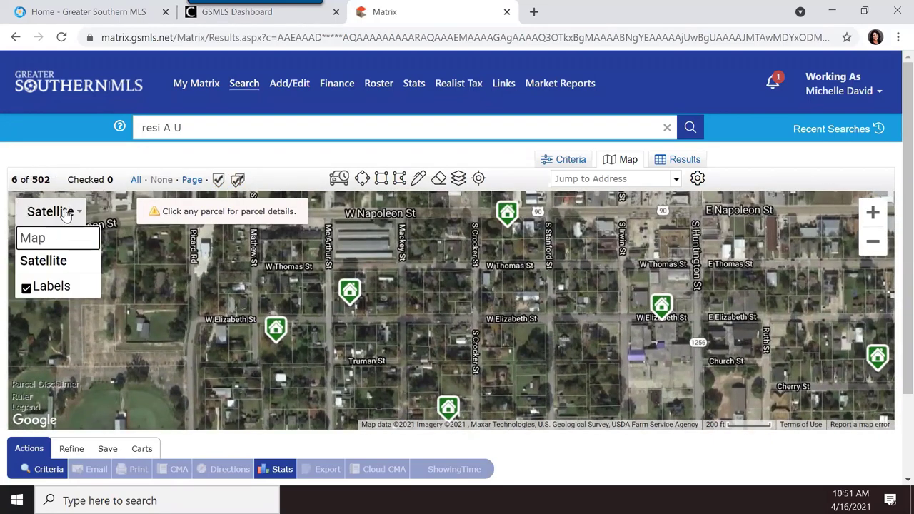
# - Switch to the plain road map and zoom out to reveal more listings
pyautogui.click(37, 240)
pyautogui.scroll(-1, 436, 340)
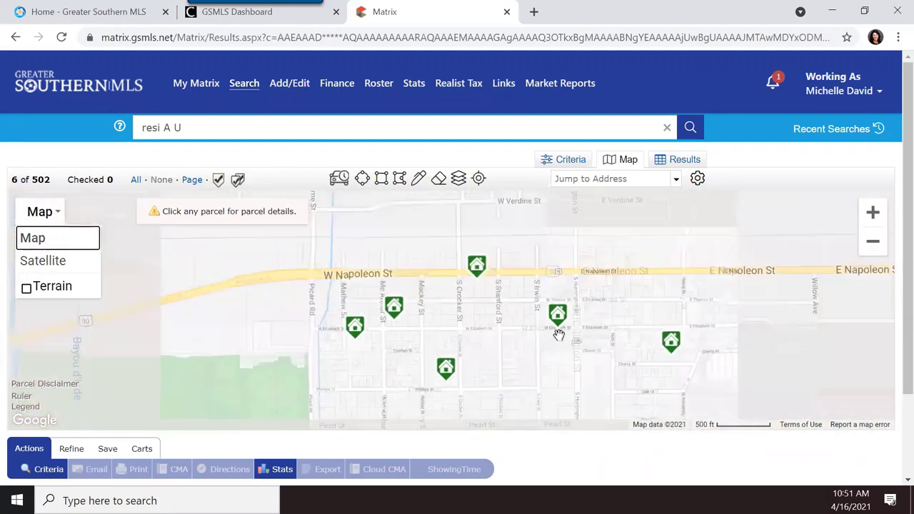
pyautogui.scroll(-1, 412, 327)
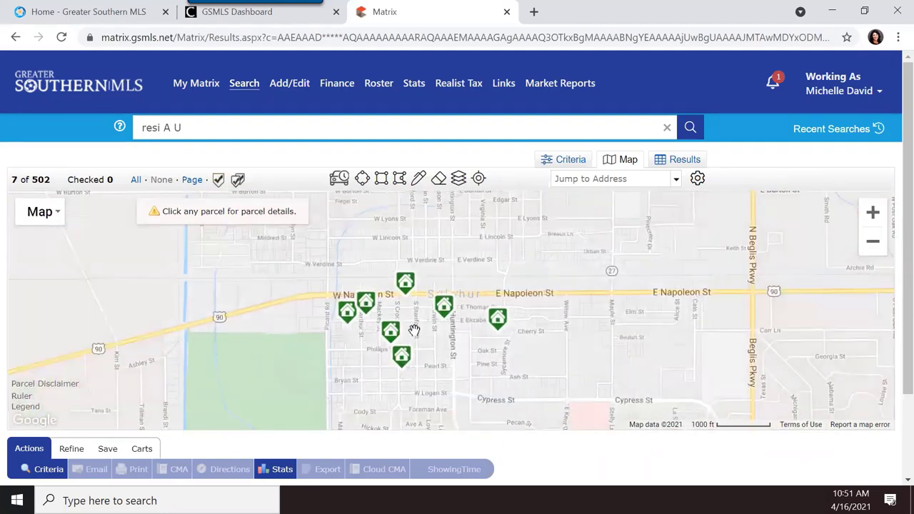
pyautogui.scroll(-1, 429, 334)
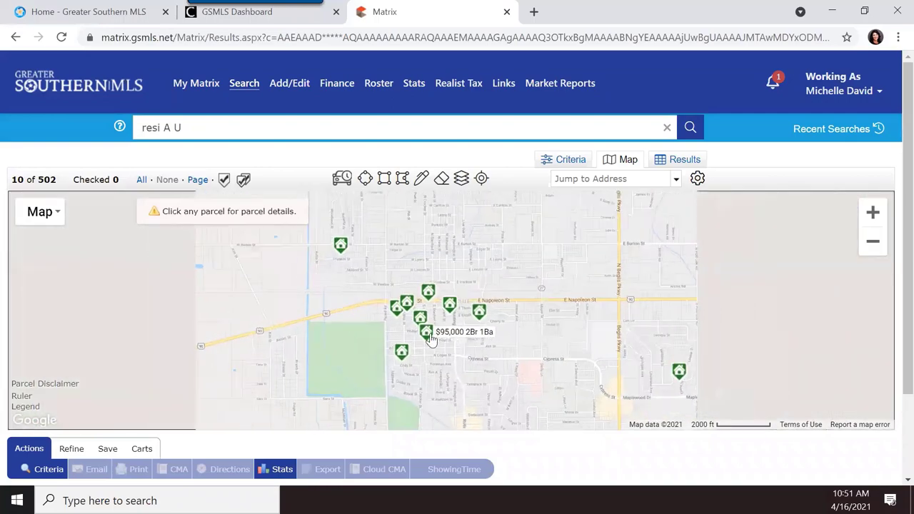
pyautogui.moveTo(493, 340); pyautogui.dragTo(443, 329)
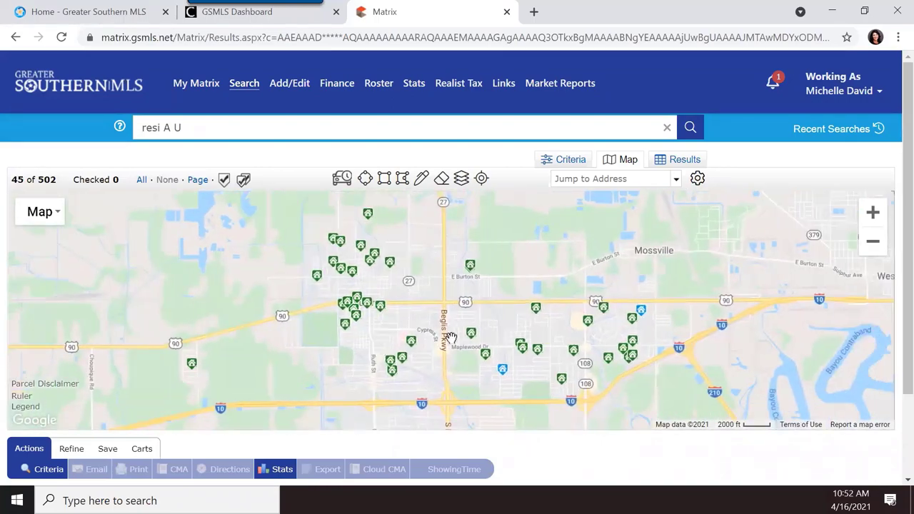
pyautogui.moveTo(506, 331); pyautogui.dragTo(439, 322)
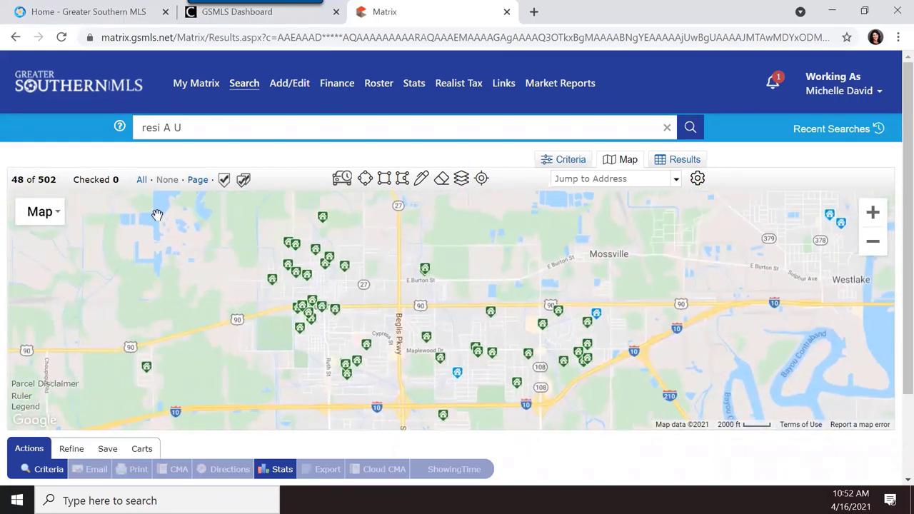
pyautogui.click(50, 189)
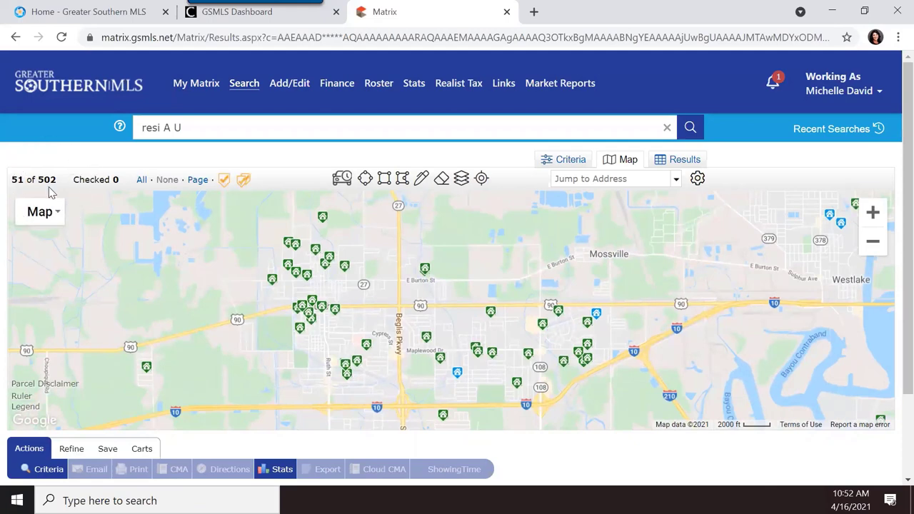
pyautogui.click(50, 189)
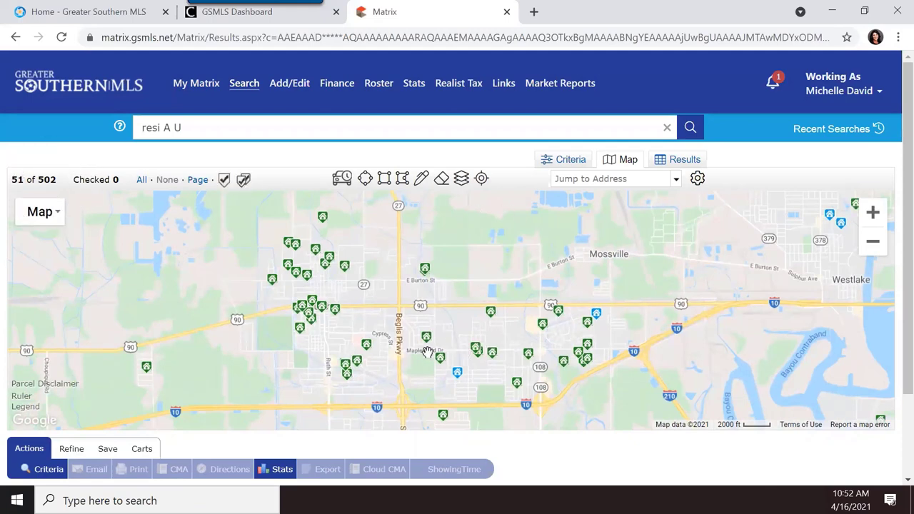
pyautogui.scroll(-2, 427, 352)
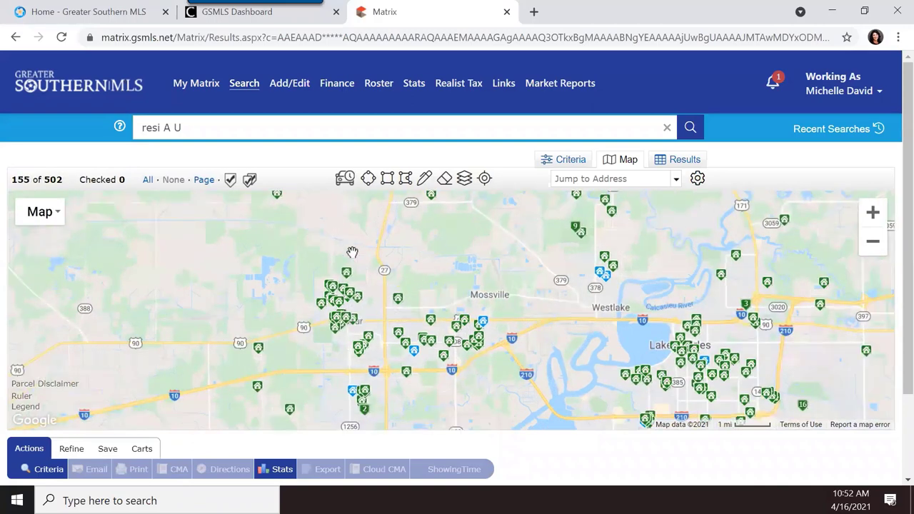
# - Check prices of two neighbouring listings and pan toward Prien Lake along McNeese St
pyautogui.click(30, 194)
pyautogui.moveTo(485, 385); pyautogui.dragTo(477, 340)
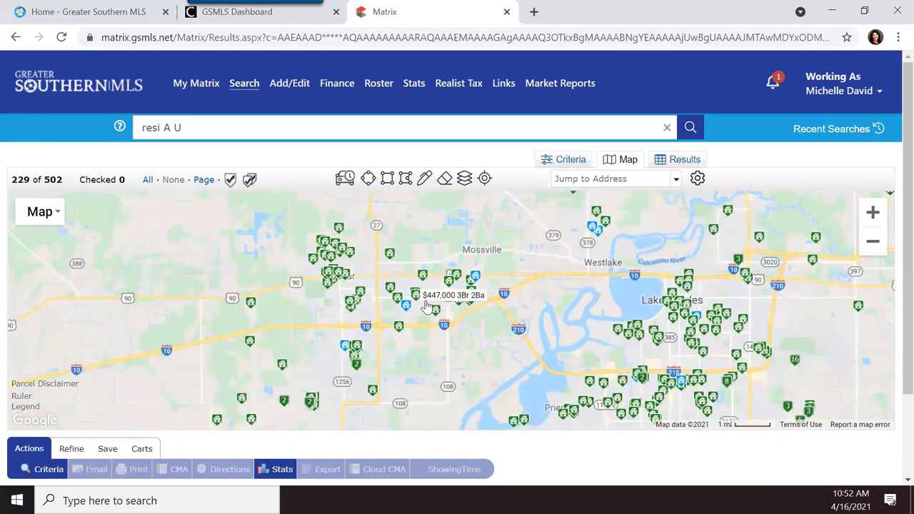
pyautogui.click(423, 299)
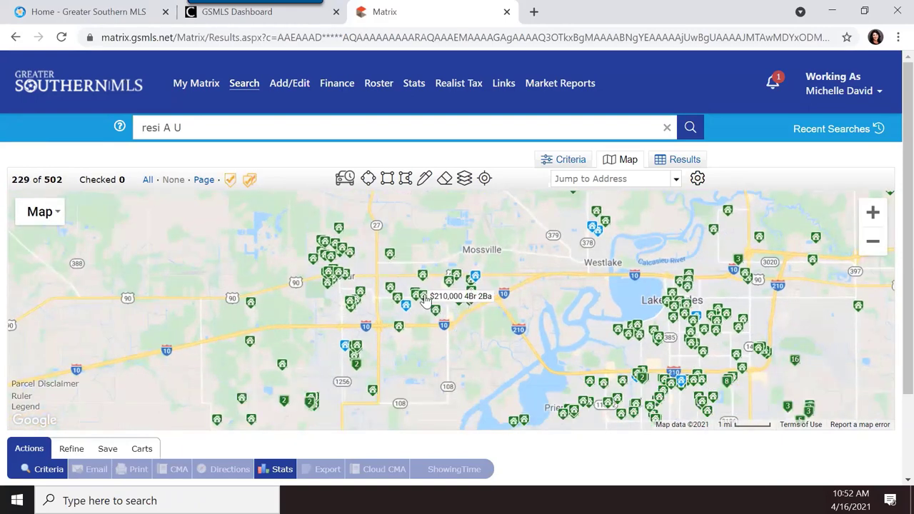
pyautogui.click(405, 310)
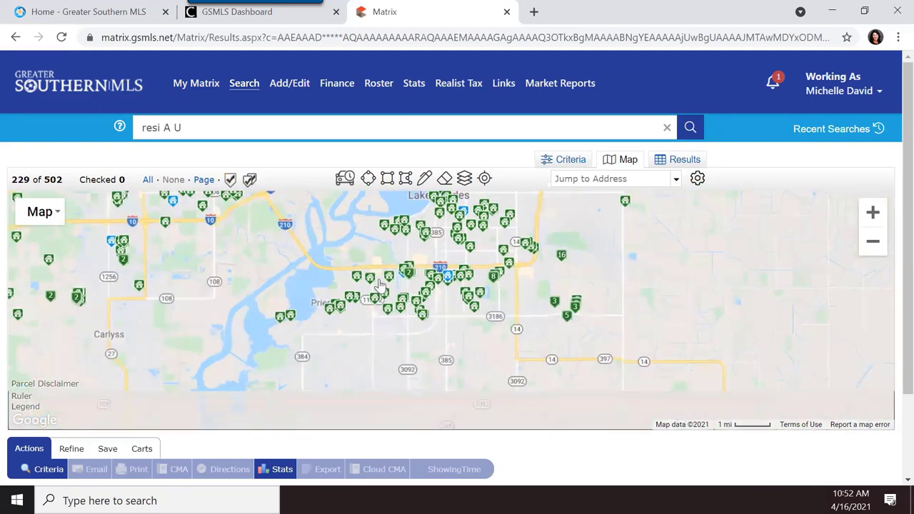
pyautogui.scroll(2, 449, 307)
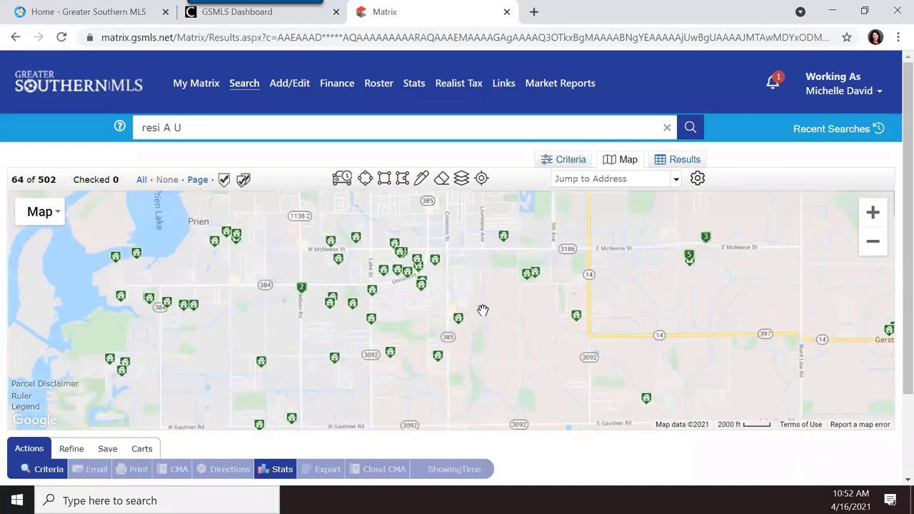
pyautogui.moveTo(483, 310); pyautogui.dragTo(525, 357)
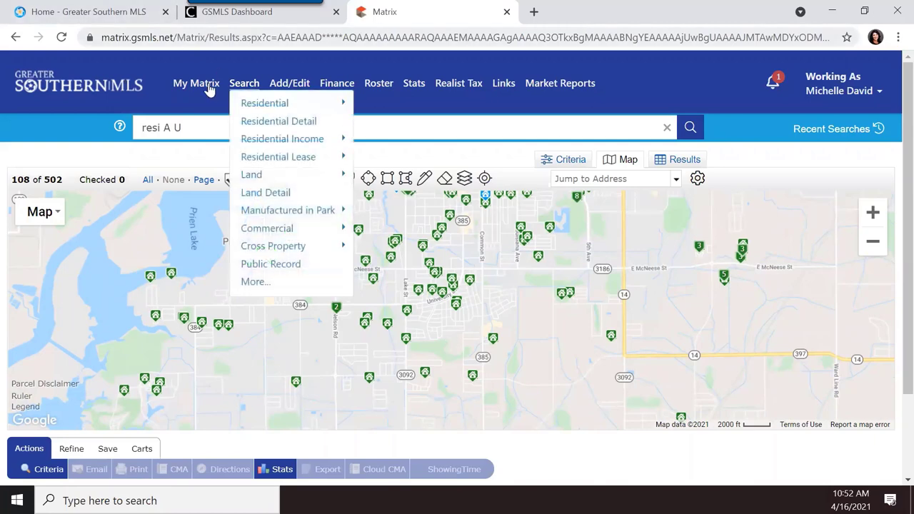
# - Centre and zoom the road map on University Dr near McNeese St, showing 29 listings
pyautogui.moveTo(207, 88)
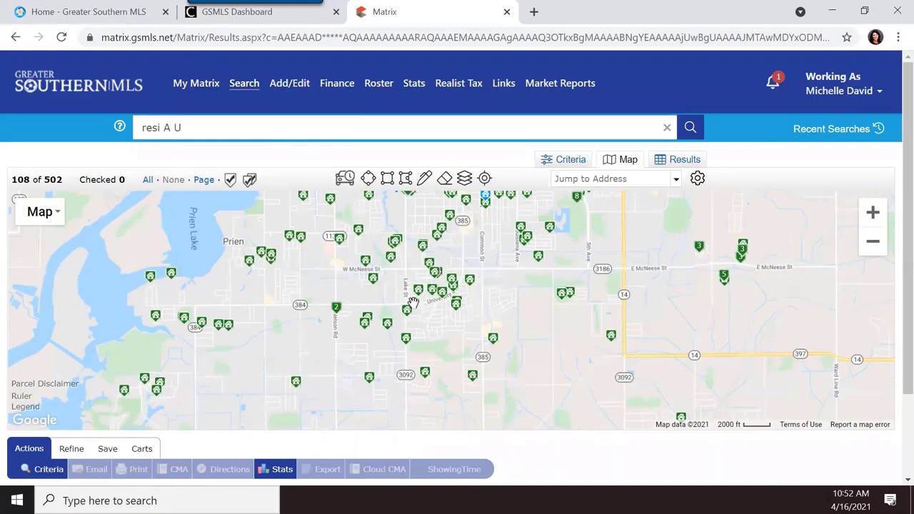
pyautogui.moveTo(441, 327); pyautogui.dragTo(412, 321)
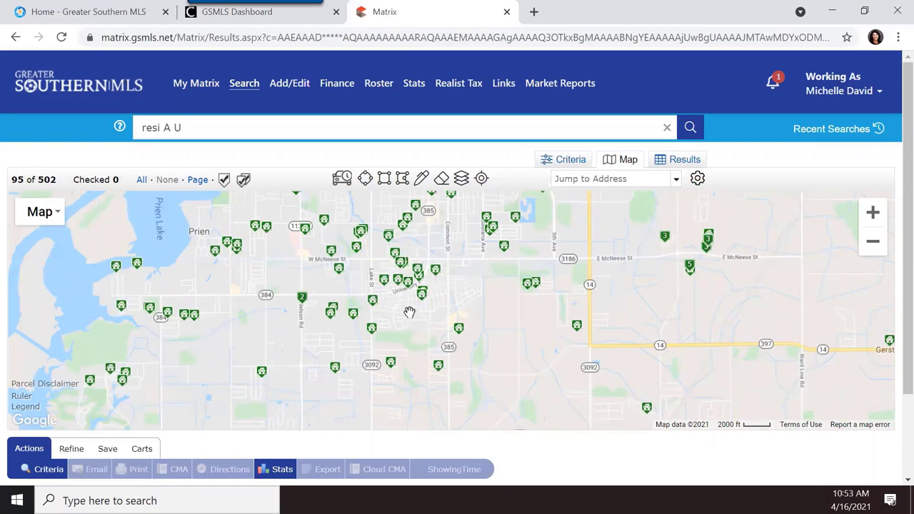
pyautogui.scroll(1, 414, 317)
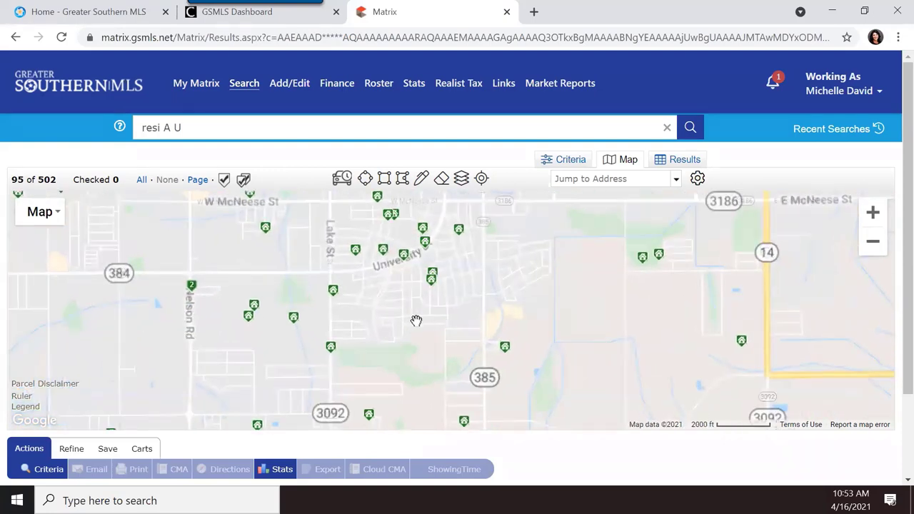
pyautogui.moveTo(488, 320); pyautogui.dragTo(467, 333)
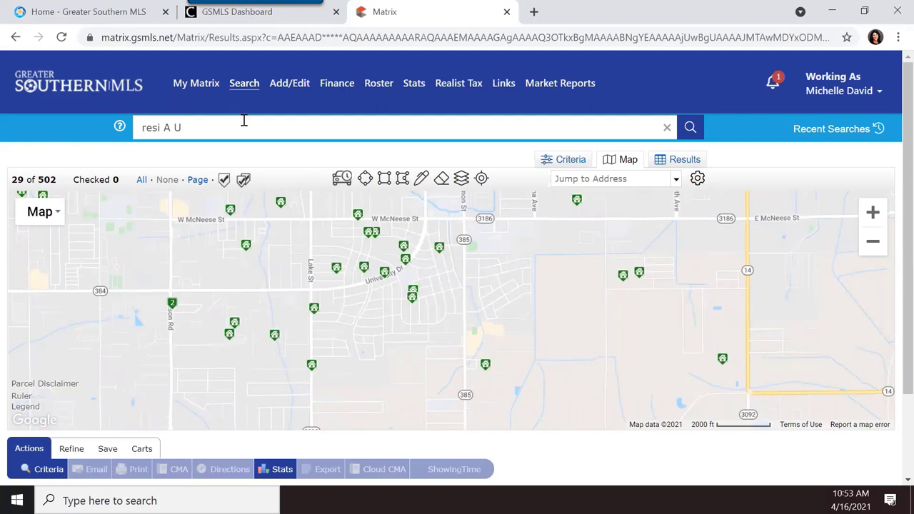
pyautogui.moveTo(245, 84)
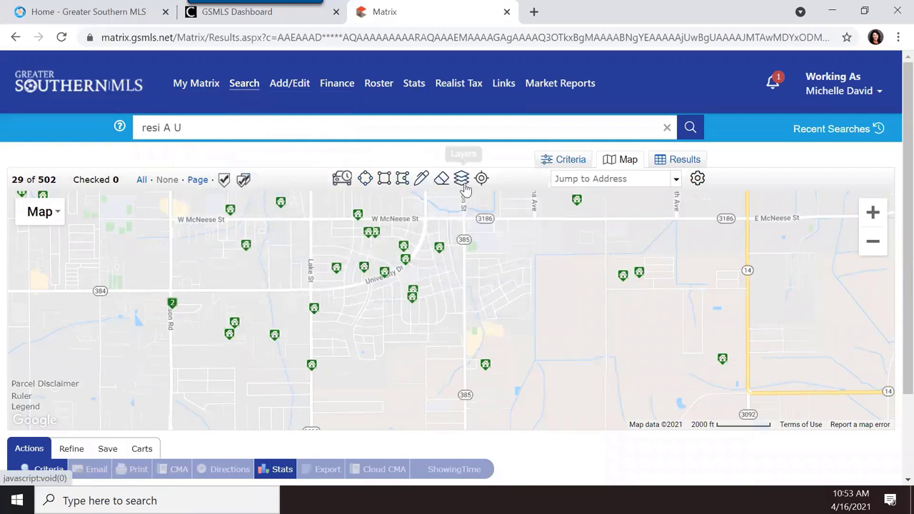
# - Draw a rectangular search area around the University Drive listings, narrowing results to 11
pyautogui.click(404, 188)
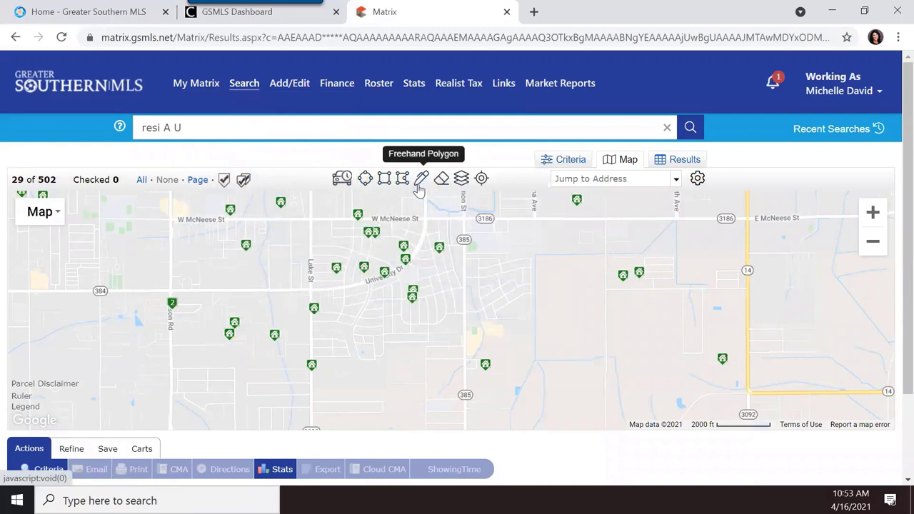
pyautogui.click(420, 187)
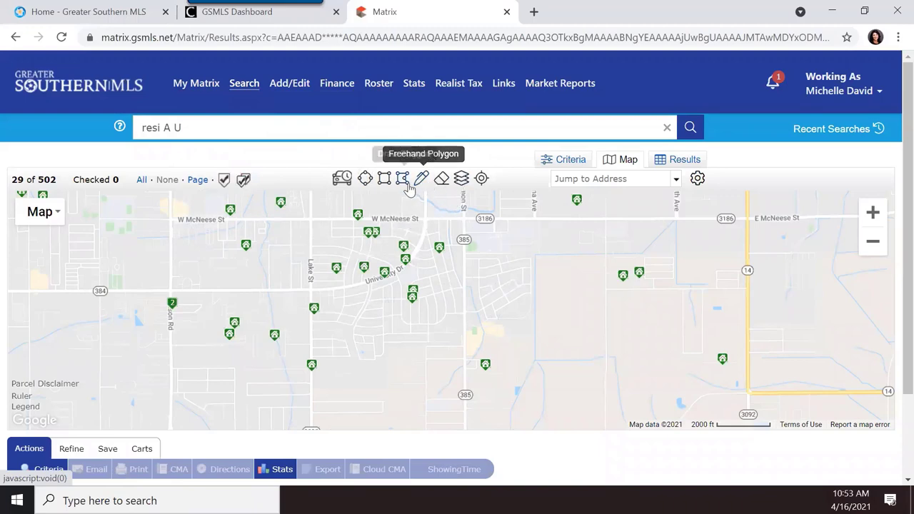
pyautogui.click(383, 184)
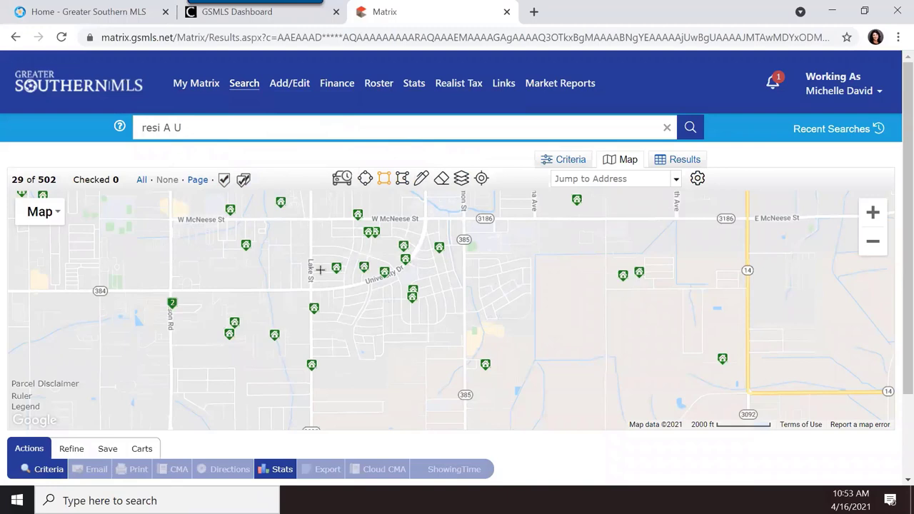
pyautogui.moveTo(312, 223)
pyautogui.mouseDown()
pyautogui.moveTo(330, 354)
pyautogui.moveTo(377, 378)
pyautogui.moveTo(465, 376)
pyautogui.moveTo(466, 367)
pyautogui.mouseUp()
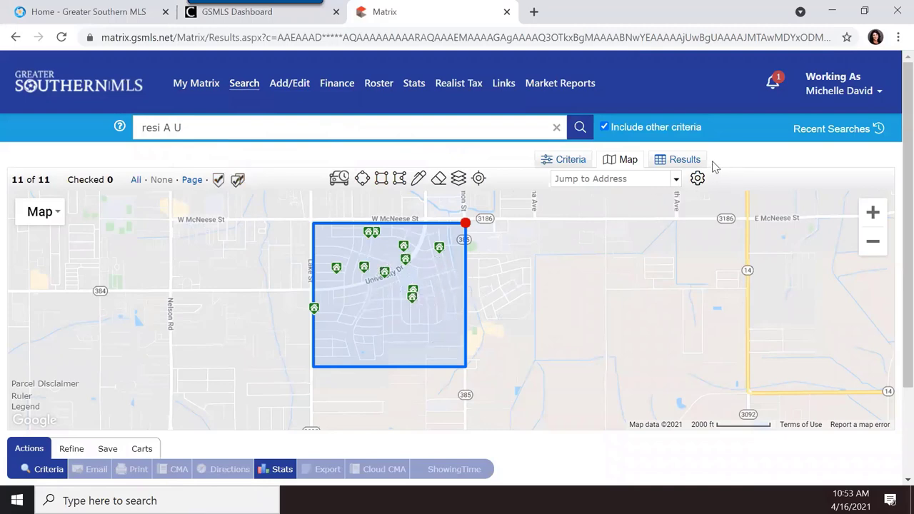
# - Show the 11 Lake Charles listings in the rectangle as a table, priced $160,000–$244,500
pyautogui.click(682, 162)
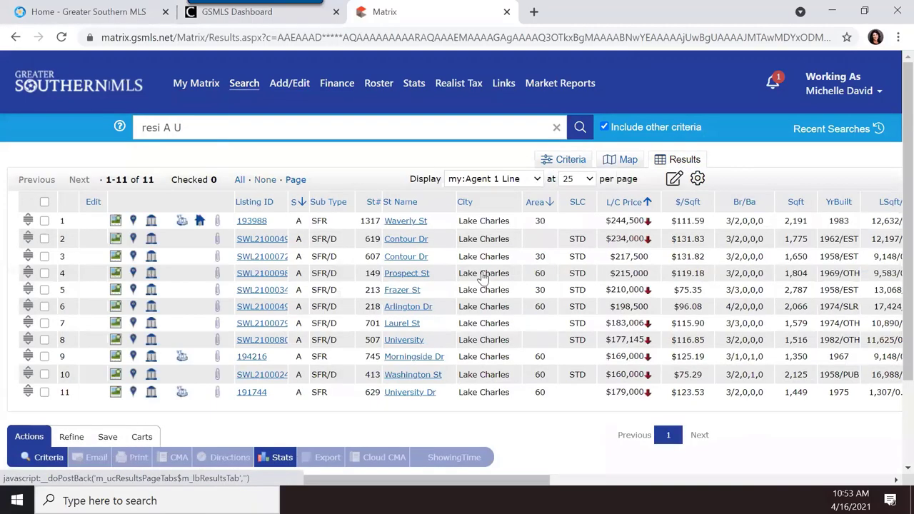
pyautogui.scroll(-1, 413, 200)
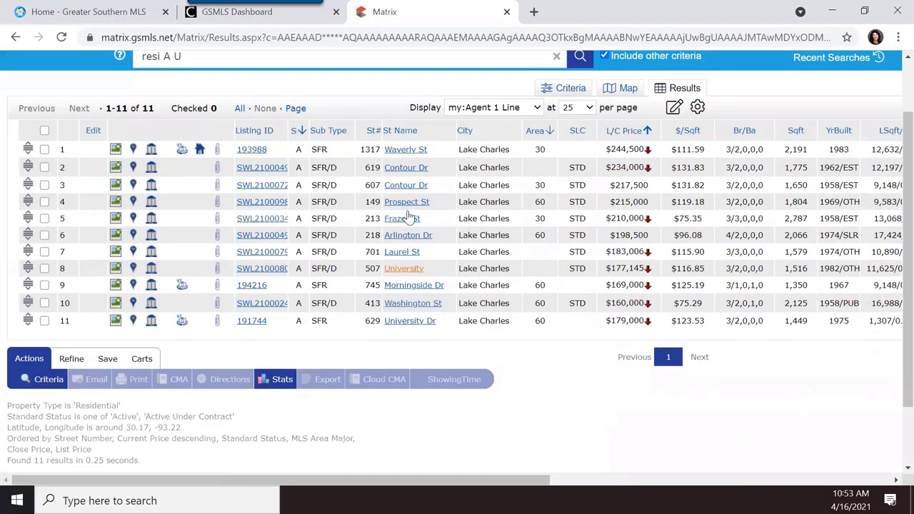
pyautogui.scroll(1, 303, 215)
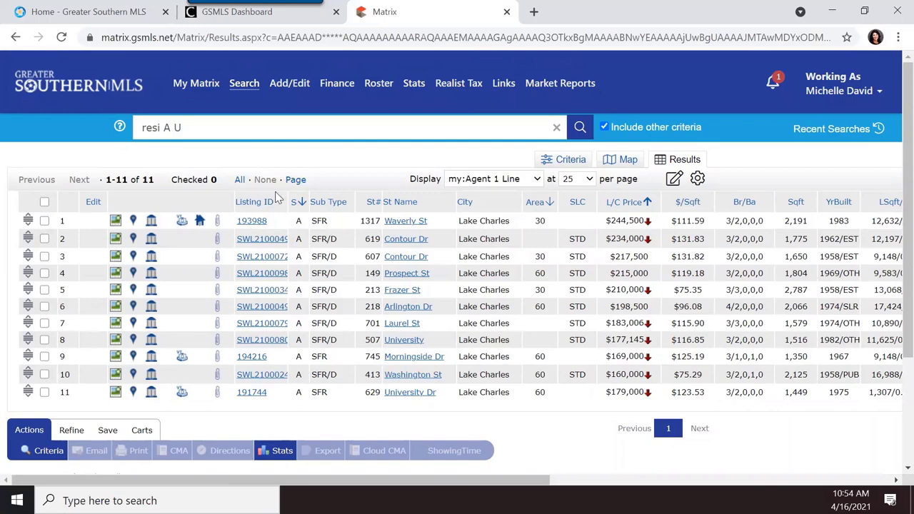
pyautogui.click(622, 161)
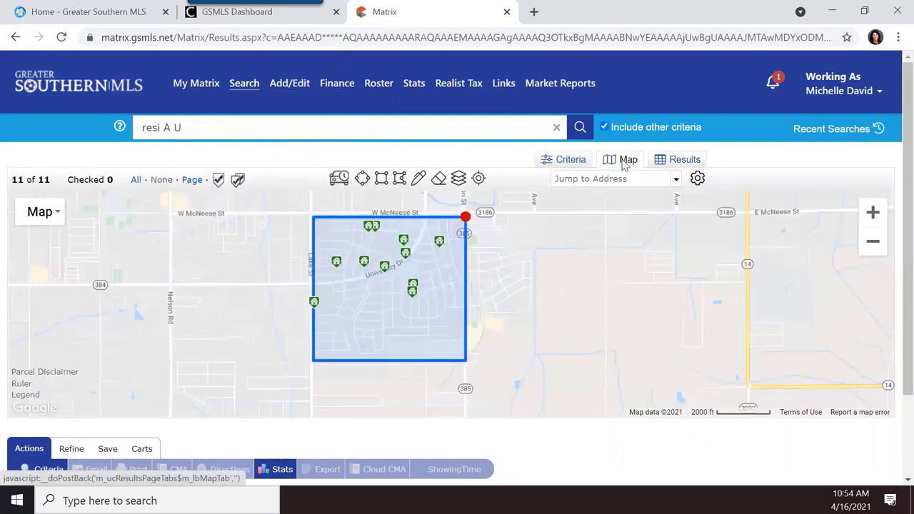
pyautogui.click(434, 312)
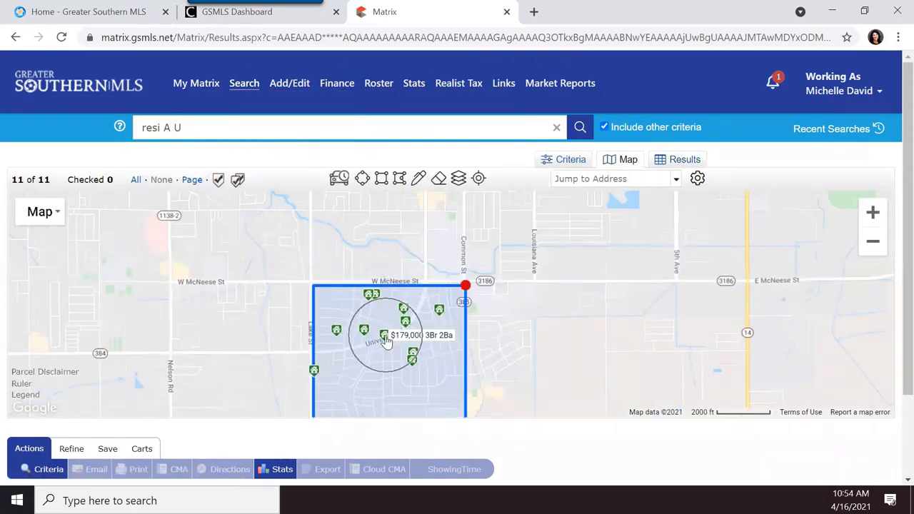
pyautogui.click(385, 337)
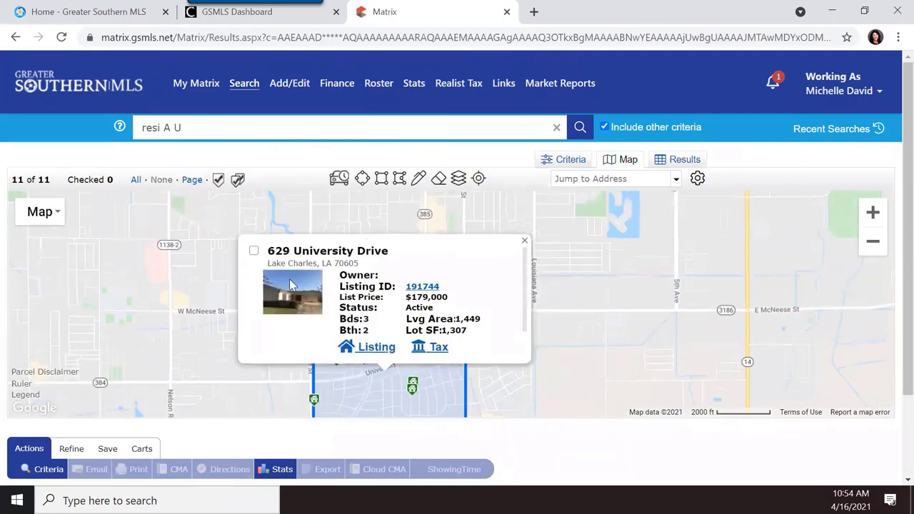
pyautogui.scroll(-1, 312, 282)
pyautogui.scroll(1, 314, 285)
pyautogui.click(524, 240)
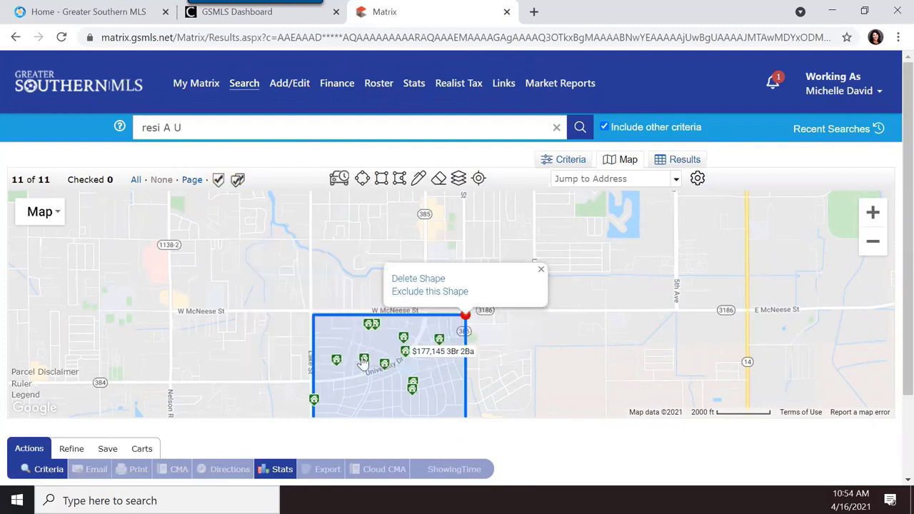
pyautogui.click(336, 362)
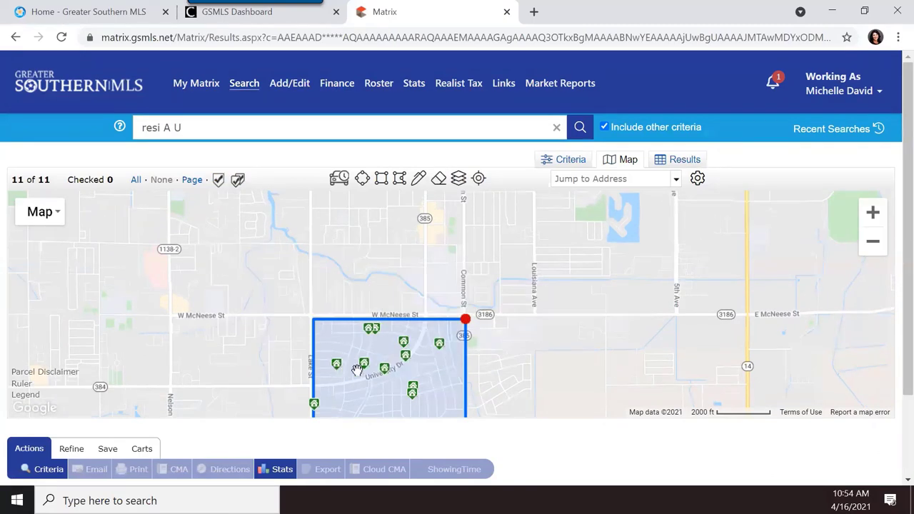
pyautogui.click(336, 369)
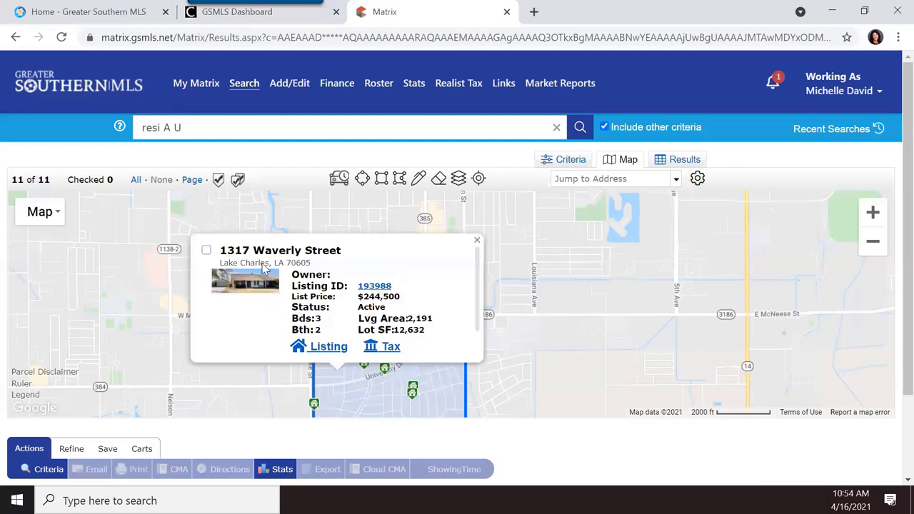
pyautogui.click(478, 243)
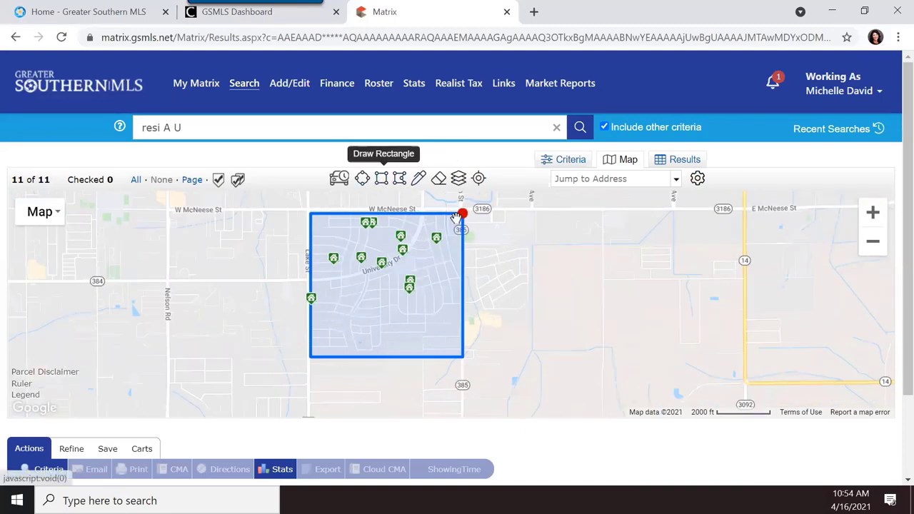
pyautogui.click(439, 308)
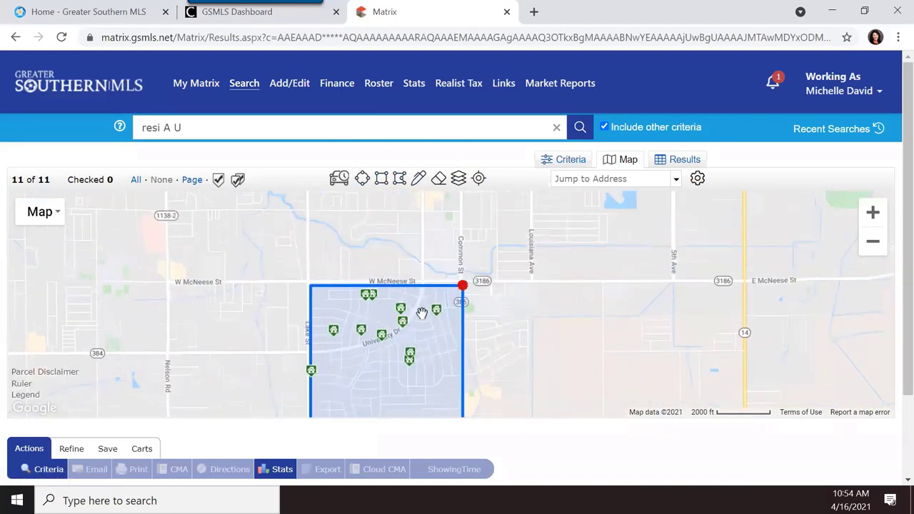
# - Clear the drawn rectangle and zoom to street level around University Dr and Overhill Dr
pyautogui.click(439, 182)
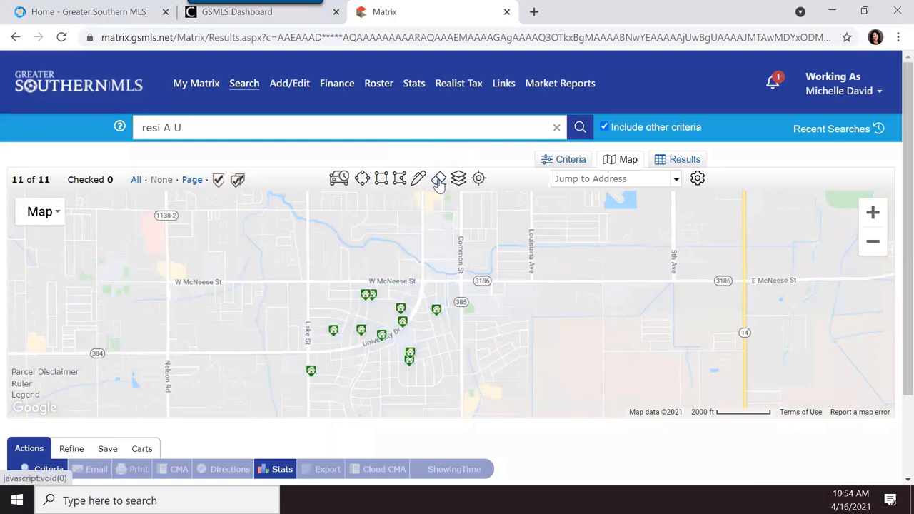
pyautogui.moveTo(518, 313); pyautogui.dragTo(477, 297)
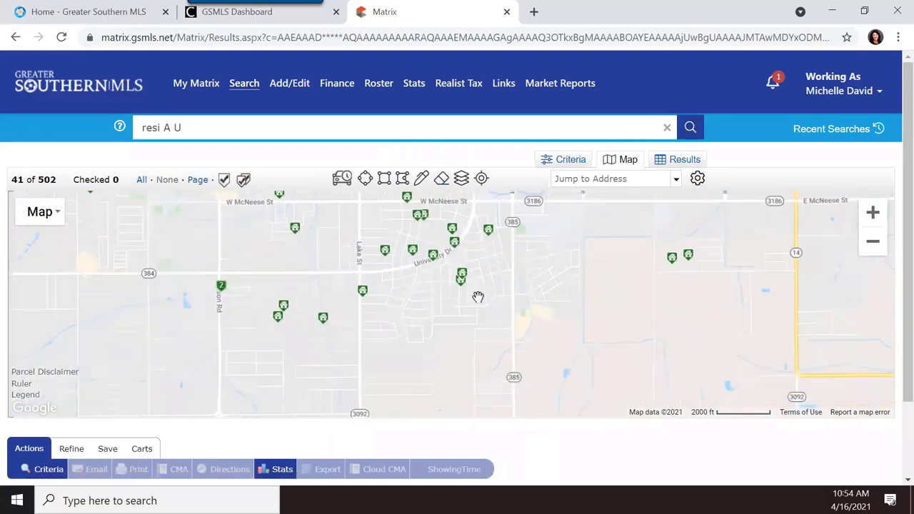
pyautogui.scroll(1, 438, 300)
pyautogui.moveTo(453, 255); pyautogui.dragTo(452, 363)
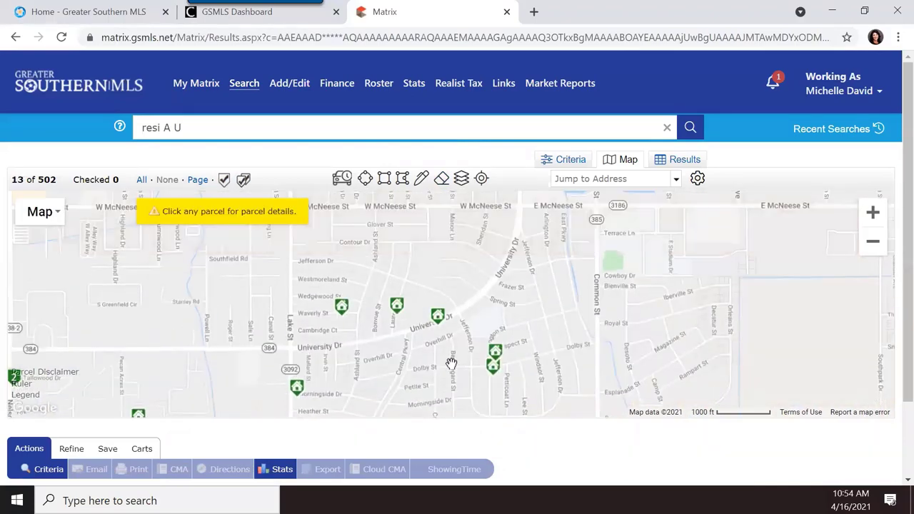
pyautogui.scroll(1, 453, 359)
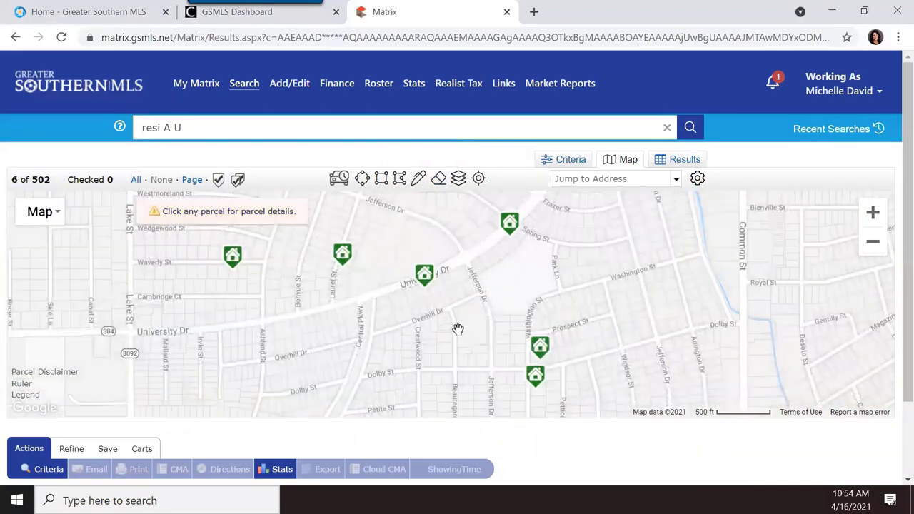
pyautogui.scroll(1, 458, 329)
pyautogui.scroll(-1, 459, 326)
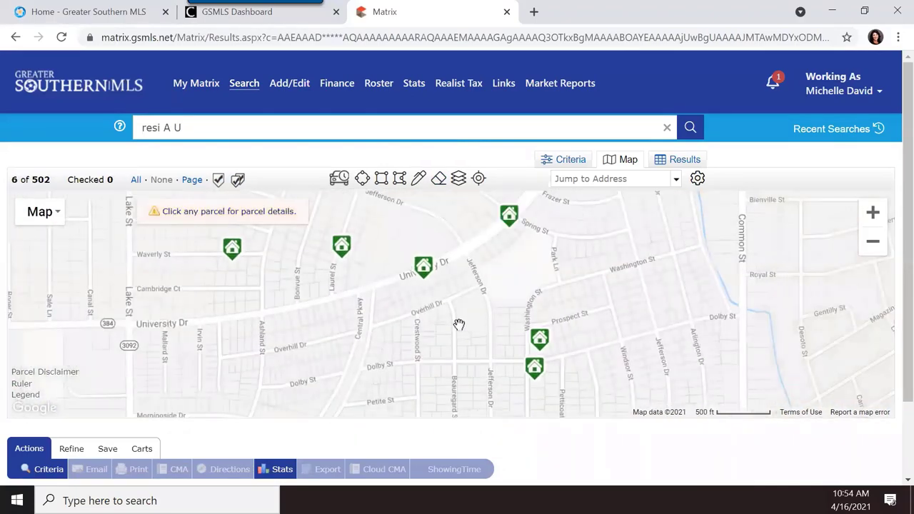
pyautogui.scroll(2, 461, 300)
pyautogui.moveTo(428, 300); pyautogui.dragTo(603, 439)
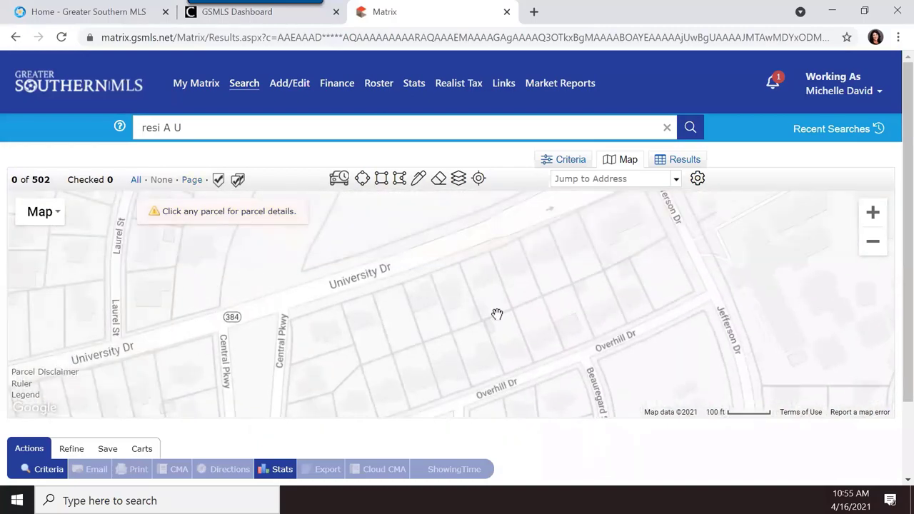
pyautogui.scroll(-1, 497, 314)
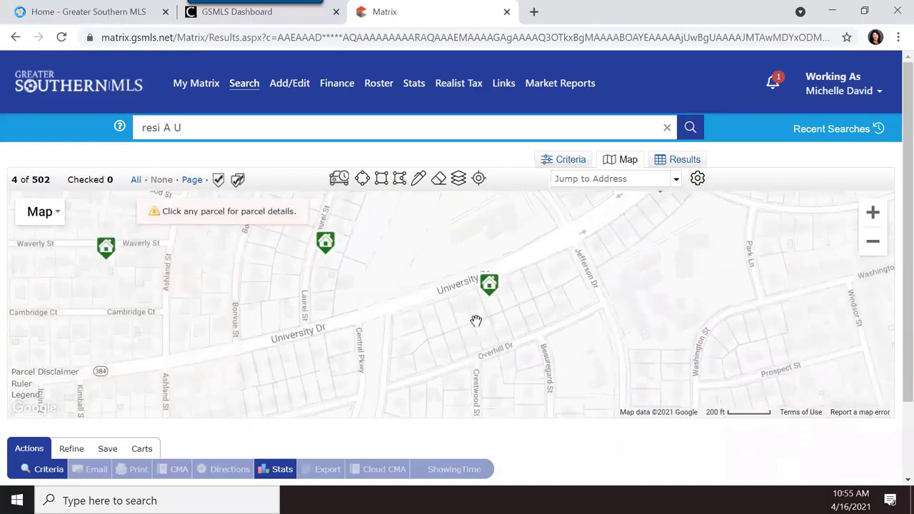
pyautogui.scroll(1, 477, 324)
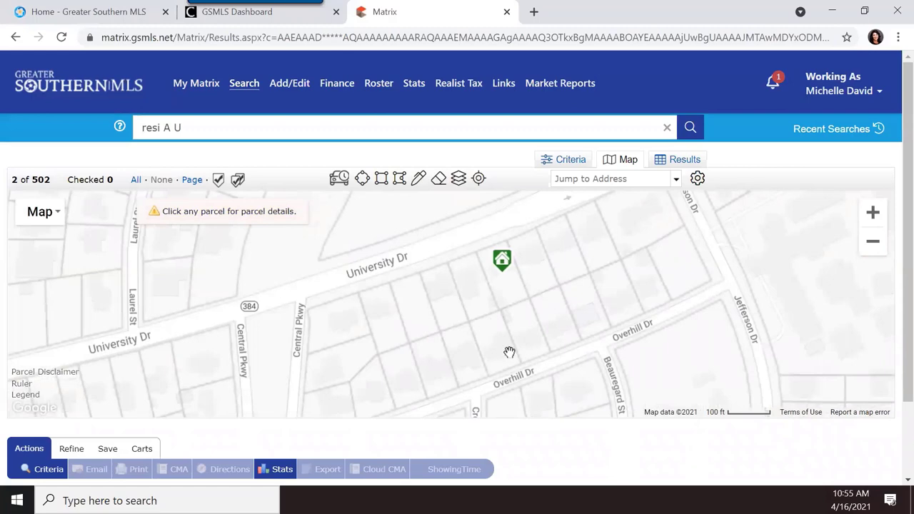
pyautogui.moveTo(522, 328); pyautogui.dragTo(365, 317)
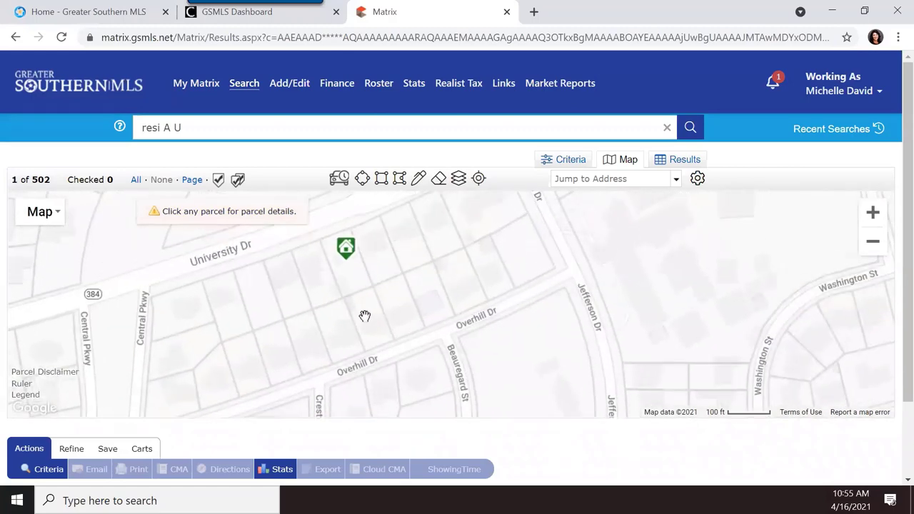
# - View parcel details for the lot below a listing, then pan toward Washington St and Park Ln
pyautogui.click(309, 354)
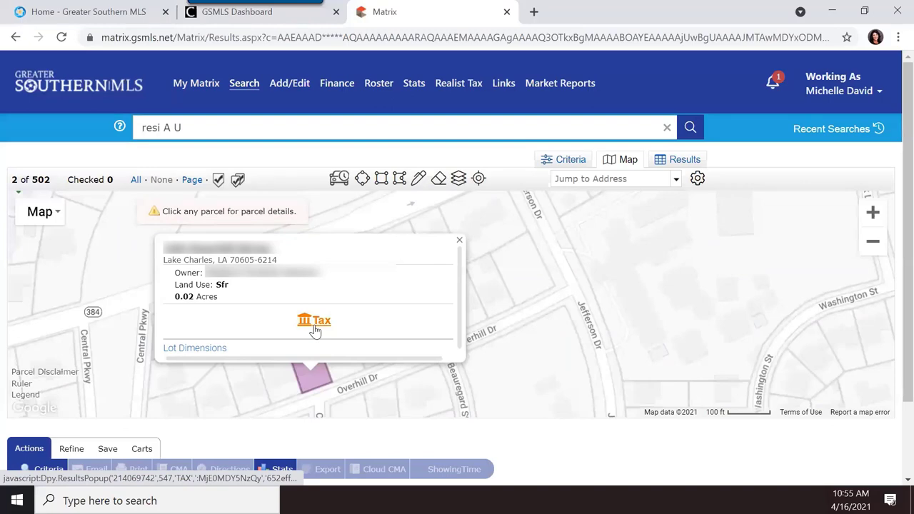
pyautogui.click(460, 240)
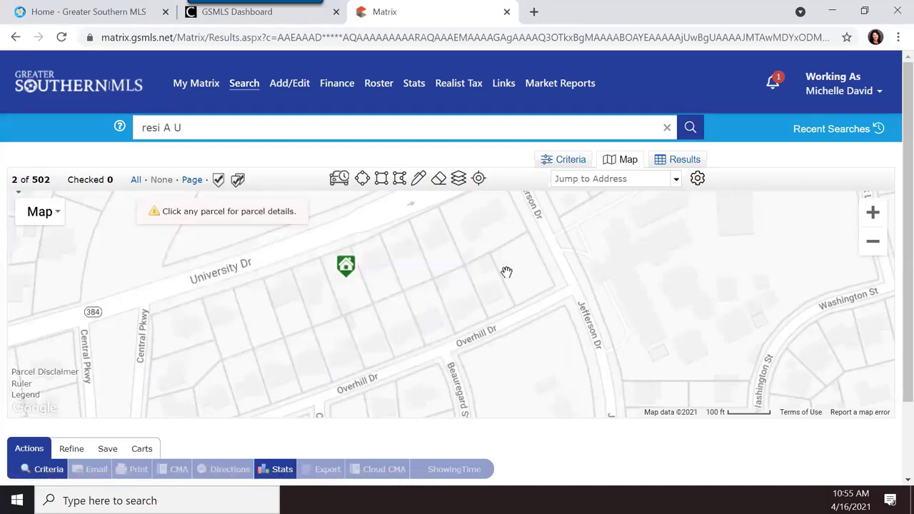
pyautogui.moveTo(506, 272); pyautogui.dragTo(256, 266)
pyautogui.moveTo(729, 300); pyautogui.dragTo(604, 363)
pyautogui.moveTo(526, 313); pyautogui.dragTo(536, 329)
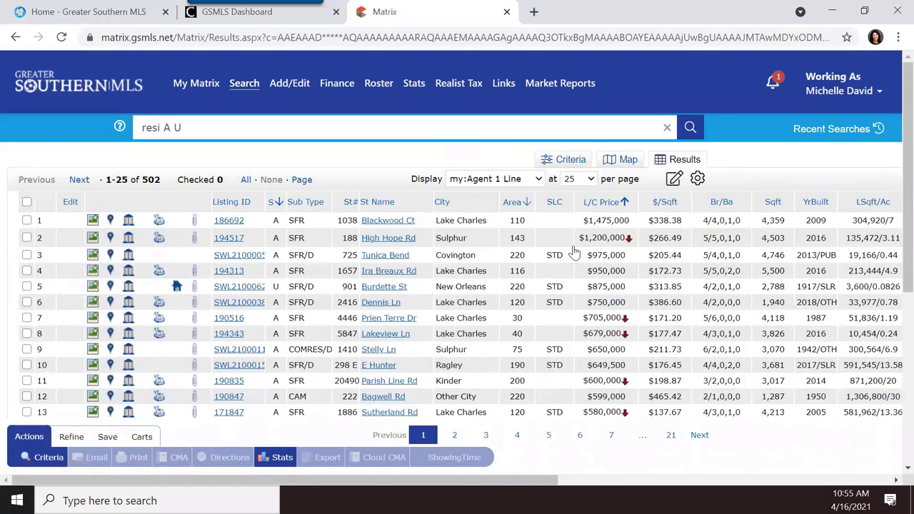
# - Browse page 1 of 21 results, $1,475,000 down to $540,000, including agent and office columns
pyautogui.scroll(-1, 465, 275)
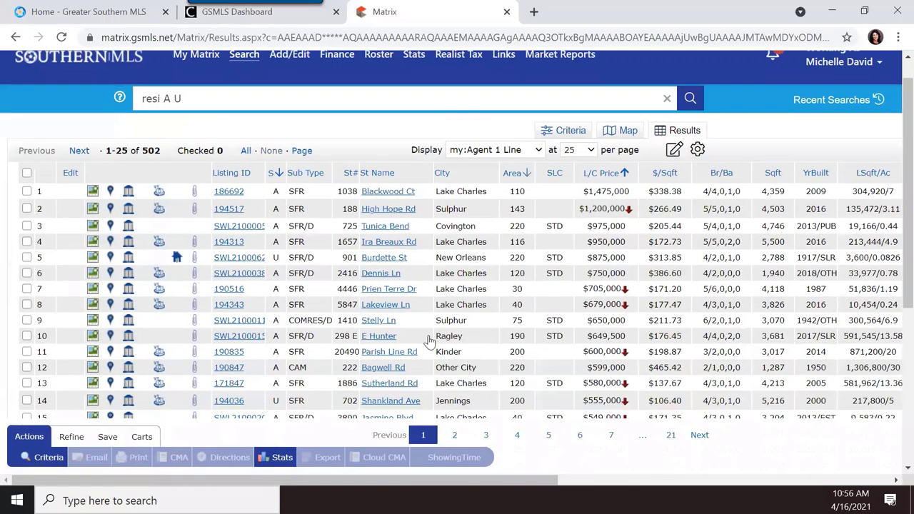
pyautogui.scroll(1, 377, 292)
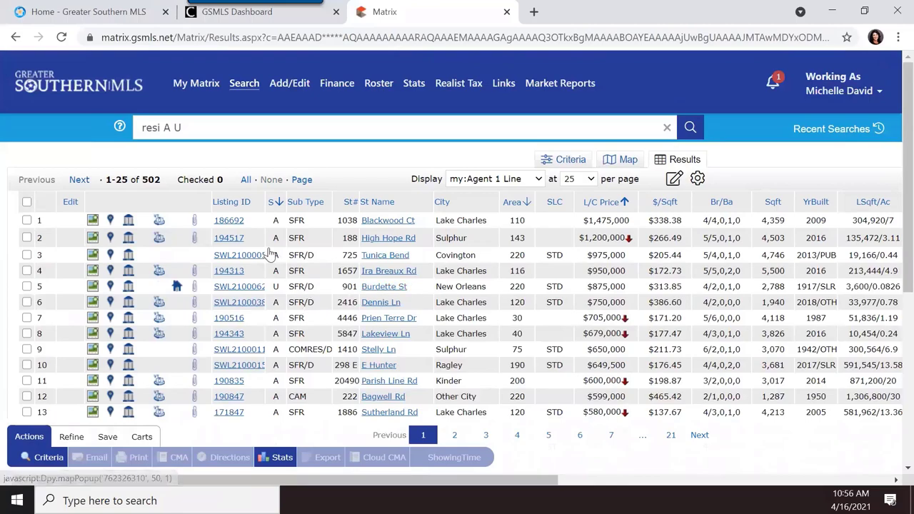
pyautogui.scroll(-1, 791, 334)
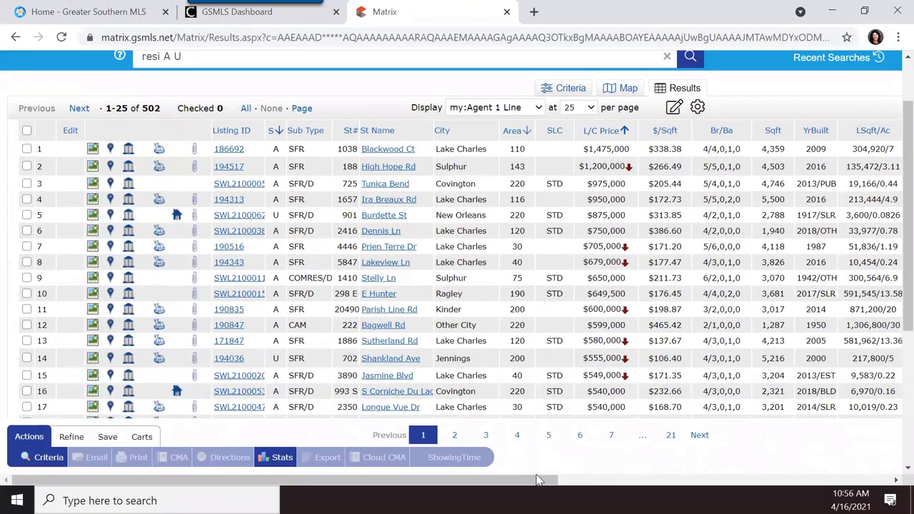
pyautogui.hscroll(1, 790, 333)
pyautogui.hscroll(2, 453, 200)
pyautogui.hscroll(-3, 453, 200)
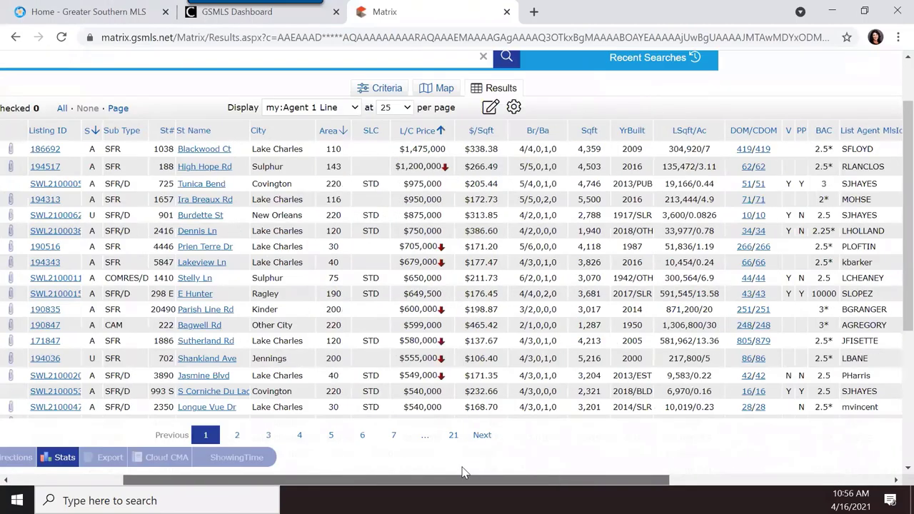
pyautogui.scroll(1, 453, 200)
pyautogui.scroll(-1, 429, 228)
pyautogui.scroll(1, 411, 250)
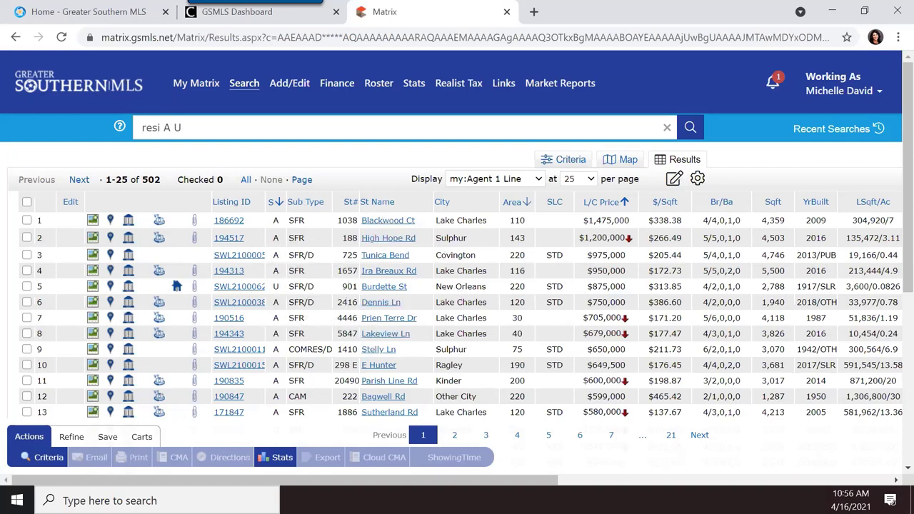
pyautogui.hscroll(4, 275, 220)
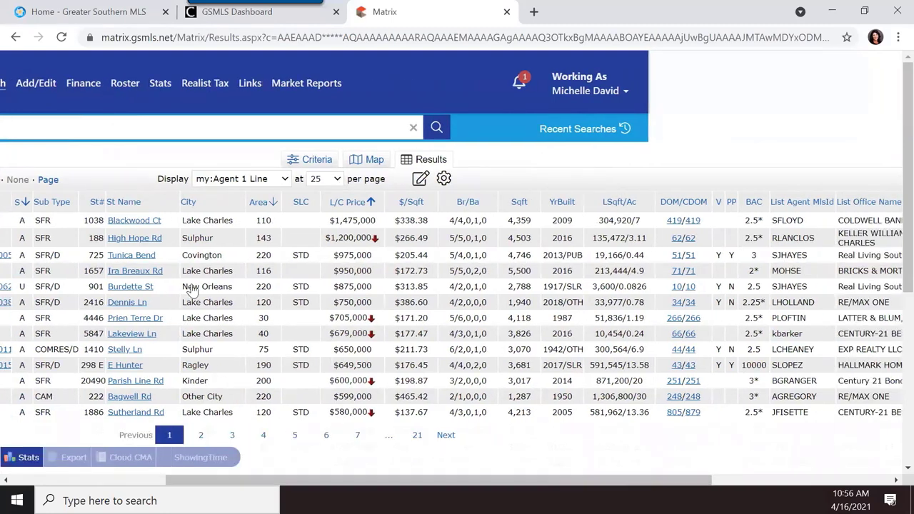
pyautogui.click(303, 220)
pyautogui.click(300, 266)
pyautogui.scroll(-1, 300, 265)
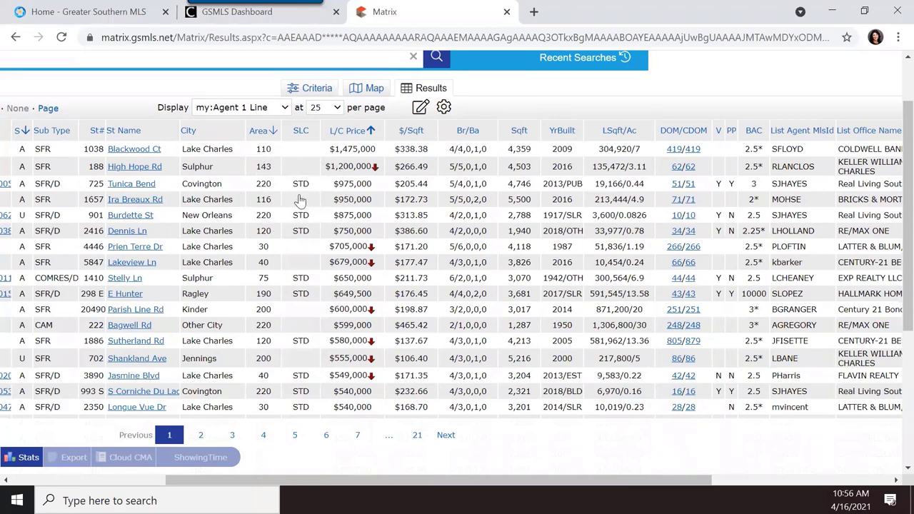
pyautogui.scroll(-2, 300, 200)
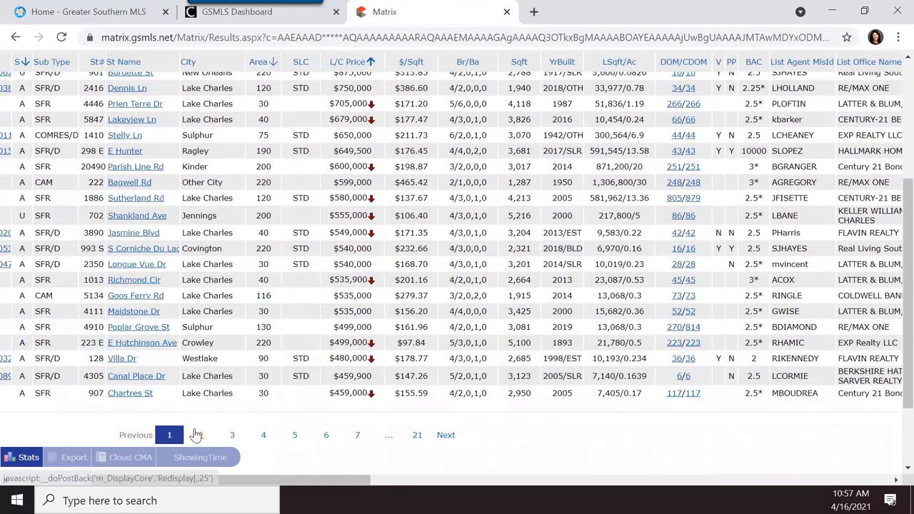
# - Go to results page 2, listings 26–50 from $454,000 to $399,000, and scroll across its columns
pyautogui.click(196, 435)
pyautogui.scroll(-3, 529, 315)
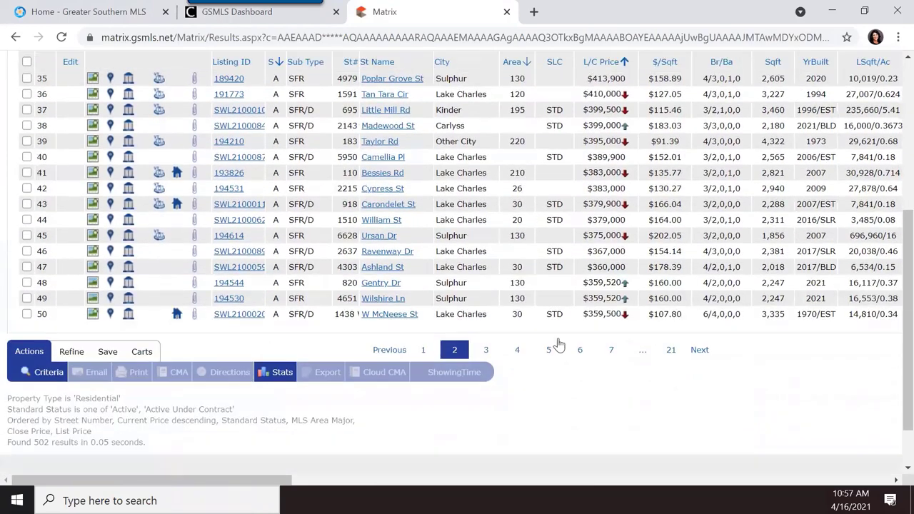
pyautogui.scroll(4, 557, 343)
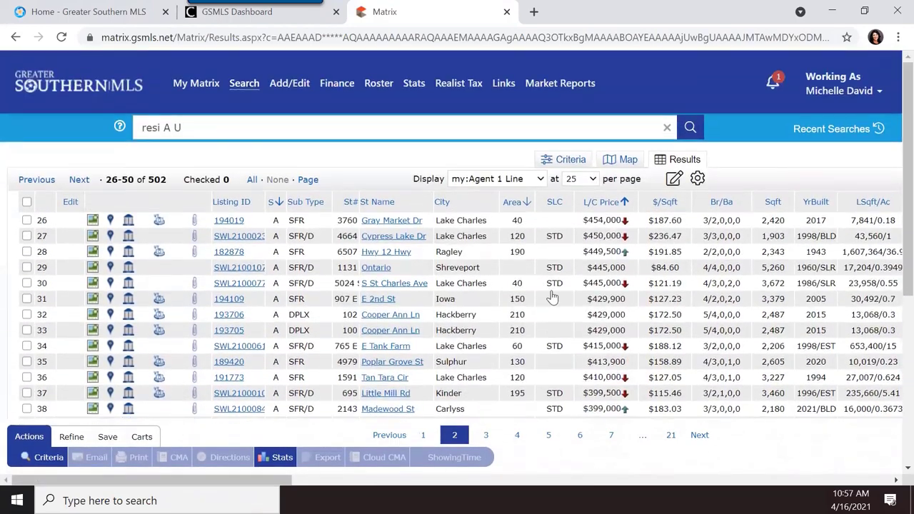
pyautogui.moveTo(270, 479); pyautogui.dragTo(350, 479)
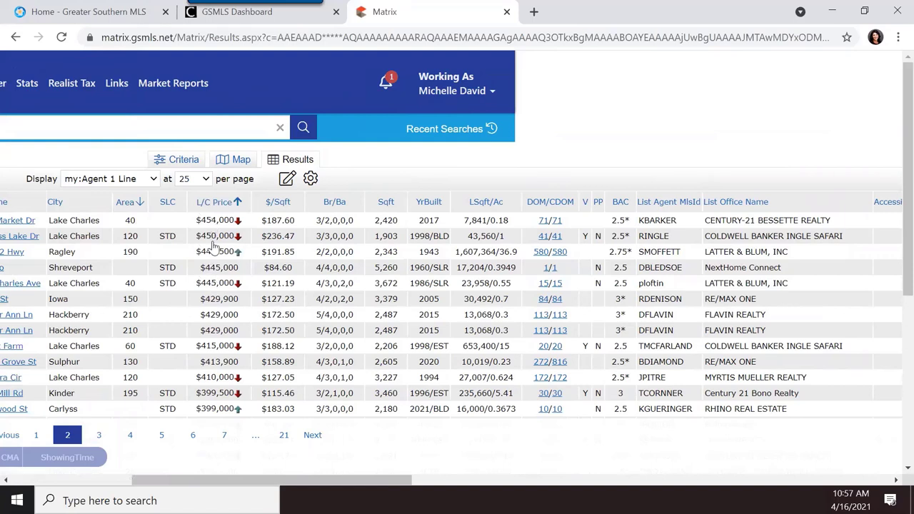
# - Click on entries near the top of the results grid
pyautogui.click(212, 249)
pyautogui.click(213, 247)
pyautogui.click(212, 246)
pyautogui.click(210, 246)
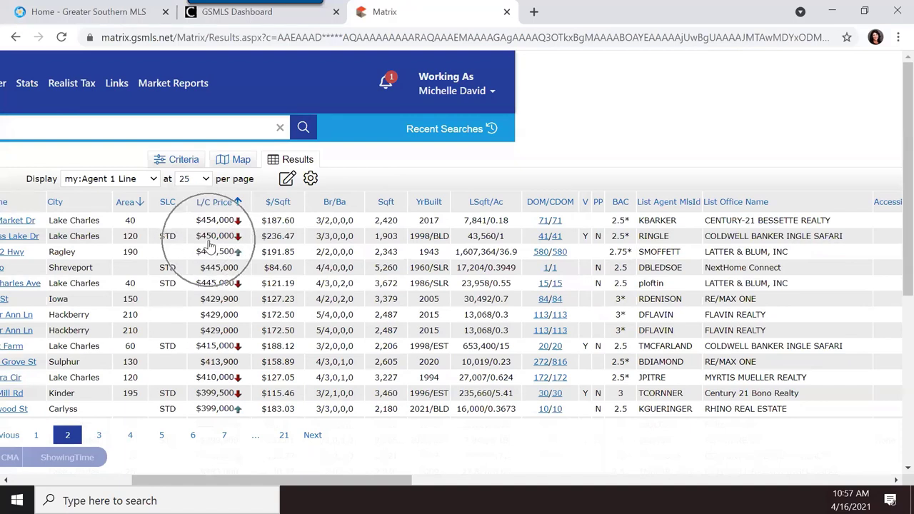
pyautogui.click(207, 257)
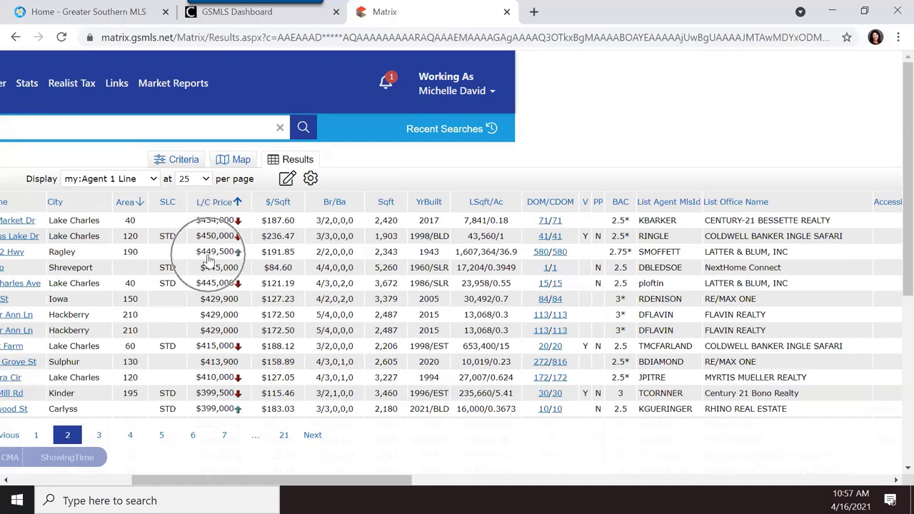
pyautogui.click(207, 256)
pyautogui.click(208, 257)
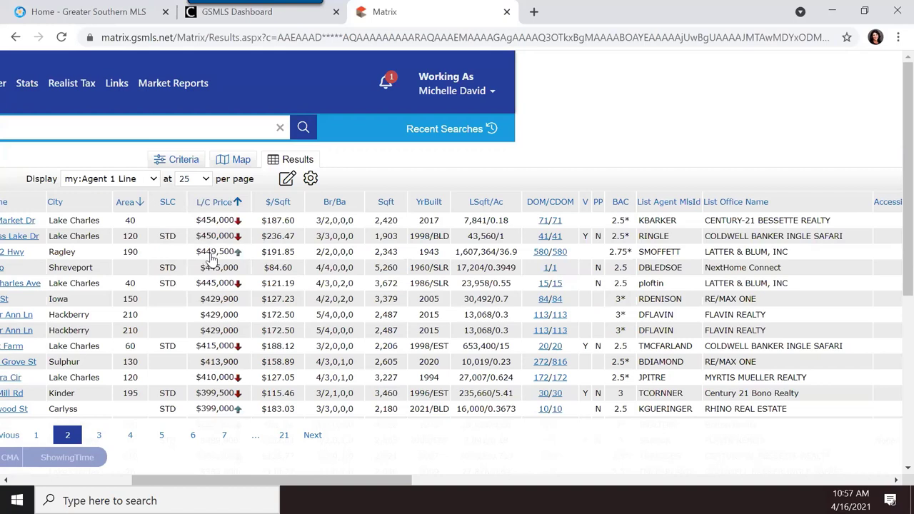
pyautogui.click(208, 257)
pyautogui.click(211, 258)
pyautogui.click(224, 204)
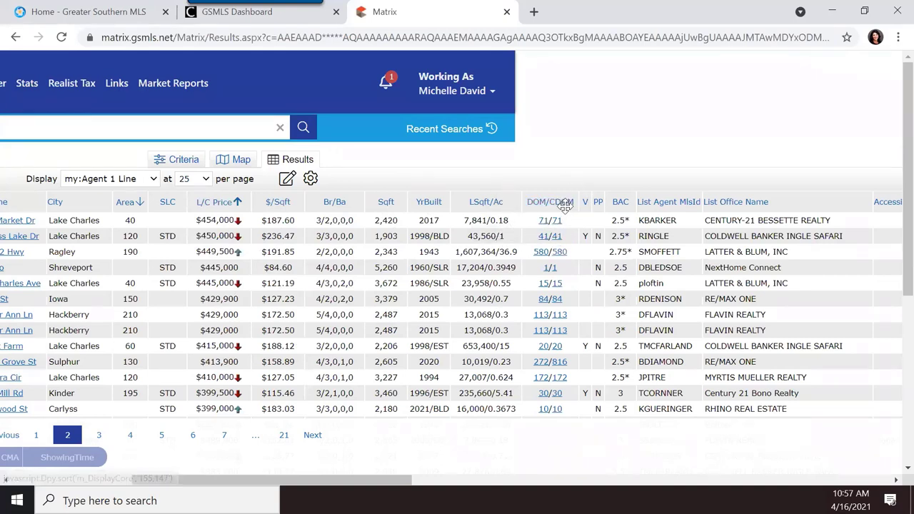
# - Sort results by days on market and open the 272-day and 816-cumulative-day histories
pyautogui.click(566, 203)
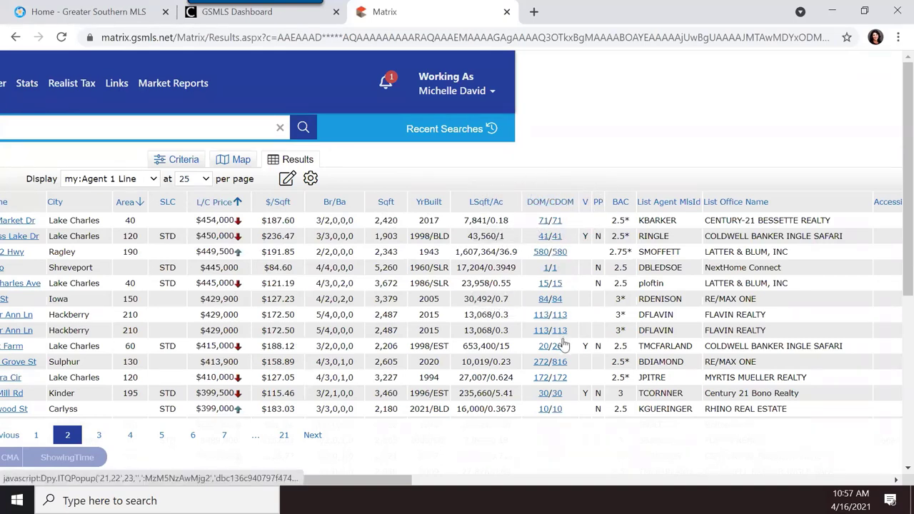
pyautogui.scroll(-1, 564, 366)
pyautogui.click(543, 299)
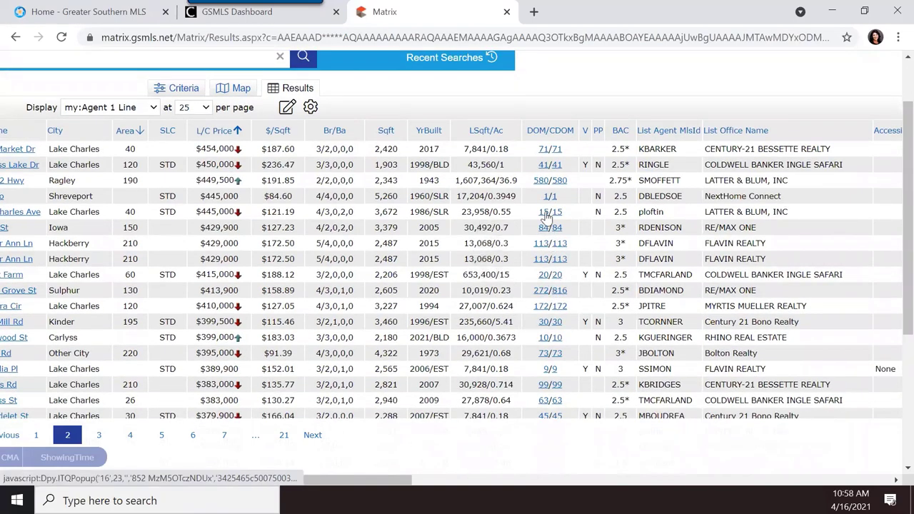
pyautogui.click(548, 296)
pyautogui.click(544, 297)
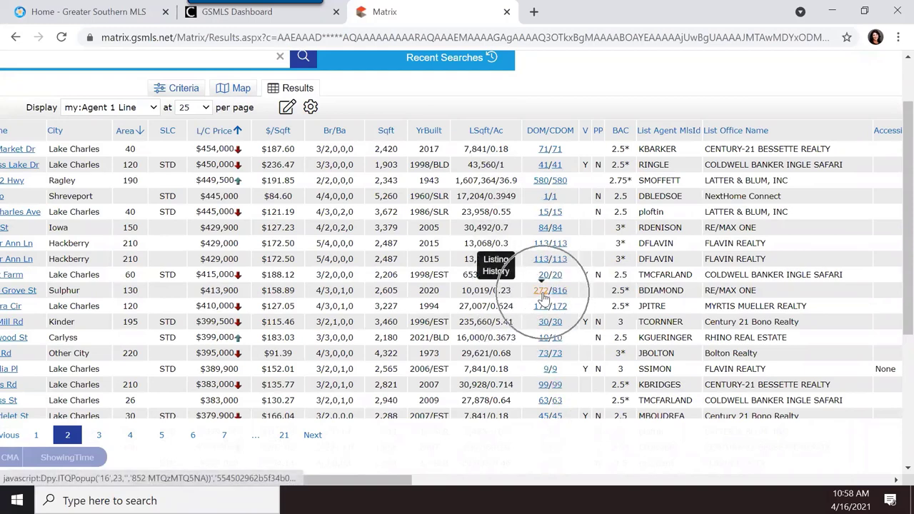
pyautogui.click(558, 296)
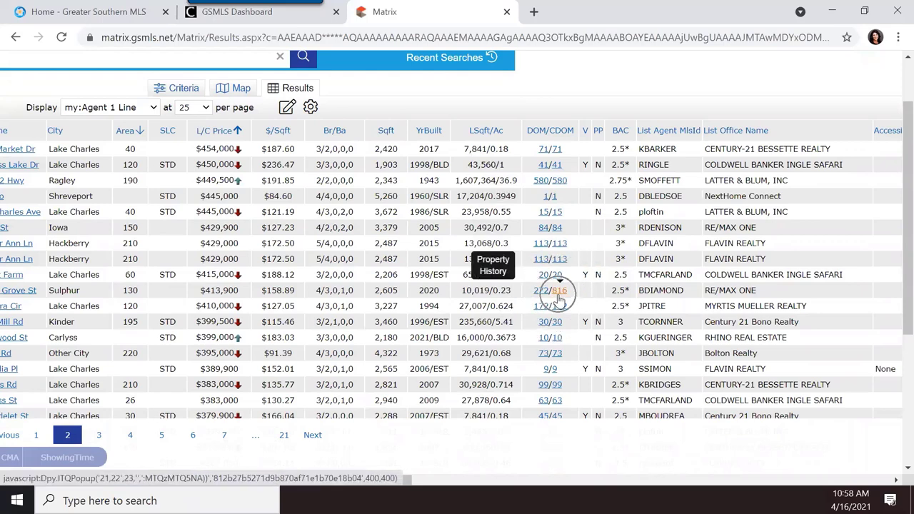
pyautogui.hscroll(-5, 504, 400)
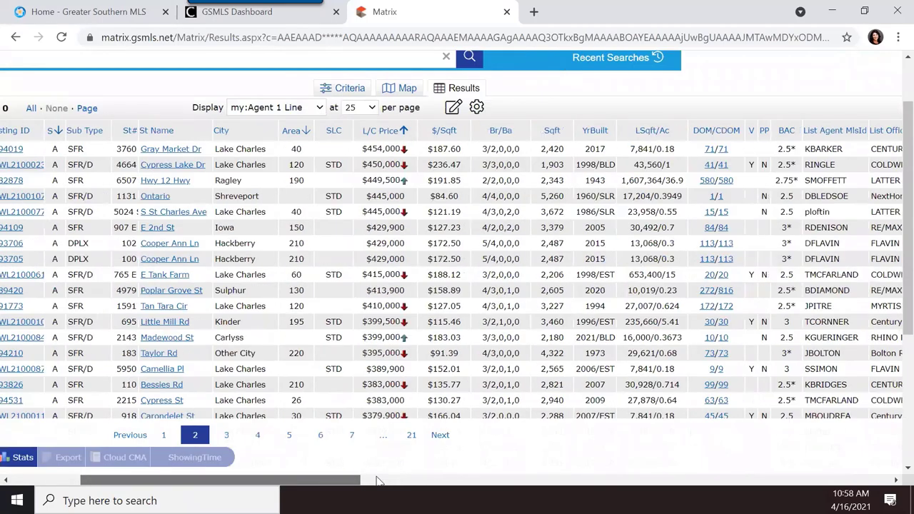
pyautogui.moveTo(287, 480); pyautogui.dragTo(367, 483)
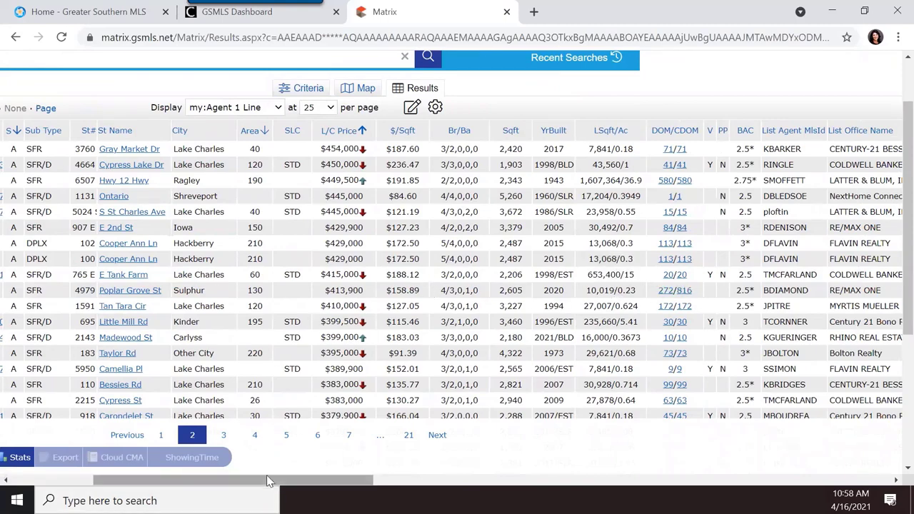
pyautogui.hscroll(-3, 78, 294)
pyautogui.click(77, 291)
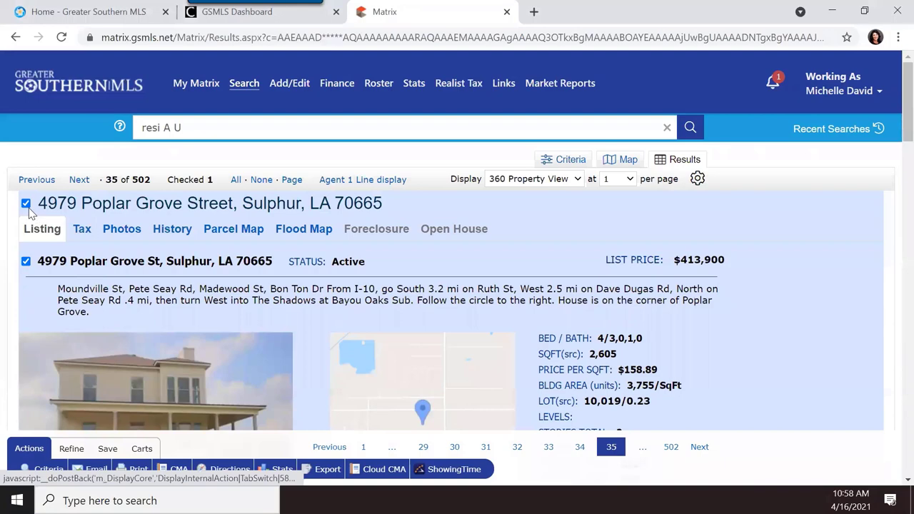
# - Uncheck Poplar Grove and review its MLS history back to 2018, latest a $55,000 price change
pyautogui.click(27, 204)
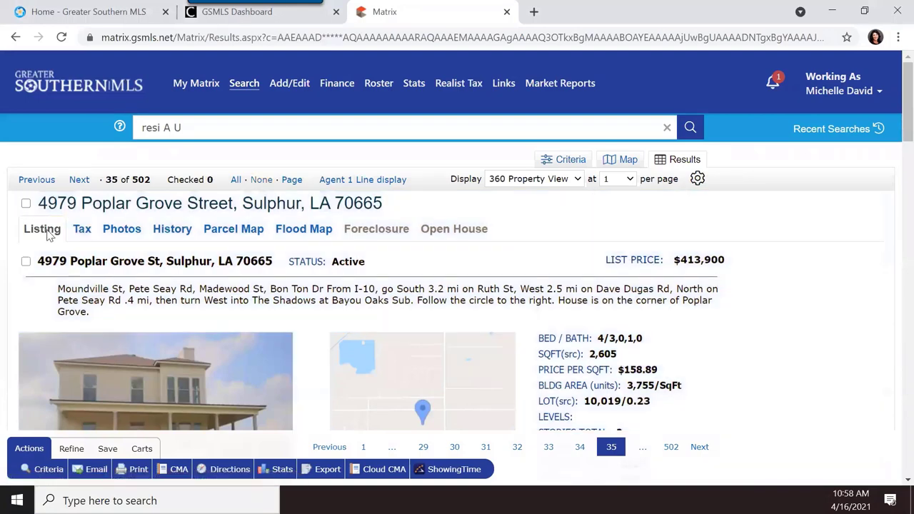
pyautogui.scroll(-2, 45, 232)
pyautogui.scroll(1, 48, 236)
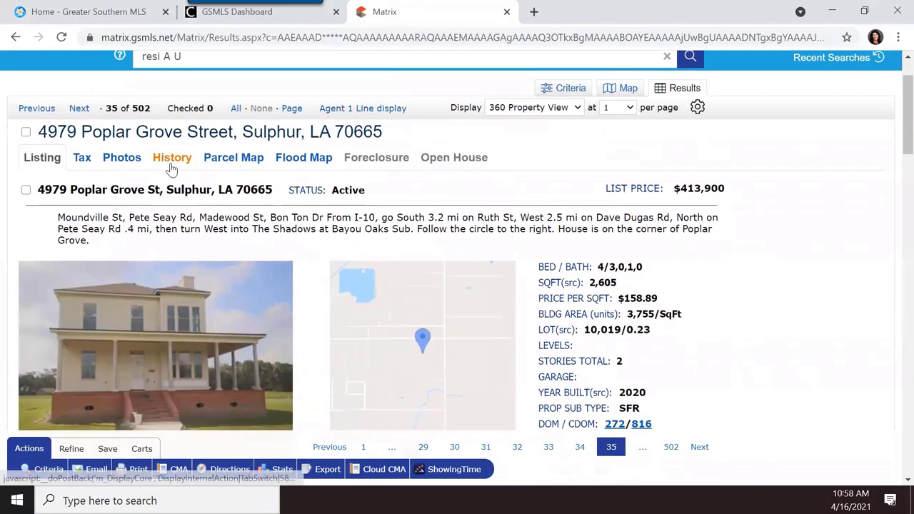
pyautogui.click(172, 167)
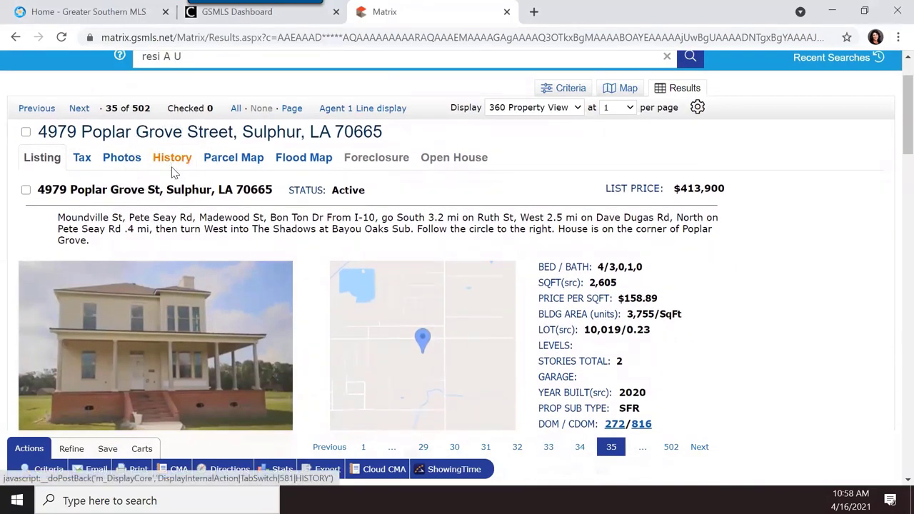
pyautogui.scroll(-2, 135, 343)
pyautogui.scroll(-1, 232, 312)
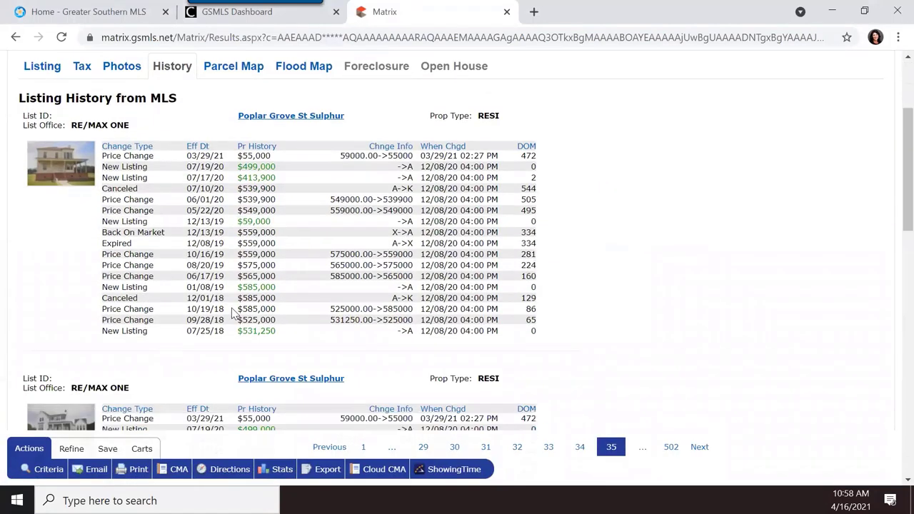
pyautogui.scroll(1, 235, 318)
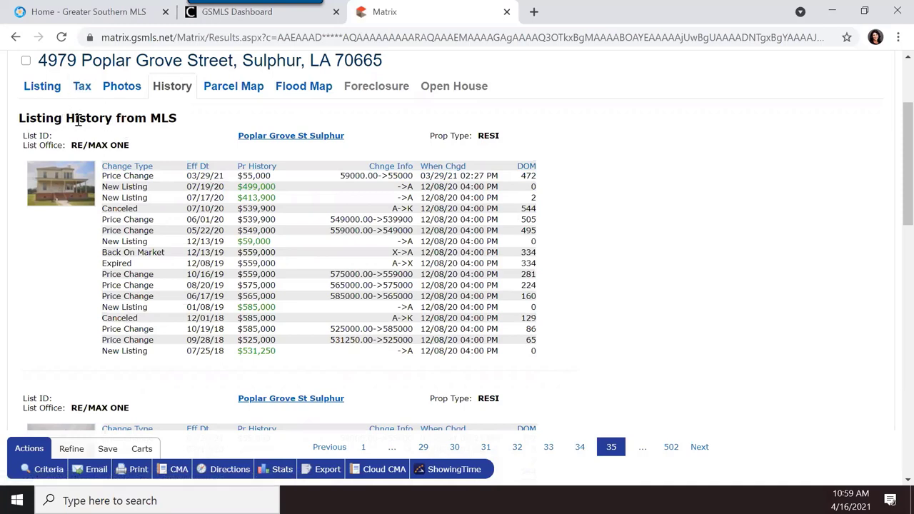
pyautogui.scroll(2, 79, 120)
pyautogui.scroll(-1, 159, 155)
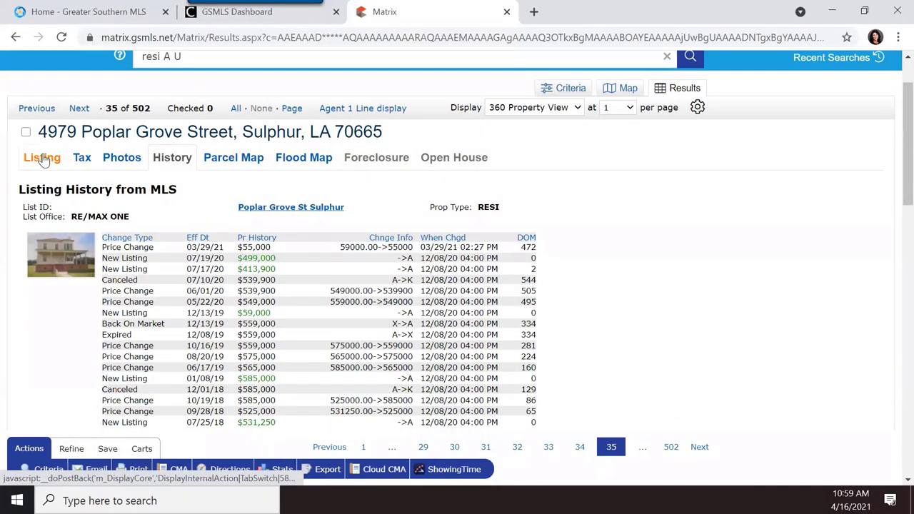
# - Review the Poplar Grove listing details: Active at $413,900, built 2020, 2,605 sq ft
pyautogui.click(42, 158)
pyautogui.scroll(-1, 354, 317)
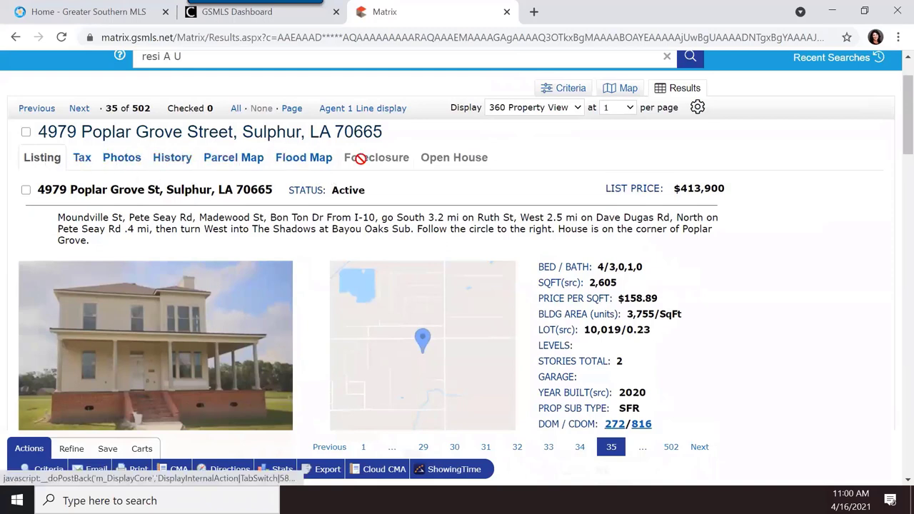
pyautogui.scroll(1, 79, 166)
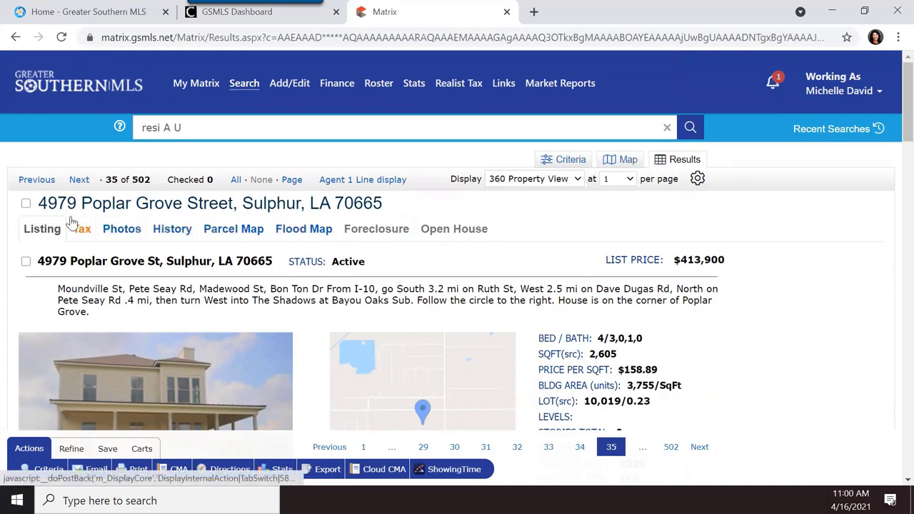
pyautogui.scroll(-2, 72, 221)
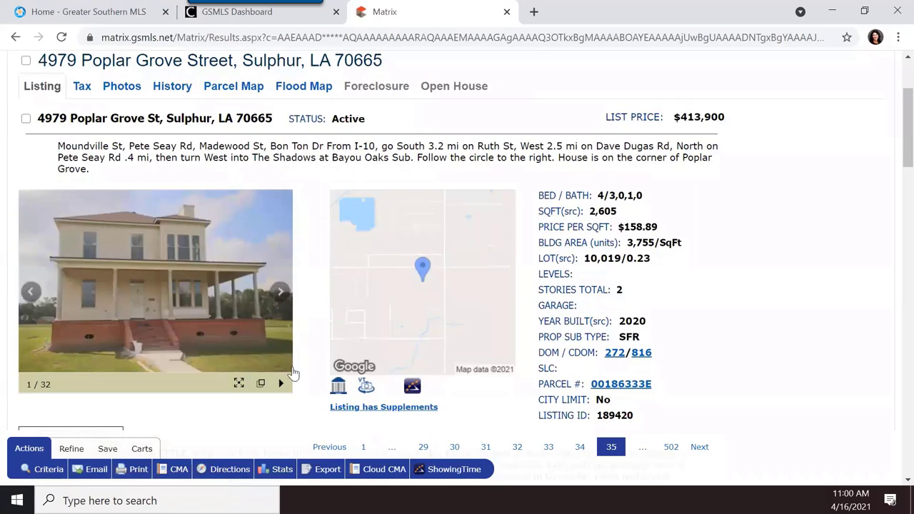
pyautogui.scroll(-3, 285, 322)
pyautogui.scroll(-3, 252, 306)
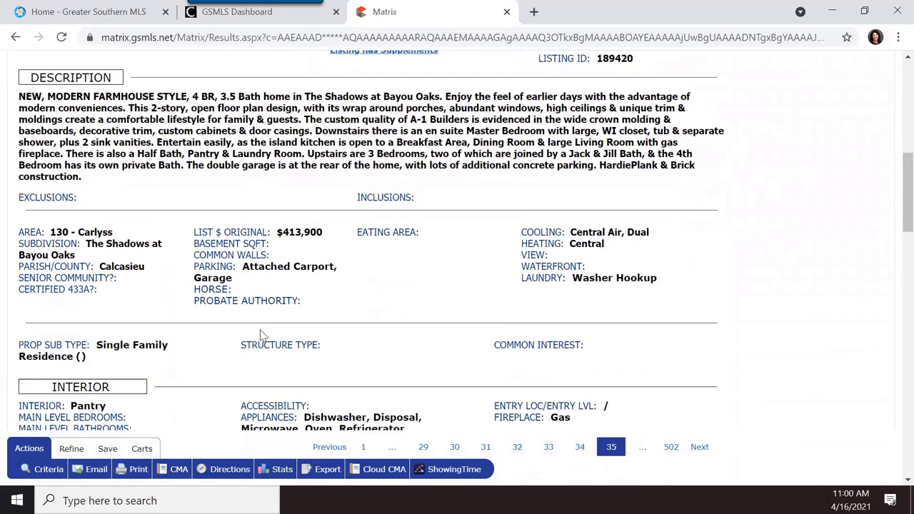
pyautogui.scroll(6, 259, 333)
pyautogui.scroll(-1, 385, 327)
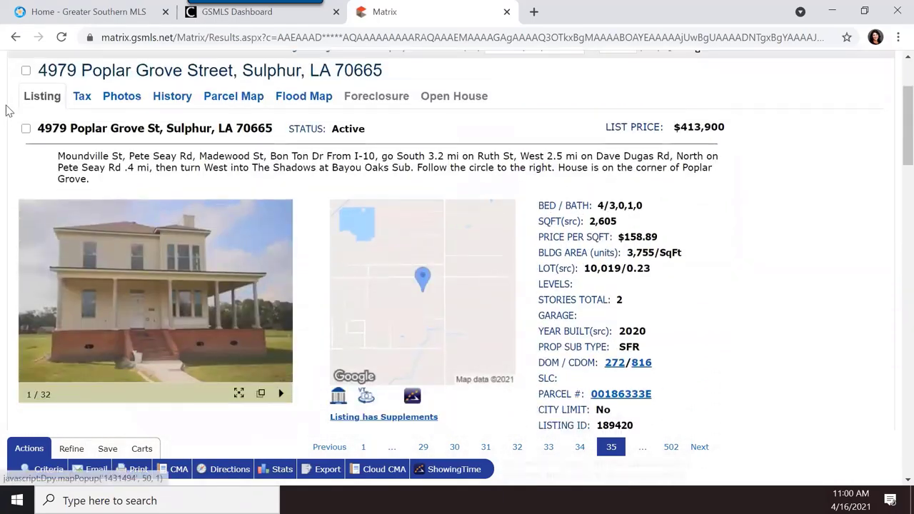
pyautogui.click(83, 93)
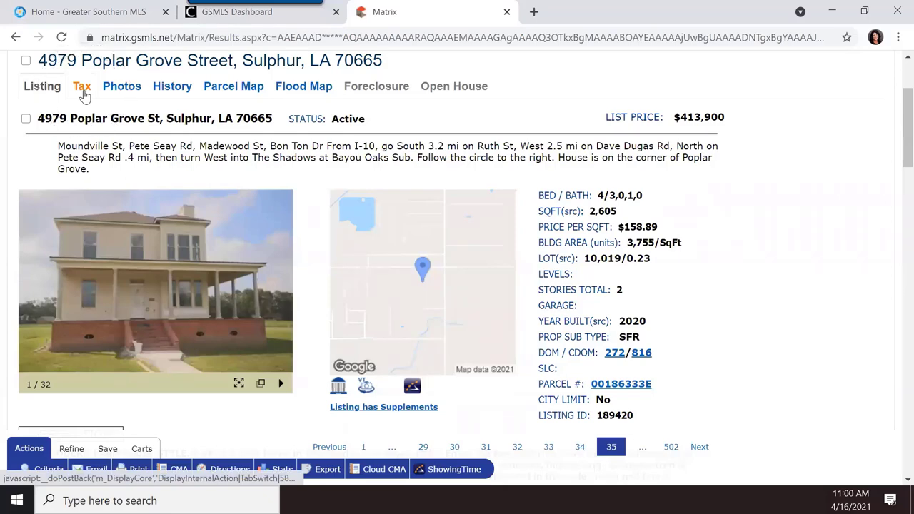
pyautogui.scroll(-1, 90, 128)
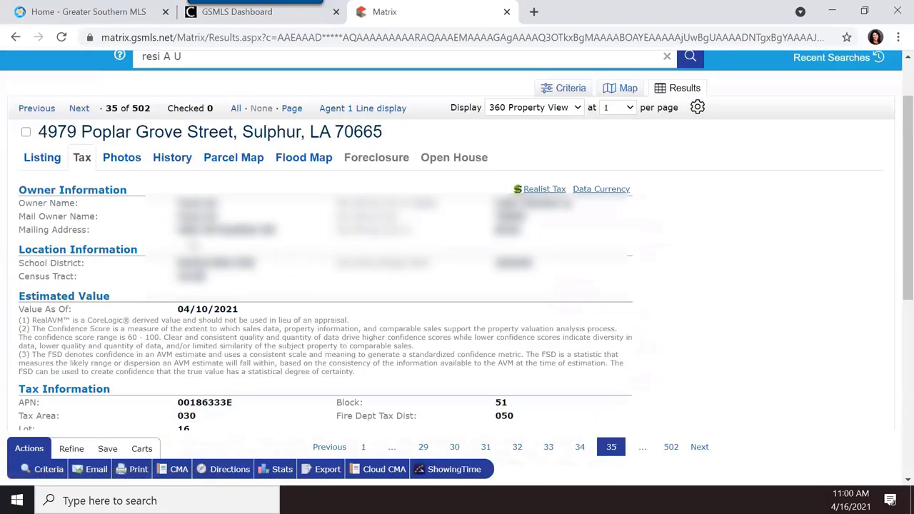
pyautogui.scroll(-1, 213, 214)
pyautogui.scroll(-1, 457, 271)
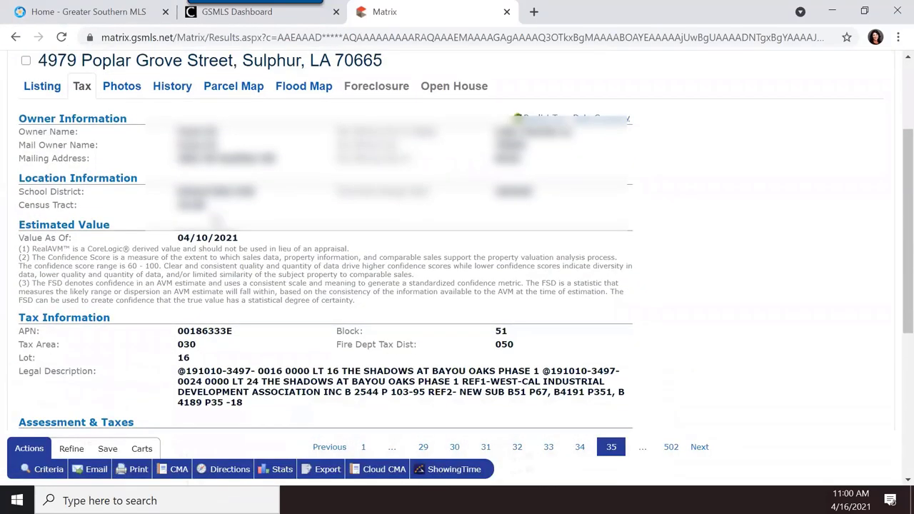
pyautogui.scroll(-1, 220, 218)
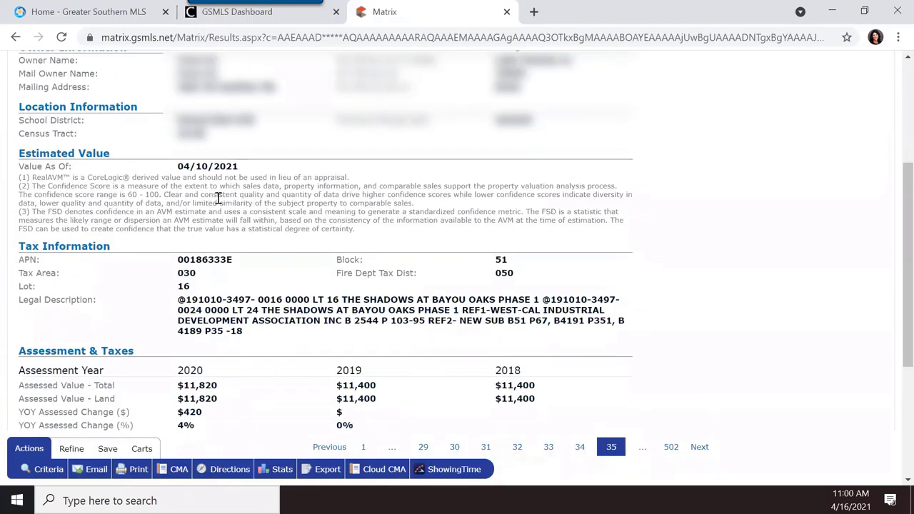
pyautogui.scroll(-1, 214, 257)
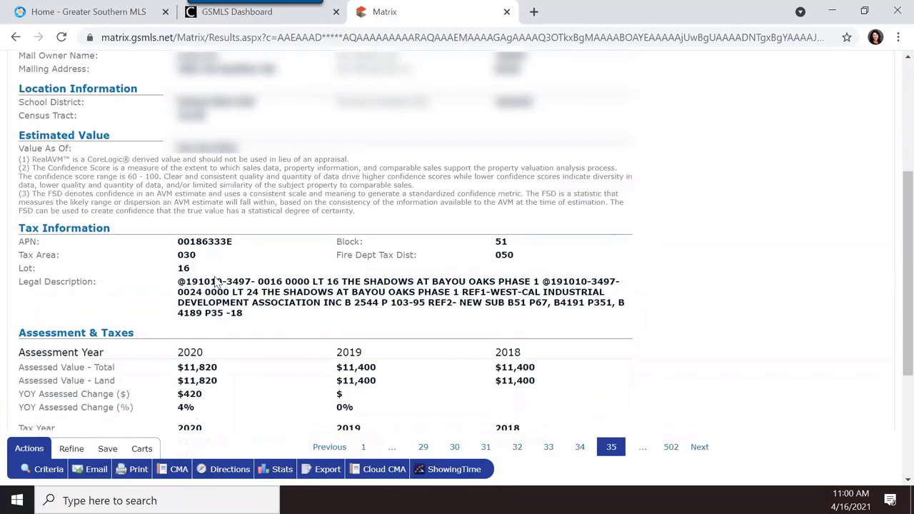
pyautogui.scroll(-1, 209, 236)
pyautogui.scroll(-1, 376, 284)
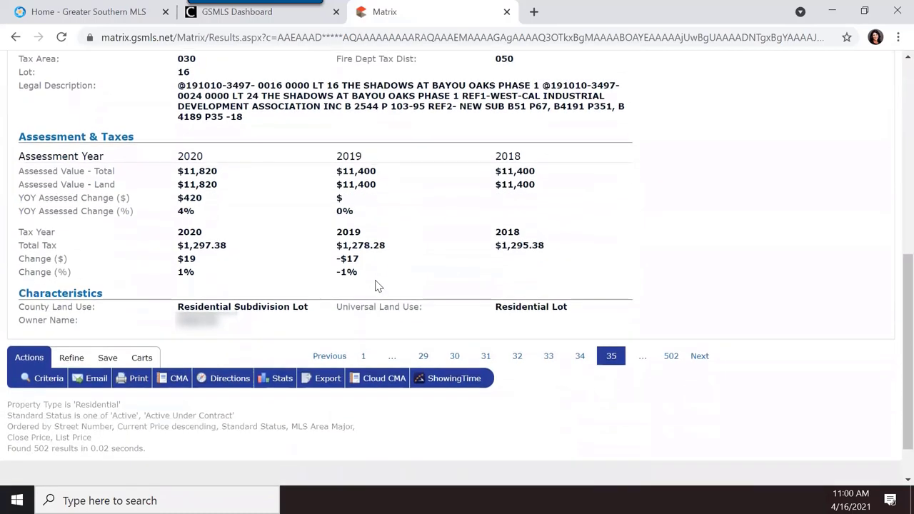
pyautogui.scroll(5, 235, 318)
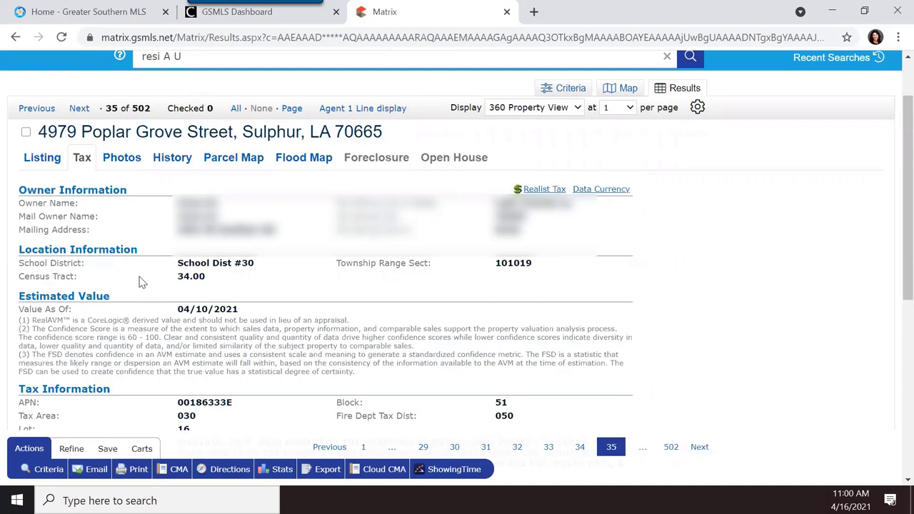
# - View the property photos, then return to its listing and price history
pyautogui.click(80, 167)
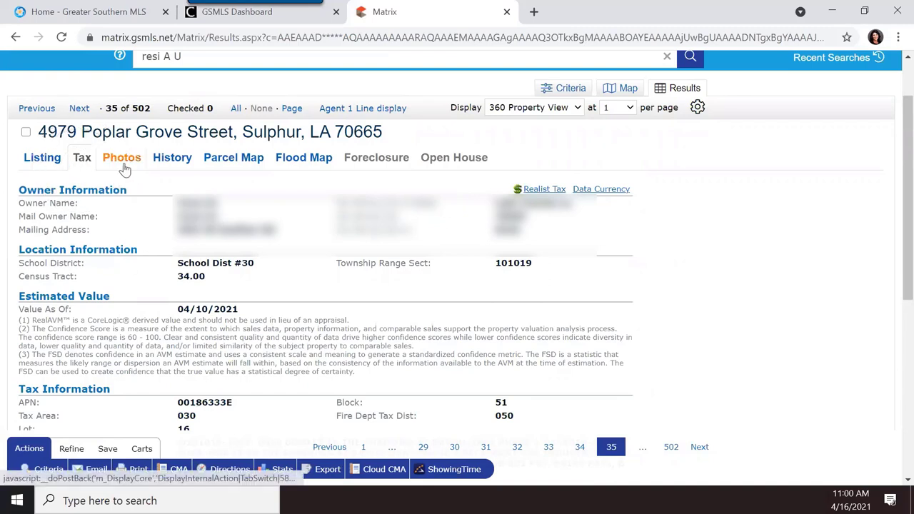
pyautogui.click(123, 168)
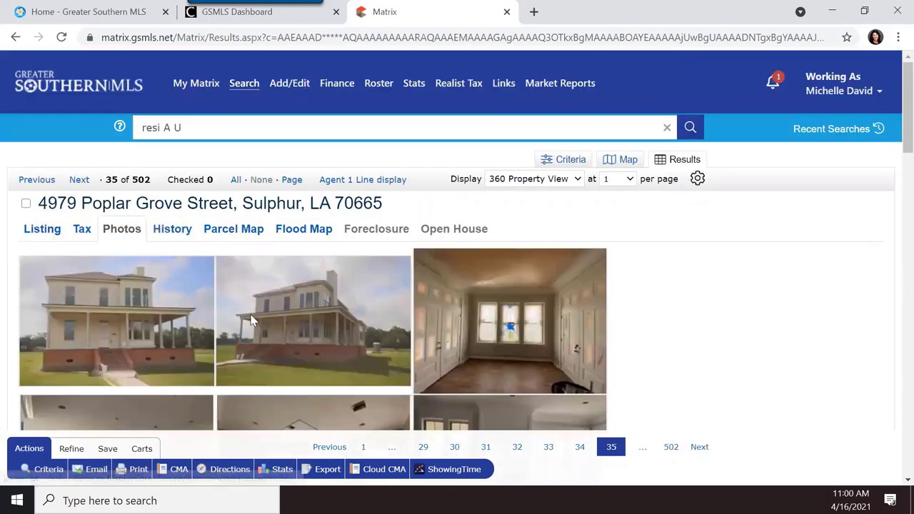
pyautogui.click(167, 230)
pyautogui.click(113, 233)
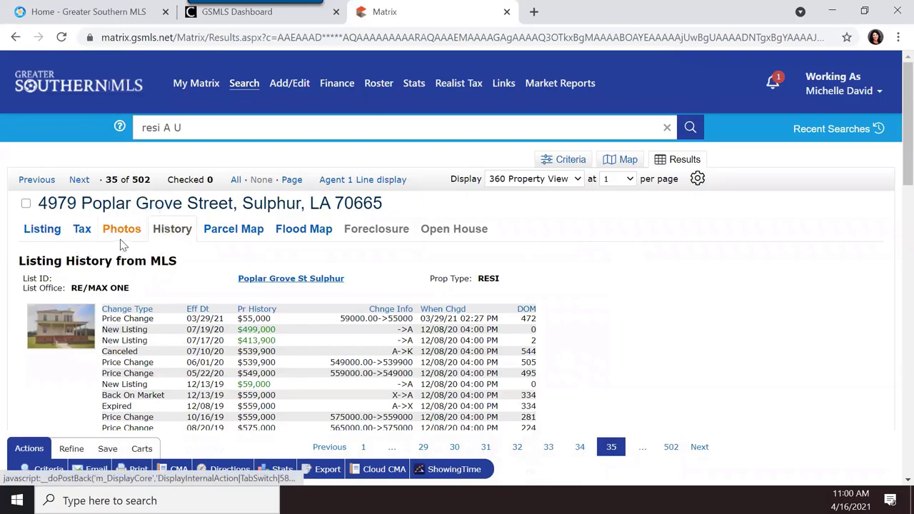
pyautogui.scroll(-10, 120, 239)
pyautogui.scroll(-2, 121, 246)
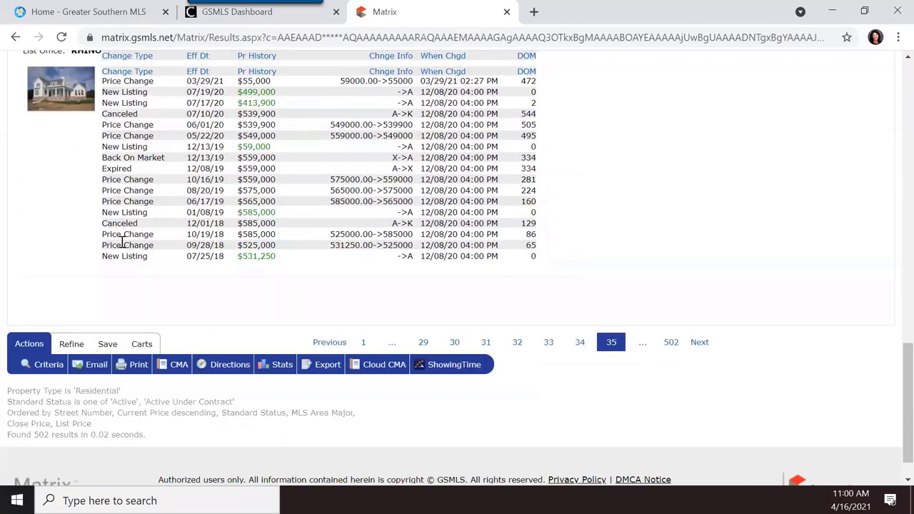
pyautogui.scroll(10, 123, 246)
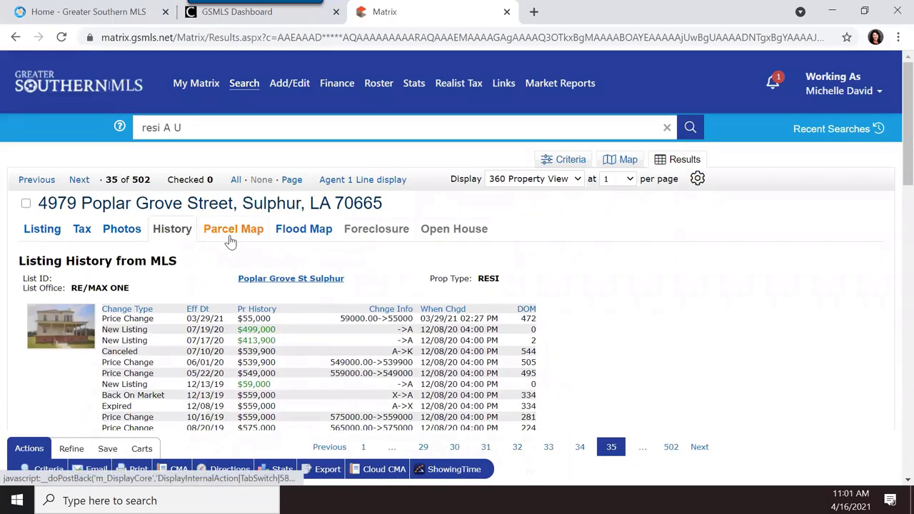
# - Review the property's parcel boundaries on the Parcel Map
pyautogui.click(230, 241)
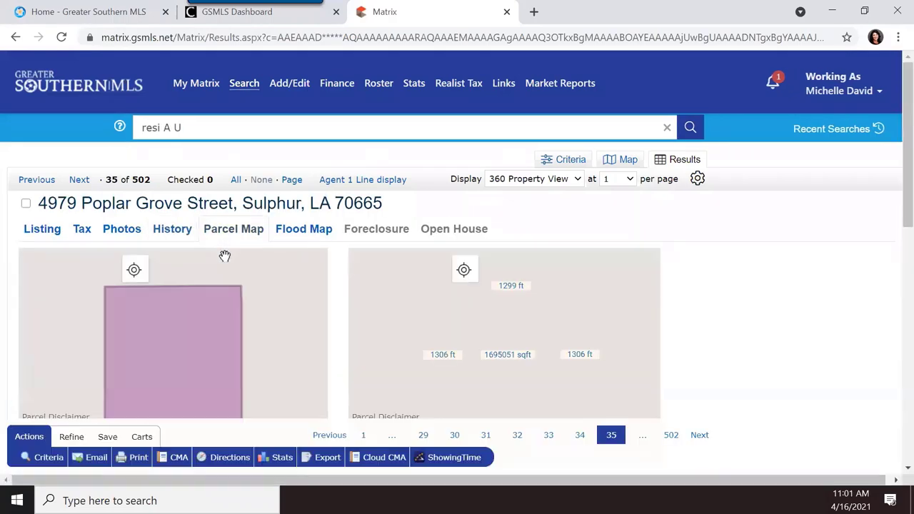
pyautogui.scroll(-1, 235, 286)
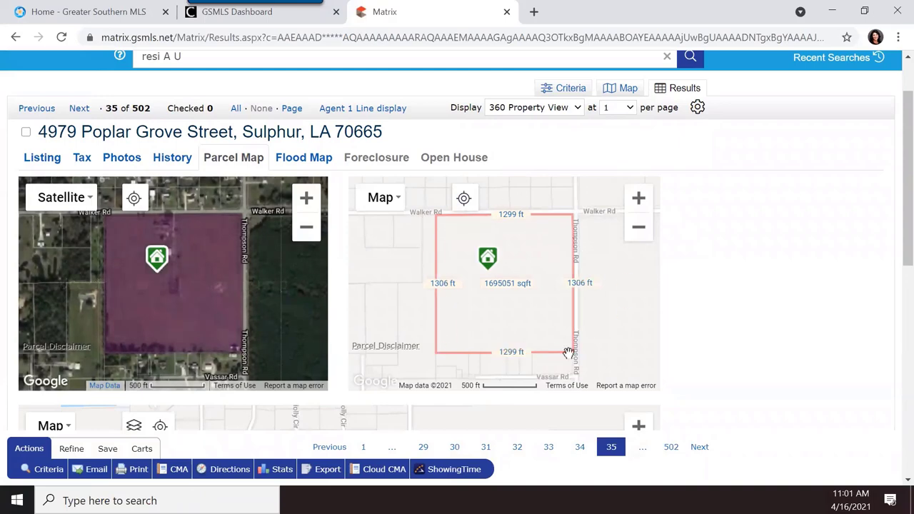
pyautogui.scroll(-1, 516, 263)
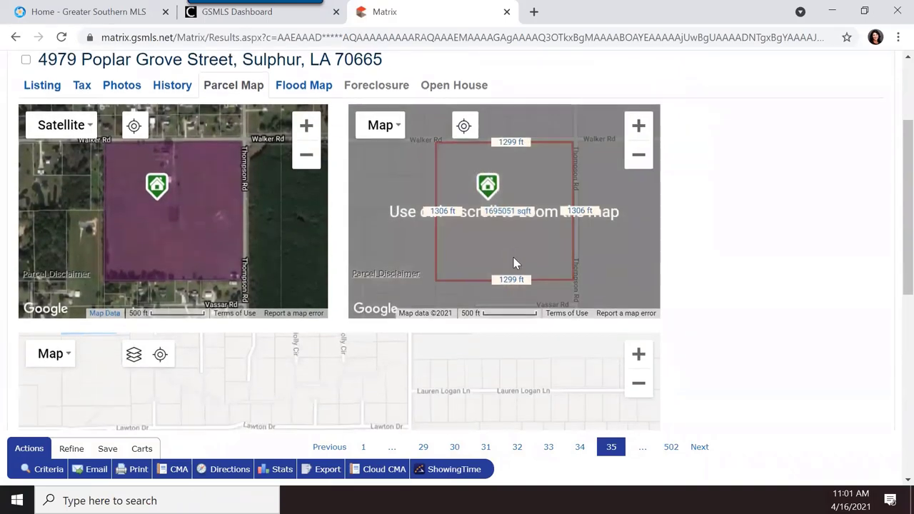
pyautogui.scroll(-4, 419, 367)
pyautogui.scroll(3, 387, 371)
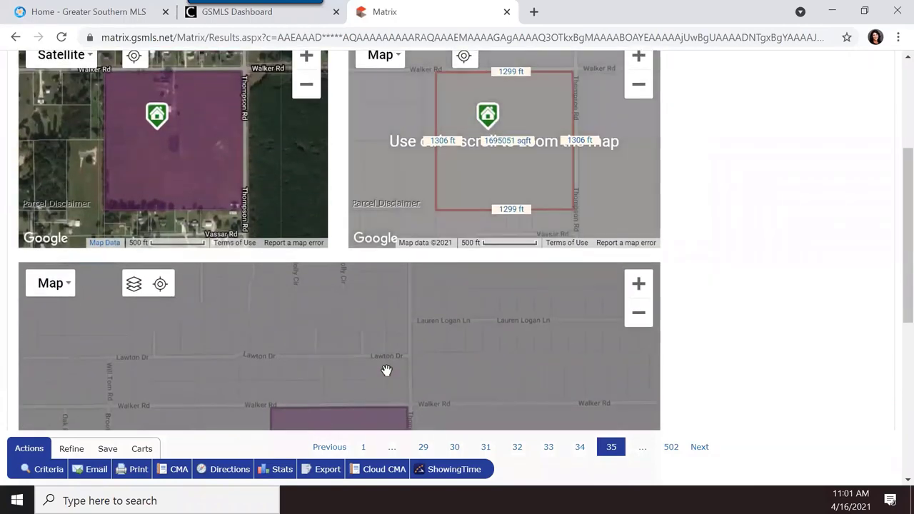
pyautogui.scroll(3, 387, 370)
pyautogui.scroll(-1, 190, 312)
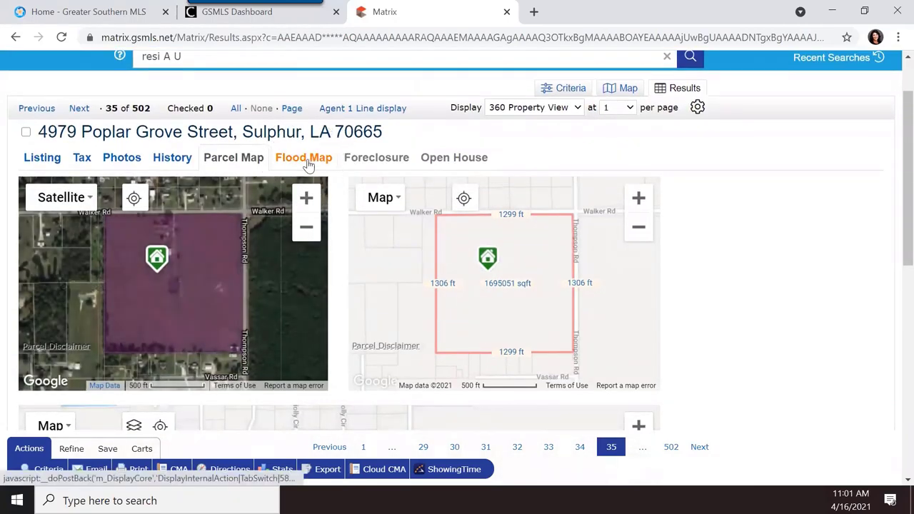
# - Check the flood zone details, then switch the results display to my:Agent 1 Line
pyautogui.click(306, 161)
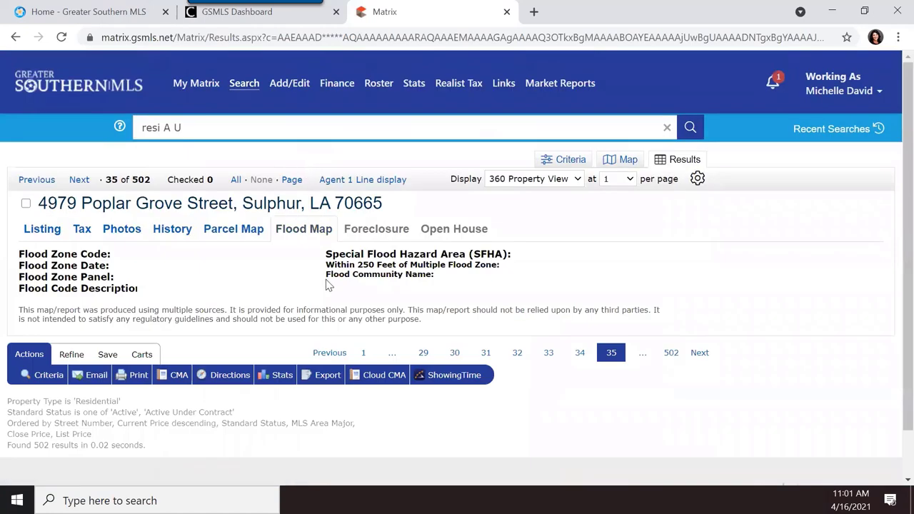
pyautogui.scroll(-1, 328, 285)
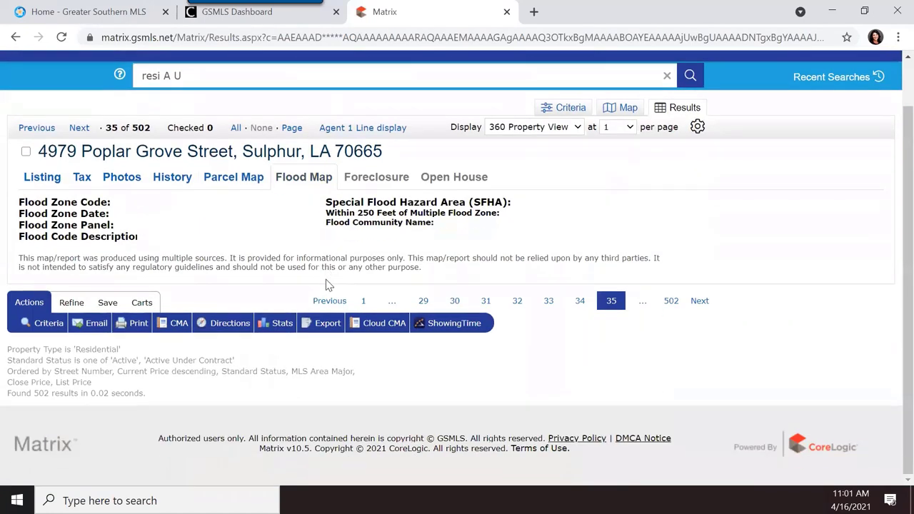
pyautogui.click(306, 179)
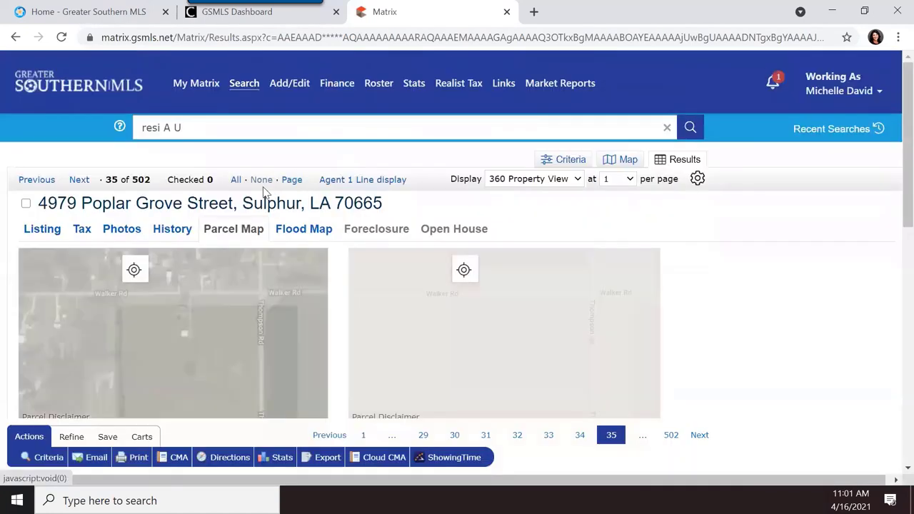
pyautogui.scroll(-1, 321, 272)
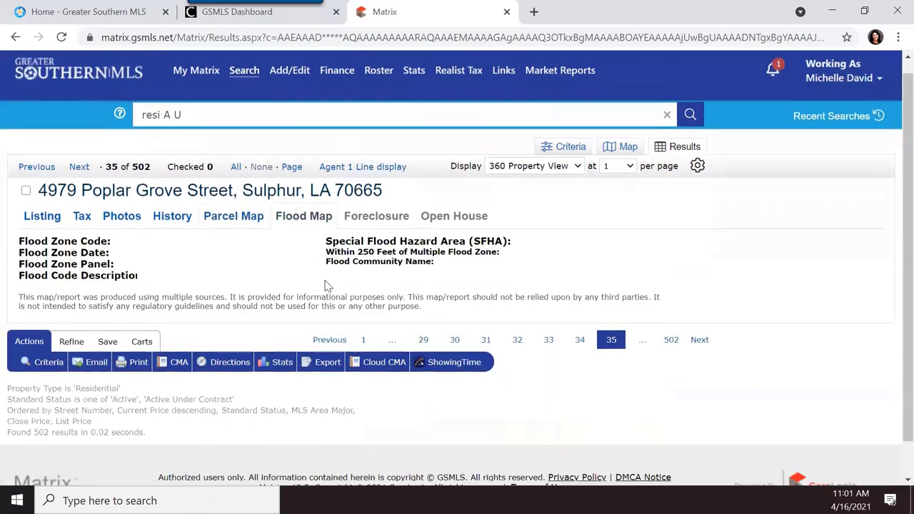
pyautogui.scroll(1, 171, 279)
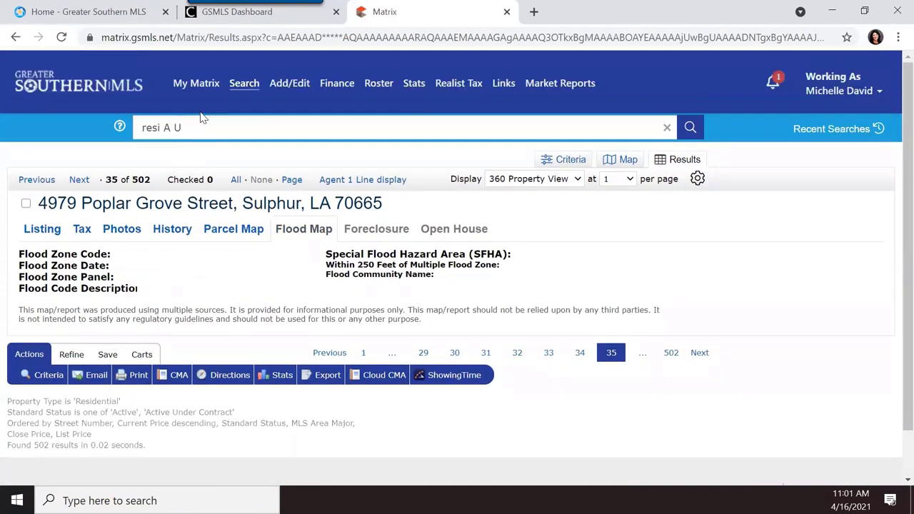
pyautogui.click(577, 180)
pyautogui.click(554, 194)
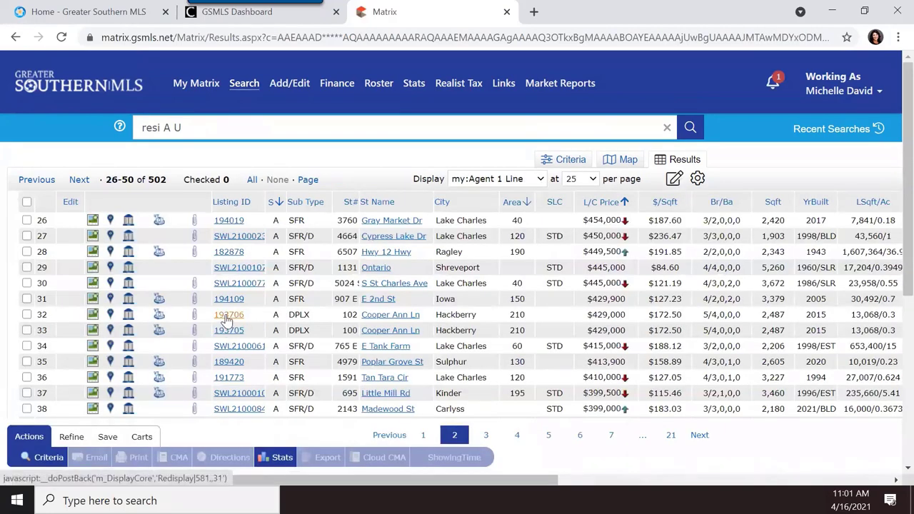
# - Open listing 193706 in Hackberry and review its flood zone AE map details
pyautogui.click(227, 318)
pyautogui.scroll(-1, 286, 193)
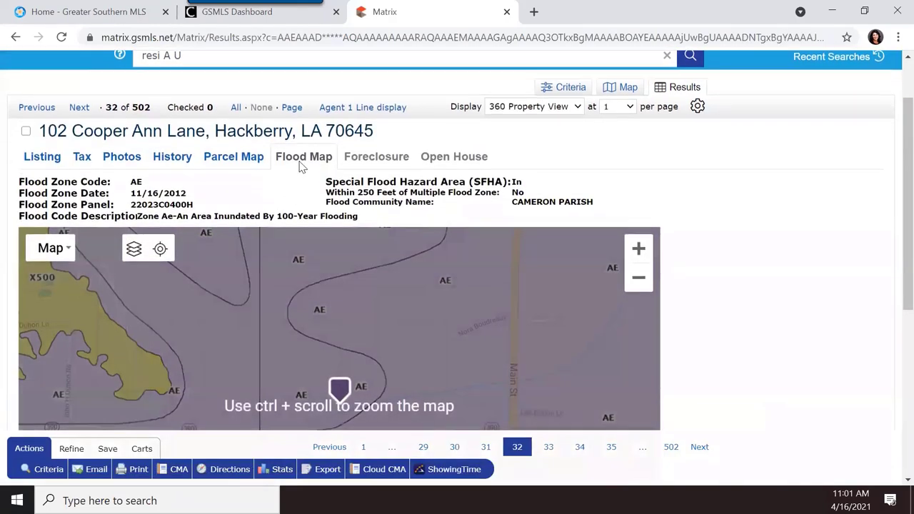
pyautogui.scroll(-1, 313, 215)
pyautogui.scroll(-1, 347, 272)
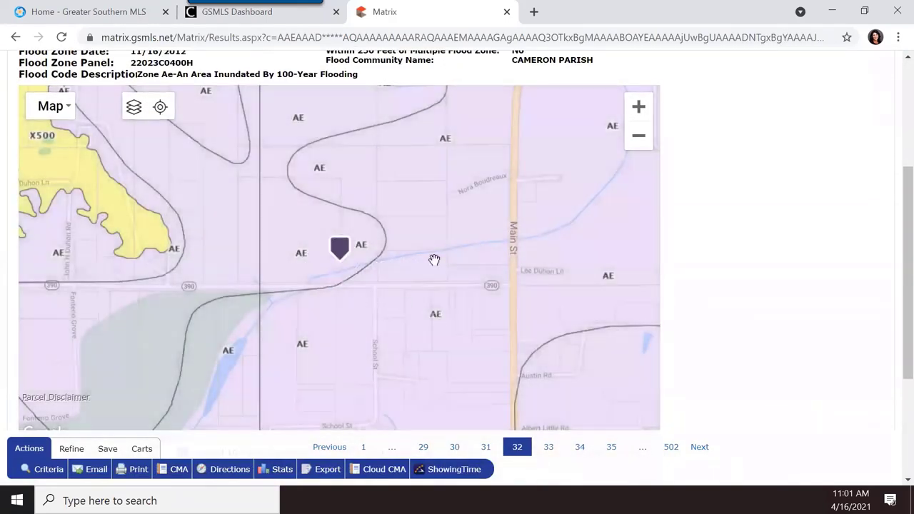
pyautogui.click(302, 267)
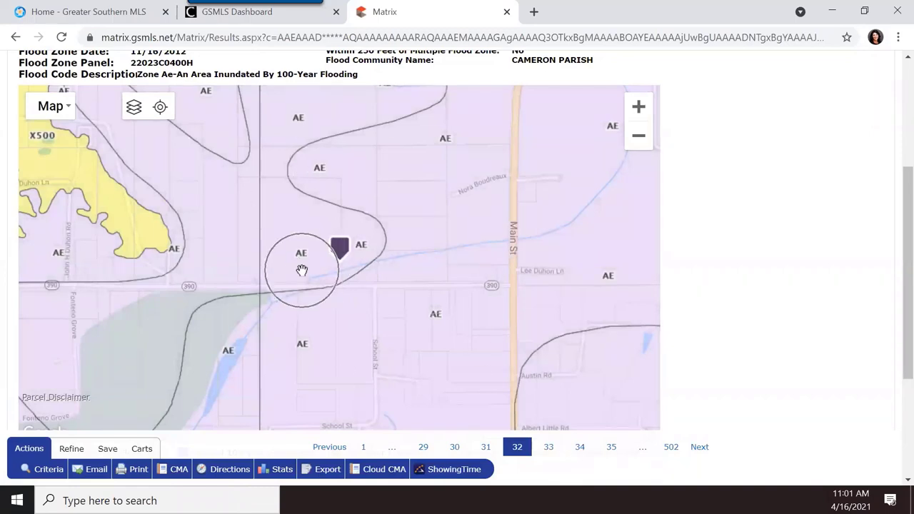
pyautogui.click(294, 260)
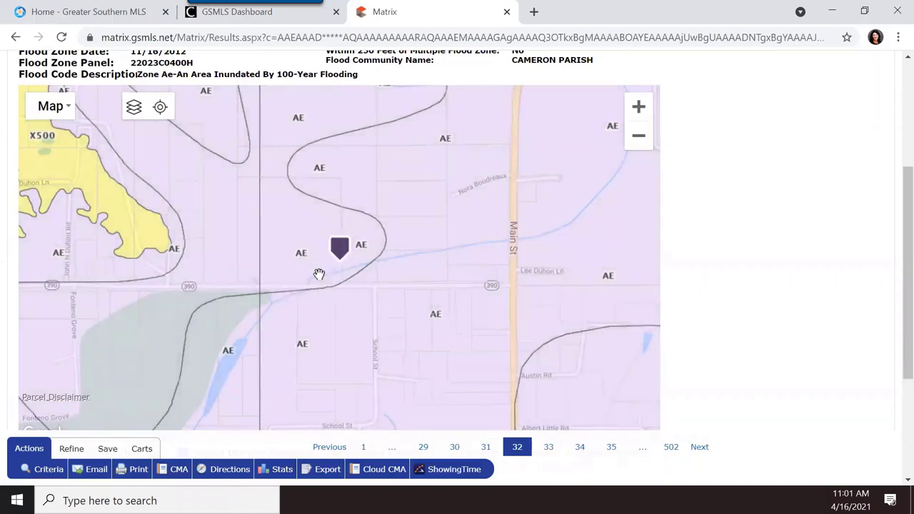
pyautogui.scroll(1, 371, 304)
pyautogui.scroll(1, 379, 307)
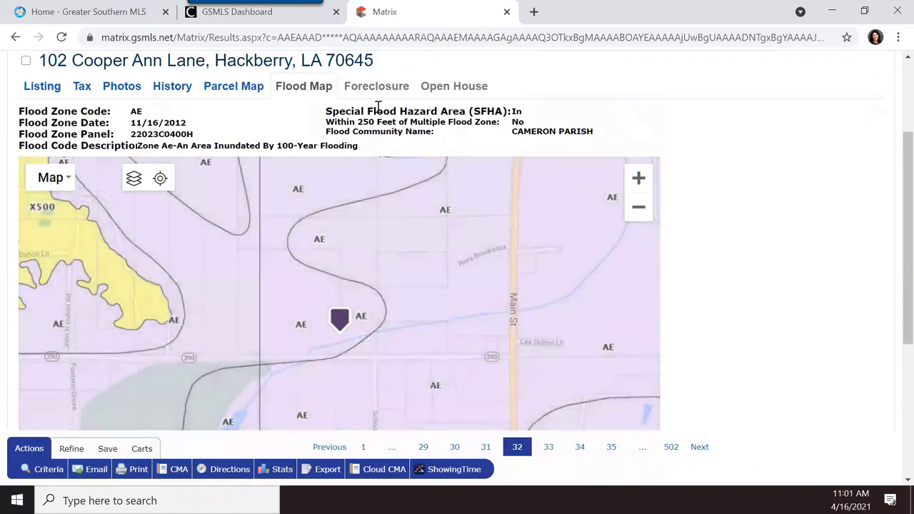
pyautogui.click(520, 111)
pyautogui.click(516, 120)
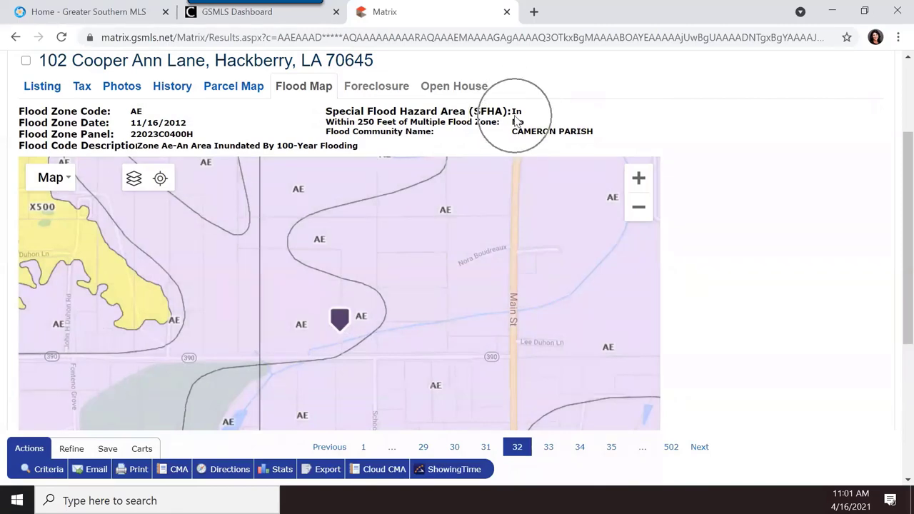
pyautogui.scroll(2, 380, 208)
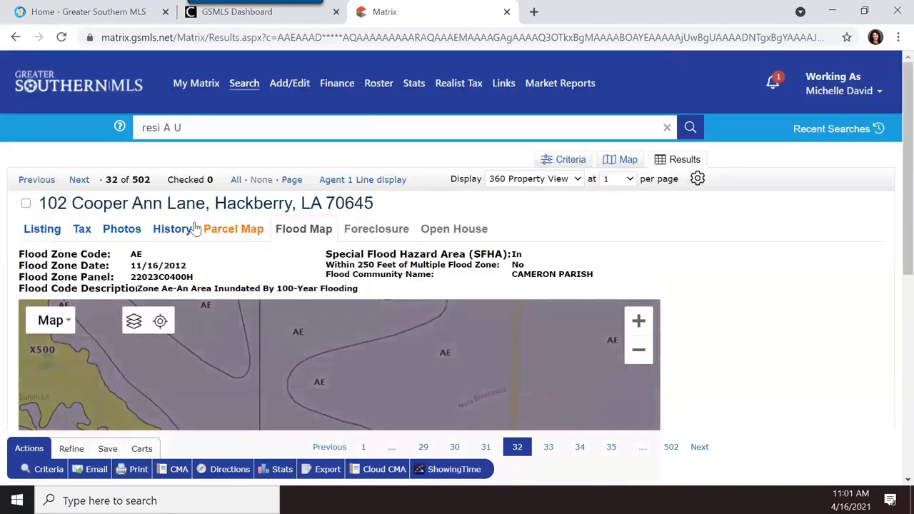
# - Show the Cooper Ann Lane details: Active, $429,000, 5 bedrooms, 2,487 sq ft
pyautogui.click(37, 233)
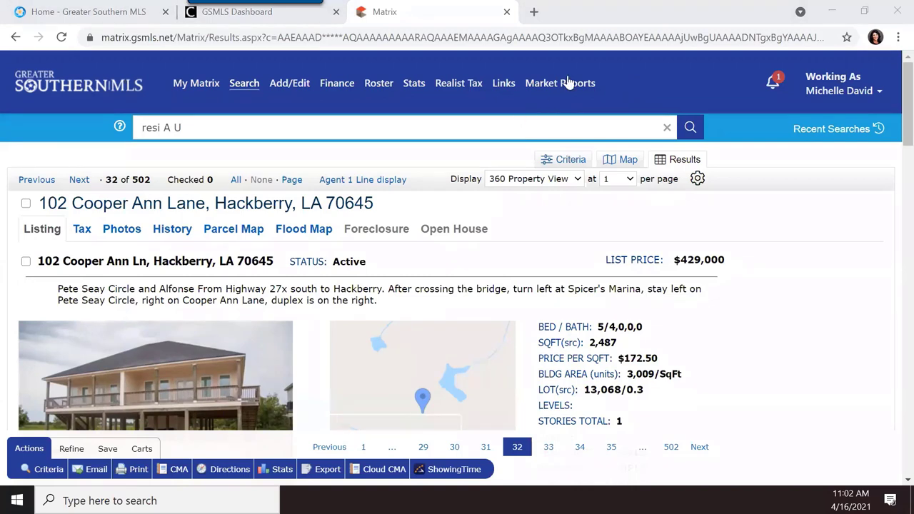
pyautogui.scroll(-2, 403, 332)
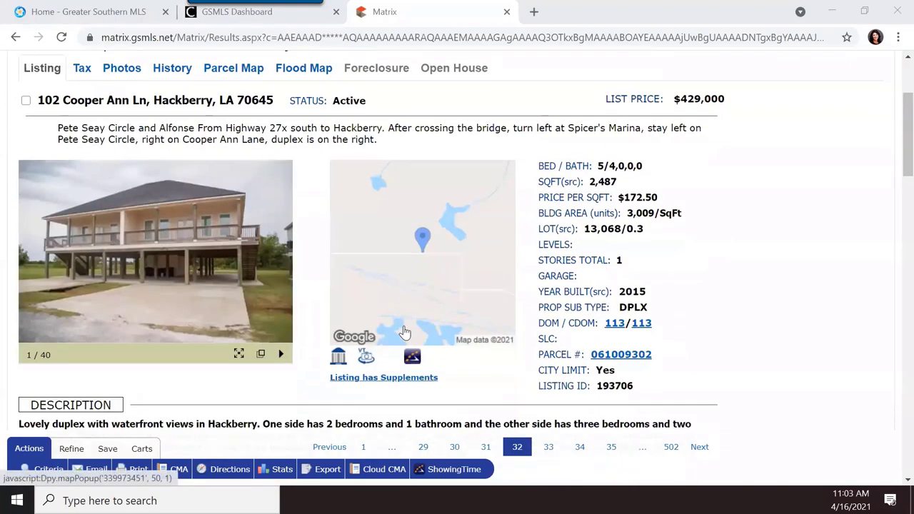
pyautogui.scroll(2, 403, 332)
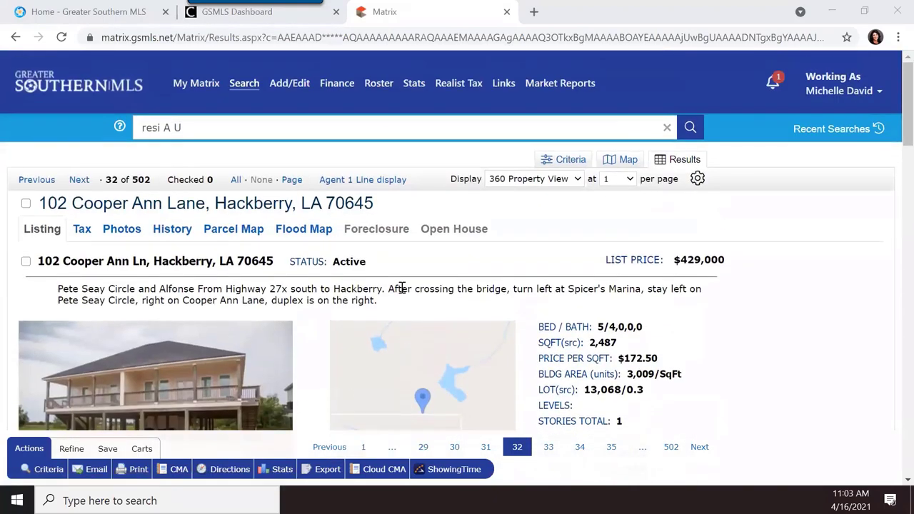